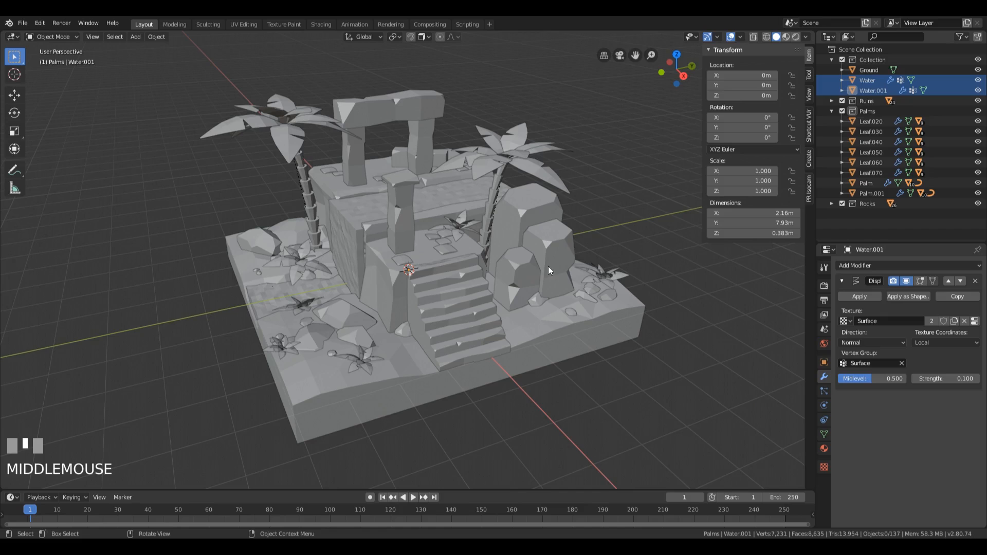
# Step: Duplicate one drooping leaf of the palm tree beside the waterfall, keeping the copy in place
pyautogui.moveTo(449, 134); pyautogui.dragTo(552, 202, button='middle')
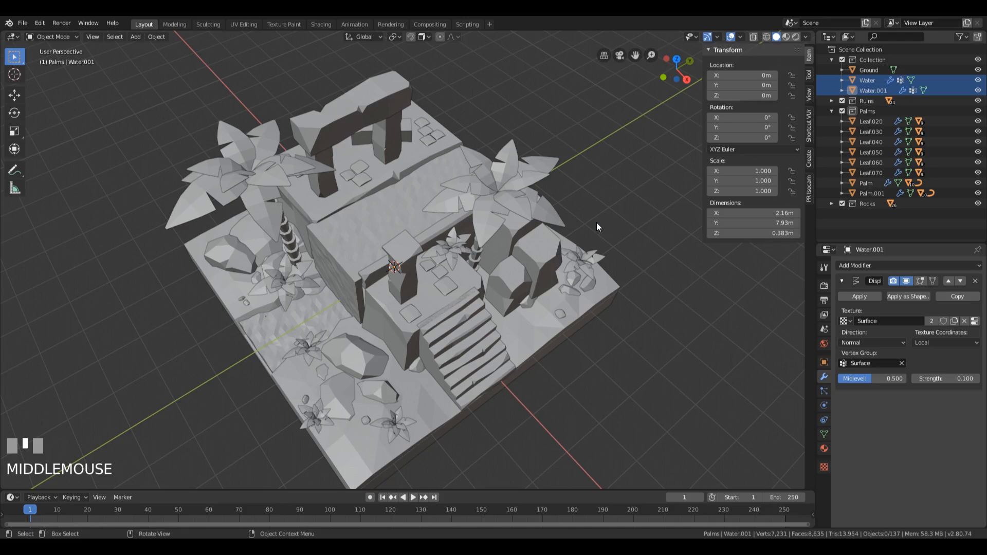
pyautogui.moveTo(596, 223); pyautogui.dragTo(617, 190, button='middle')
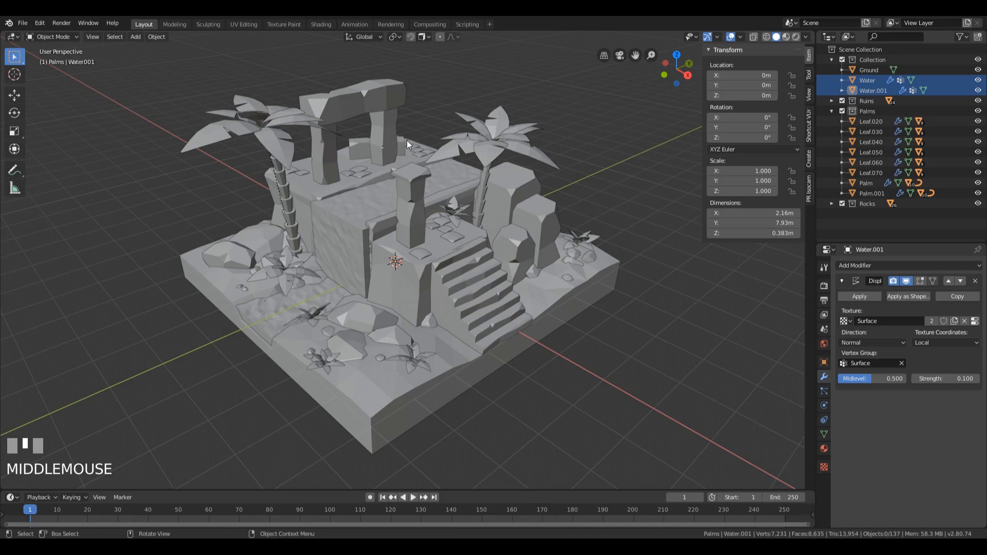
pyautogui.moveTo(403, 138); pyautogui.dragTo(264, 212, button='middle')
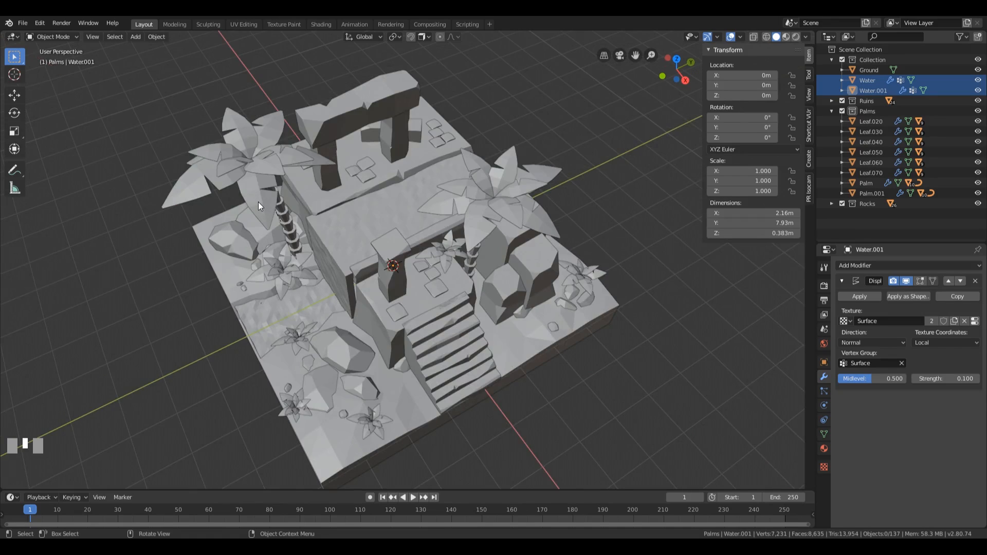
pyautogui.click(258, 205)
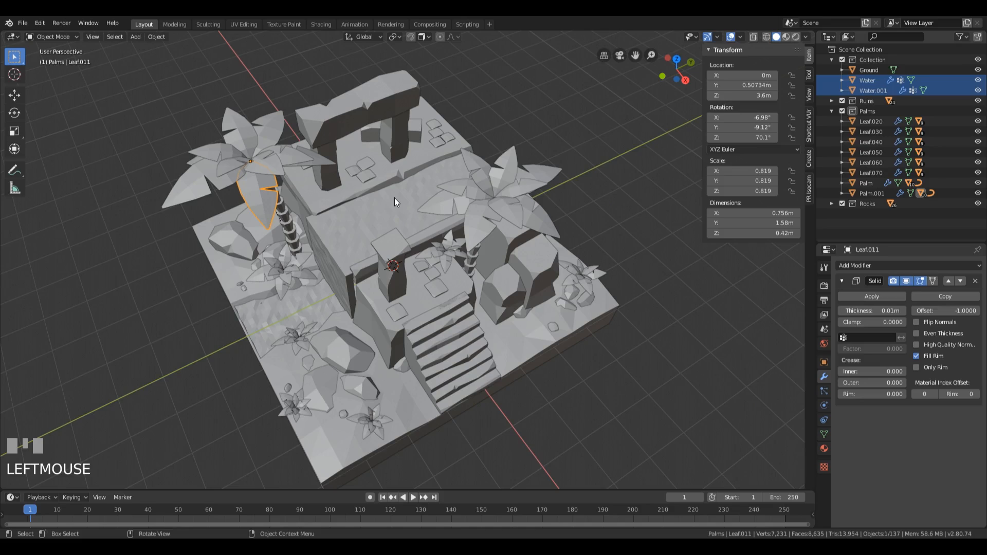
pyautogui.rightClick(272, 199)
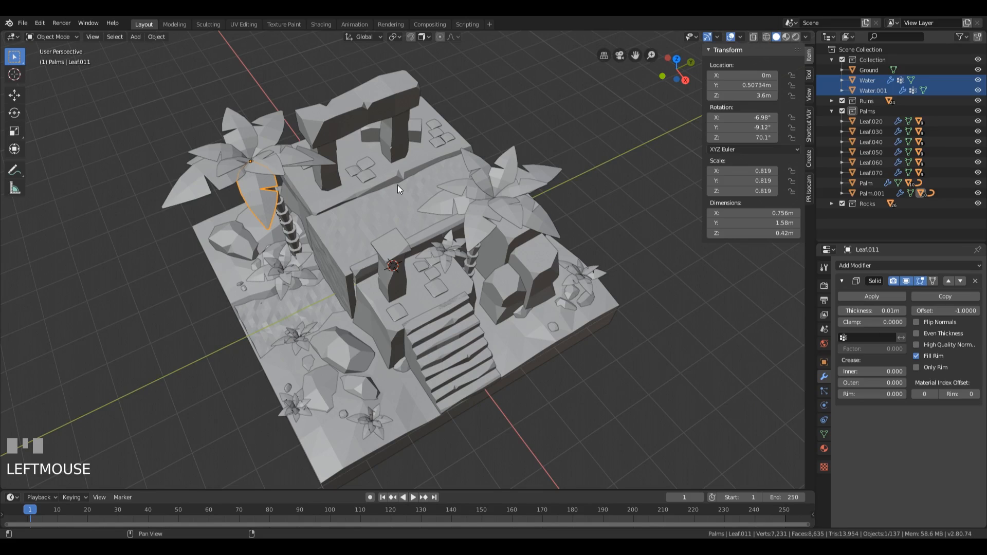
pyautogui.hotkey('shift', 'd')
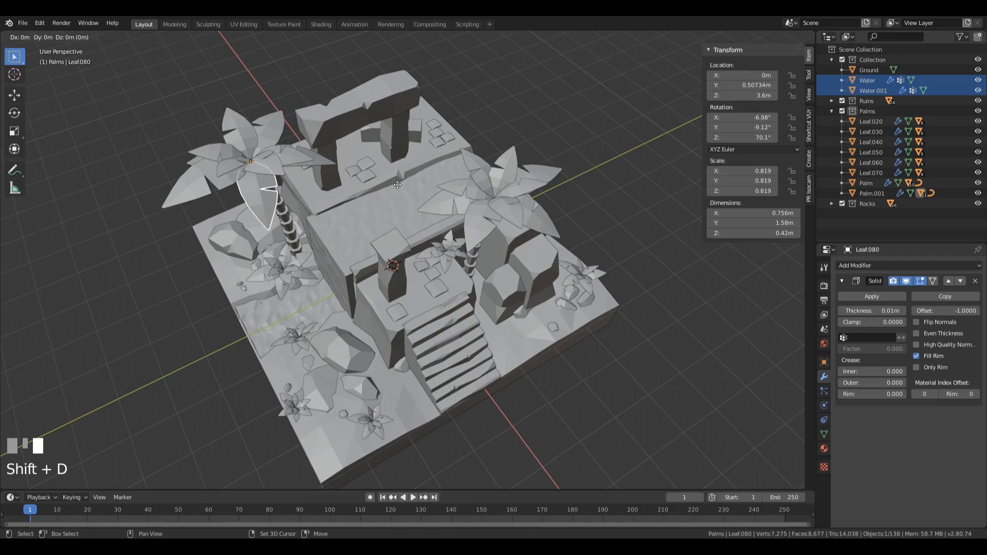
pyautogui.press('Return')
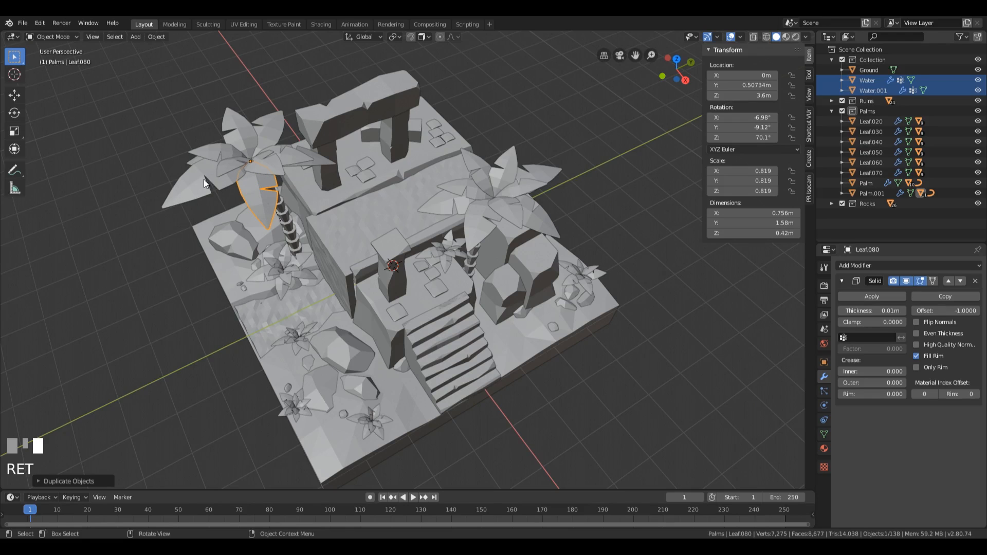
# Step: Clear the parent of the duplicated palm leaf without keeping its transformation
pyautogui.moveTo(204, 180); pyautogui.dragTo(293, 193, button='middle')
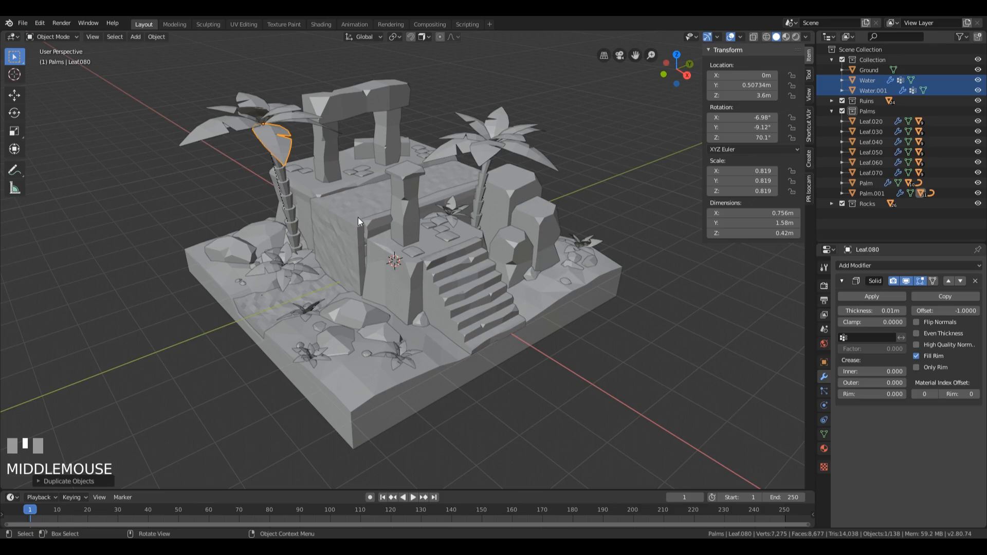
pyautogui.moveTo(358, 218); pyautogui.dragTo(354, 180, button='middle')
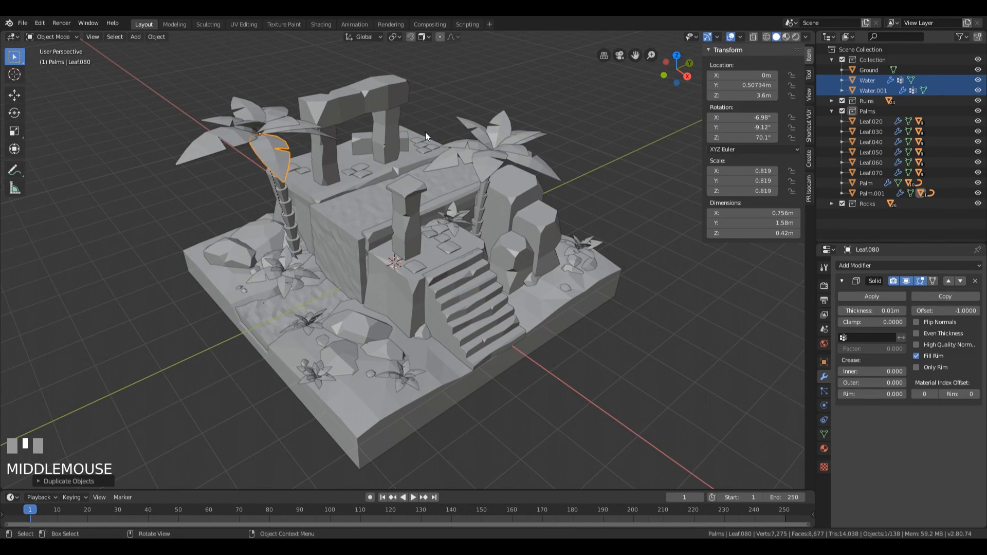
pyautogui.moveTo(425, 131); pyautogui.dragTo(418, 152, button='middle')
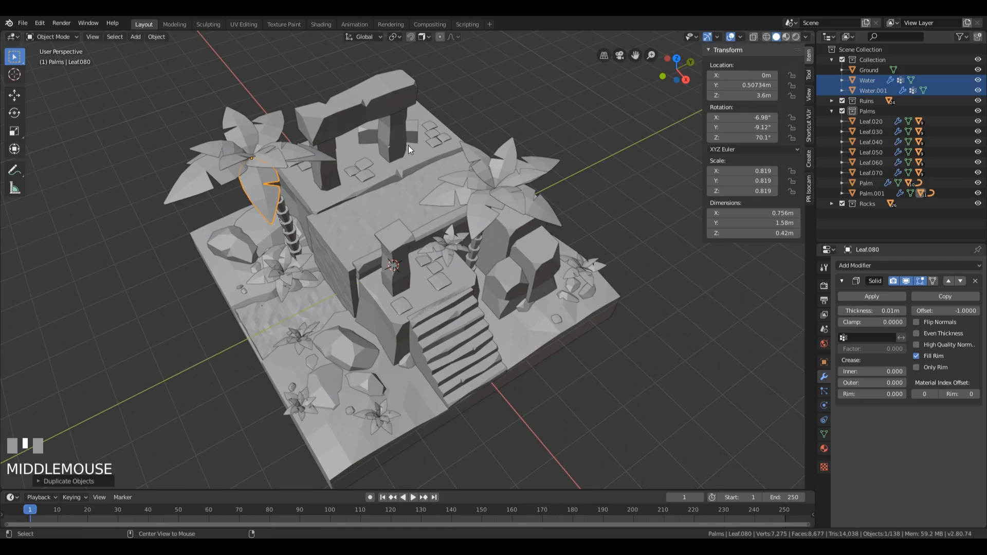
pyautogui.hotkey('alt', 'p')
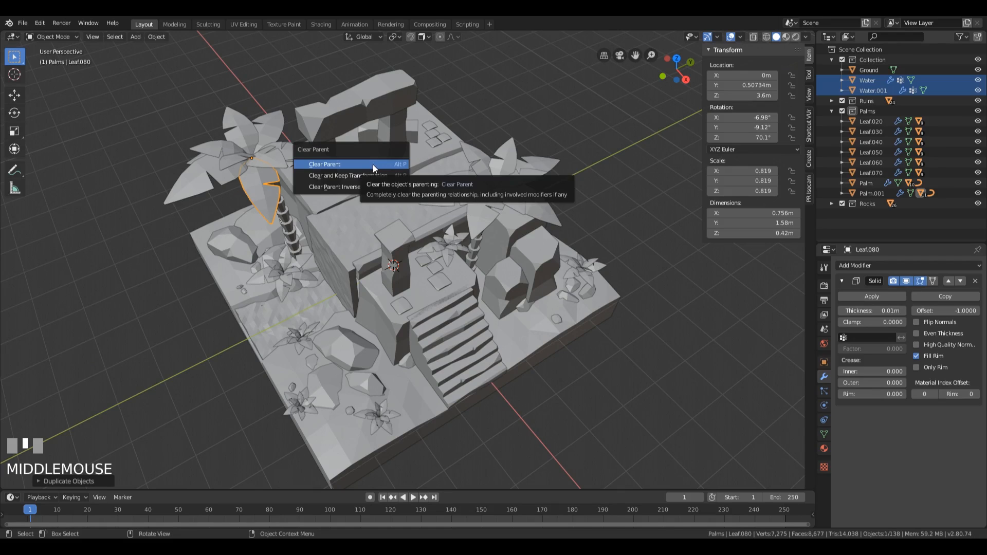
pyautogui.click(371, 166)
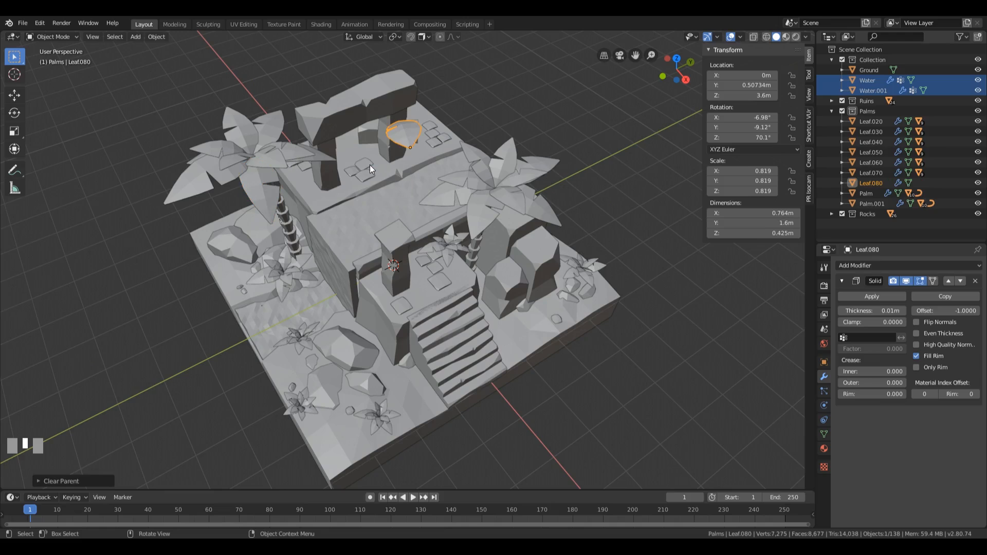
# Step: Isolate the unparented leaf copy in local view
pyautogui.moveTo(367, 183); pyautogui.dragTo(414, 135, button='middle')
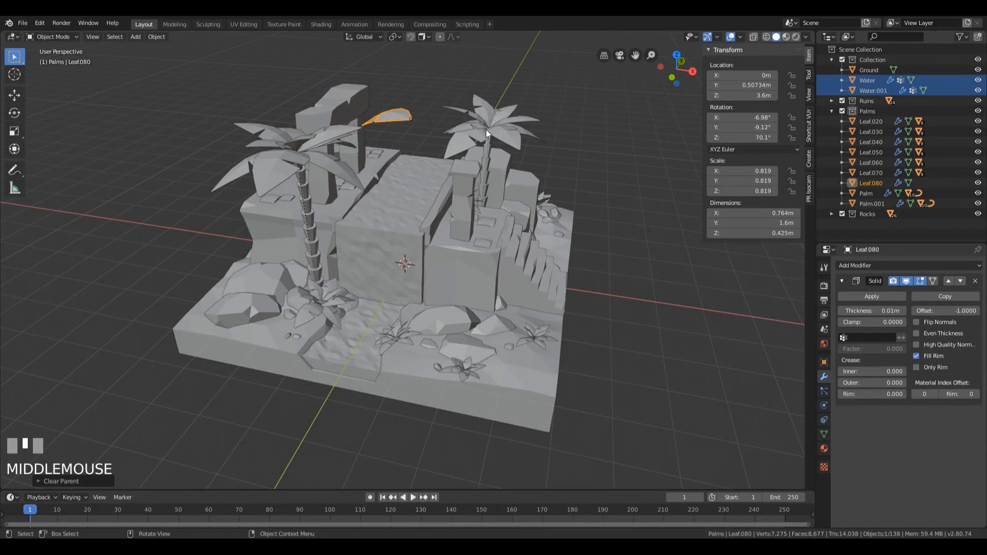
pyautogui.moveTo(486, 129); pyautogui.dragTo(428, 141, button='middle')
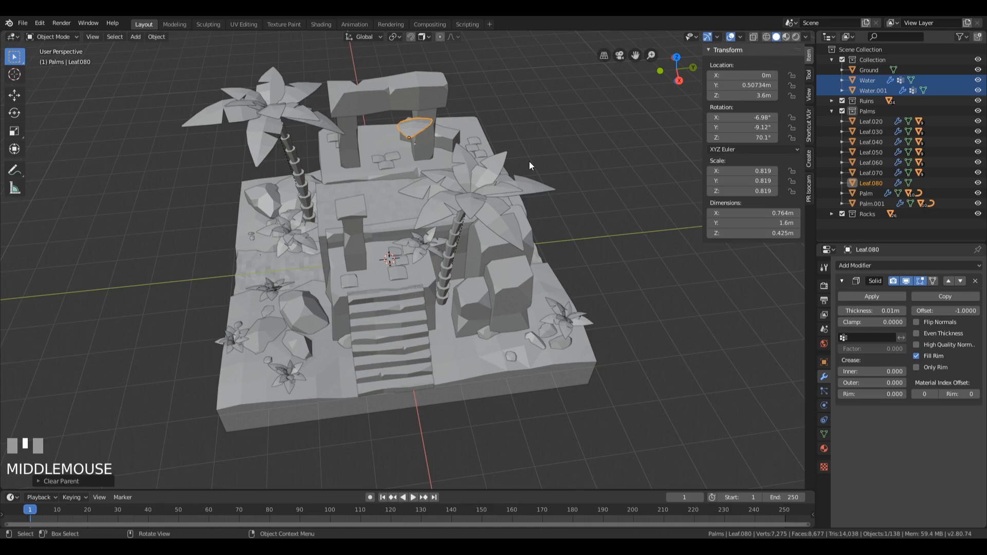
pyautogui.press('KP_Divide')
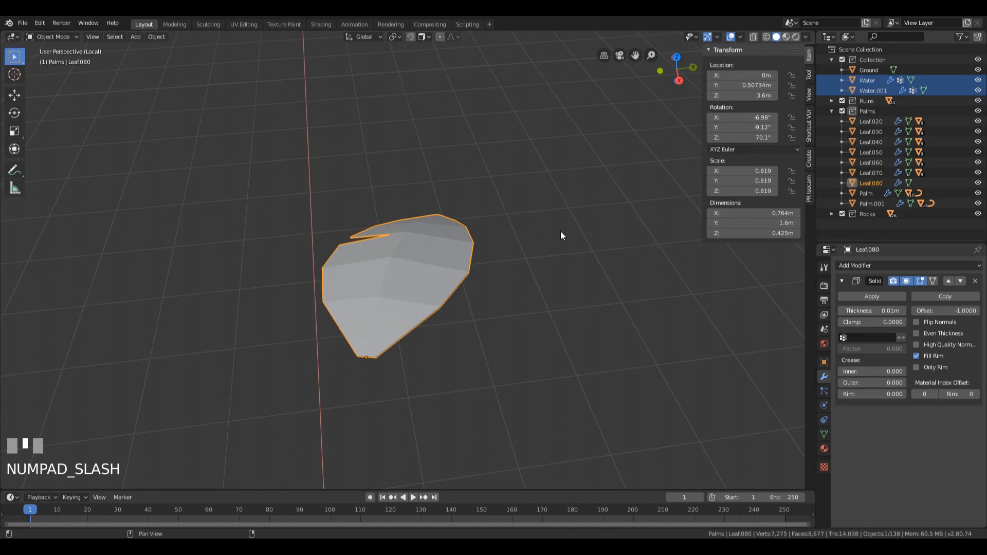
pyautogui.press('n')
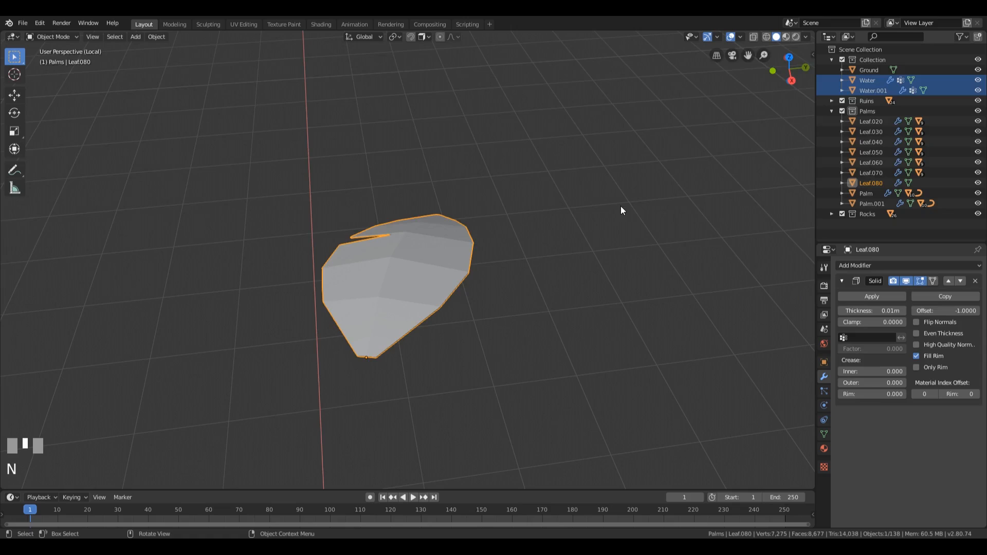
pyautogui.press('n')
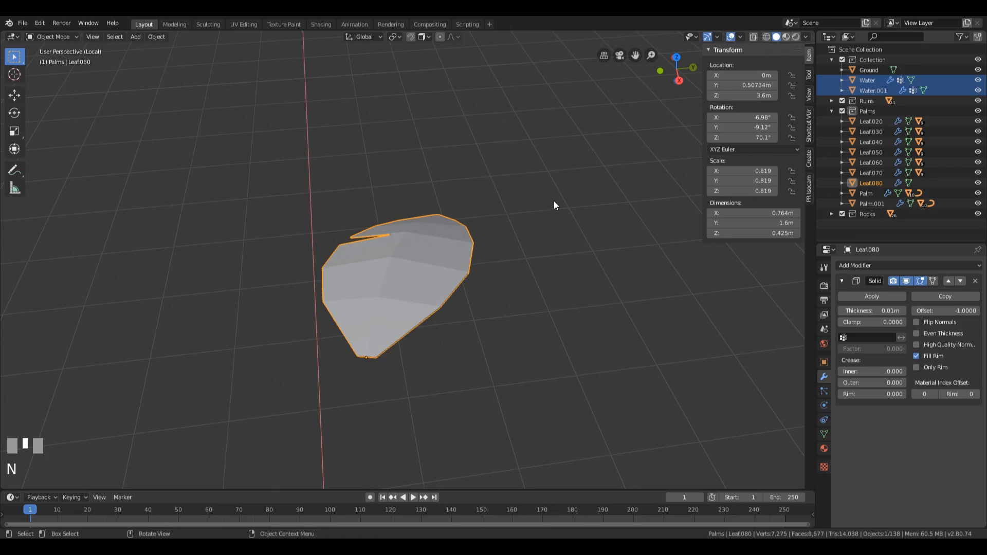
# Step: Clear the leaf's location and rotation to zero and remove its Solidify modifier
pyautogui.hotkey('alt', 'g')
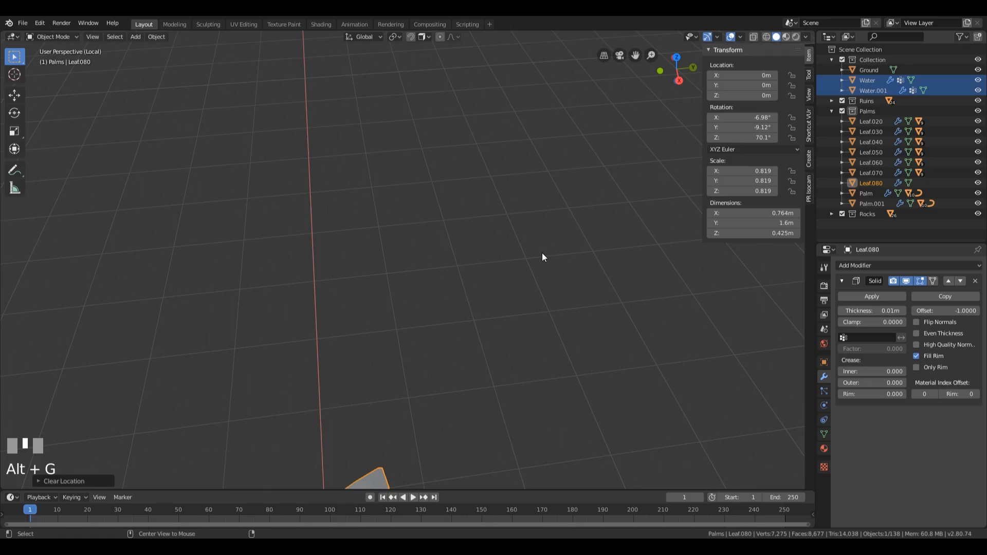
pyautogui.hotkey('alt', 'r')
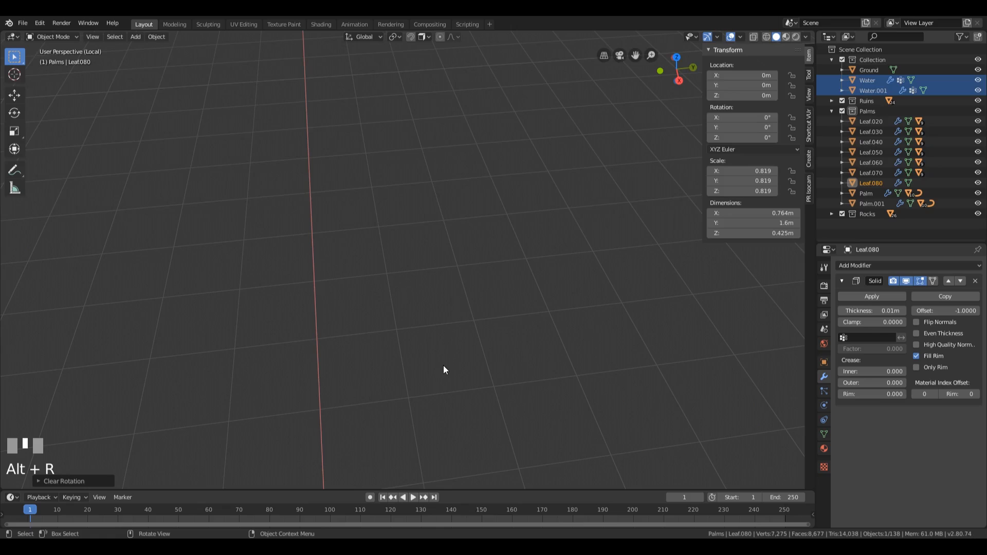
pyautogui.press('KP_Decimal')
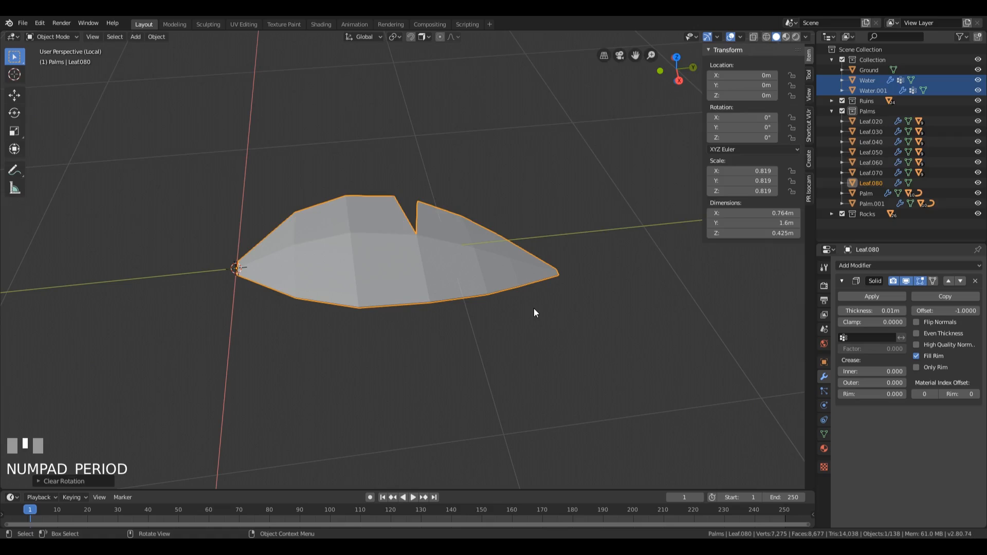
pyautogui.click(976, 281)
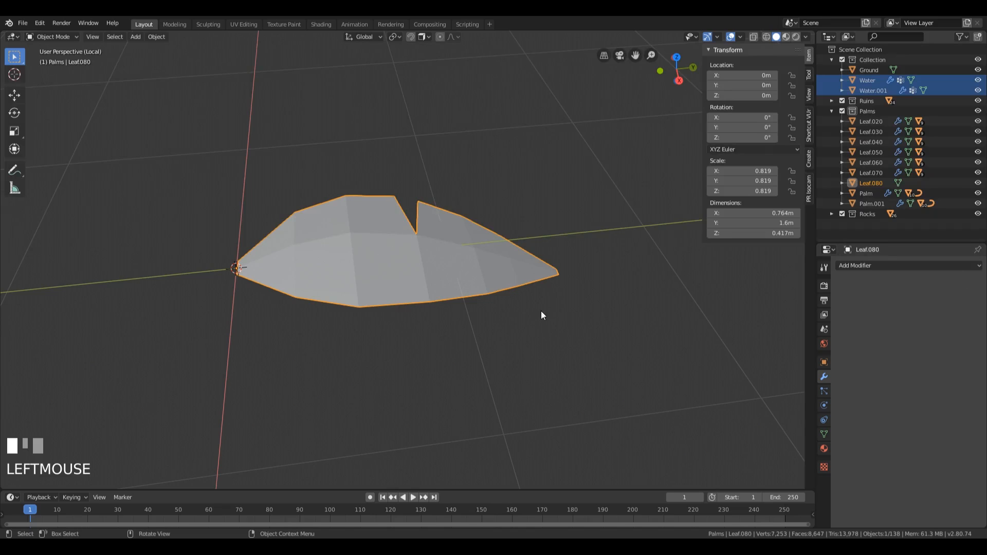
# Step: In Edit Mode from the top view, set the pivot point to 3D Cursor and scale the whole leaf along Y to about 0.75
pyautogui.press('KP_7')
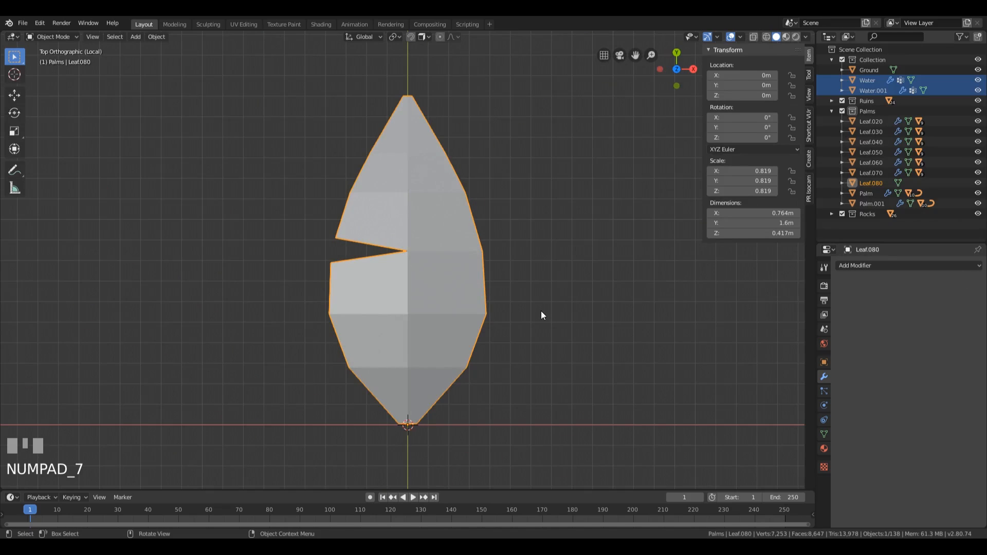
pyautogui.scroll(-3, 552, 303)
pyautogui.scroll(-1, 531, 300)
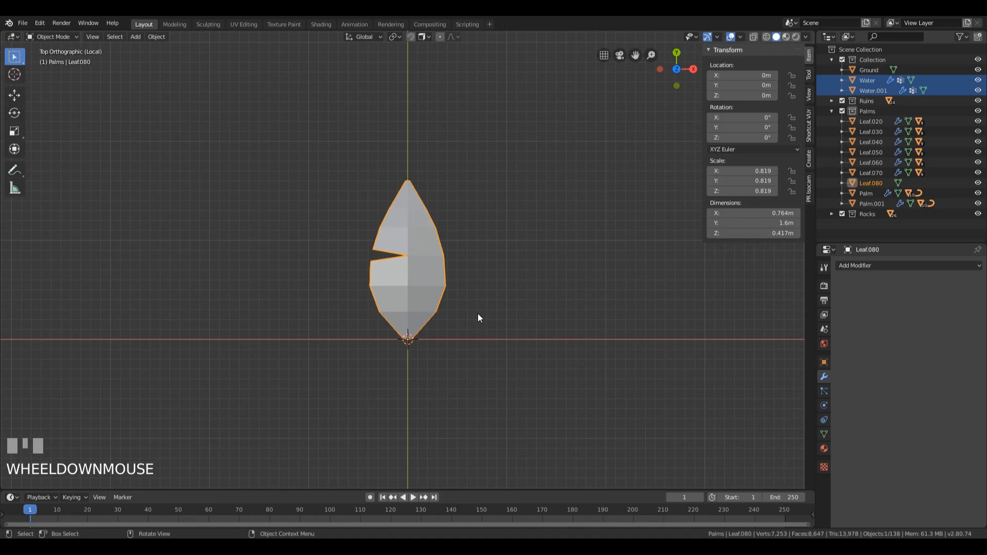
pyautogui.scroll(-1, 477, 314)
pyautogui.keyDown('shift'); pyautogui.moveTo(478, 310); pyautogui.dragTo(478, 275, button='middle'); pyautogui.keyUp('shift')
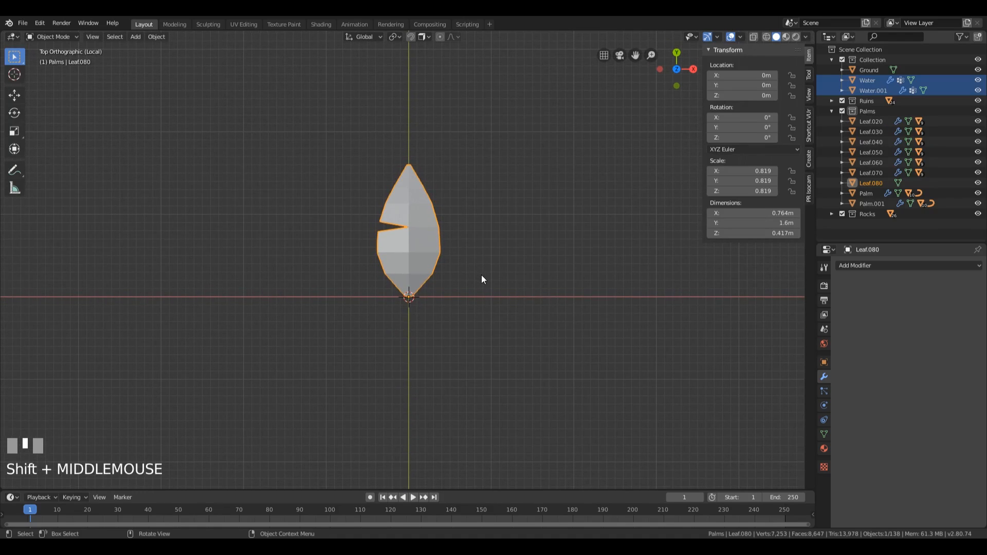
pyautogui.scroll(1, 494, 276)
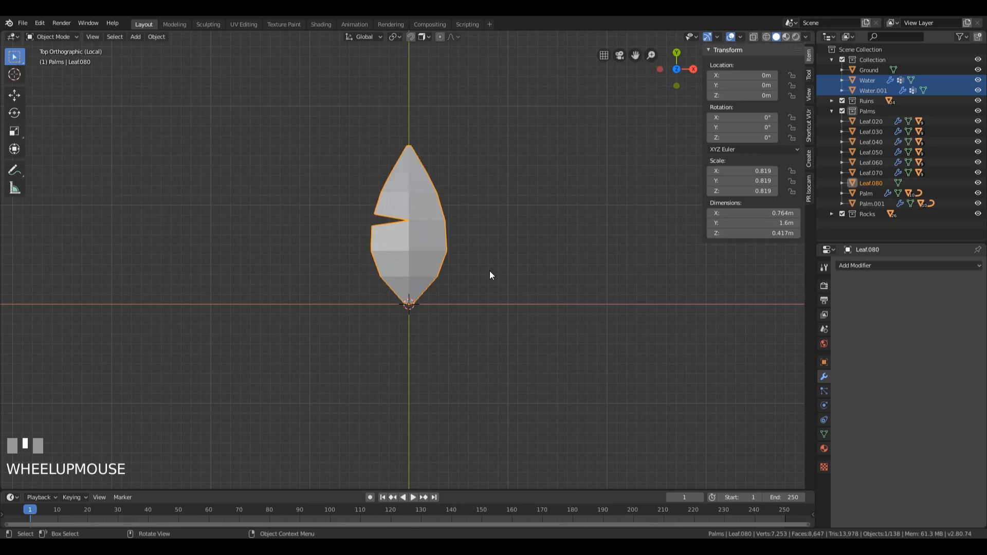
pyautogui.scroll(1, 490, 275)
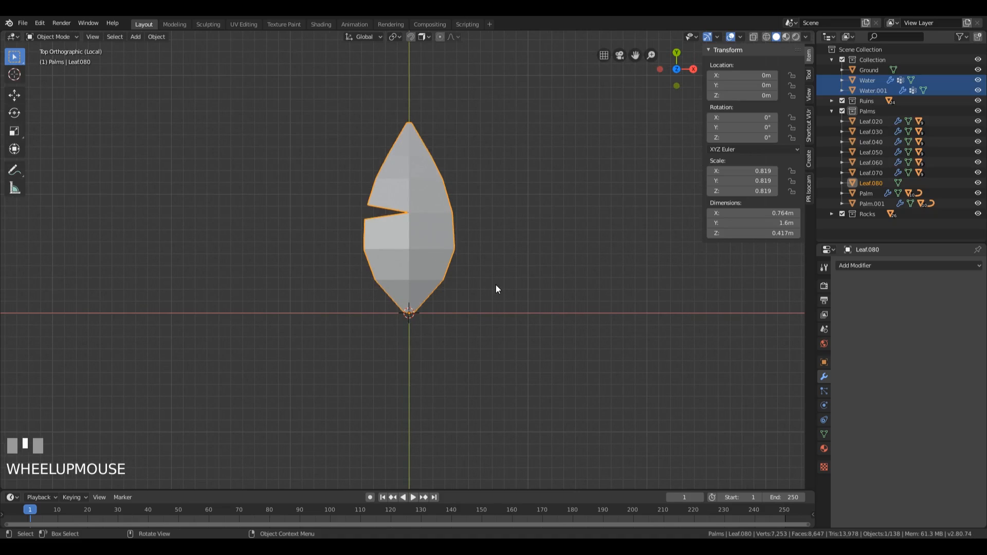
pyautogui.scroll(-1, 497, 288)
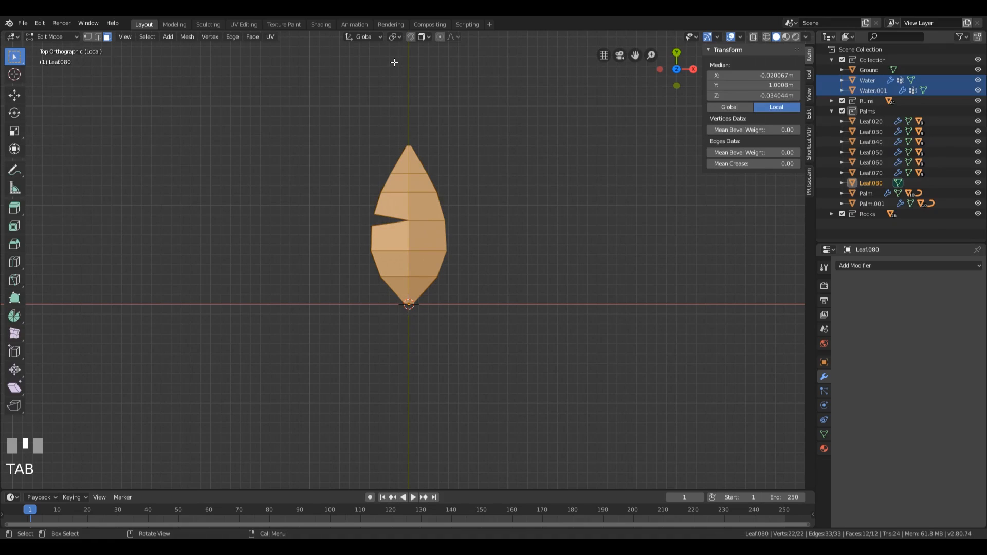
pyautogui.click(395, 37)
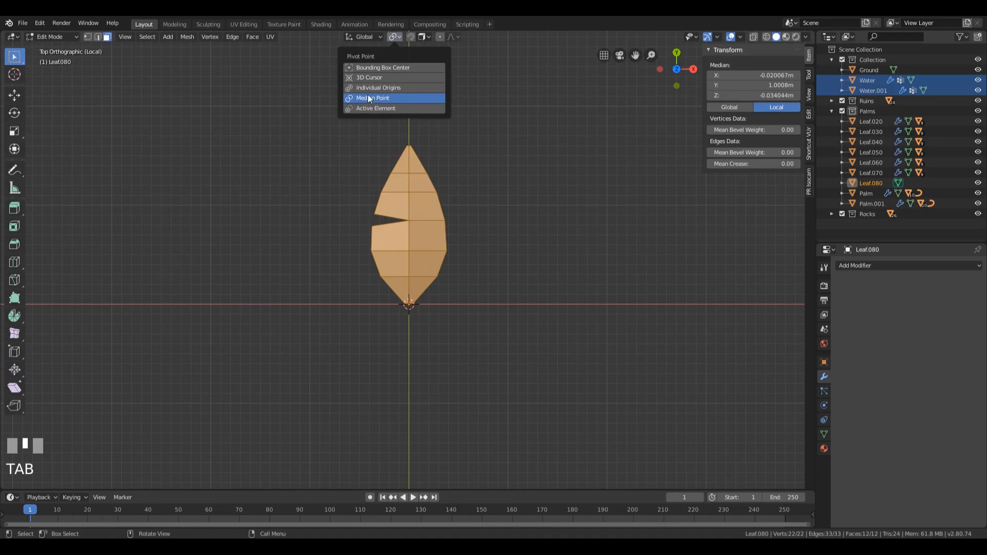
pyautogui.click(378, 77)
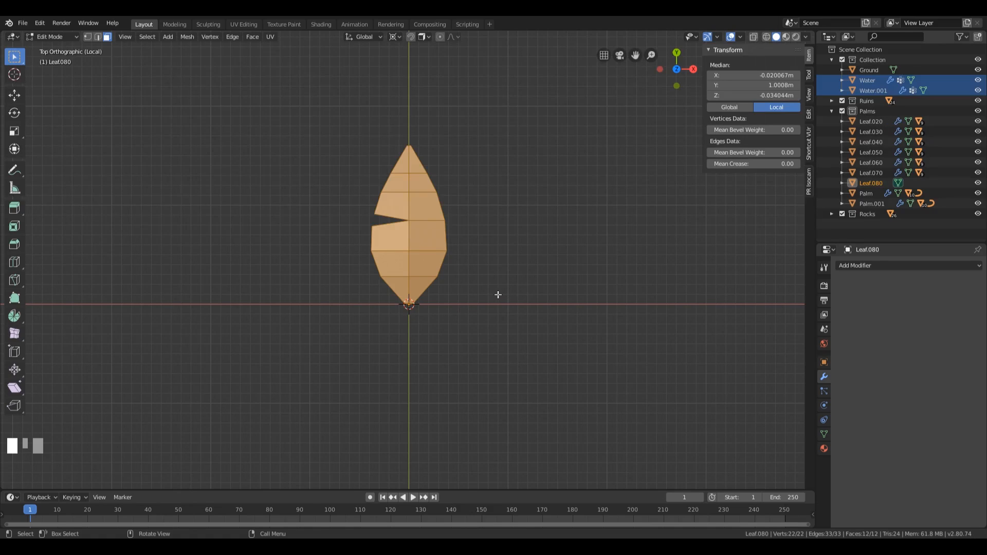
pyautogui.press('s')
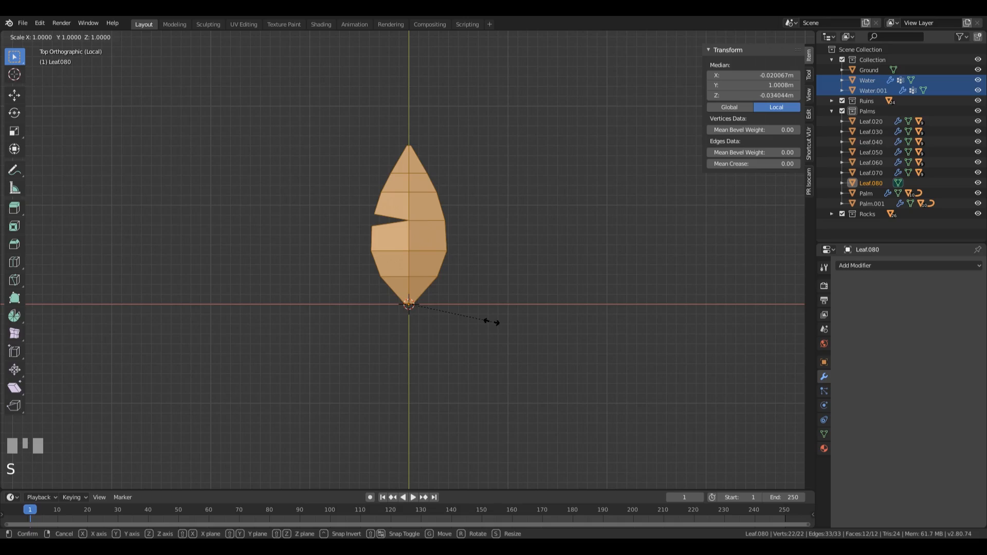
pyautogui.press('y')
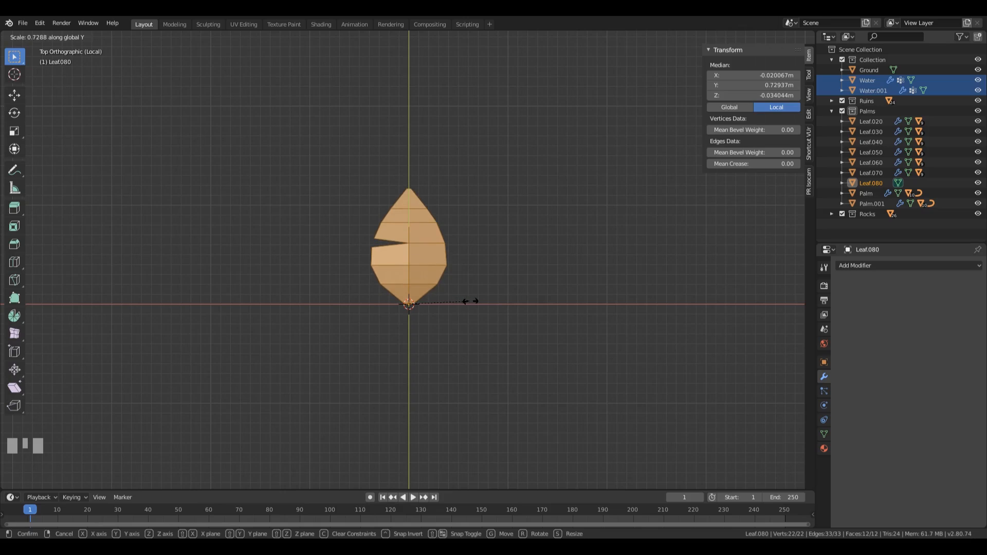
pyautogui.click(473, 302)
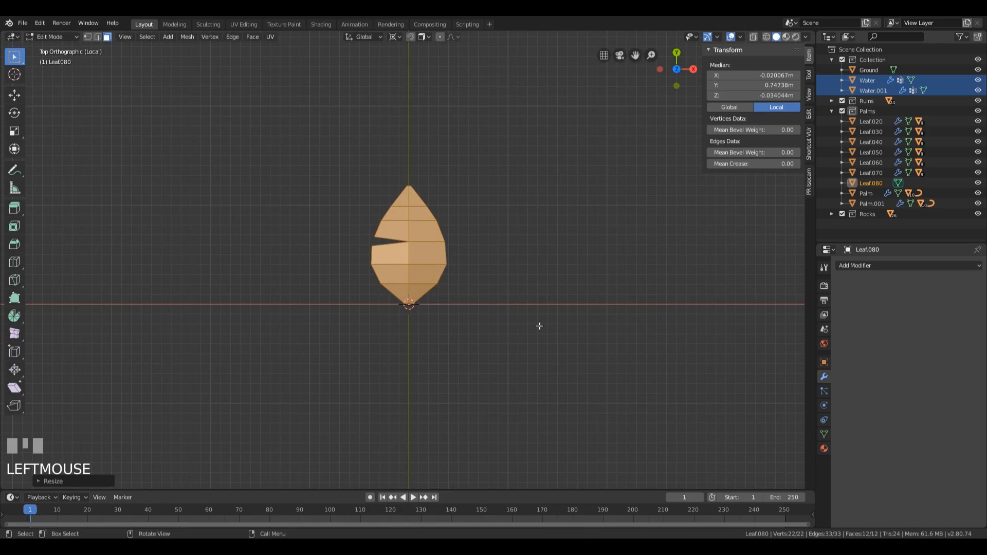
# Step: Duplicate the leaf mesh and rotate the copy about 124° counterclockwise around the 3D cursor
pyautogui.hotkey('shift', 'd')
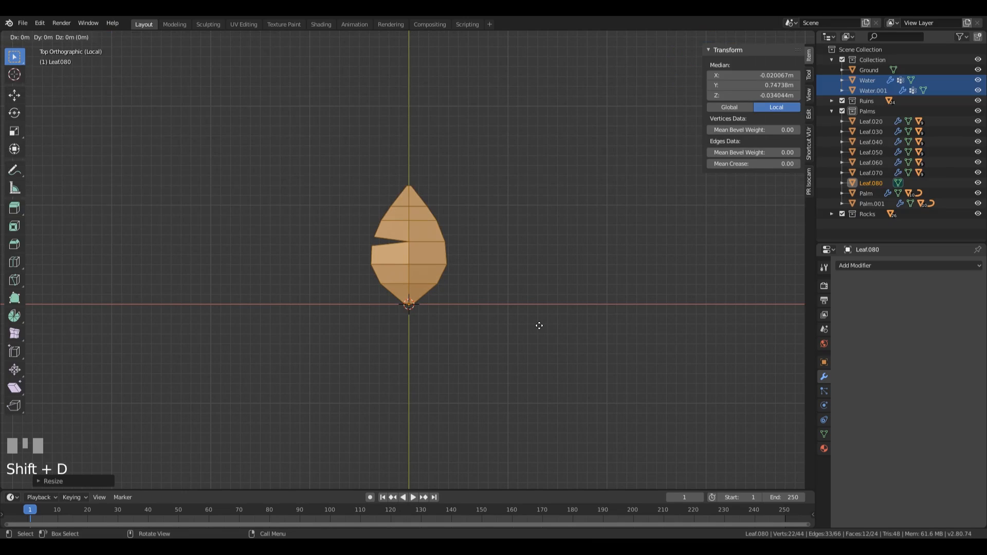
pyautogui.press('r')
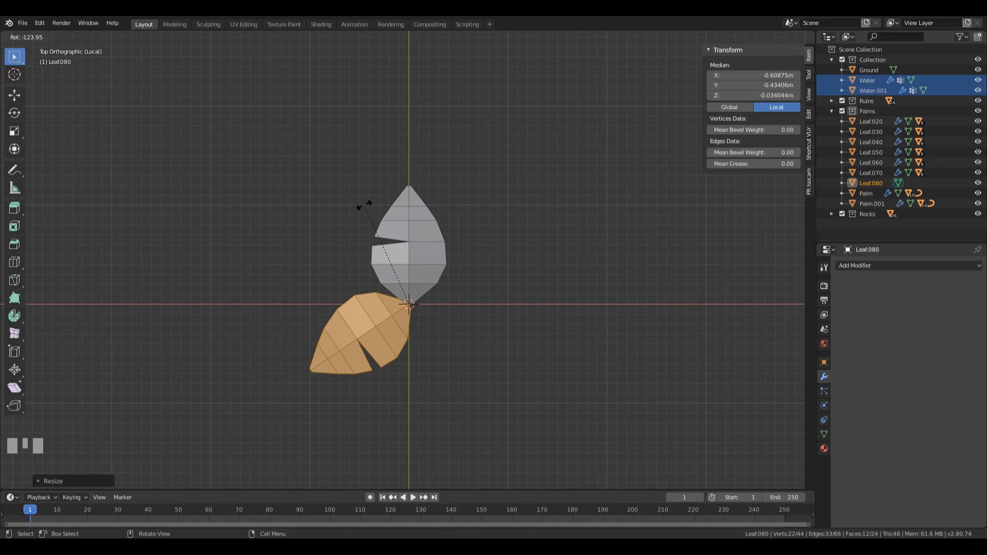
pyautogui.click(364, 205)
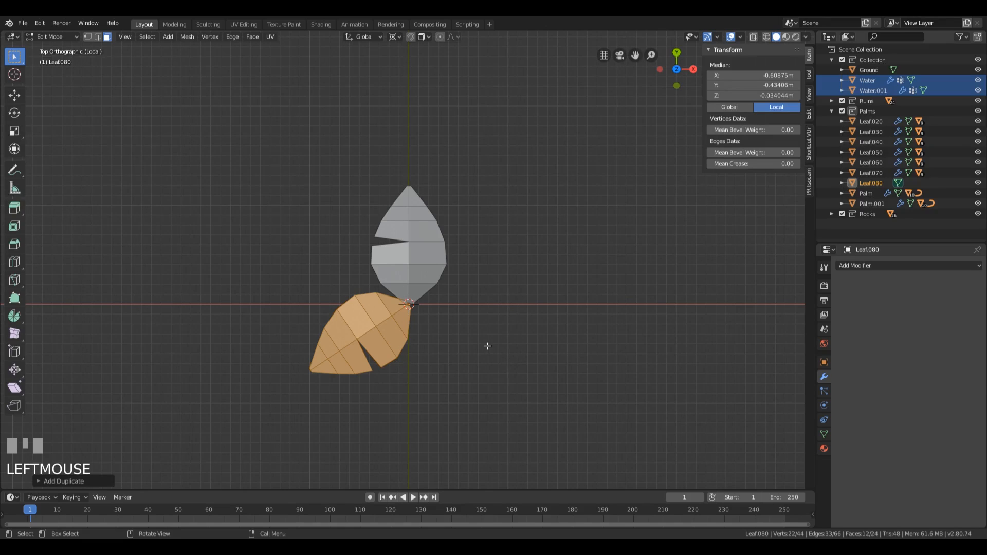
# Step: Duplicate the lower-left leaf and rotate the copy about 108° counterclockwise around the 3D cursor to form a three-leaf cluster
pyautogui.hotkey('shift', 'd')
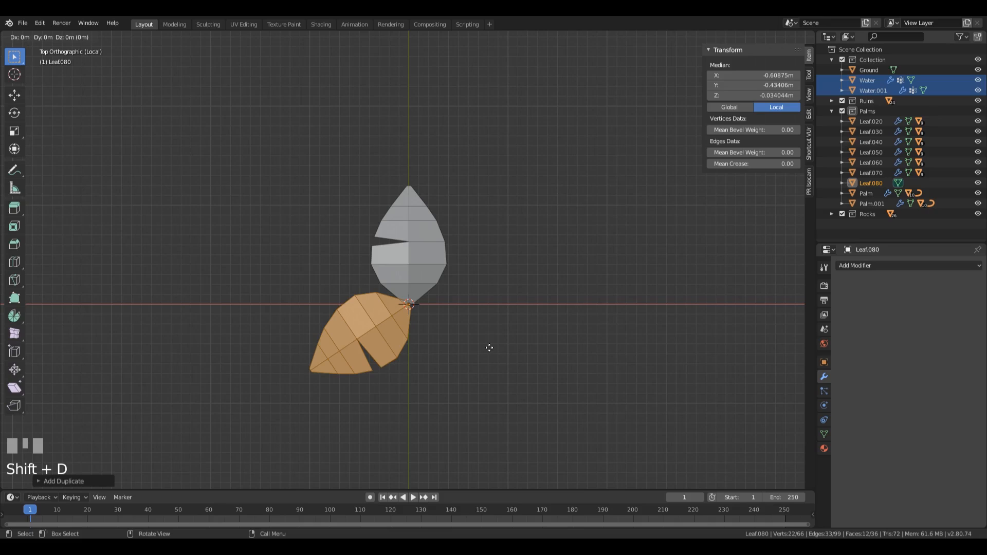
pyautogui.press('r')
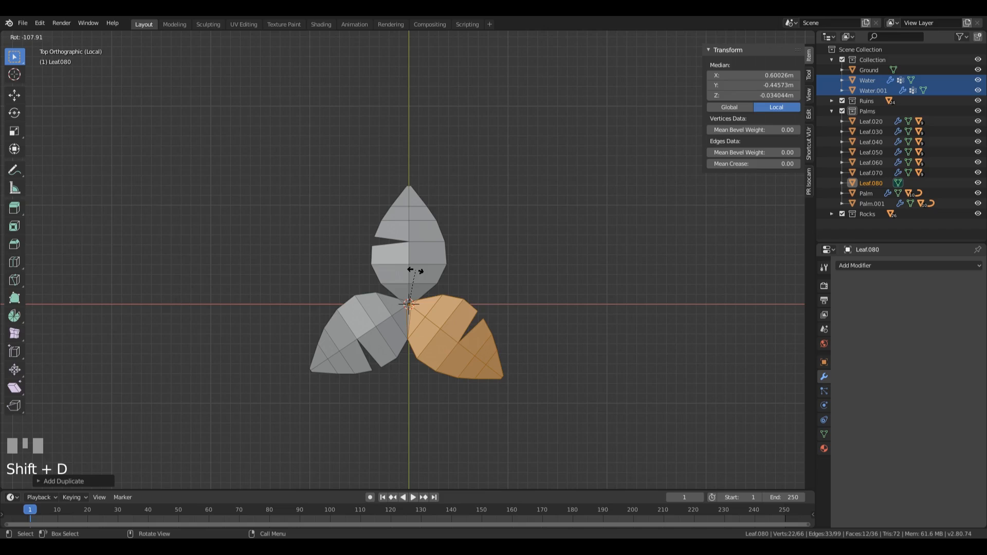
pyautogui.click(415, 271)
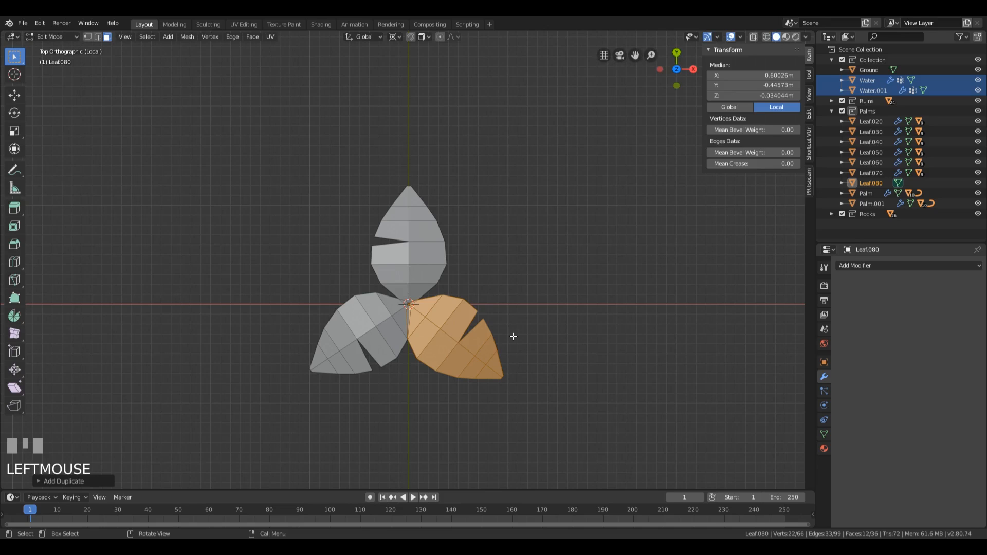
# Step: In the right orthographic view, rotate the newest leaf upward around the 3D cursor until its tip is level with the Y axis line
pyautogui.moveTo(664, 392); pyautogui.dragTo(514, 274, button='middle')
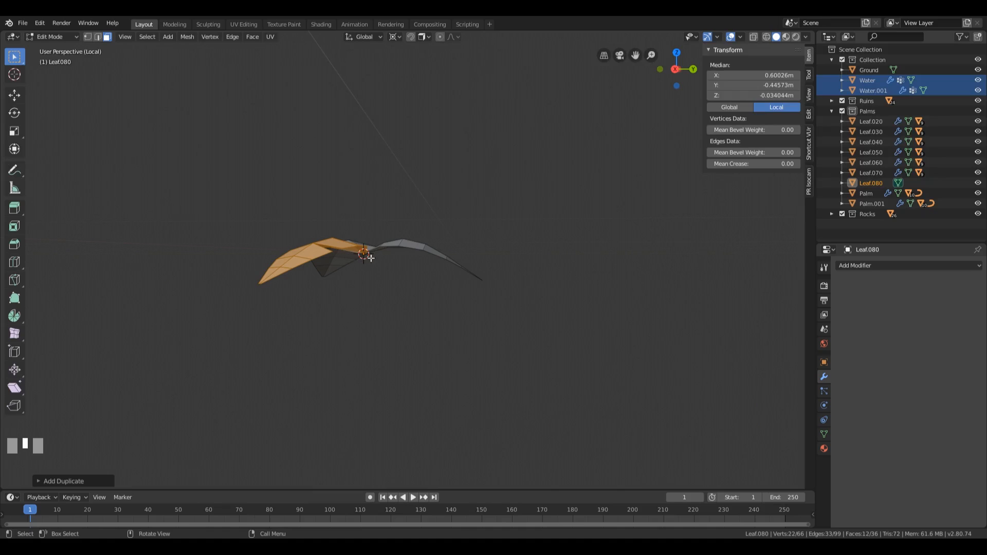
pyautogui.moveTo(360, 259); pyautogui.dragTo(452, 294, button='middle')
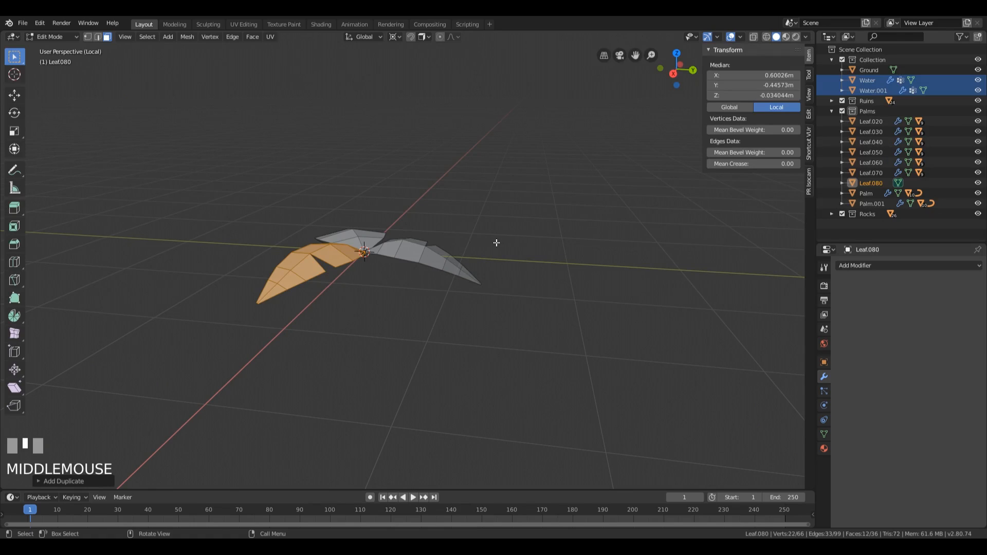
pyautogui.press('KP_3')
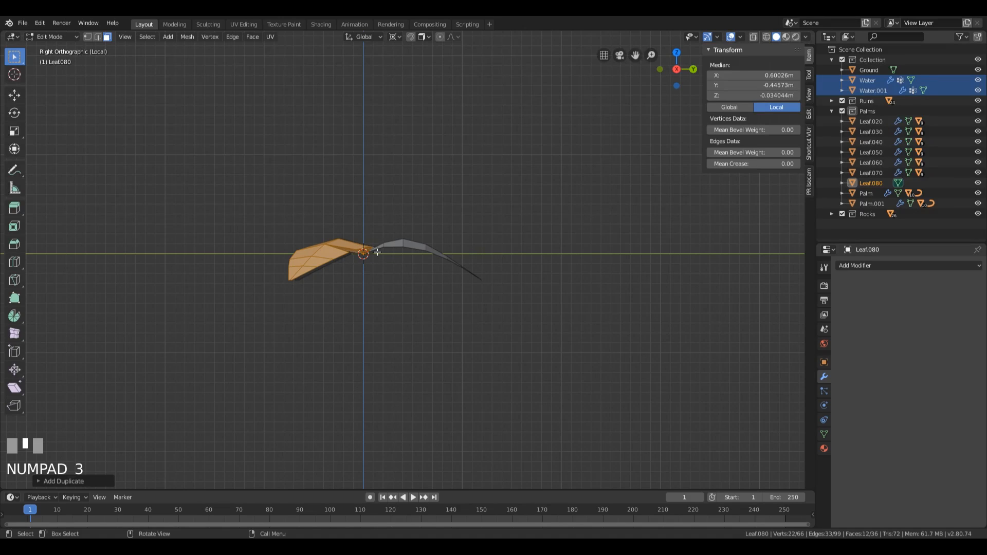
pyautogui.press('r')
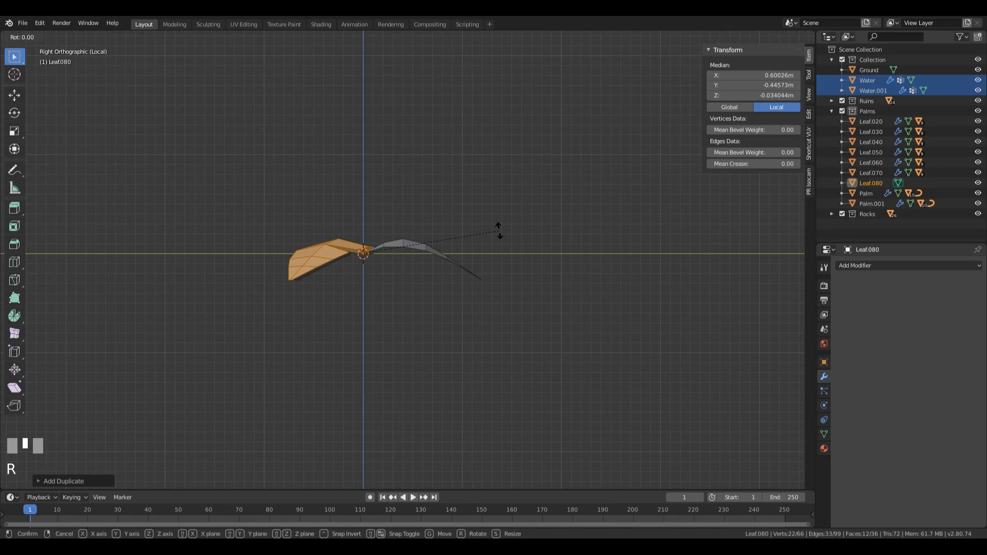
pyautogui.click(492, 276)
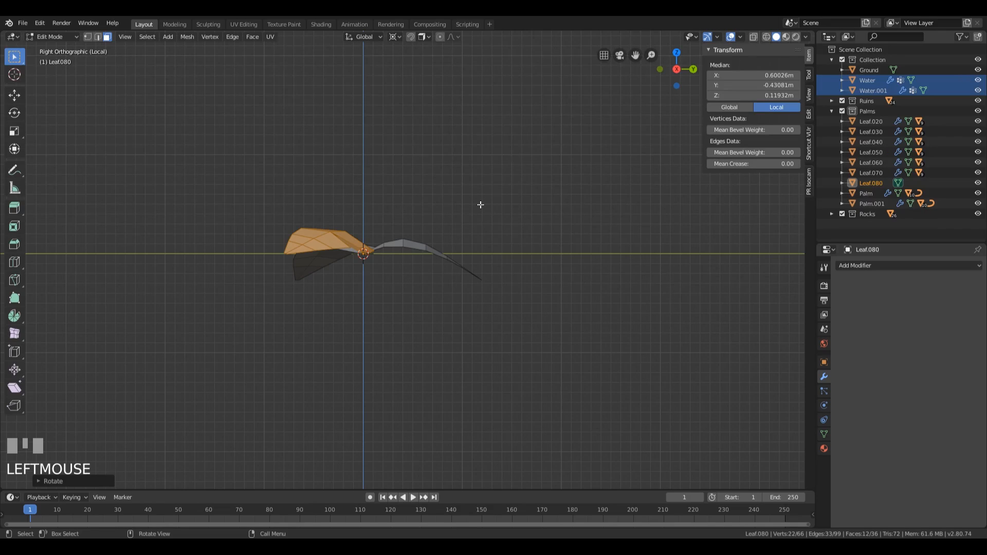
# Step: Select only the linked mesh of the drooping second leaf and rotate it about 21° upward to line up with the raised leaf
pyautogui.press('a')
pyautogui.press('a')
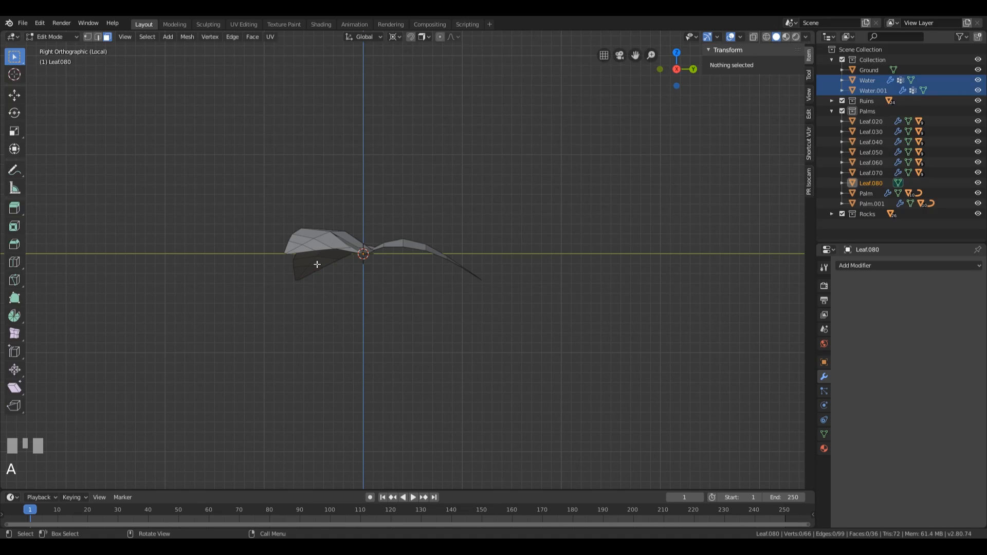
pyautogui.press('l')
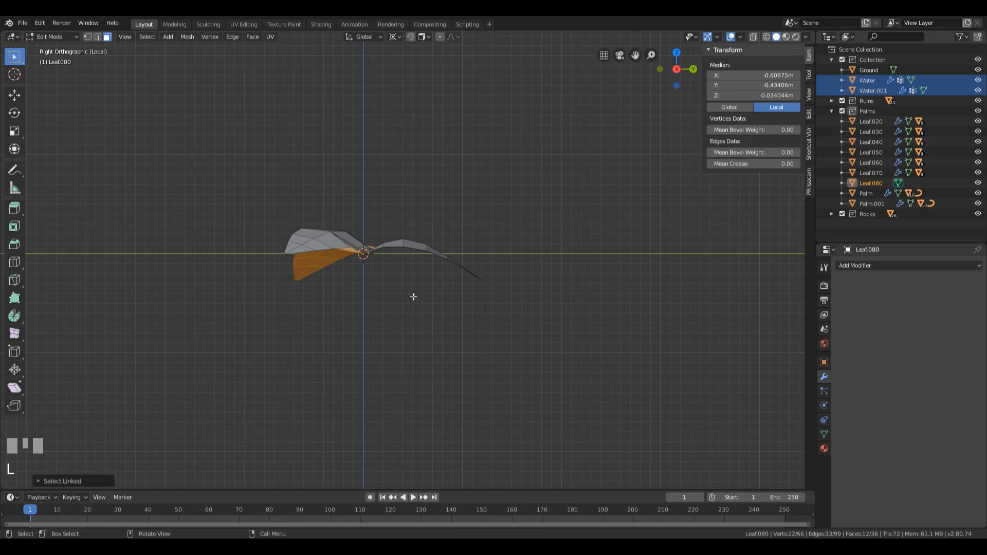
pyautogui.press('r')
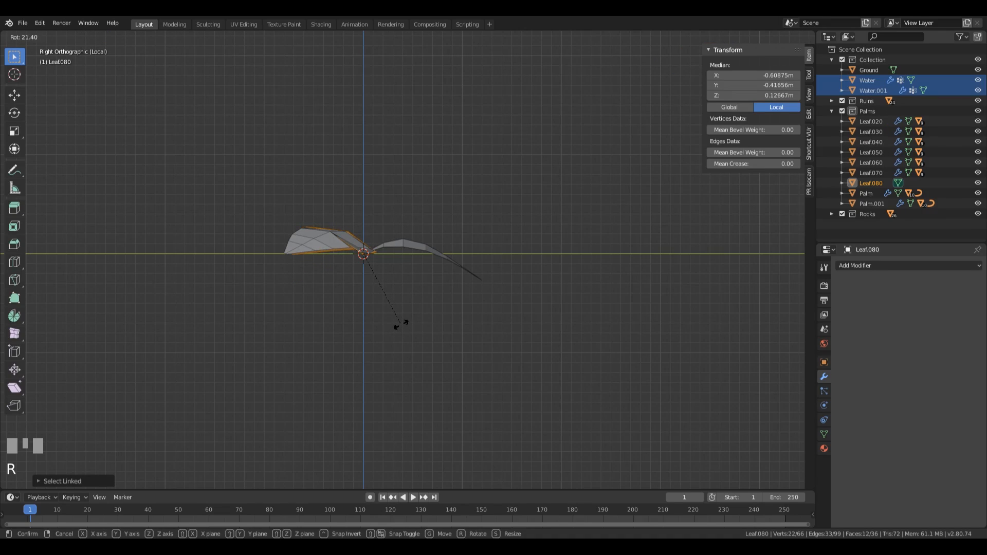
pyautogui.click(401, 325)
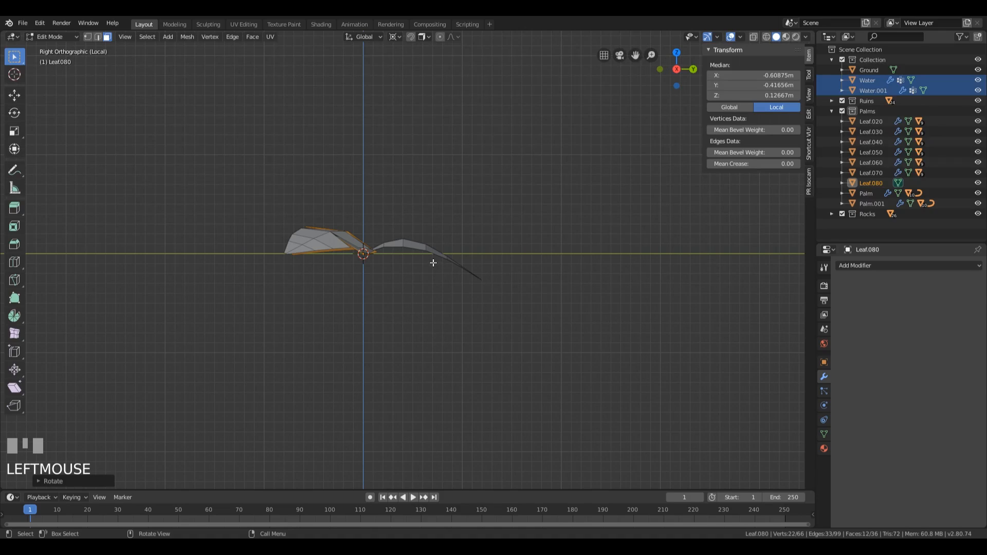
# Step: Select only the original leaf pointing along positive Y and rotate it about 13° upward around the 3D cursor
pyautogui.press('a')
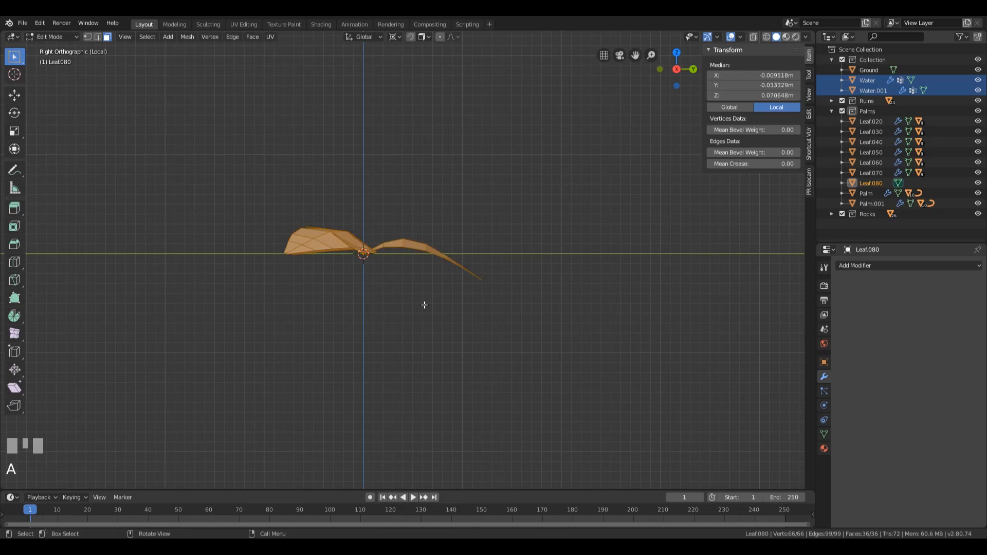
pyautogui.press('a')
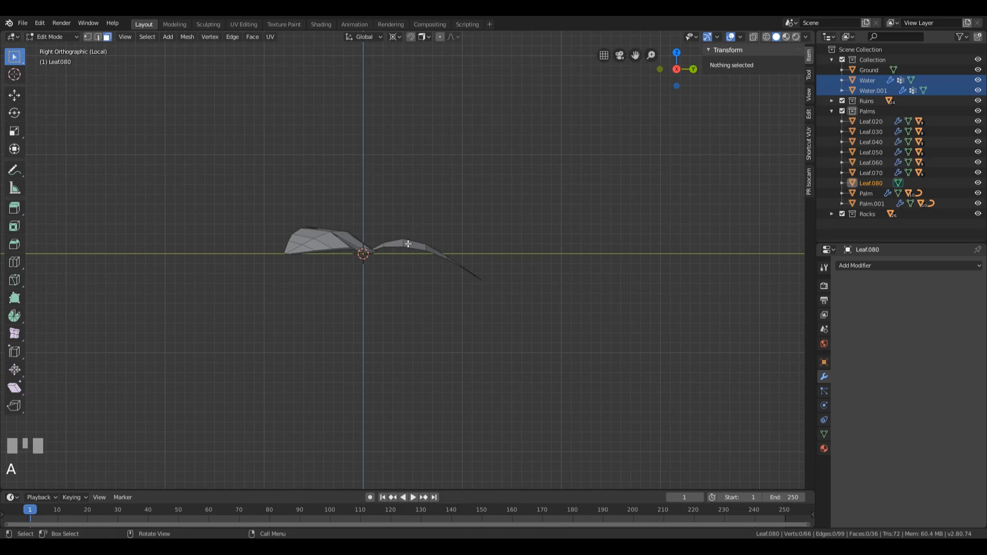
pyautogui.press('l')
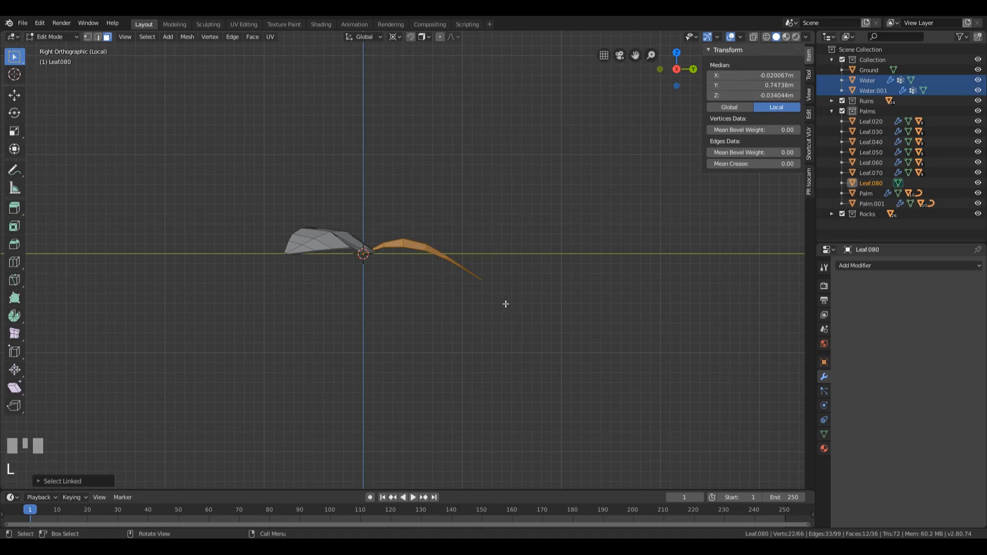
pyautogui.press('r')
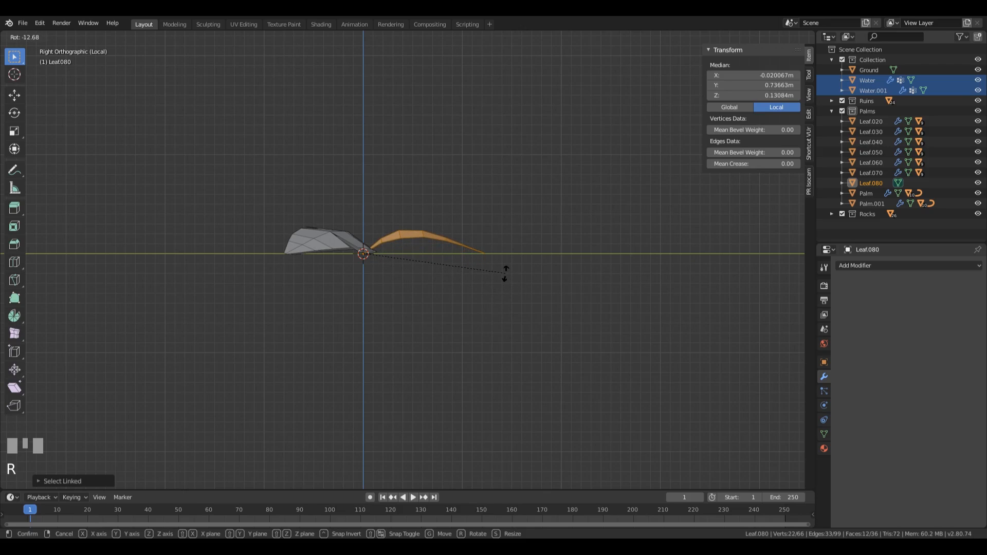
pyautogui.click(505, 273)
pyautogui.moveTo(505, 273); pyautogui.dragTo(547, 278, button='middle')
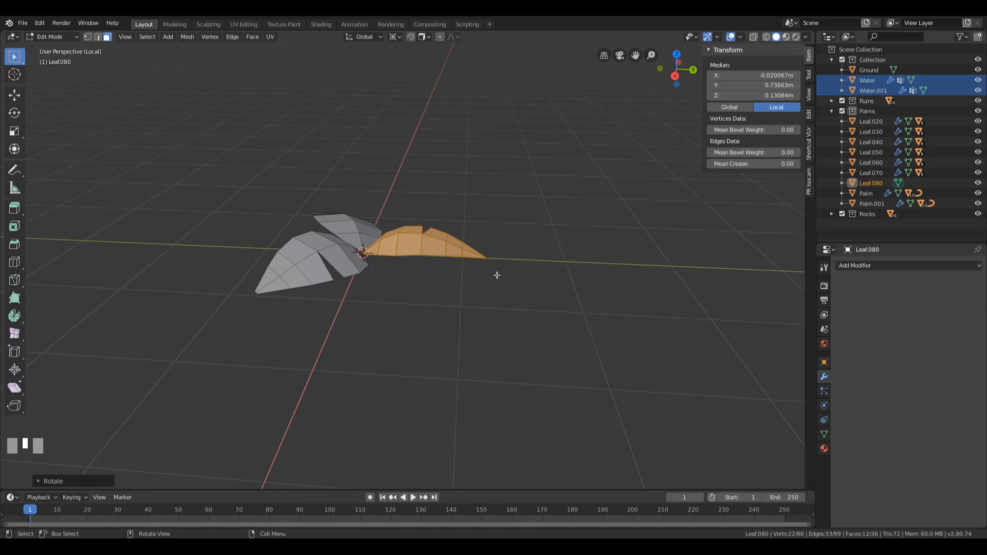
pyautogui.moveTo(496, 276)
pyautogui.mouseDown(button='middle')
pyautogui.moveTo(513, 244)
pyautogui.moveTo(530, 245)
pyautogui.moveTo(511, 253)
pyautogui.moveTo(523, 254)
pyautogui.moveTo(501, 279)
pyautogui.mouseUp(button='middle')
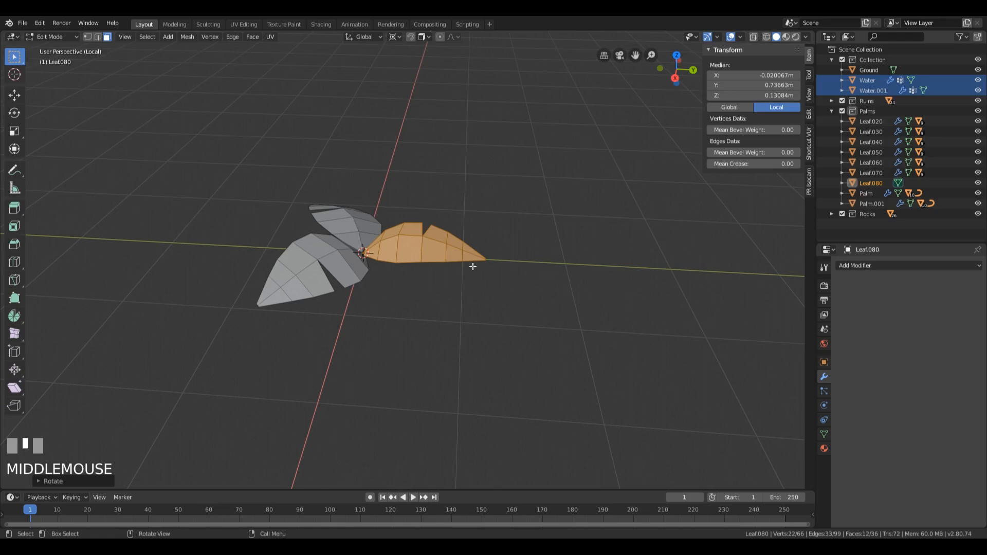
# Step: In the right orthographic view, select all three leaves and rotate them -90° around the global X axis
pyautogui.press('KP_3')
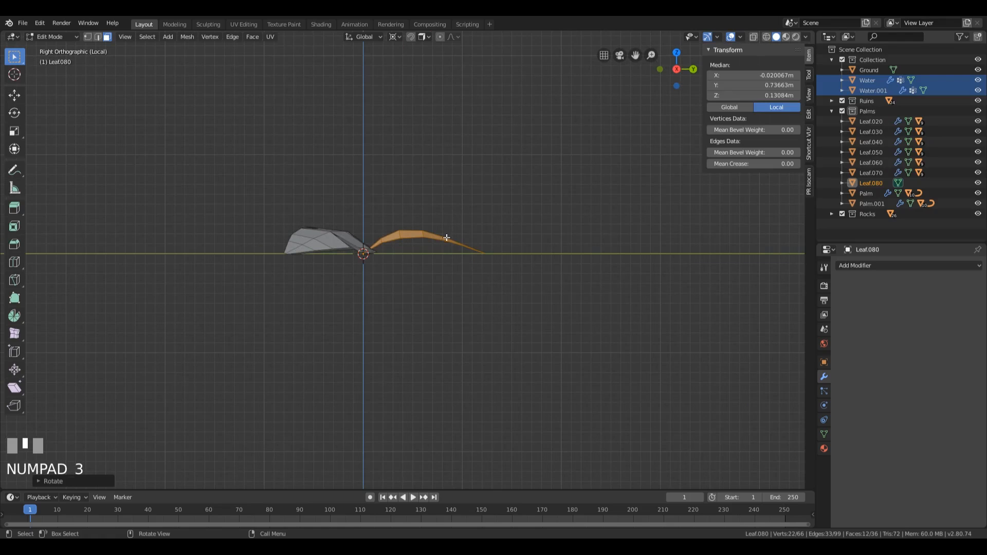
pyautogui.press('a')
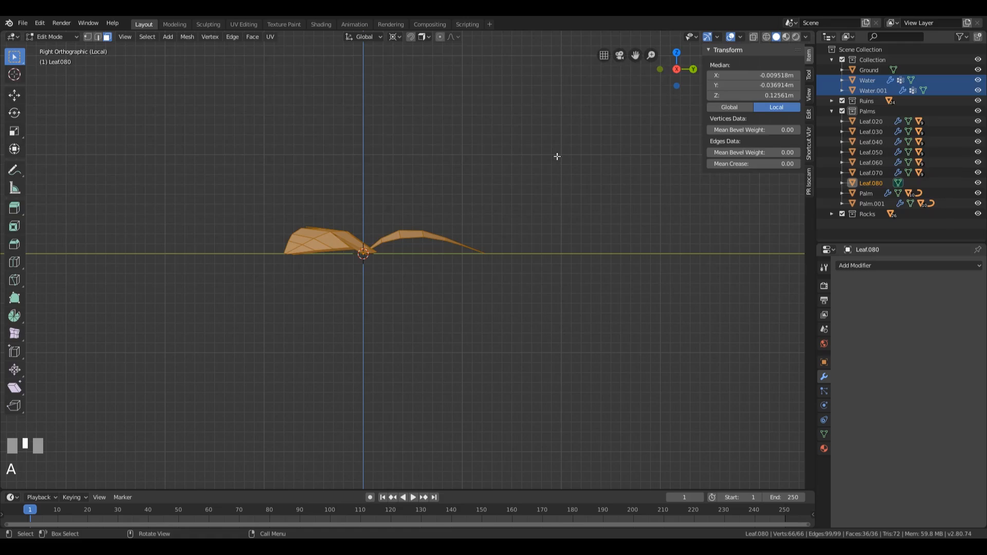
pyautogui.press('r')
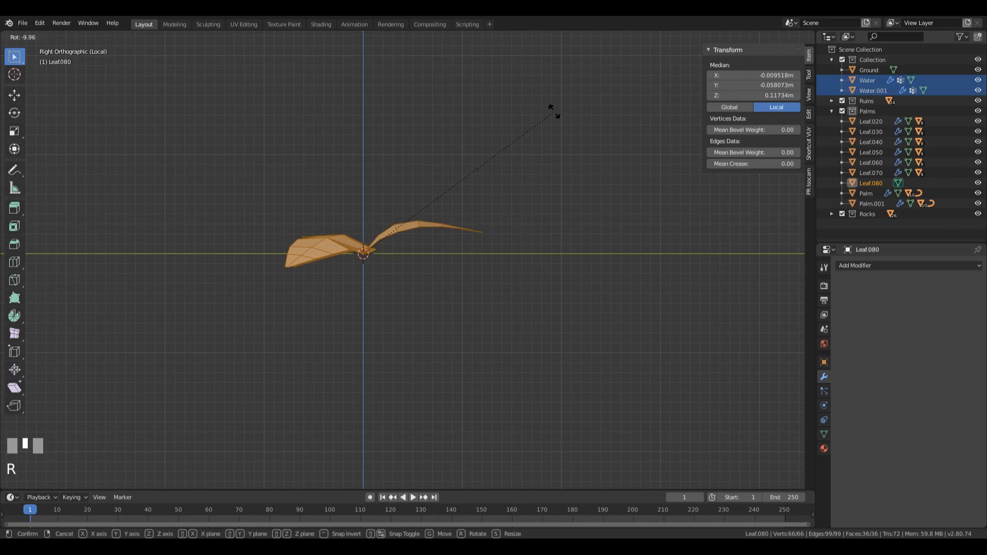
pyautogui.press('x')
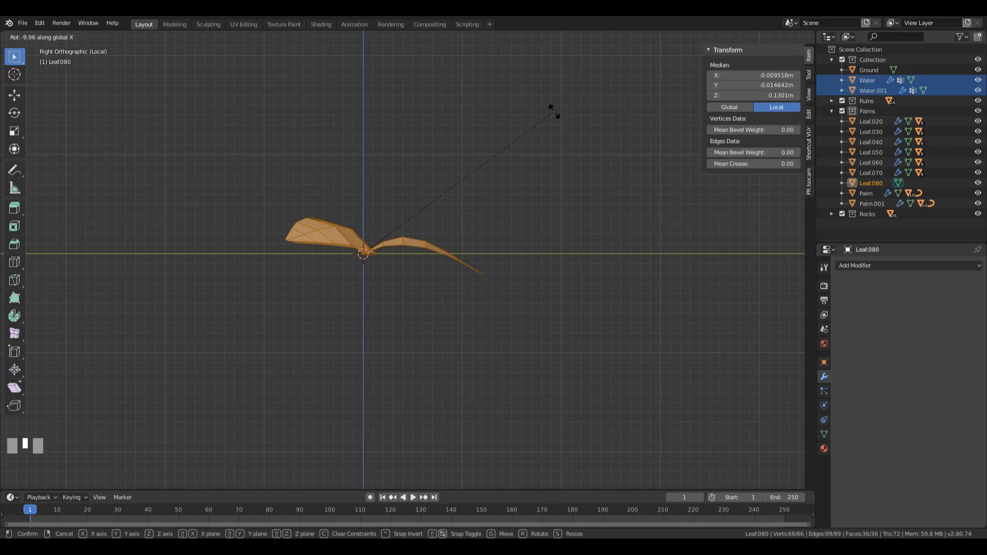
pyautogui.write('-90')
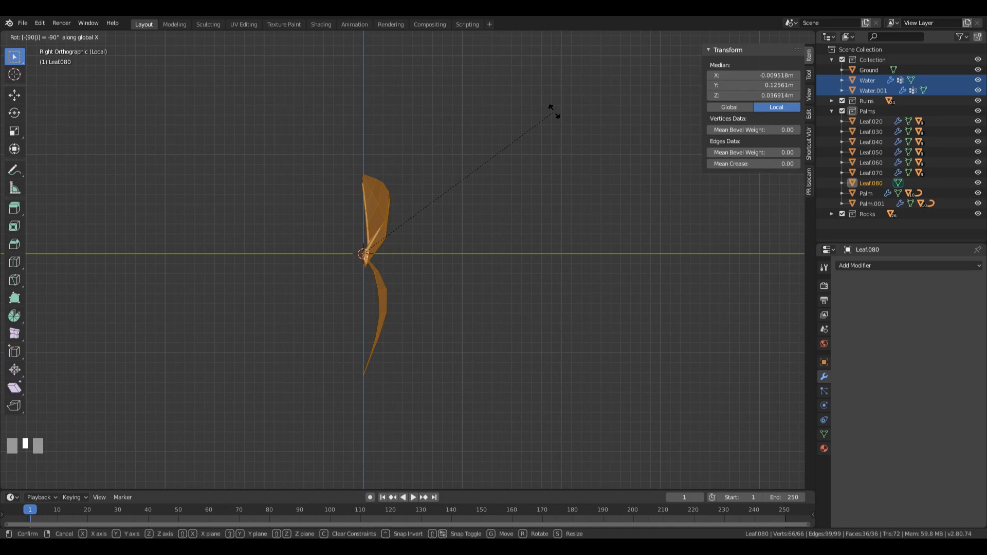
pyautogui.press('KP_Enter')
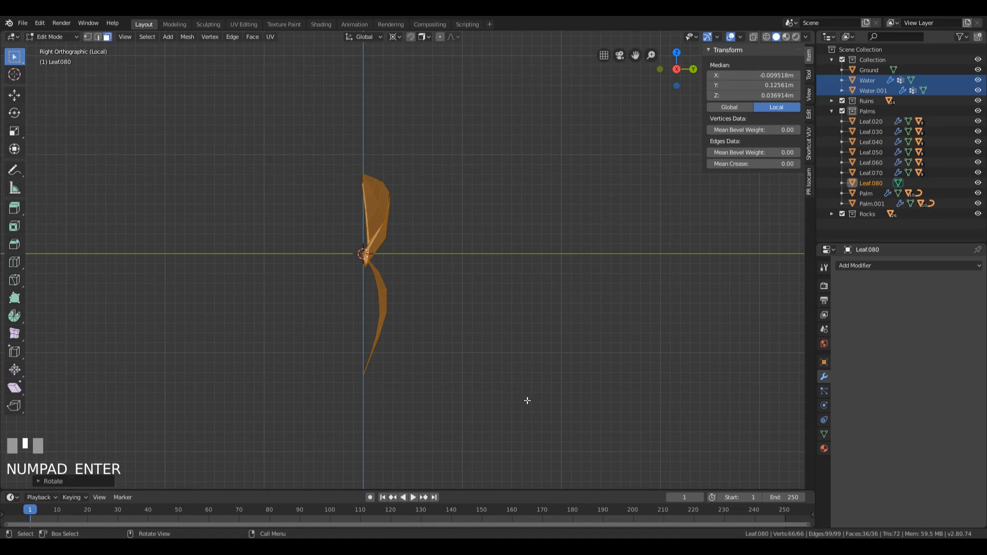
# Step: Scale the leaf cluster down to about 0.41 × 0.06 × 0.43 m, then leave local view and return to Object Mode
pyautogui.press('s')
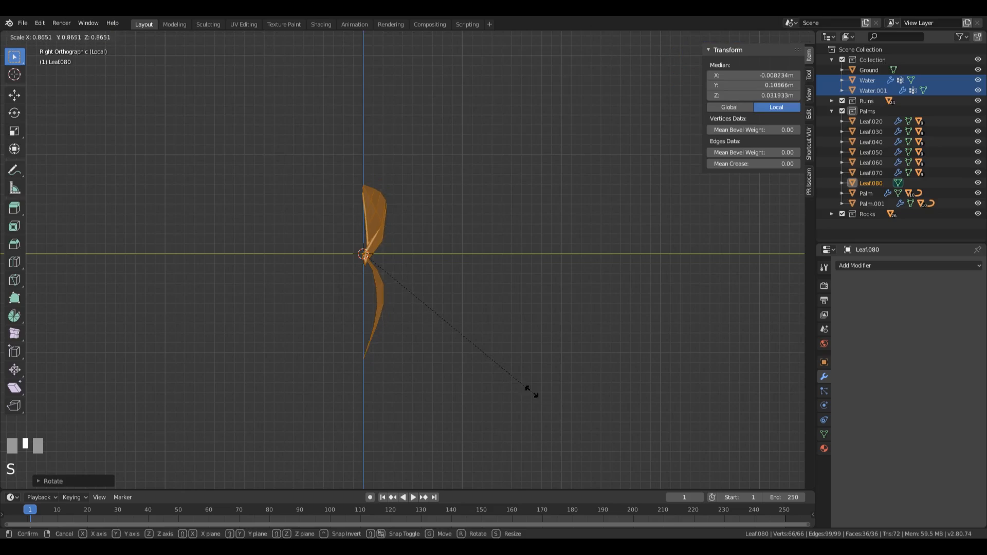
pyautogui.click(412, 277)
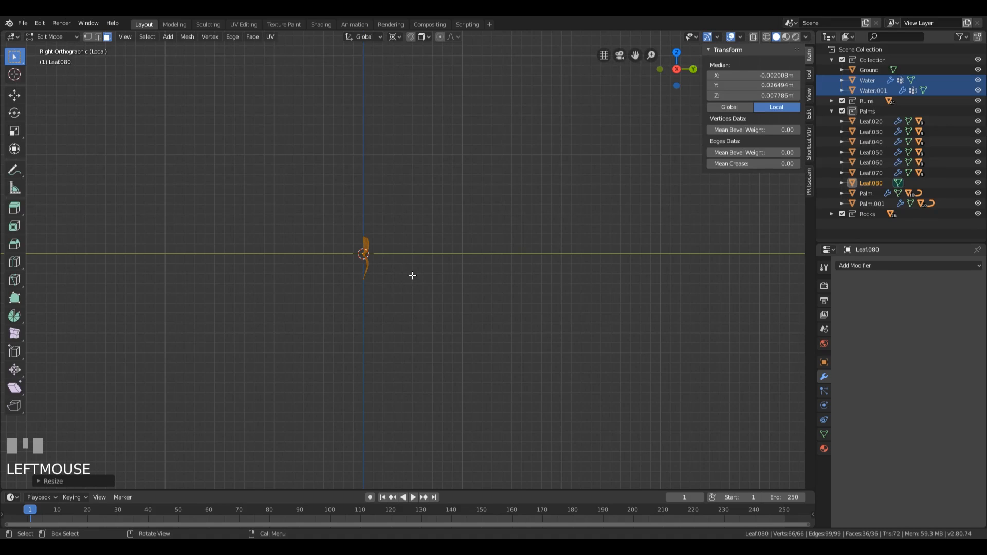
pyautogui.press('KP_Divide')
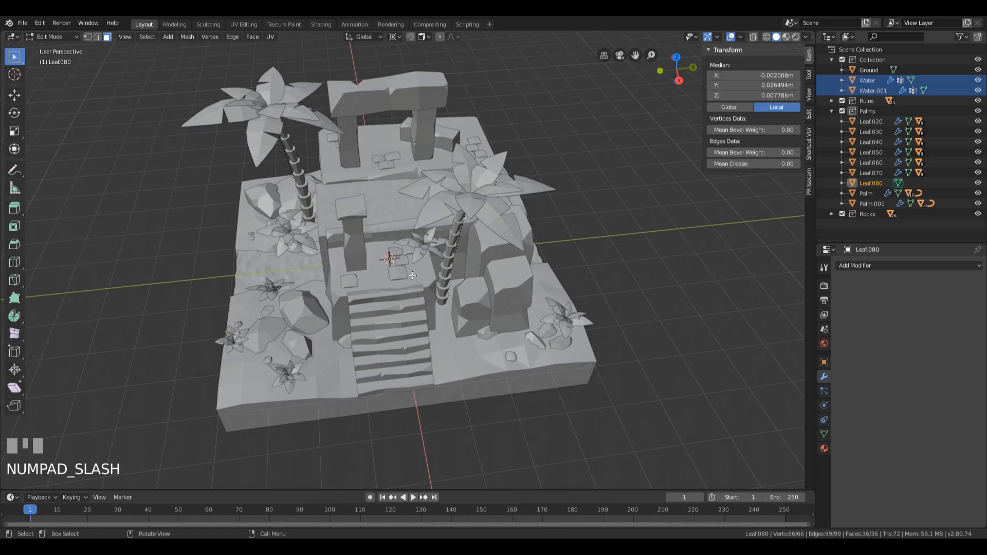
pyautogui.press('Tab')
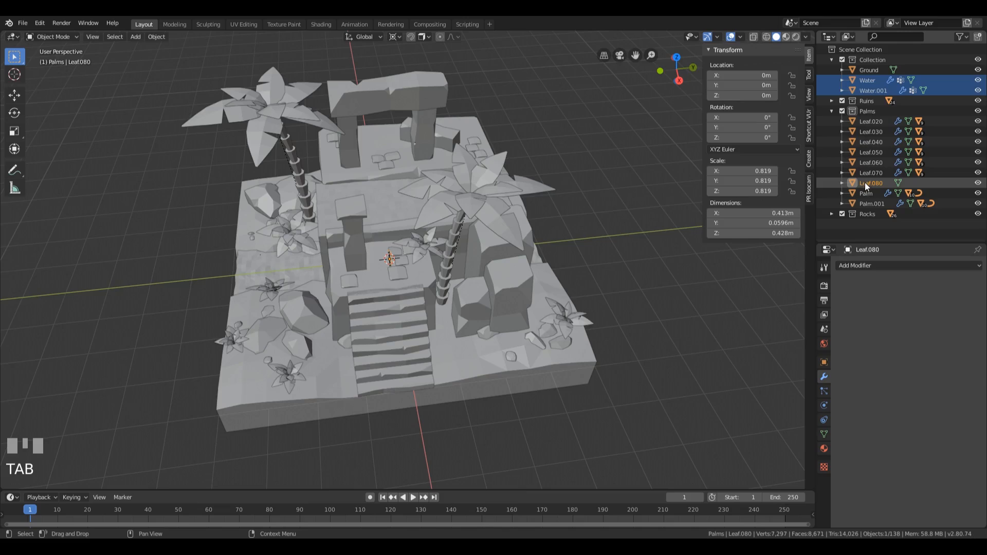
# Step: Move Leaf.080 from the Palms collection into the main Collection and rename it LeafParticle
pyautogui.moveTo(865, 183); pyautogui.dragTo(862, 63)
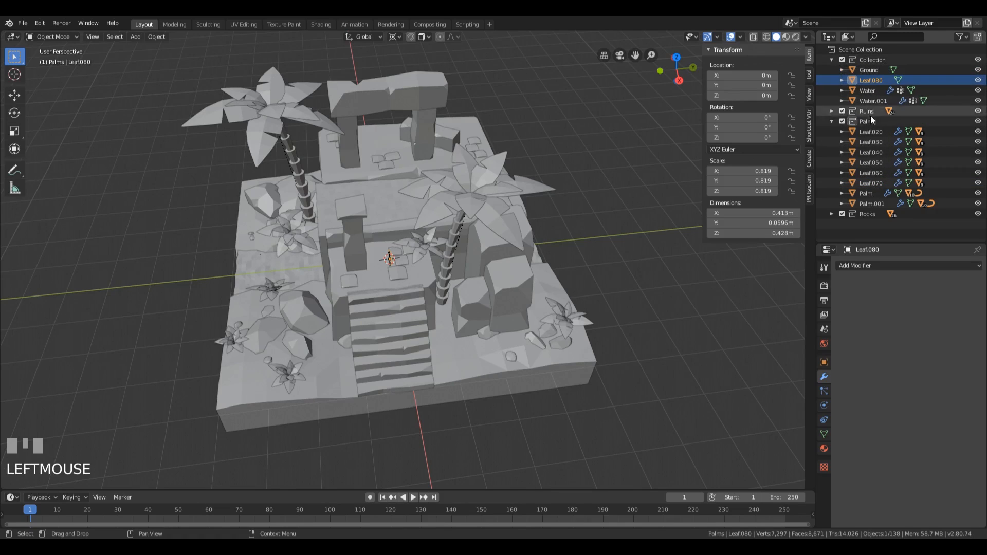
pyautogui.doubleClick(872, 81)
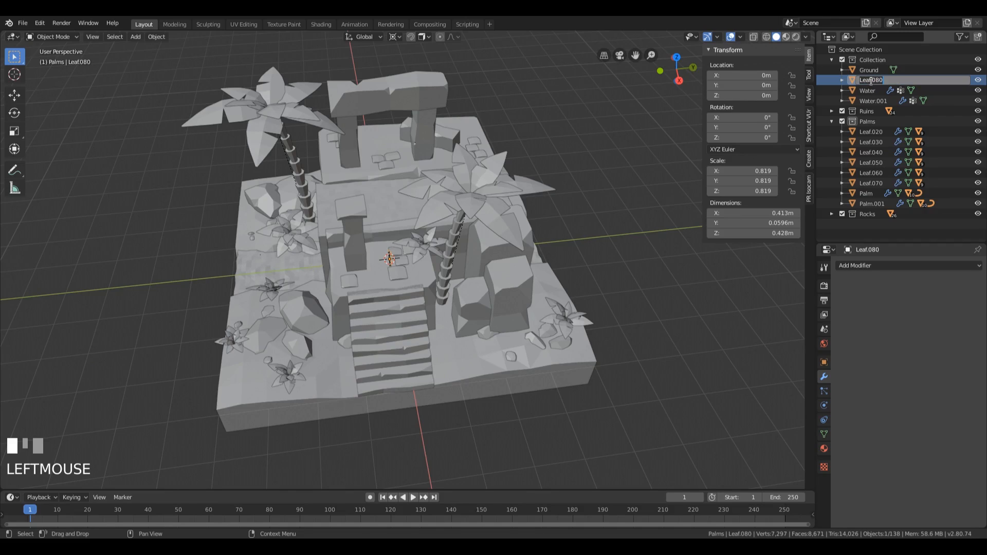
pyautogui.write('LeafPal')
pyautogui.press('Return')
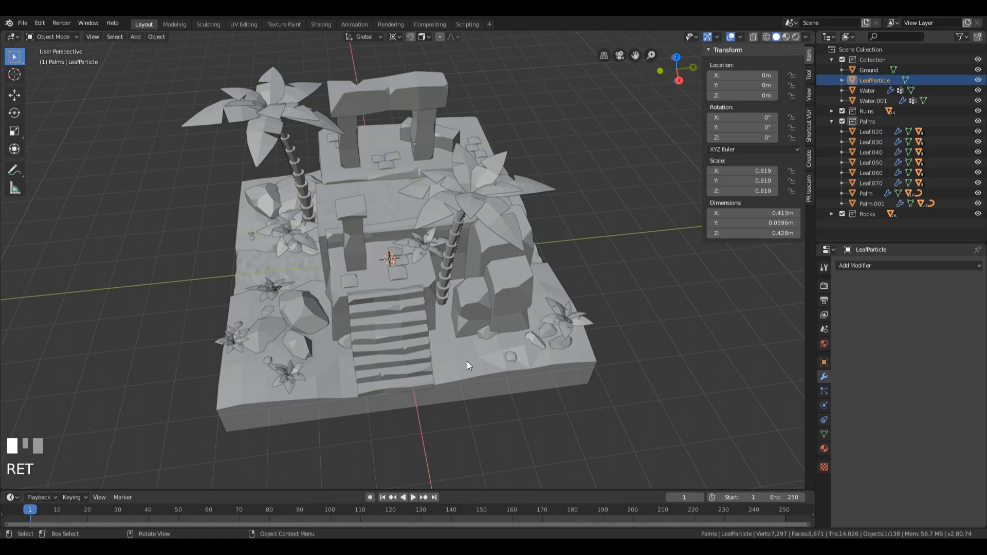
# Step: Deselect everything and, in the right orthographic view, place the 3D cursor over the tall blocks beside the positive-Y palm trunk
pyautogui.click(629, 210)
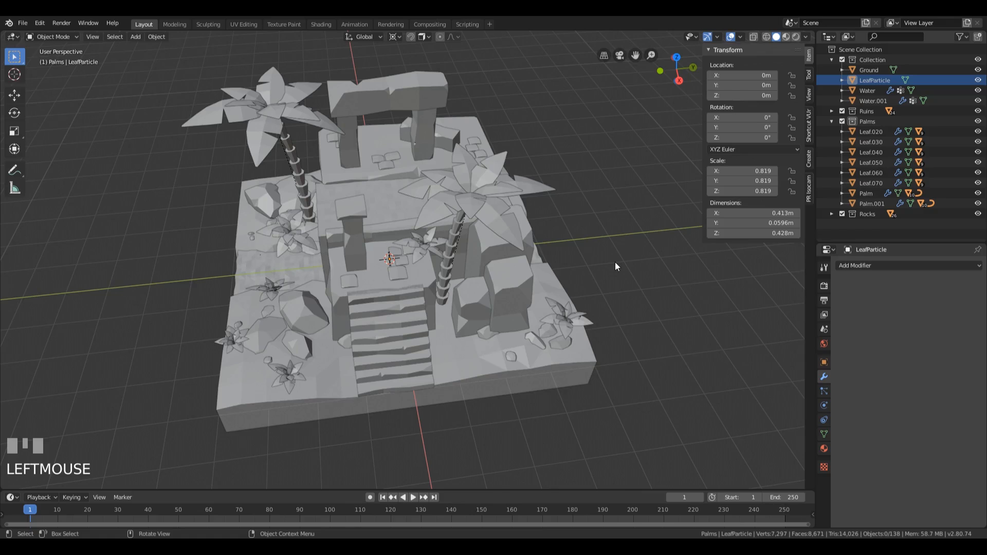
pyautogui.press('KP_3')
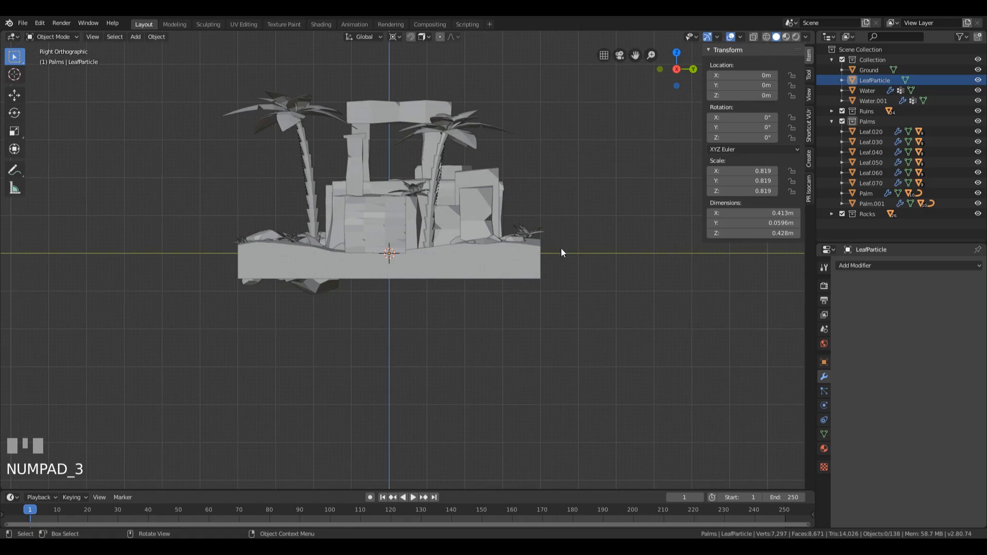
pyautogui.scroll(4, 460, 262)
pyautogui.scroll(2, 459, 257)
pyautogui.keyDown('shift'); pyautogui.moveTo(498, 224); pyautogui.dragTo(432, 316, button='middle'); pyautogui.keyUp('shift')
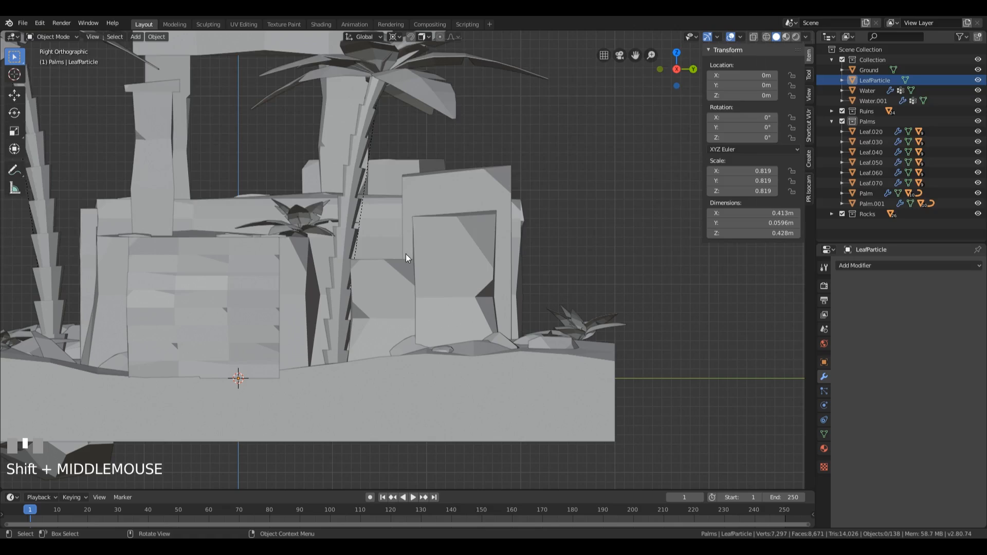
pyautogui.keyDown('shift'); pyautogui.rightClick(451, 257); pyautogui.keyUp('shift')
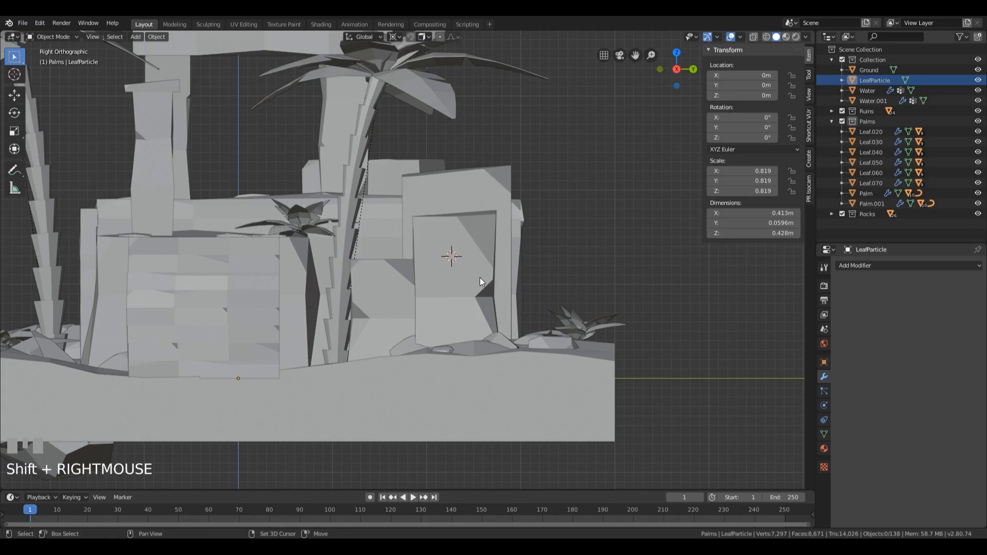
# Step: Add a plane at the 3D cursor and merge all its vertices at the center into a single vertex
pyautogui.hotkey('shift', 'a')
pyautogui.moveTo(481, 280)
pyautogui.click(539, 281)
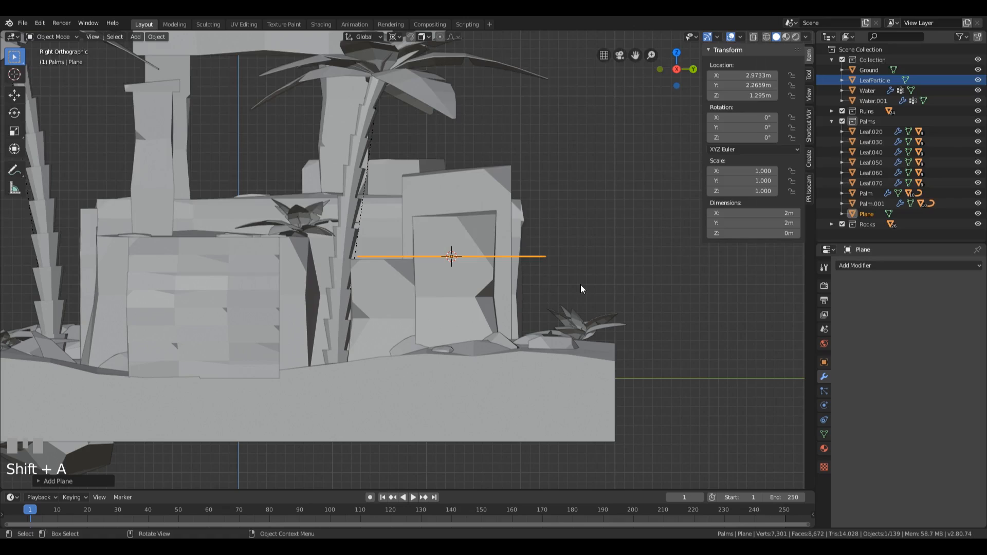
pyautogui.press('Tab')
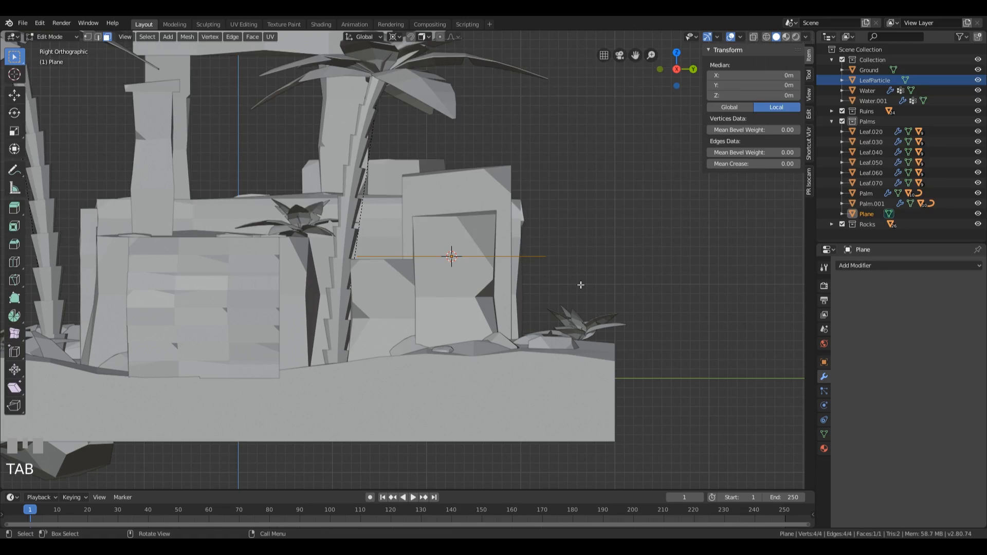
pyautogui.press('1')
pyautogui.press('a')
pyautogui.press('m')
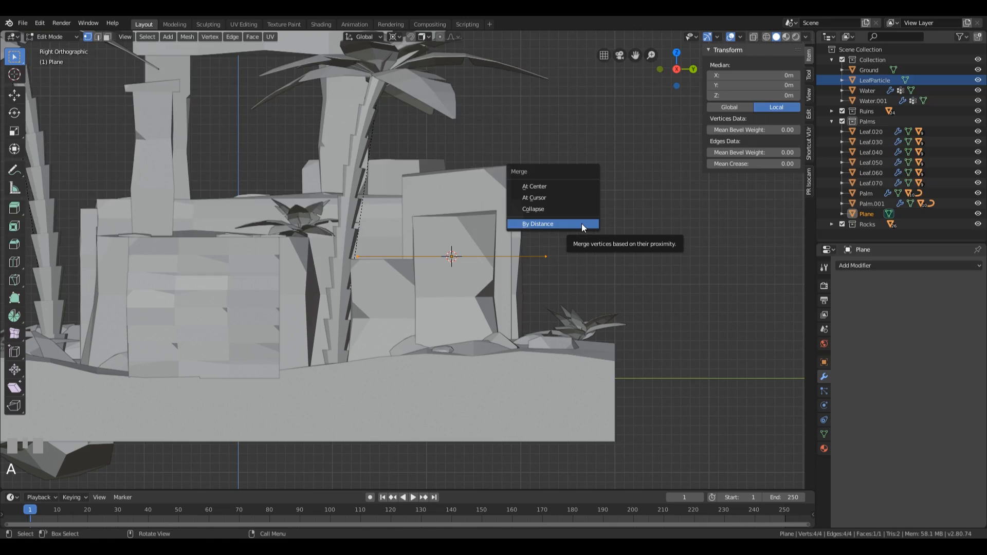
pyautogui.click(561, 188)
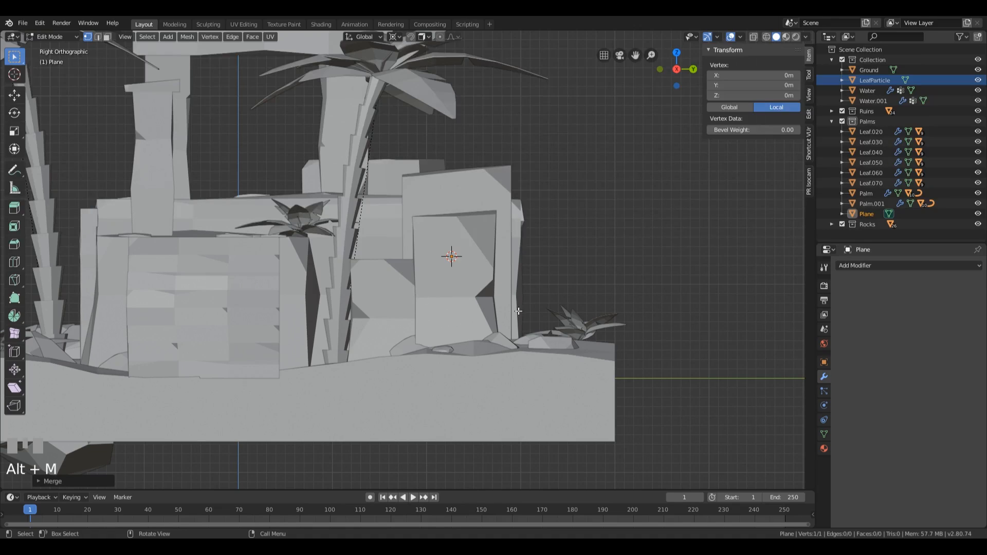
# Step: Enable snapping to faces and move the vertex onto the tall front block's face near its upper negative-Y corner, about Y -0.37, Z 0.38 m
pyautogui.press('g')
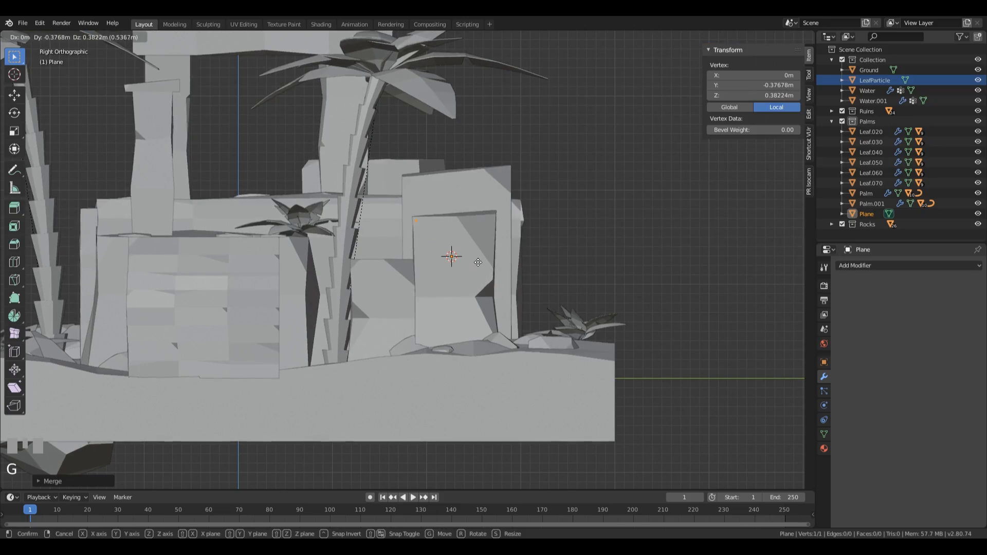
pyautogui.click(478, 261)
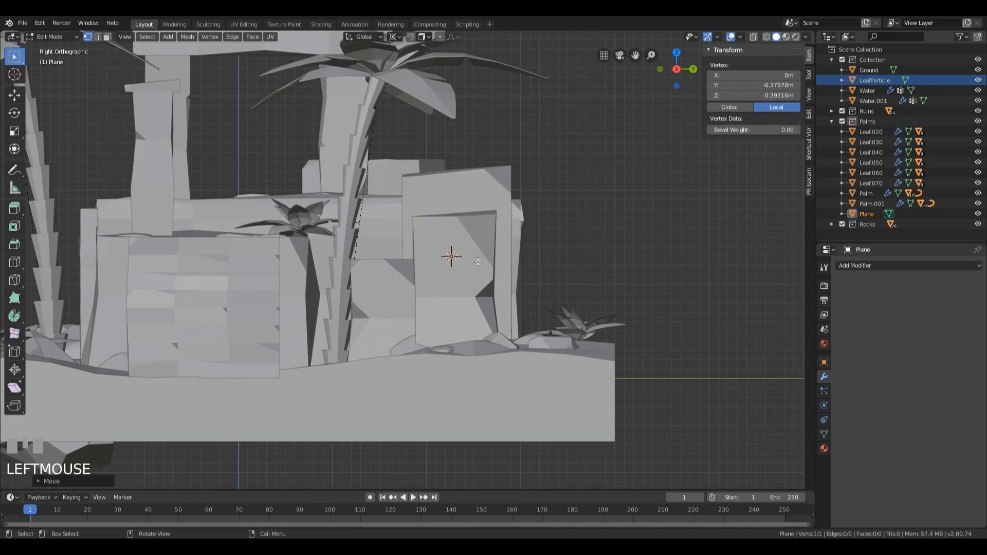
pyautogui.scroll(1, 491, 256)
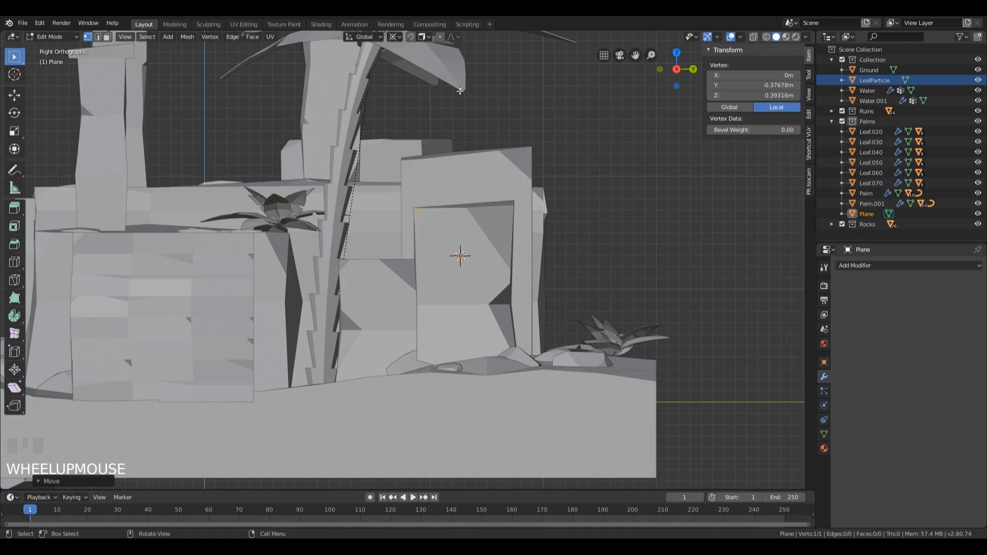
pyautogui.hotkey('shift', 'Tab')
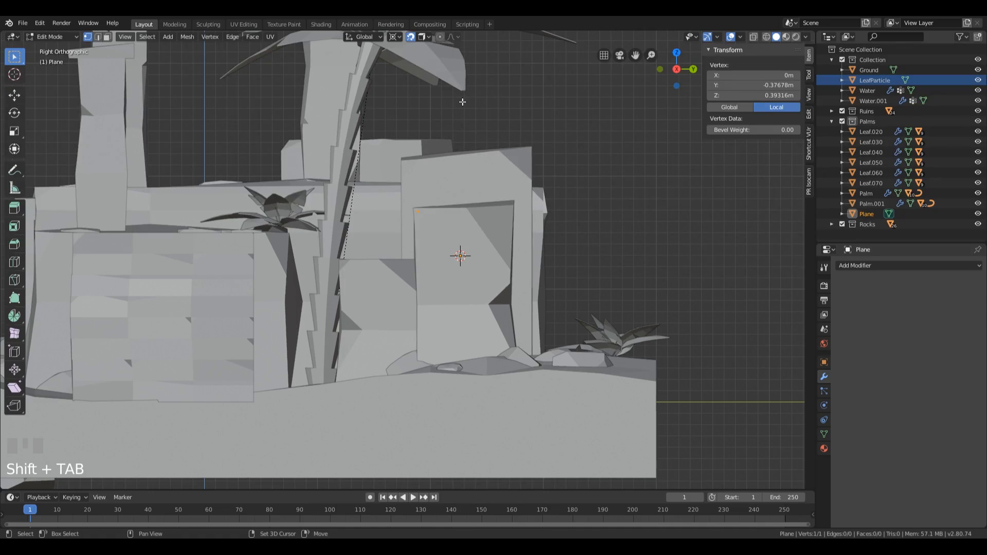
pyautogui.click(423, 37)
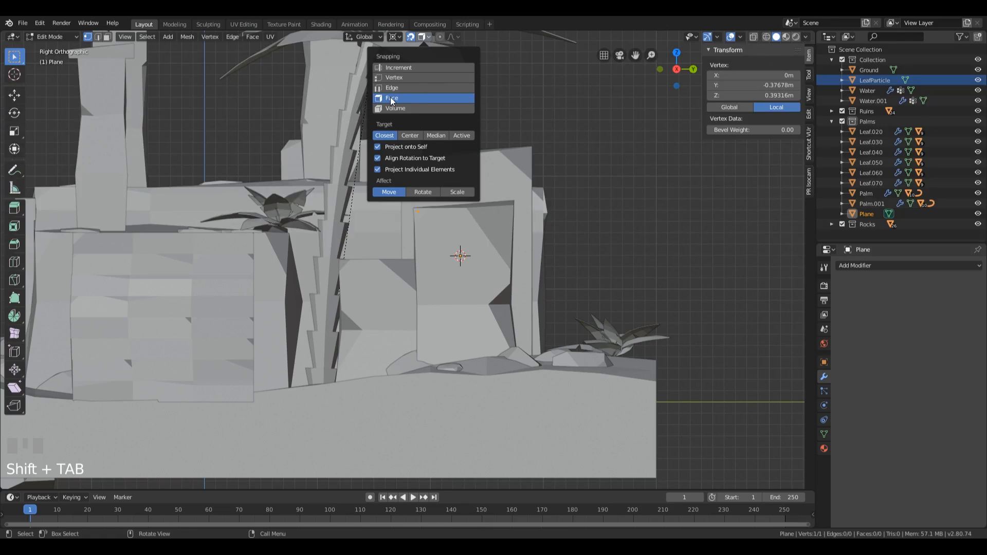
pyautogui.click(424, 37)
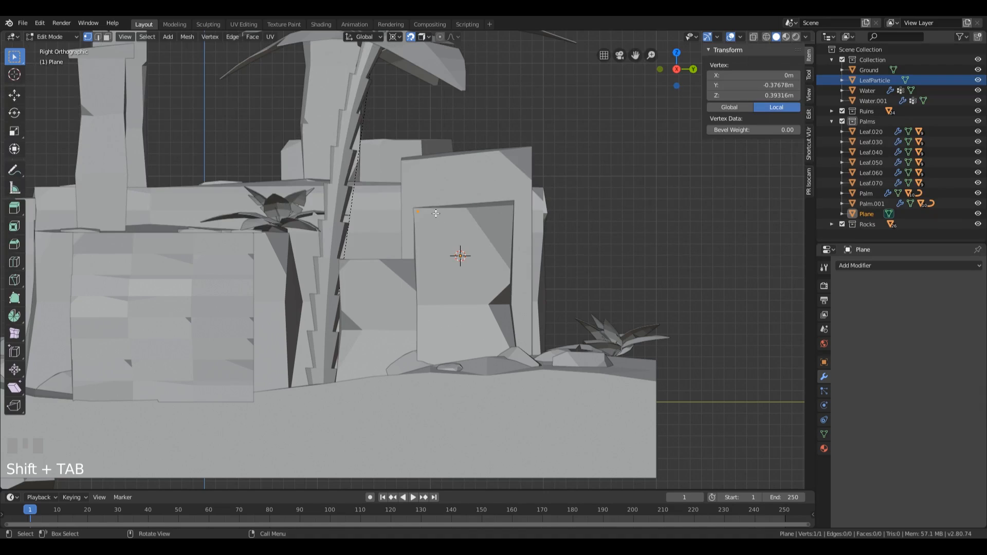
pyautogui.press('g')
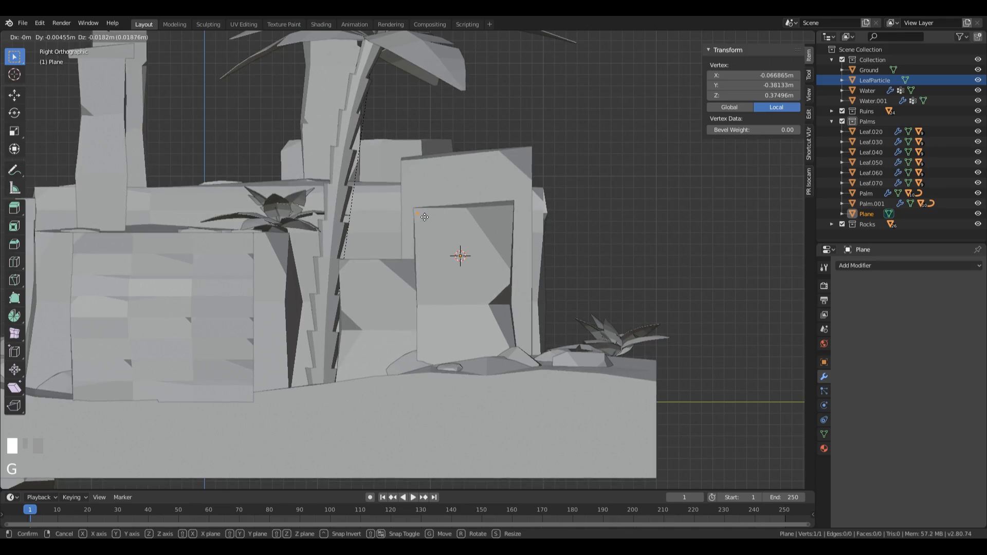
pyautogui.click(427, 217)
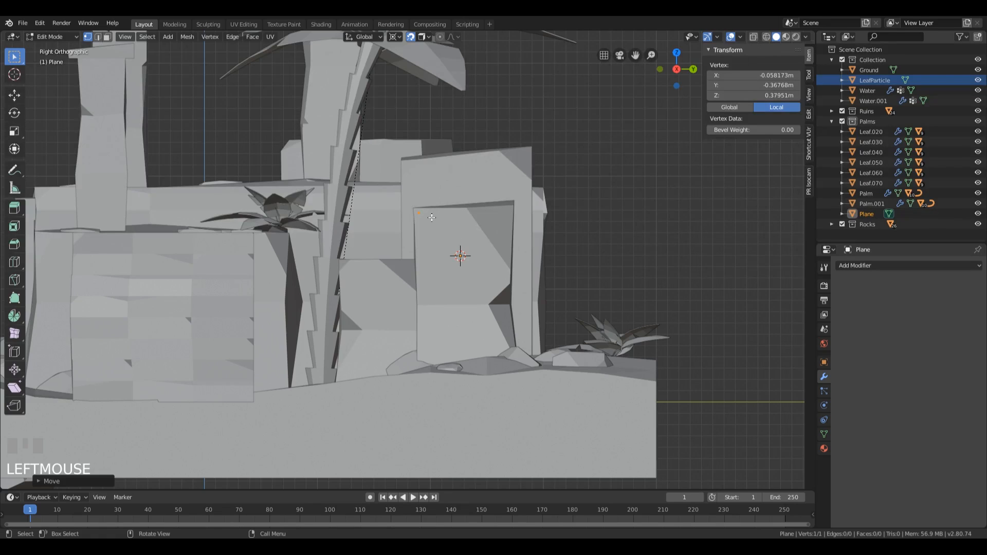
# Step: Try to extrude the vertex diagonally across the block face, inspect the edge from other angles, and undo the extrusion
pyautogui.press('e')
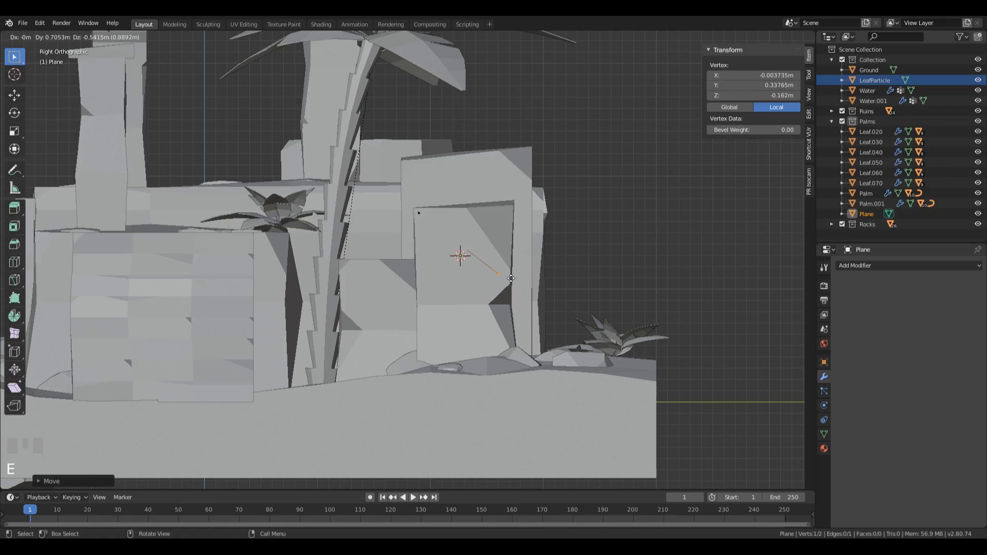
pyautogui.click(516, 281)
pyautogui.moveTo(516, 281); pyautogui.dragTo(477, 289, button='middle')
pyautogui.scroll(-3, 728, 355)
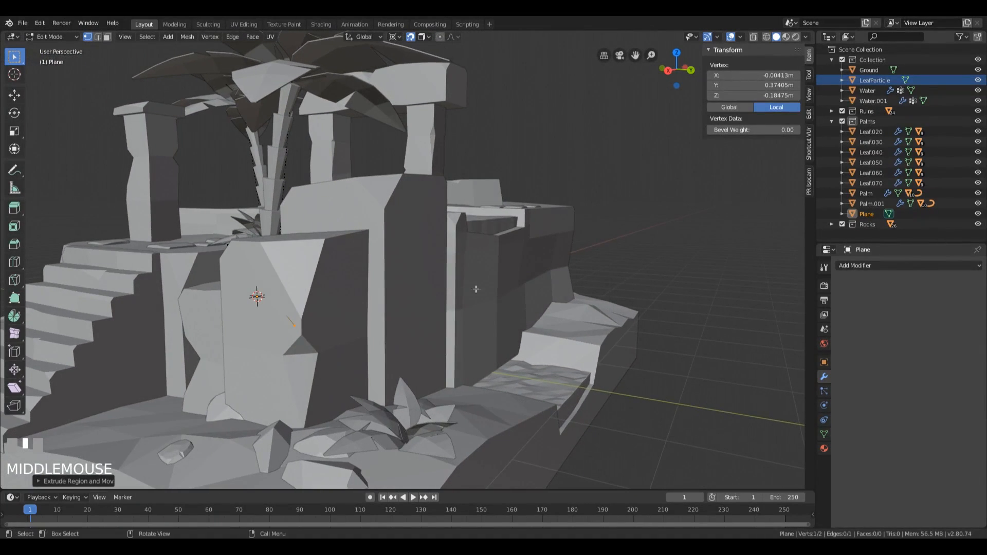
pyautogui.moveTo(359, 268); pyautogui.dragTo(336, 277, button='middle')
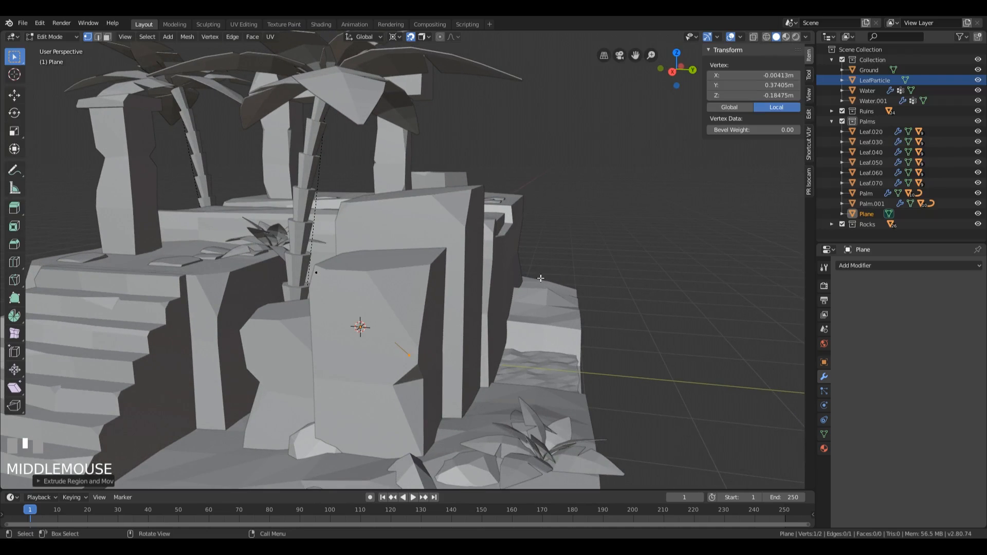
pyautogui.press('KP_1')
pyautogui.press('KP_3')
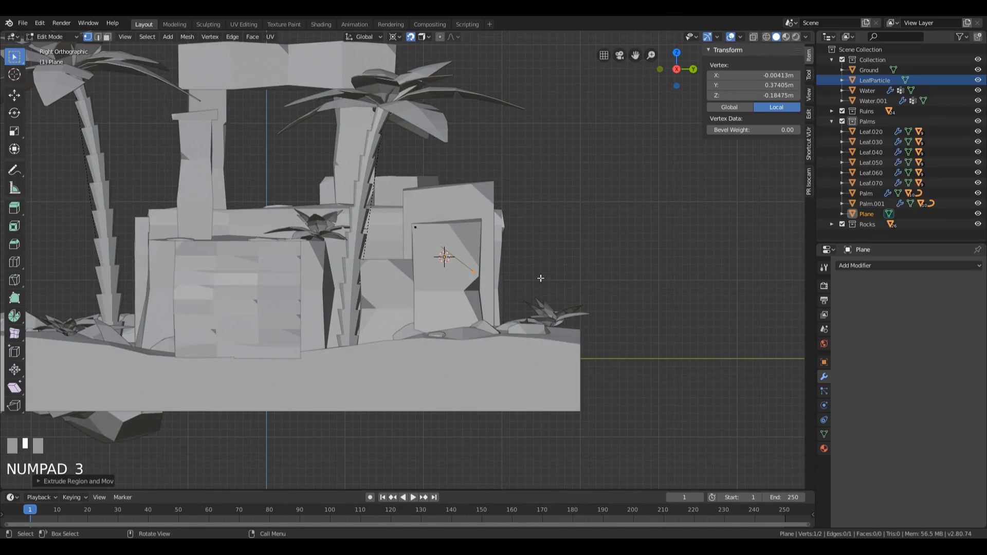
pyautogui.scroll(3, 540, 279)
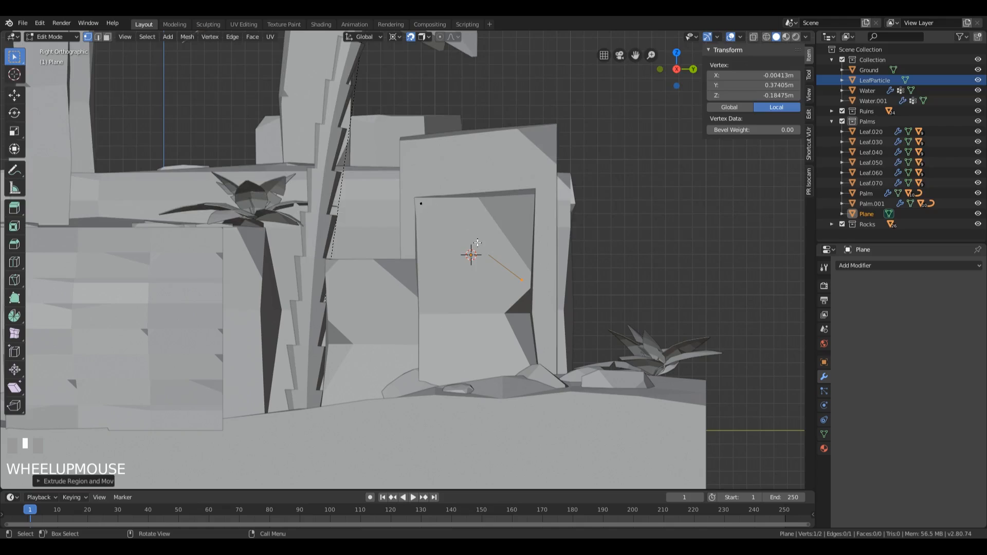
pyautogui.scroll(2, 478, 243)
pyautogui.scroll(-2, 436, 218)
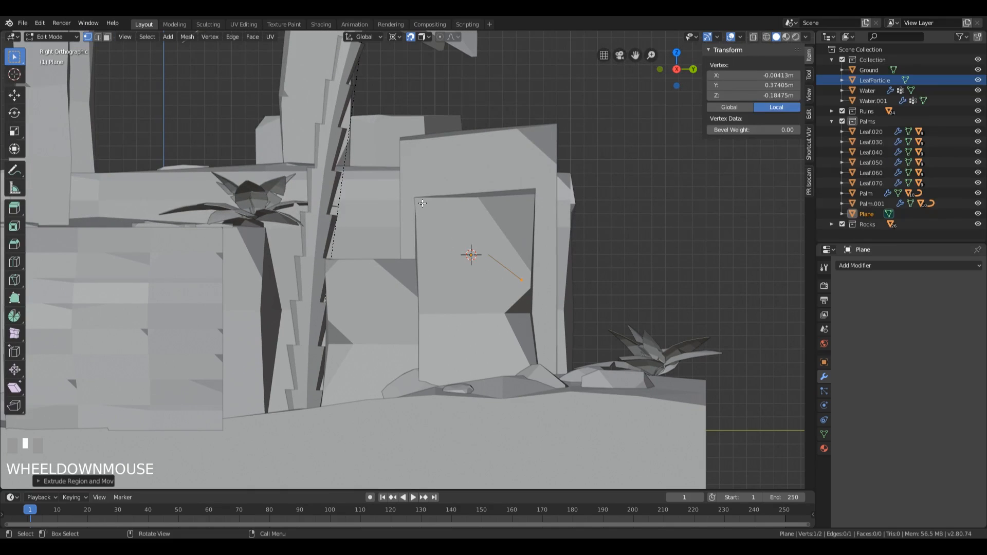
pyautogui.hotkey('ctrl', 'z')
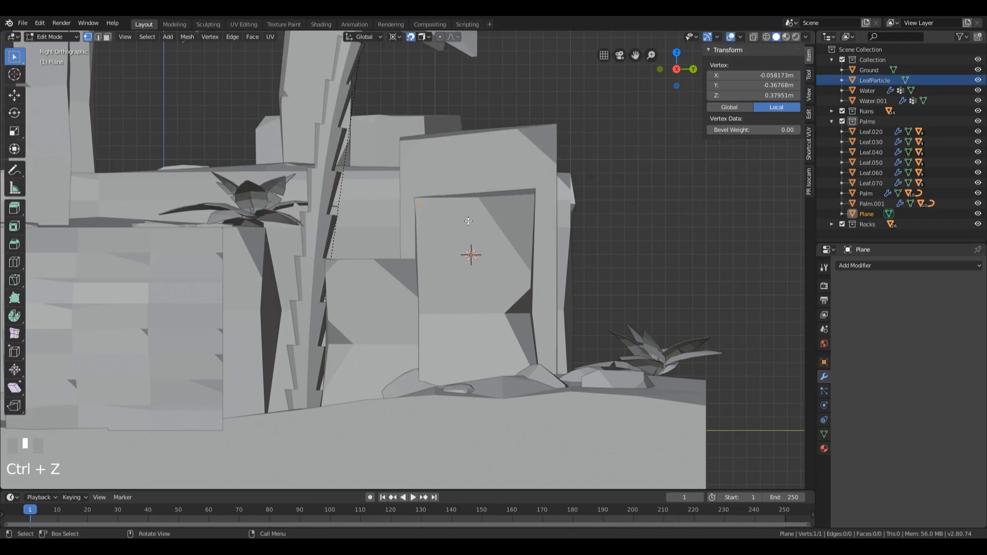
# Step: Move the vertex slightly inward from the block's corner to about Y -0.31, Z 0.33 m and check it in wireframe shading
pyautogui.press('g')
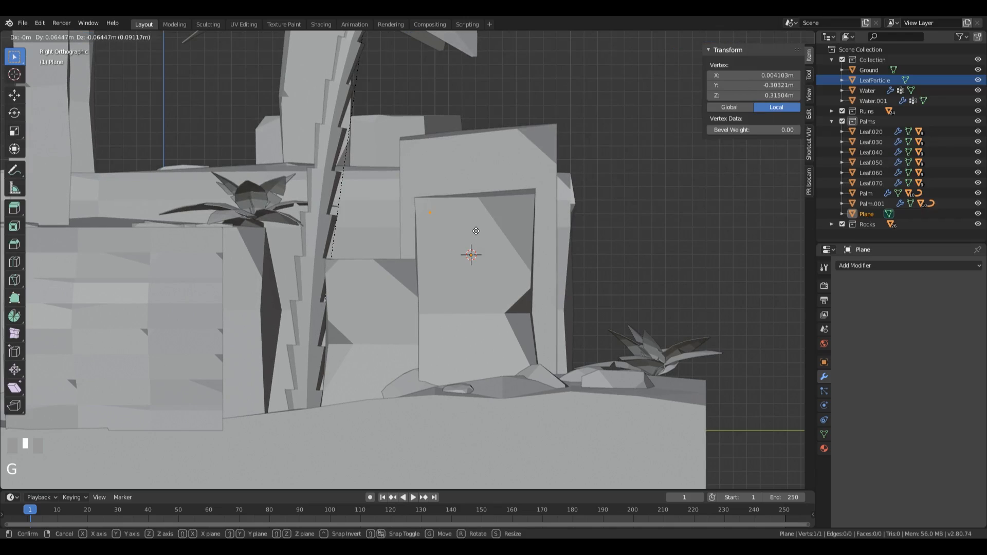
pyautogui.click(475, 228)
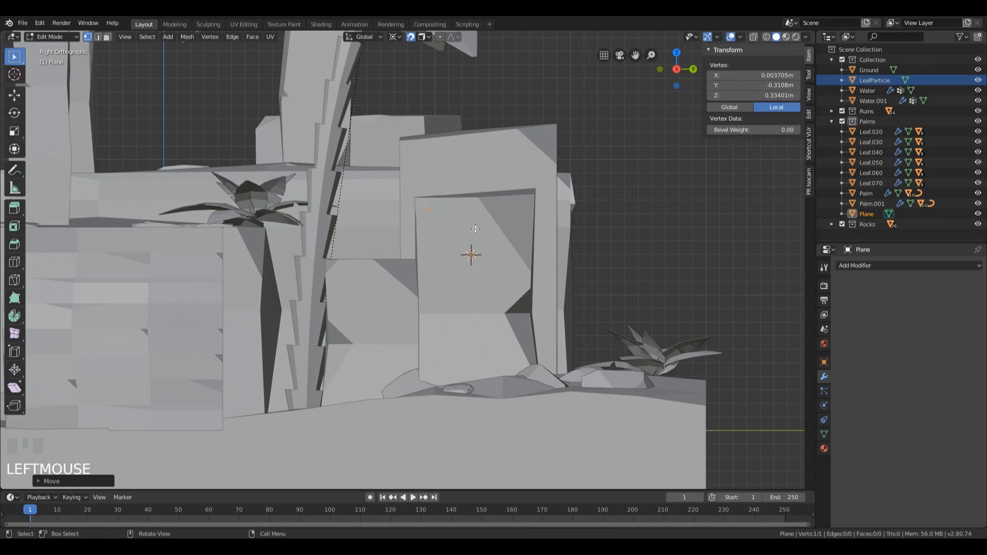
pyautogui.press('z')
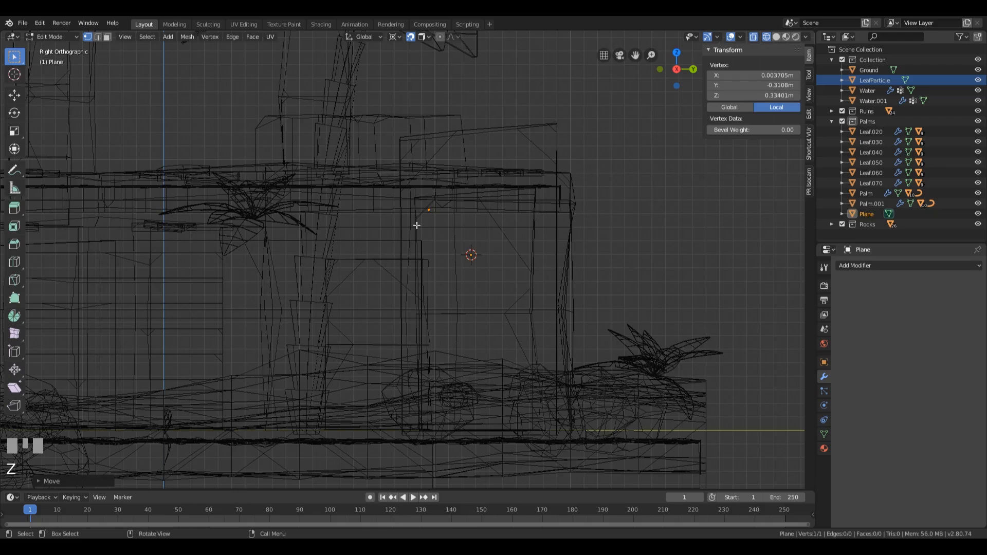
pyautogui.scroll(2, 431, 197)
pyautogui.scroll(-2, 414, 210)
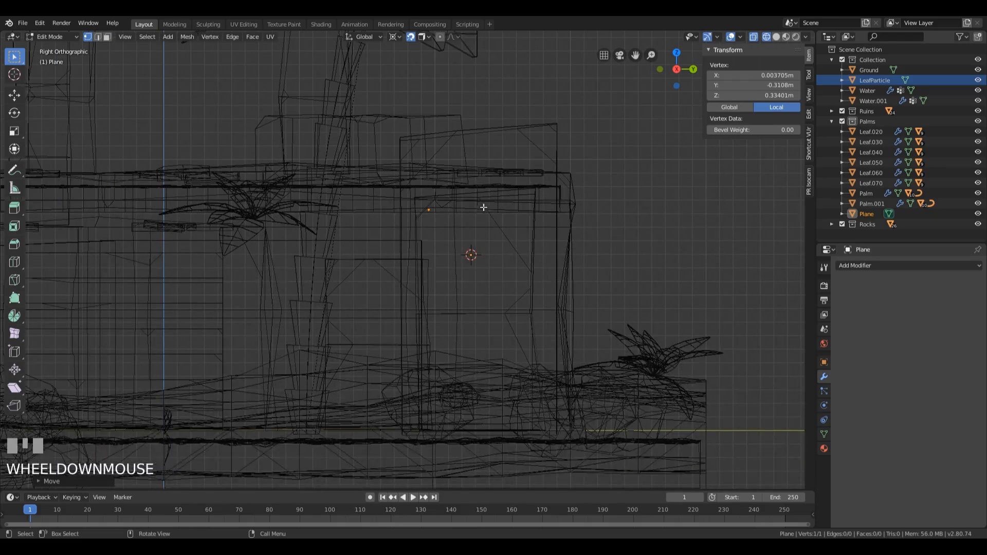
pyautogui.press('z')
pyautogui.click(515, 219)
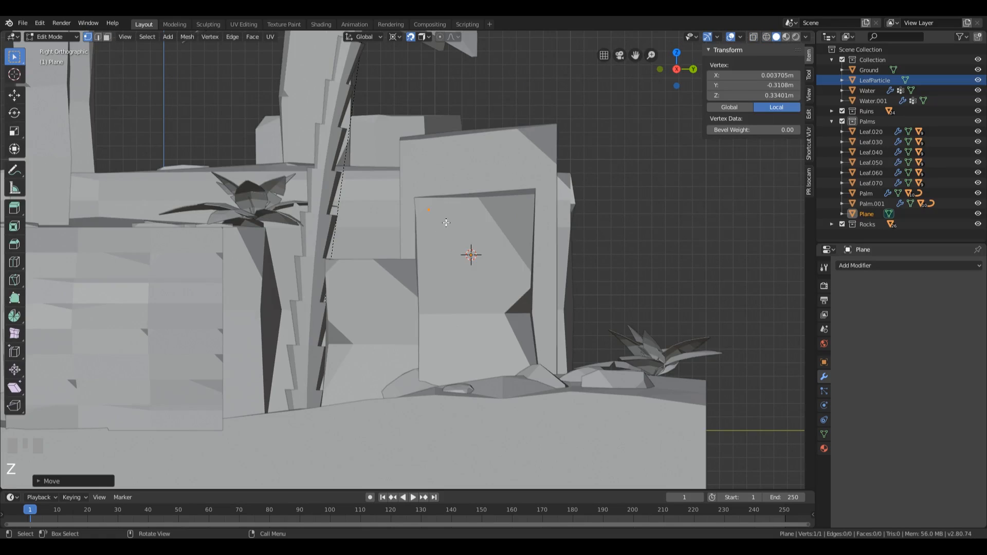
# Step: Extrude the vertex along the block's upper edge to about Y 0.09, Z 0.36 m, and from there to about Y 0.36, Z -0.10 m
pyautogui.press('e')
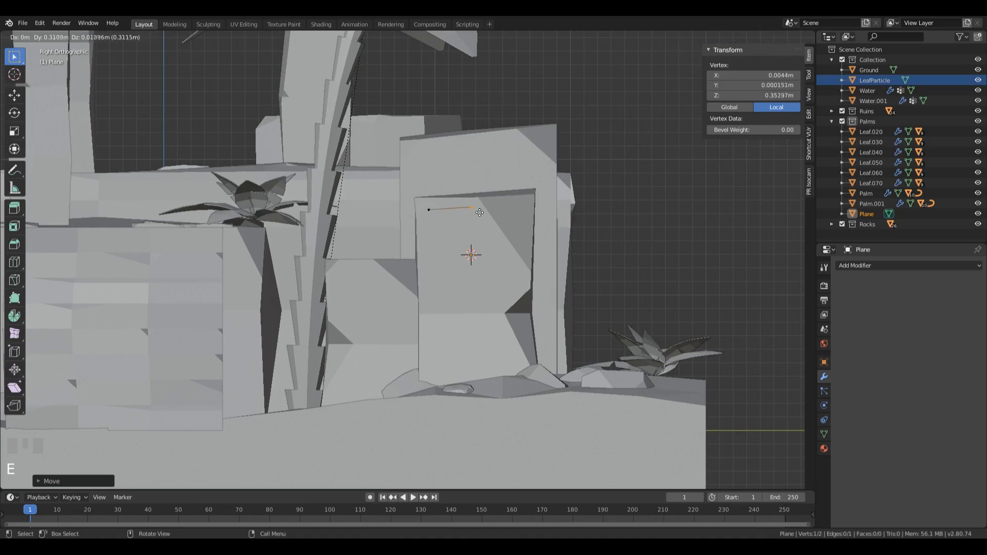
pyautogui.click(492, 212)
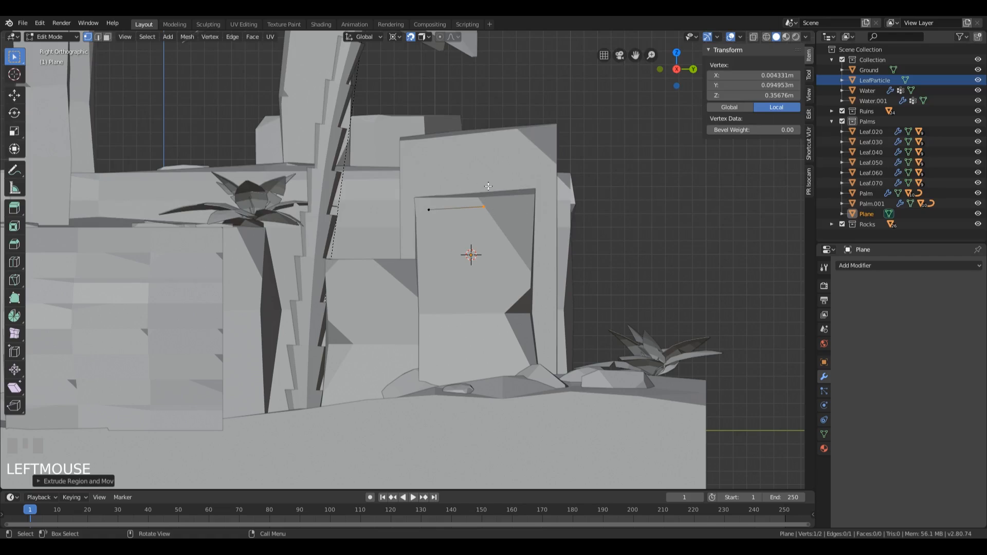
pyautogui.keyDown('ctrl'); pyautogui.rightClick(520, 268); pyautogui.keyUp('ctrl')
# Step: Try to extend the outline with eight more vertices winding down the block face and inspect it in perspective
pyautogui.keyDown('ctrl'); pyautogui.rightClick(473, 296); pyautogui.keyUp('ctrl')
pyautogui.keyDown('ctrl'); pyautogui.rightClick(434, 270); pyautogui.keyUp('ctrl')
pyautogui.keyDown('ctrl'); pyautogui.rightClick(456, 239); pyautogui.keyUp('ctrl')
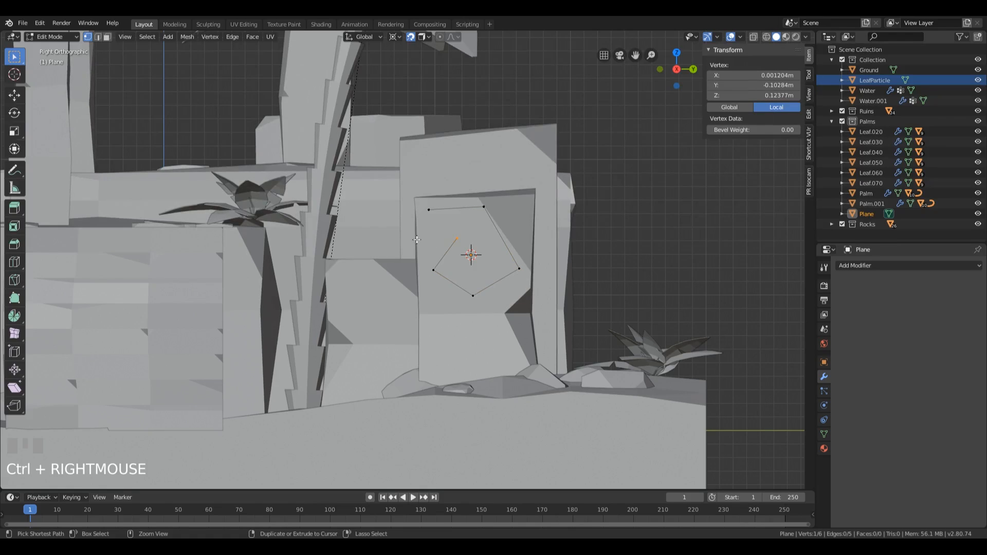
pyautogui.keyDown('ctrl'); pyautogui.rightClick(418, 239); pyautogui.keyUp('ctrl')
pyautogui.keyDown('ctrl'); pyautogui.rightClick(428, 309); pyautogui.keyUp('ctrl')
pyautogui.keyDown('ctrl'); pyautogui.rightClick(448, 348); pyautogui.keyUp('ctrl')
pyautogui.keyDown('ctrl'); pyautogui.rightClick(477, 323); pyautogui.keyUp('ctrl')
pyautogui.keyDown('ctrl'); pyautogui.rightClick(492, 349); pyautogui.keyUp('ctrl')
pyautogui.moveTo(563, 277)
pyautogui.mouseDown(button='middle')
pyautogui.moveTo(282, 260)
pyautogui.moveTo(474, 275)
pyautogui.moveTo(461, 285)
pyautogui.moveTo(545, 281)
pyautogui.mouseUp(button='middle')
pyautogui.scroll(-3, 546, 270)
pyautogui.scroll(-2, 544, 280)
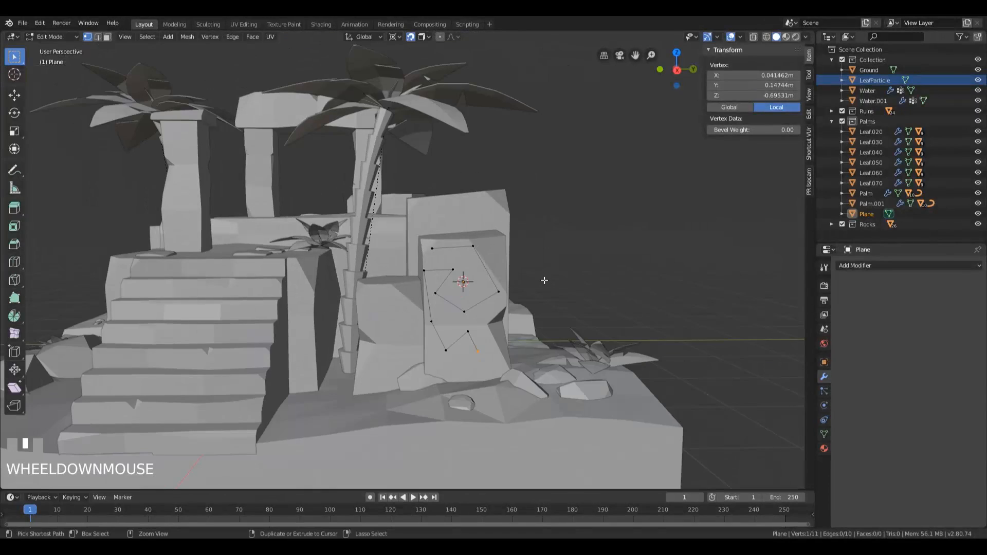
# Step: Undo the extra outline vertices back to the first three at the top of the block face
pyautogui.hotkey('ctrl', 'z')
pyautogui.hotkey('ctrl', 'z')
pyautogui.hotkey('ctrl', 'z')
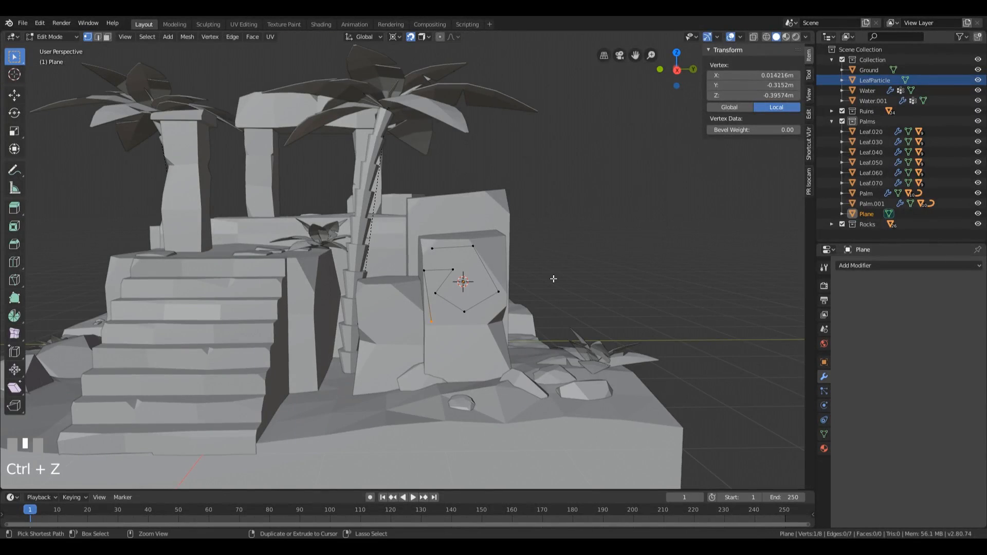
pyautogui.hotkey('ctrl', 'z')
pyautogui.hotkey('ctrl', 'z')
pyautogui.hotkey('ctrl', 'z')
pyautogui.hotkey('ctrl', 'z')
pyautogui.hotkey('ctrl', 'z')
# Step: In the right orthographic view, extrude a fourth vertex to about Y -0.32, Z -0.18 m and fill the four vertices with a face
pyautogui.press('KP_3')
pyautogui.scroll(7, 525, 281)
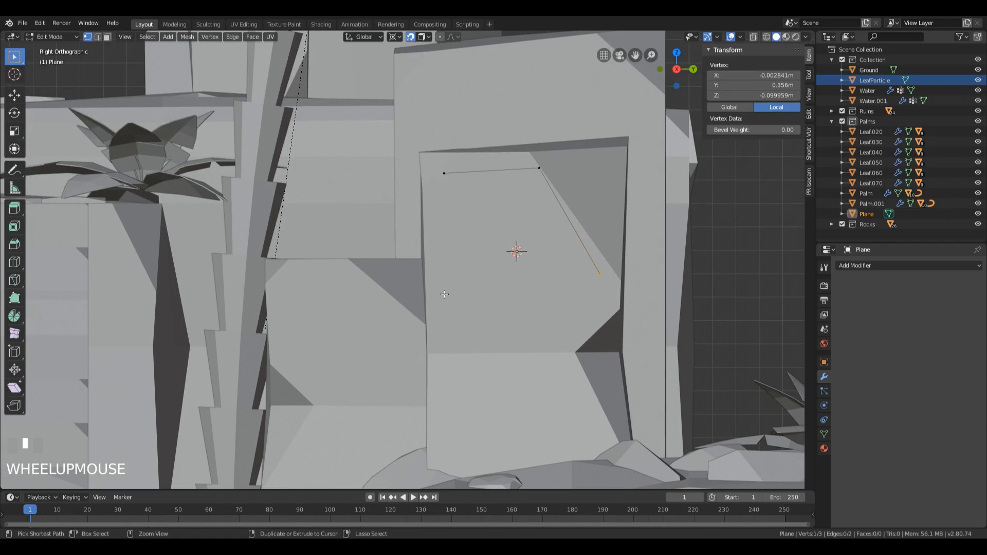
pyautogui.keyDown('ctrl'); pyautogui.rightClick(444, 294); pyautogui.keyUp('ctrl')
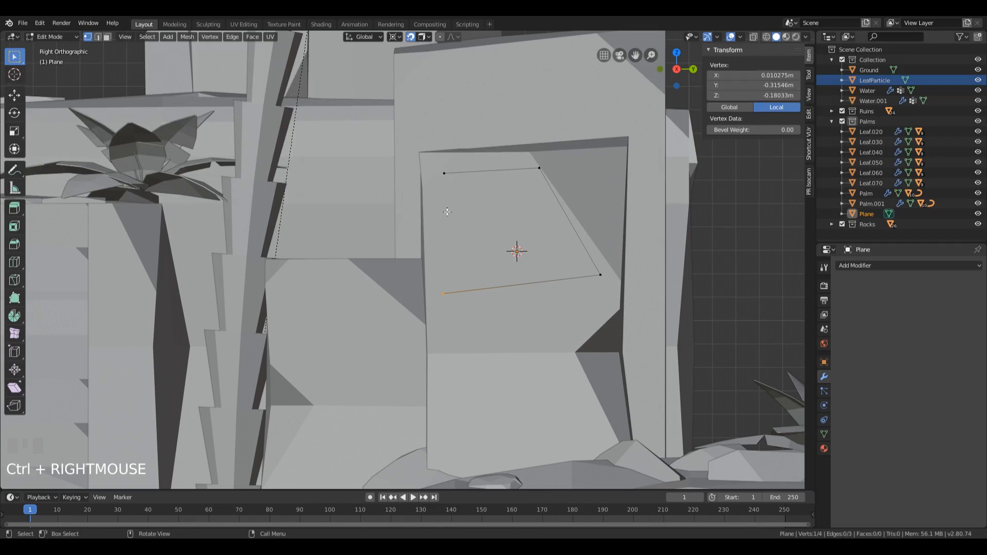
pyautogui.keyDown('shift'); pyautogui.click(444, 174); pyautogui.keyUp('shift')
pyautogui.moveTo(395, 122); pyautogui.dragTo(605, 296)
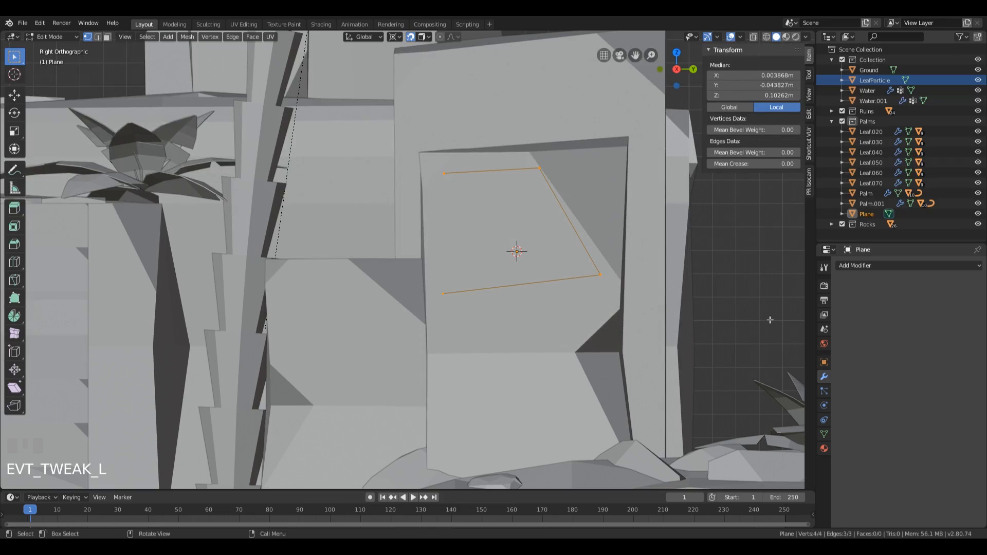
pyautogui.scroll(-1, 653, 298)
pyautogui.press('f')
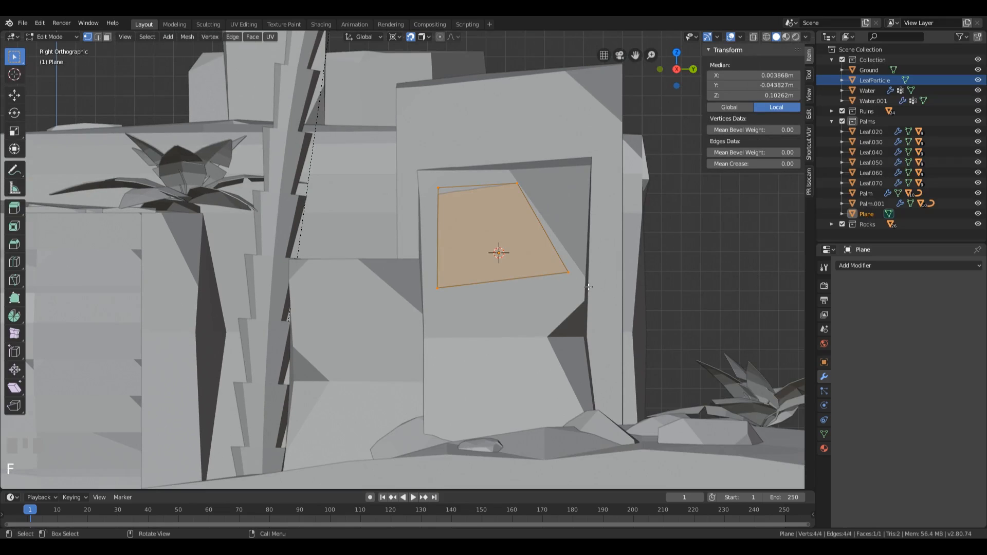
# Step: Move the patch's lower vertex beside the recessed facet to about Y 0.40, Z -0.07 m on the block face
pyautogui.keyDown('shift'); pyautogui.moveTo(593, 288); pyautogui.dragTo(501, 318, button='middle'); pyautogui.keyUp('shift')
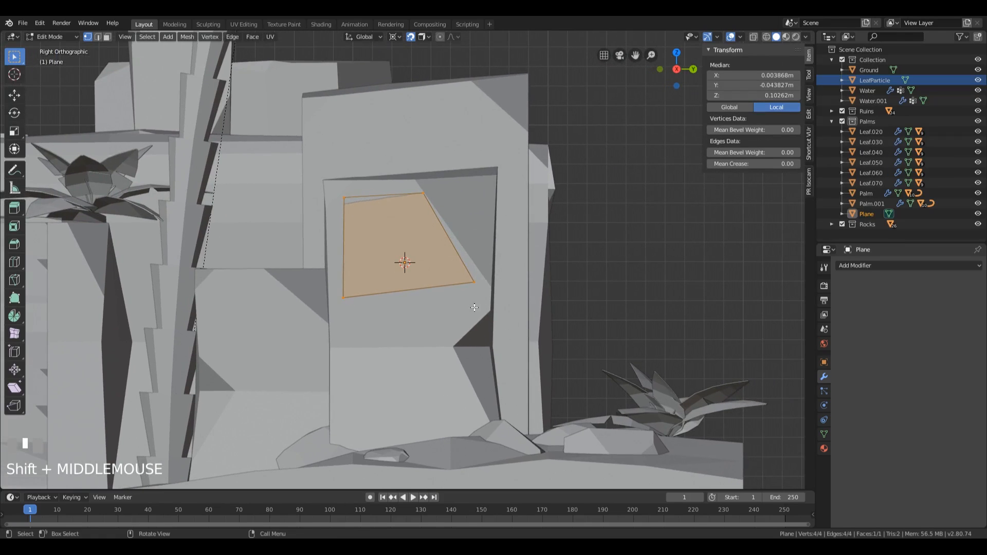
pyautogui.click(475, 283)
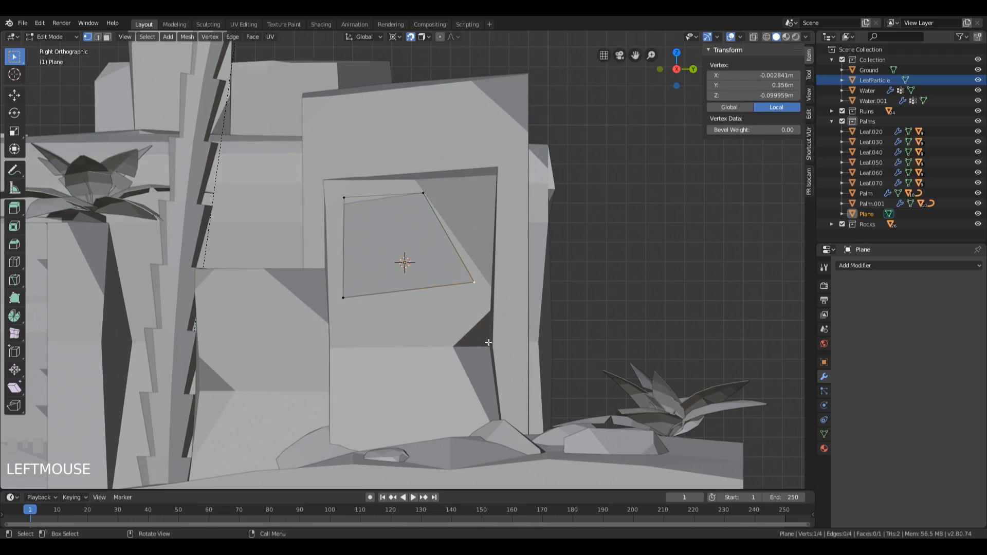
pyautogui.press('g')
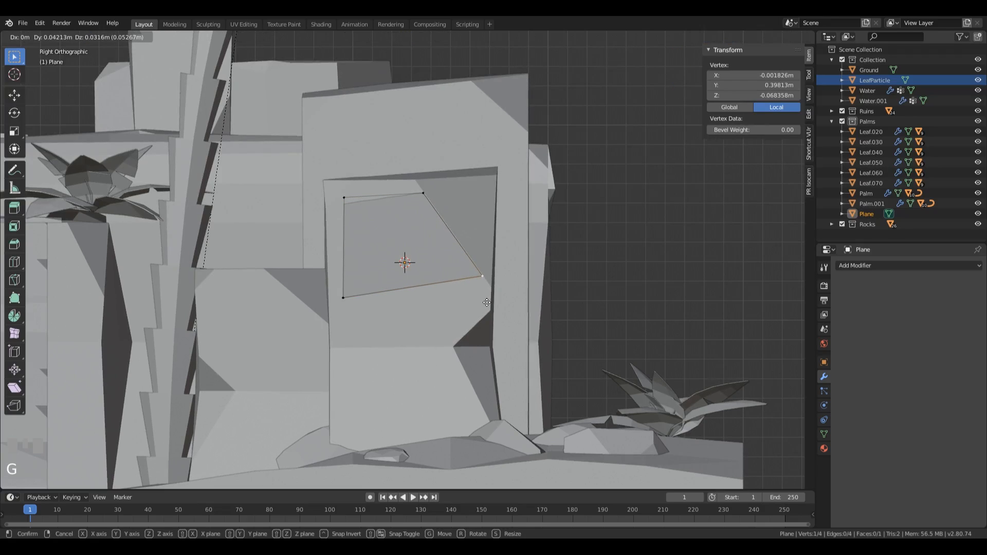
pyautogui.click(487, 302)
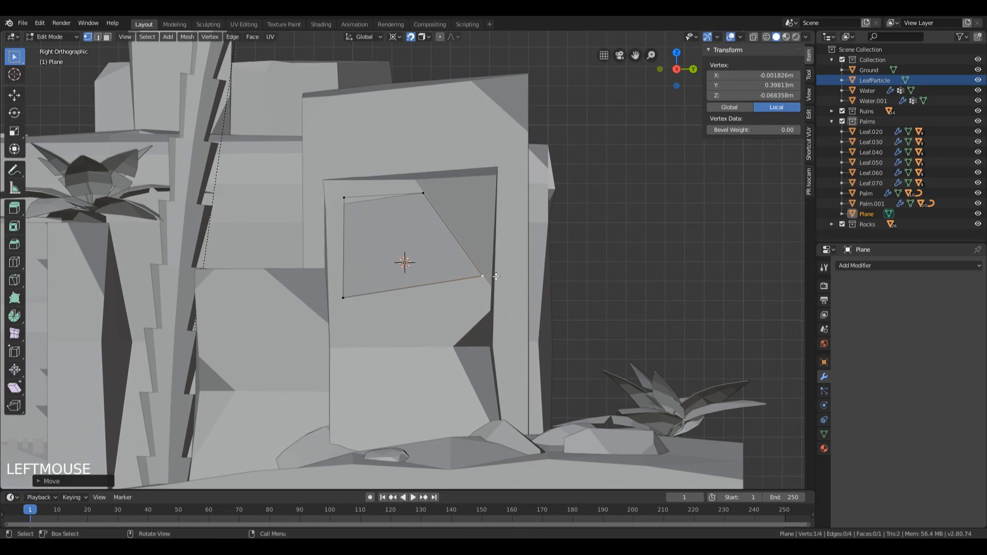
# Step: Extrude the upper middle vertex across the recessed facet to about Y 0.42, Z 0.37 m and fill the triangle beside the first face
pyautogui.click(424, 193)
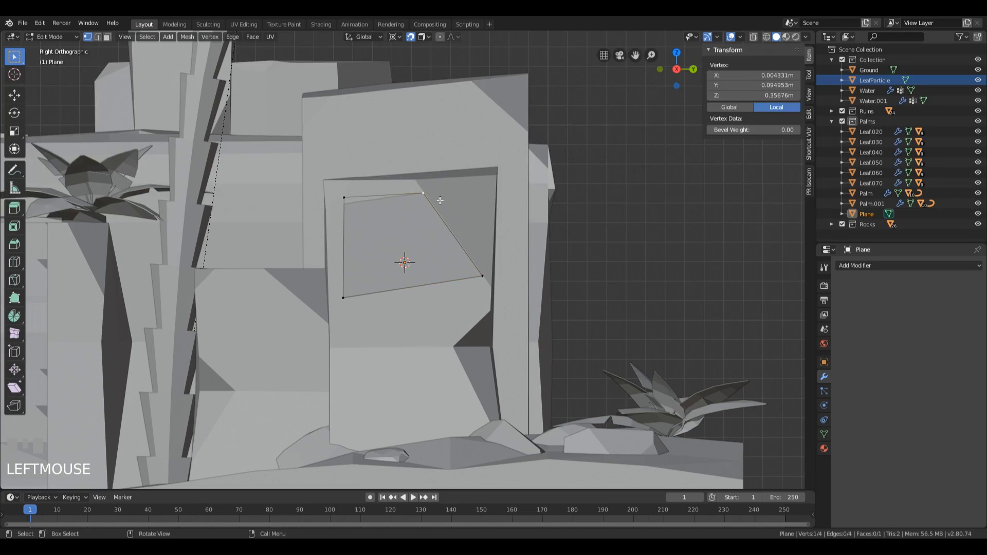
pyautogui.press('e')
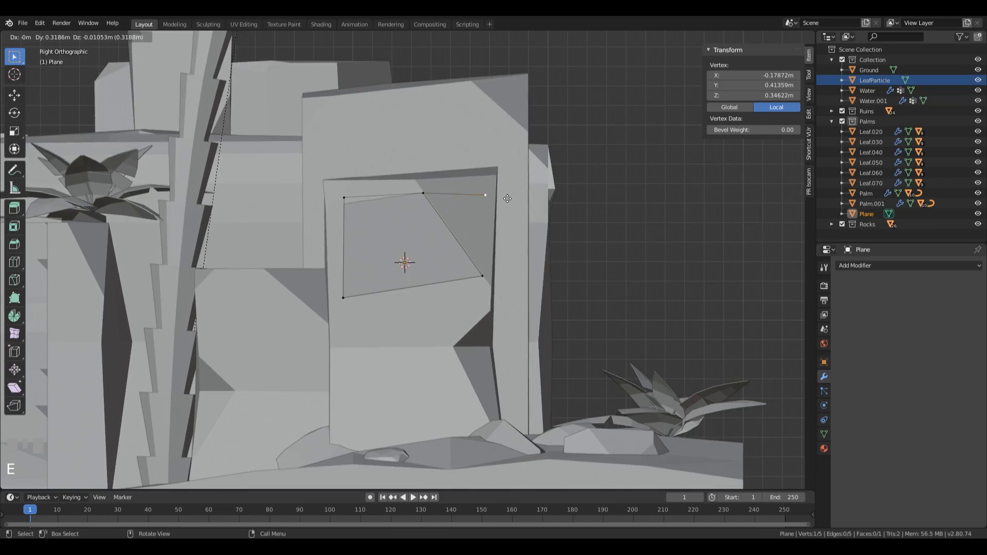
pyautogui.click(508, 196)
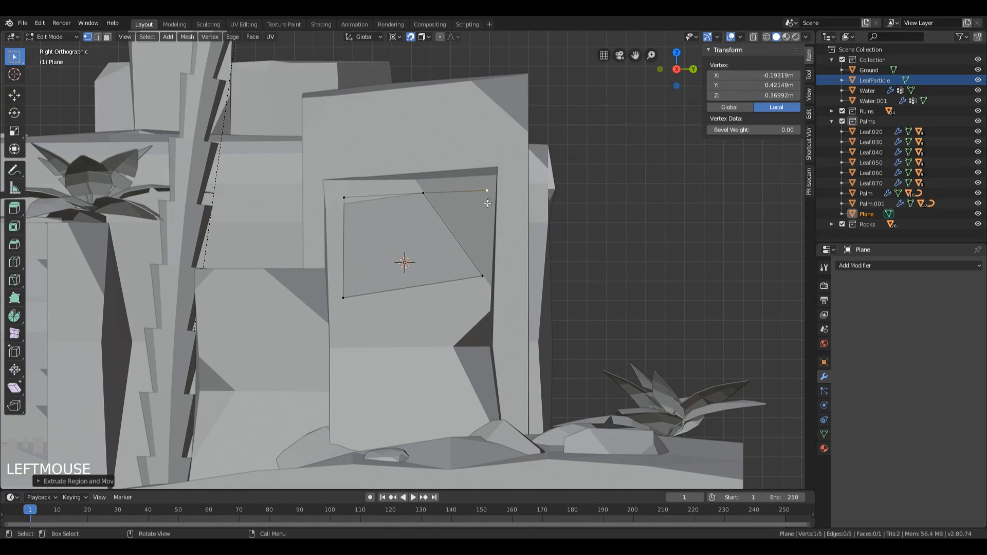
pyautogui.click(423, 193)
pyautogui.keyDown('shift'); pyautogui.click(487, 190); pyautogui.keyUp('shift')
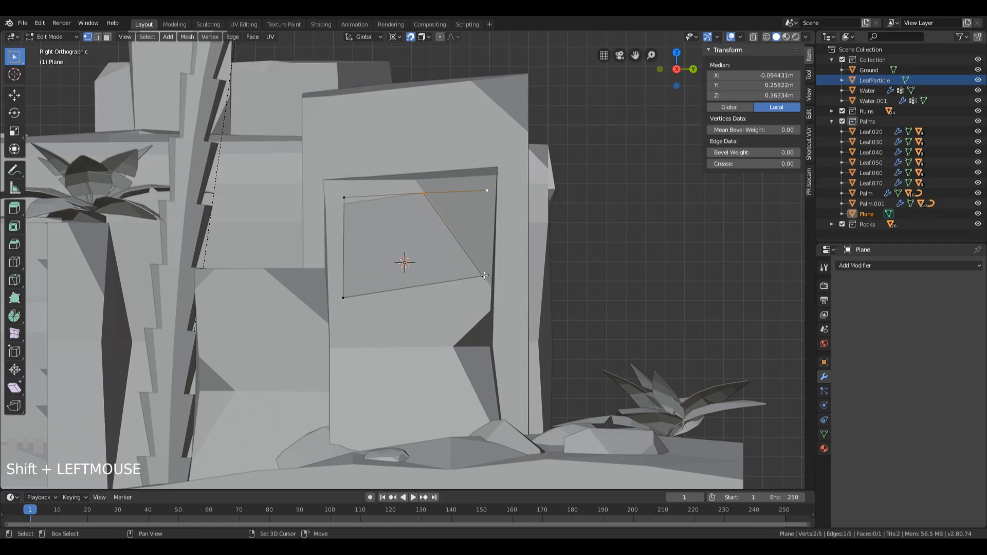
pyautogui.keyDown('shift'); pyautogui.click(482, 276); pyautogui.keyUp('shift')
pyautogui.press('f')
pyautogui.moveTo(445, 245); pyautogui.dragTo(487, 207, button='middle')
pyautogui.press('KP_Decimal')
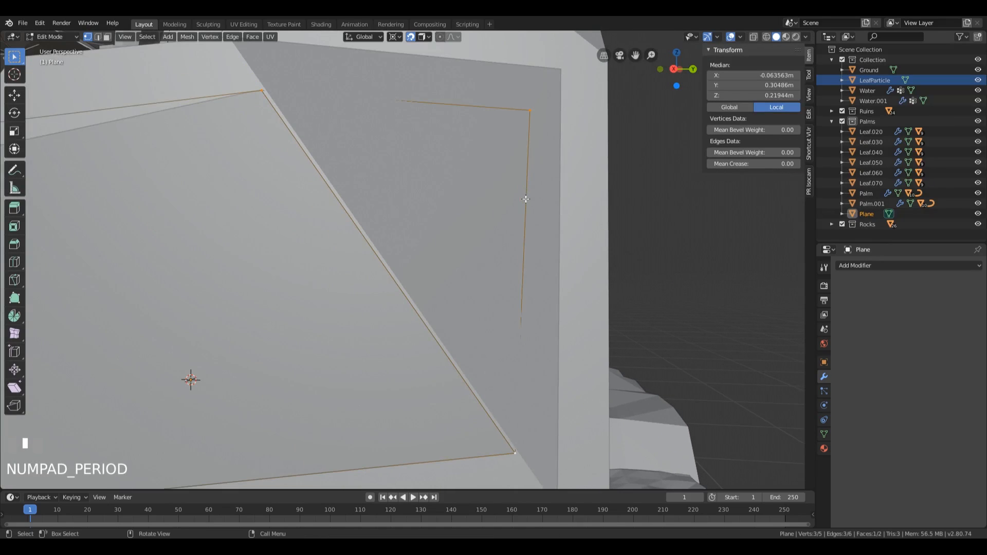
pyautogui.moveTo(527, 207)
pyautogui.mouseDown(button='middle')
pyautogui.moveTo(432, 237)
pyautogui.moveTo(410, 227)
pyautogui.moveTo(465, 242)
pyautogui.moveTo(617, 221)
pyautogui.moveTo(520, 246)
pyautogui.moveTo(509, 218)
pyautogui.moveTo(586, 196)
pyautogui.moveTo(540, 209)
pyautogui.mouseUp(button='middle')
pyautogui.scroll(-5, 492, 219)
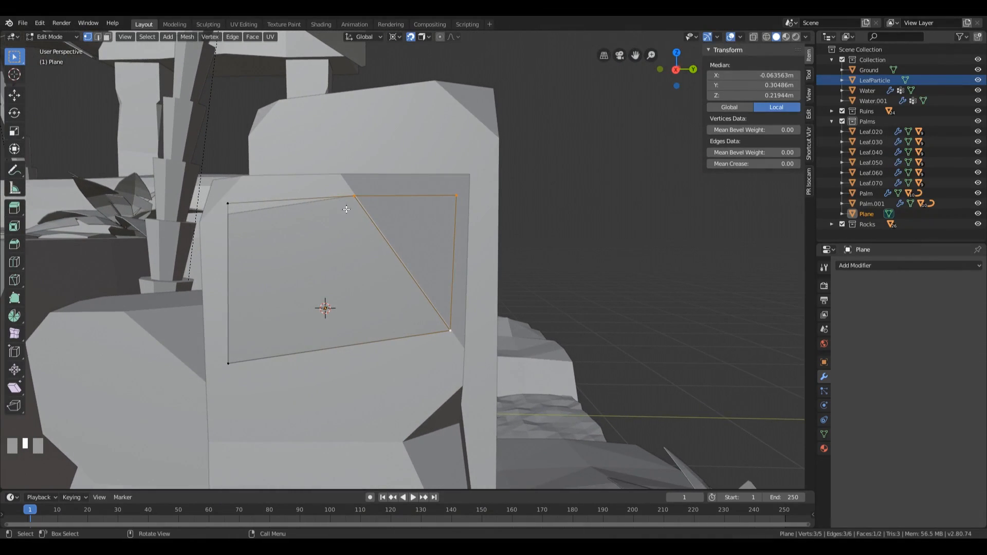
pyautogui.moveTo(359, 268); pyautogui.dragTo(408, 258, button='middle')
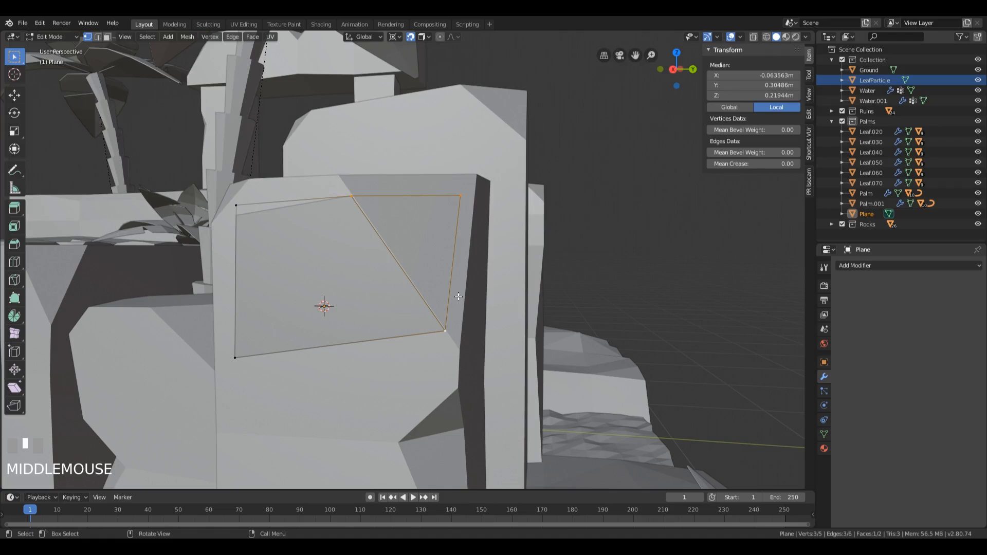
# Step: In the right orthographic view, extrude the patch's two lower corners to about Y 0.08, Z -0.44 m and Y -0.31, Z -0.44 m
pyautogui.press('KP_3')
pyautogui.keyDown('shift'); pyautogui.moveTo(458, 297); pyautogui.dragTo(492, 194, button='middle'); pyautogui.keyUp('shift')
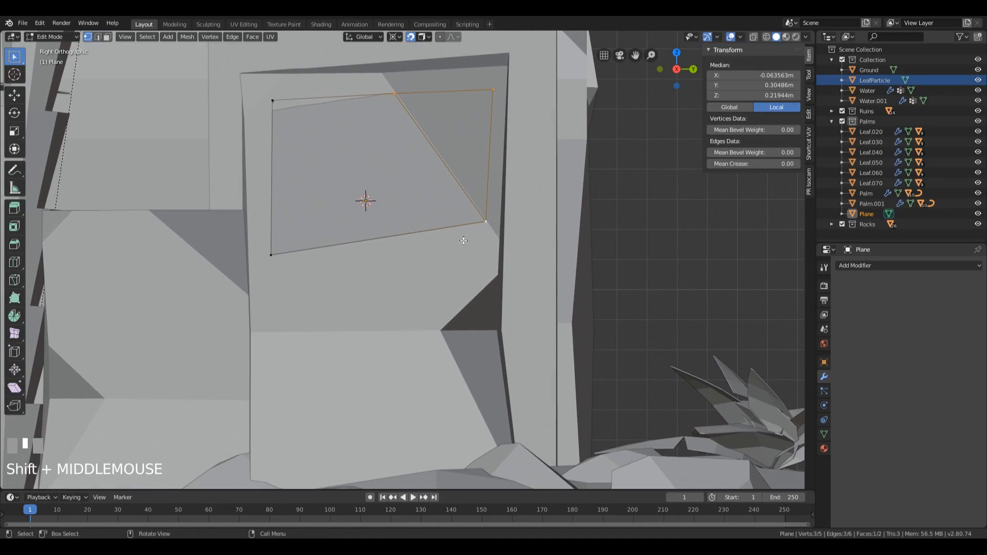
pyautogui.click(486, 222)
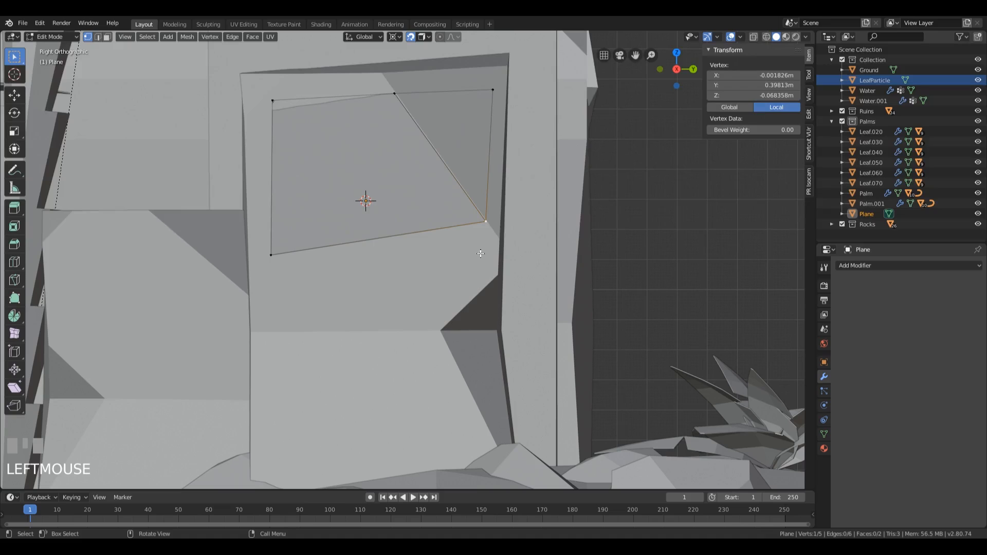
pyautogui.press('e')
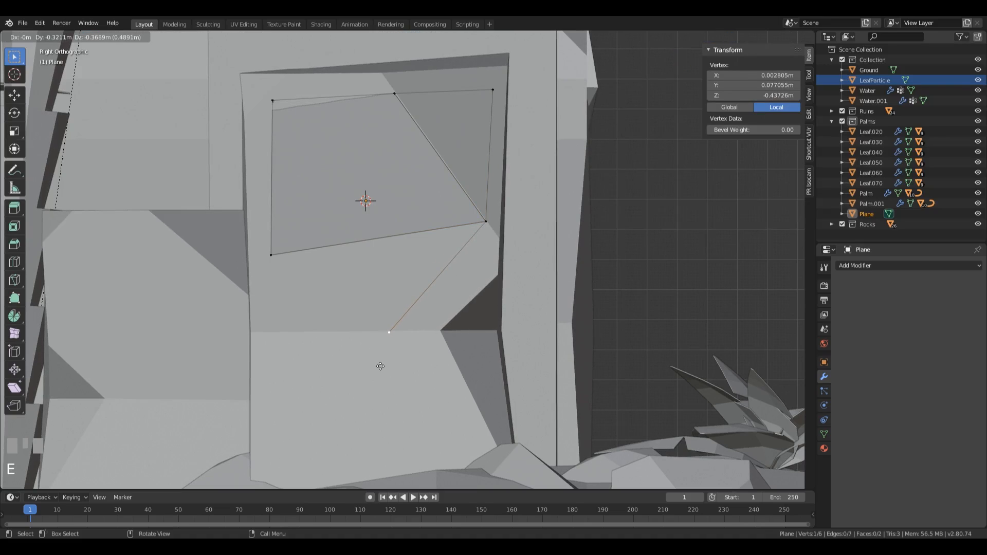
pyautogui.click(381, 366)
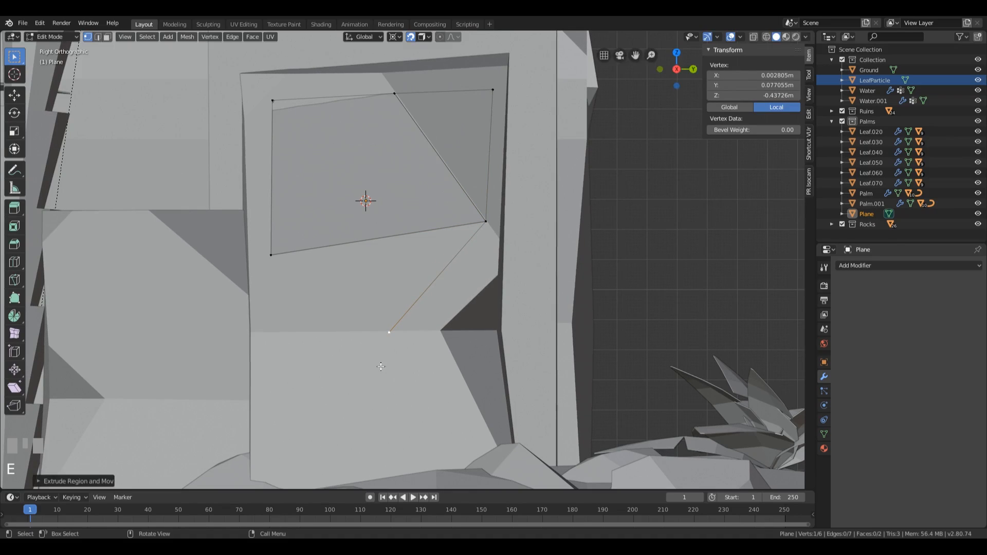
pyautogui.click(272, 256)
pyautogui.press('e')
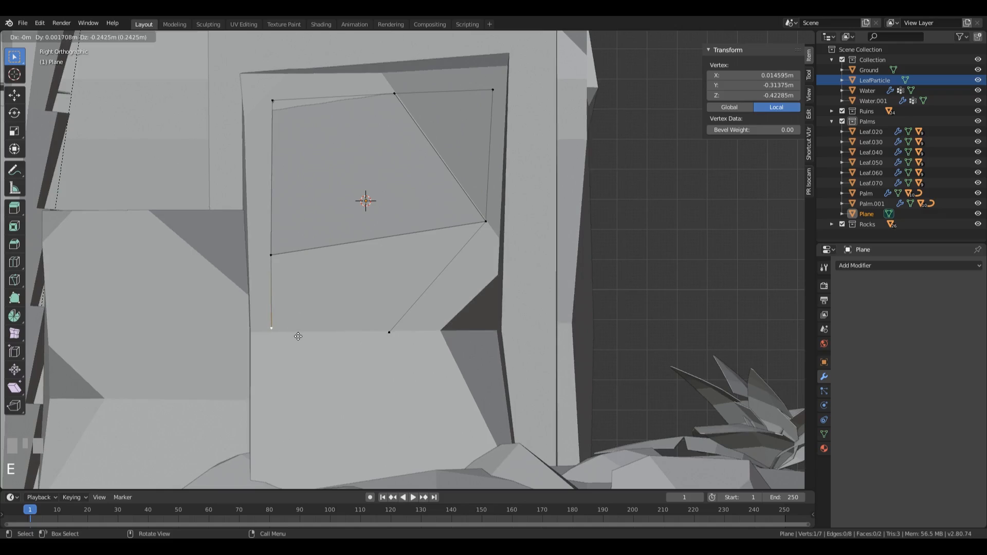
pyautogui.click(298, 340)
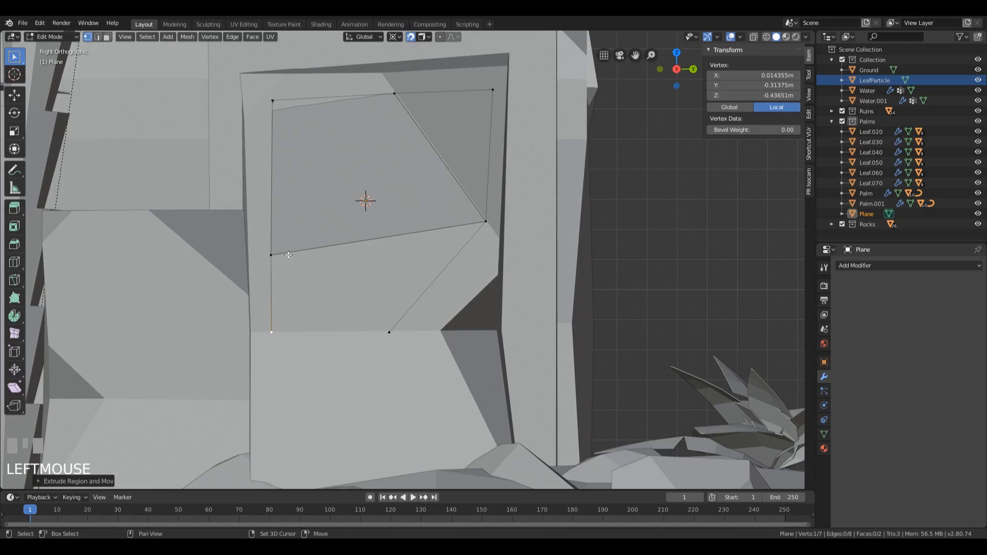
# Step: Fill a face between the two new lower vertices and the patch's former bottom edge
pyautogui.keyDown('shift'); pyautogui.click(272, 255); pyautogui.keyUp('shift')
pyautogui.keyDown('shift'); pyautogui.click(485, 221); pyautogui.keyUp('shift')
pyautogui.keyDown('shift'); pyautogui.click(389, 332); pyautogui.keyUp('shift')
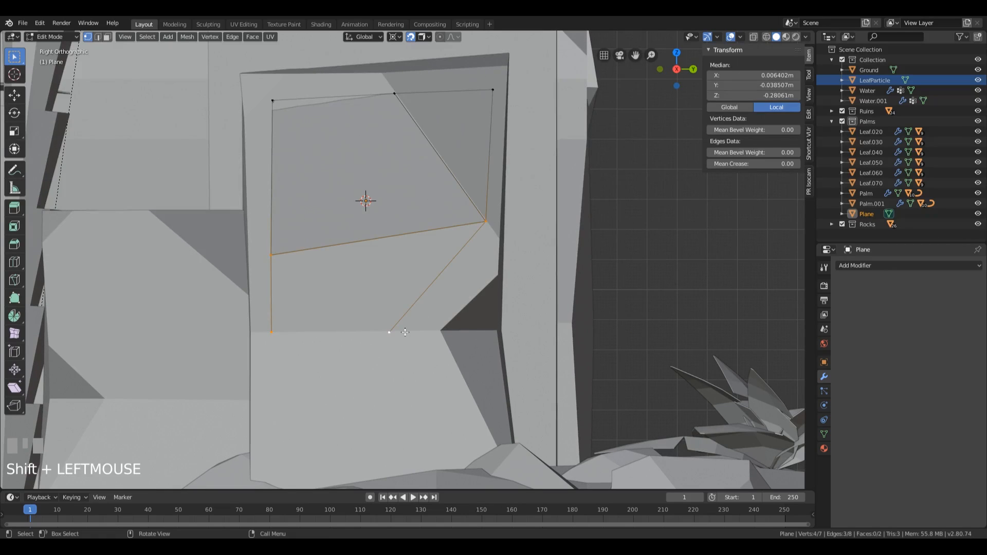
pyautogui.press('f')
# Step: Extrude a vertex toward the block's foot to about Y -0.23, Z -0.85 m and fill a triangle with the two vertices above it
pyautogui.keyDown('shift'); pyautogui.moveTo(383, 394); pyautogui.dragTo(389, 260, button='middle'); pyautogui.keyUp('shift')
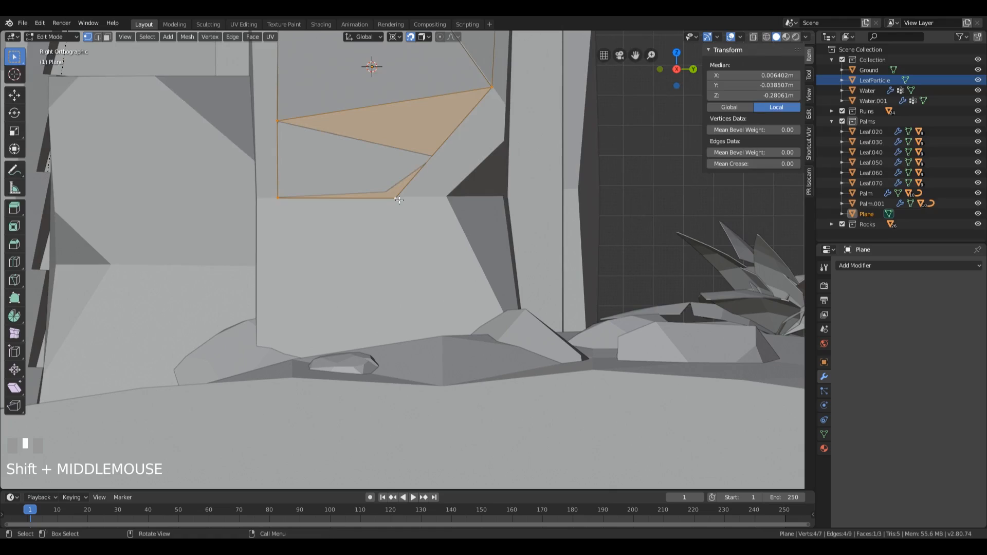
pyautogui.click(395, 198)
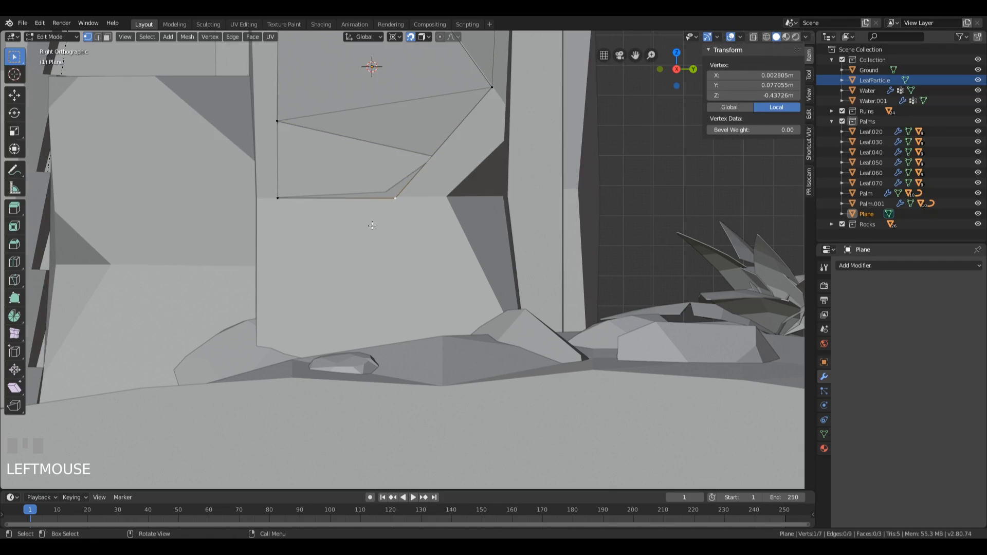
pyautogui.press('g')
pyautogui.rightClick(333, 317)
pyautogui.press('Escape')
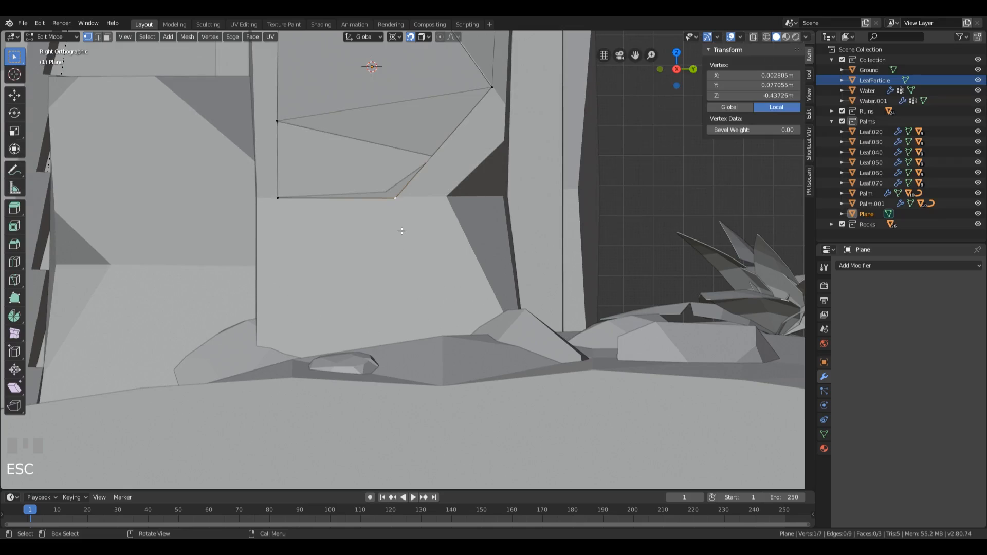
pyautogui.press('e')
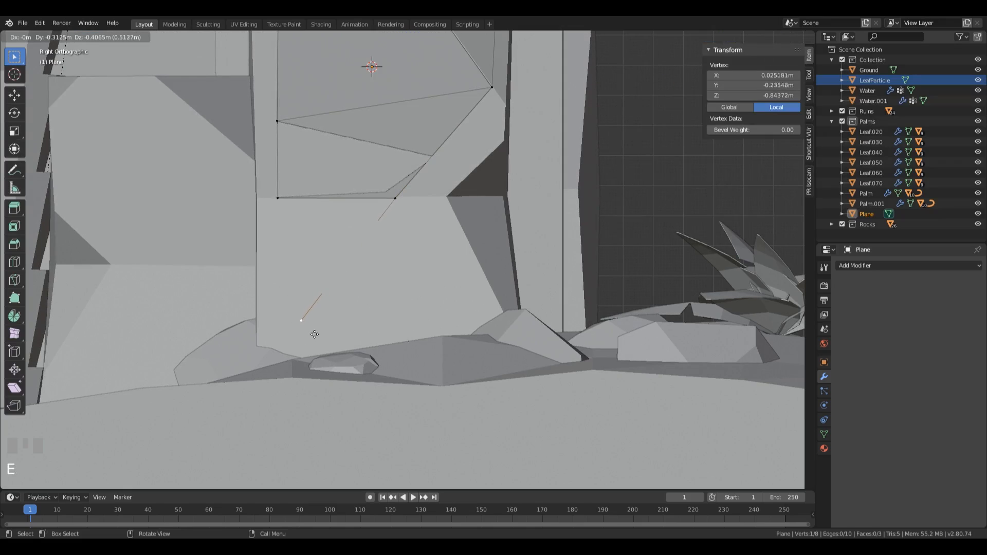
pyautogui.click(306, 331)
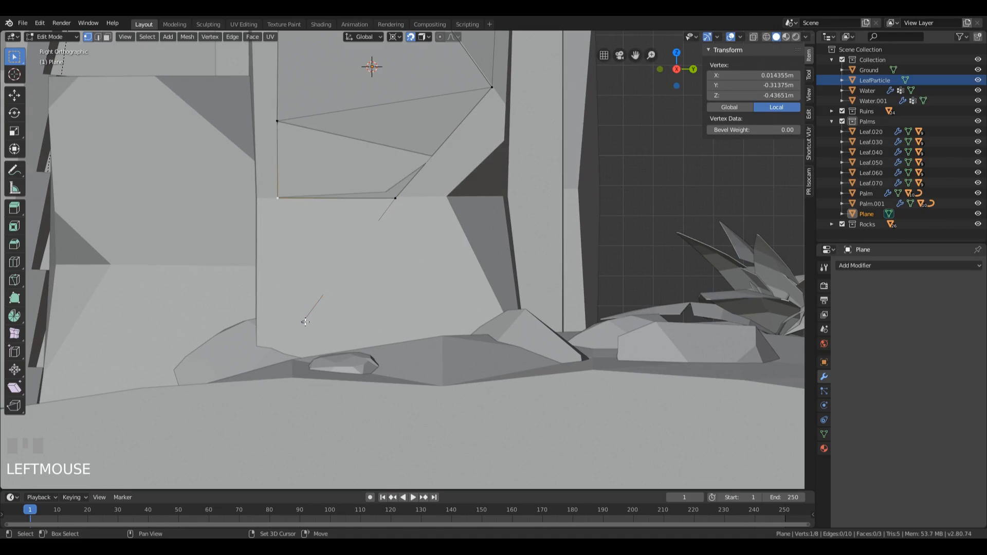
pyautogui.keyDown('shift'); pyautogui.click(391, 204); pyautogui.keyUp('shift')
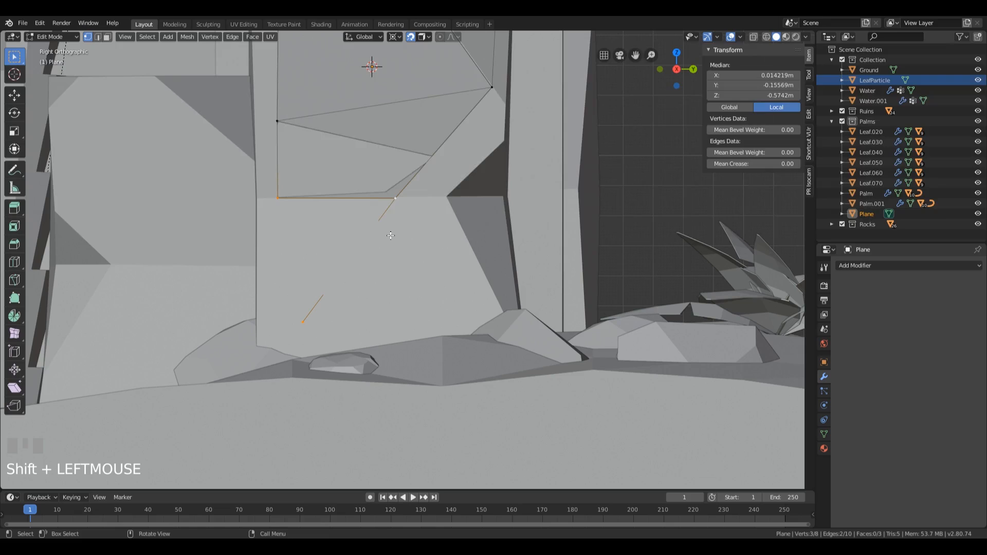
pyautogui.press('f')
pyautogui.moveTo(408, 239); pyautogui.dragTo(399, 221, button='middle')
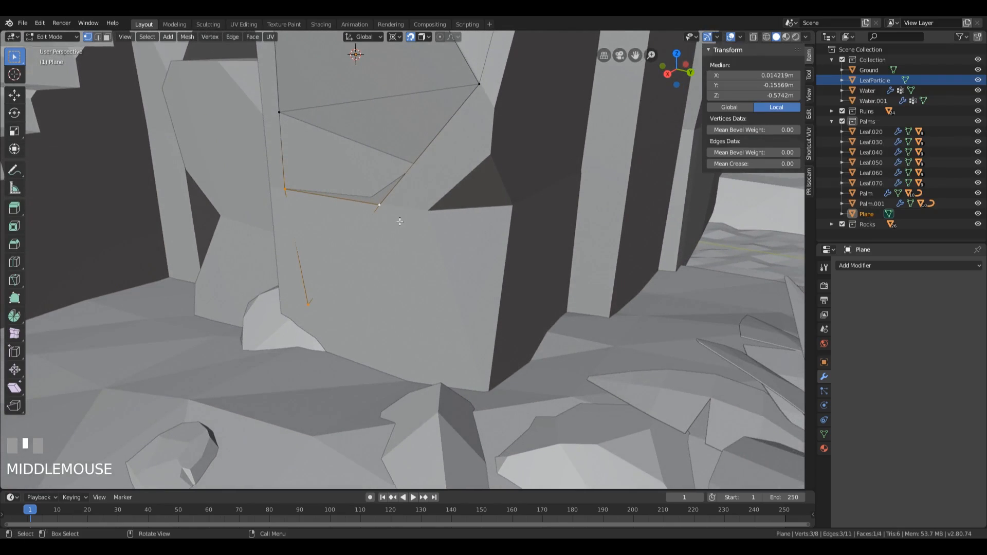
pyautogui.scroll(-3, 407, 214)
# Step: In the right orthographic view, move the middle side vertex inward to about Y -0.26, Z -0.06 m and the one below it slightly outward
pyautogui.press('KP_3')
pyautogui.scroll(-2, 433, 207)
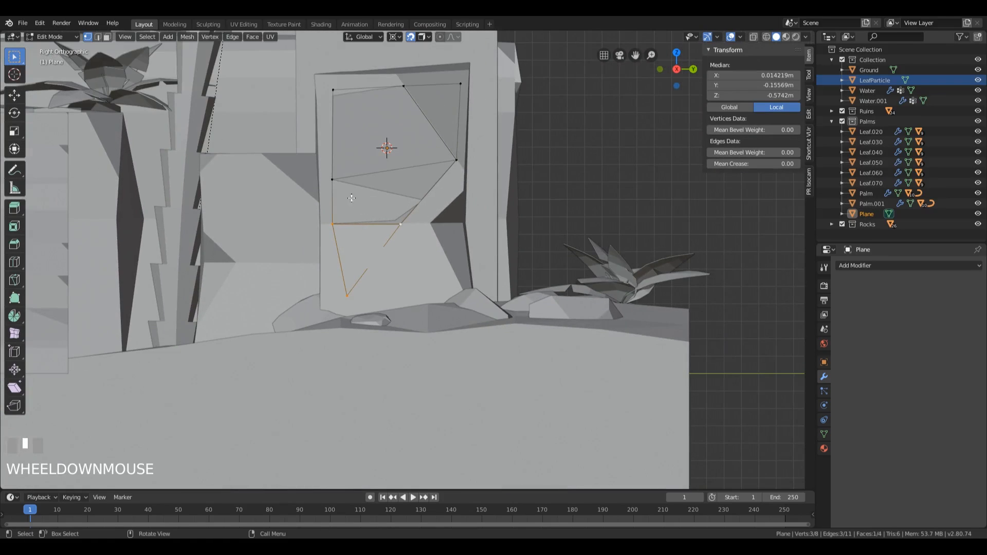
pyautogui.click(333, 180)
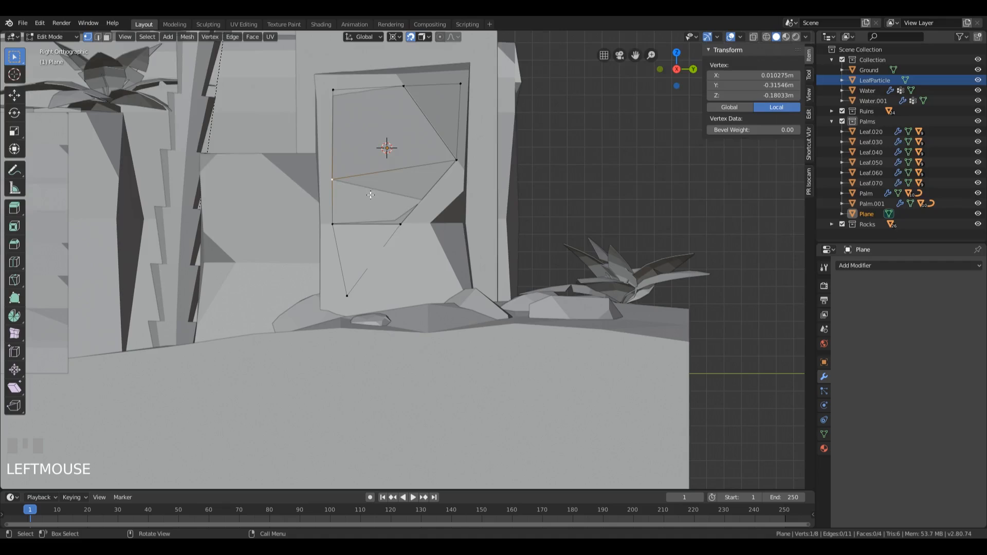
pyautogui.press('g')
pyautogui.click(380, 172)
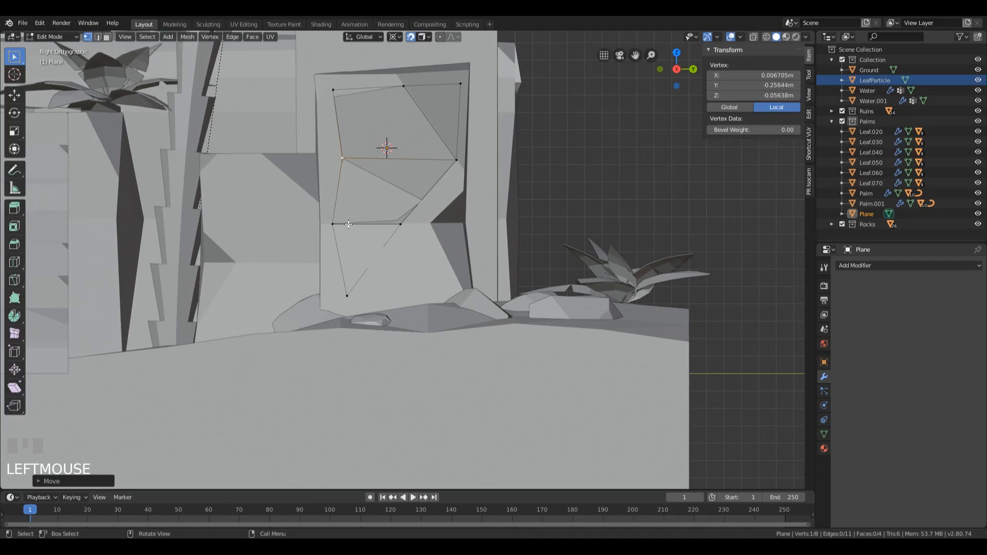
pyautogui.click(333, 223)
pyautogui.press('g')
pyautogui.click(334, 221)
# Step: Reposition the patch's three upper vertices, shifting the outer two toward the block's corners, with the recessed one at about Y 0.43, Z 0.41 m
pyautogui.click(334, 90)
pyautogui.press('g')
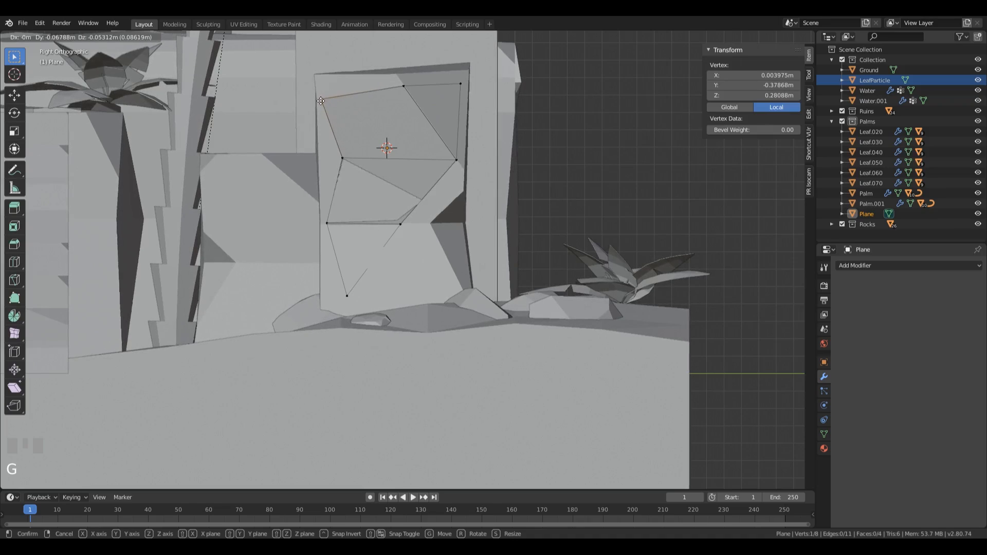
pyautogui.click(323, 98)
pyautogui.click(405, 87)
pyautogui.moveTo(406, 86); pyautogui.dragTo(467, 88)
pyautogui.click(467, 87)
pyautogui.press('g')
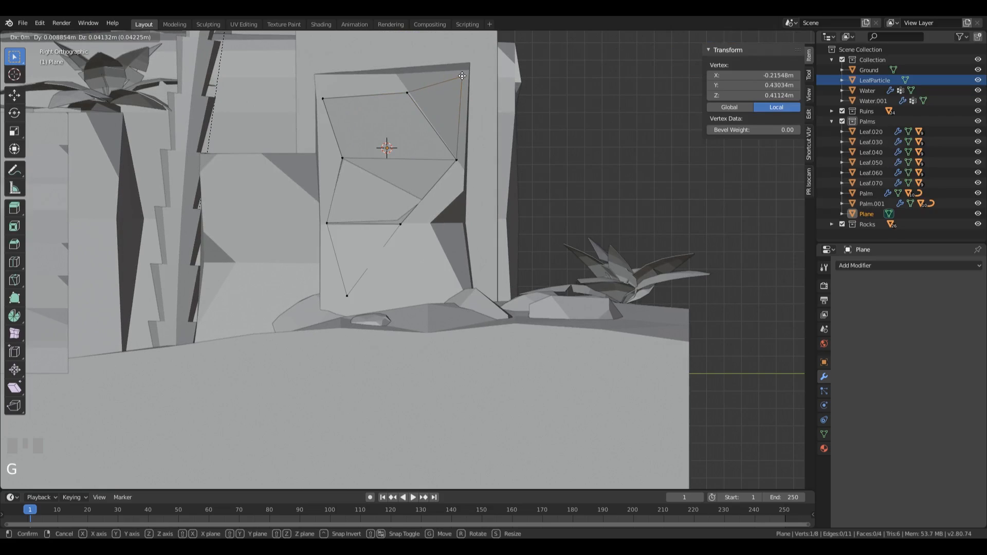
pyautogui.click(462, 76)
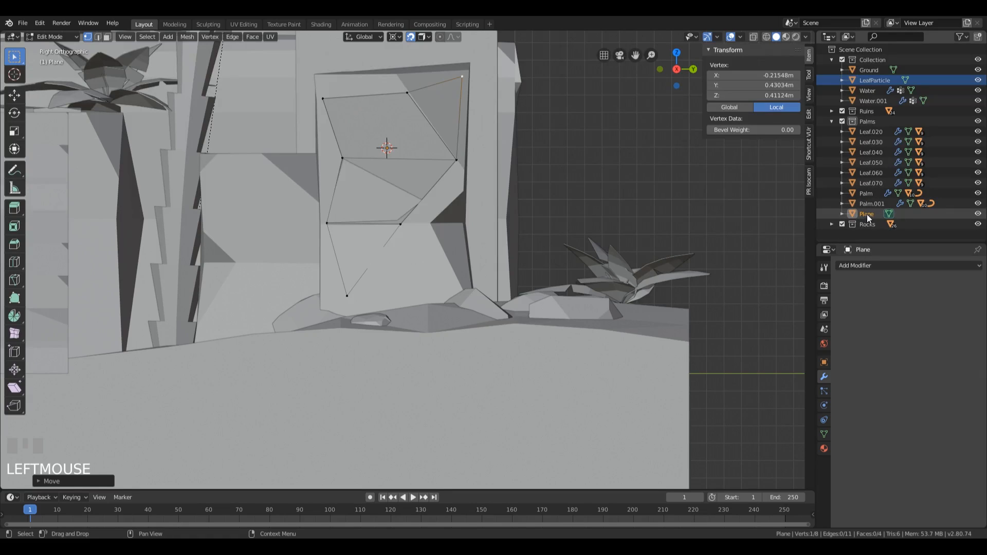
# Step: Move the Plane object into the main Collection, rename it Vines, and return to Object Mode
pyautogui.moveTo(866, 214); pyautogui.dragTo(864, 60)
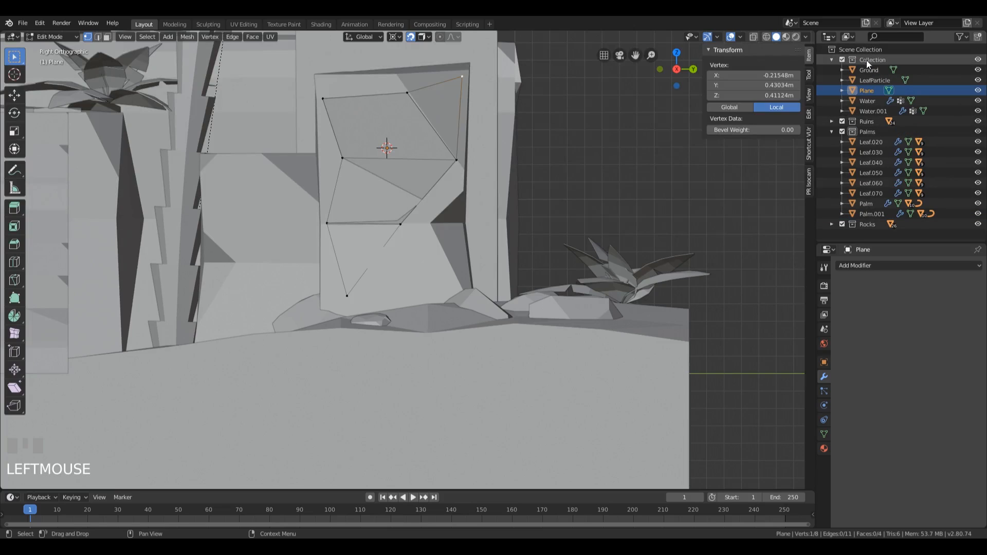
pyautogui.doubleClick(866, 89)
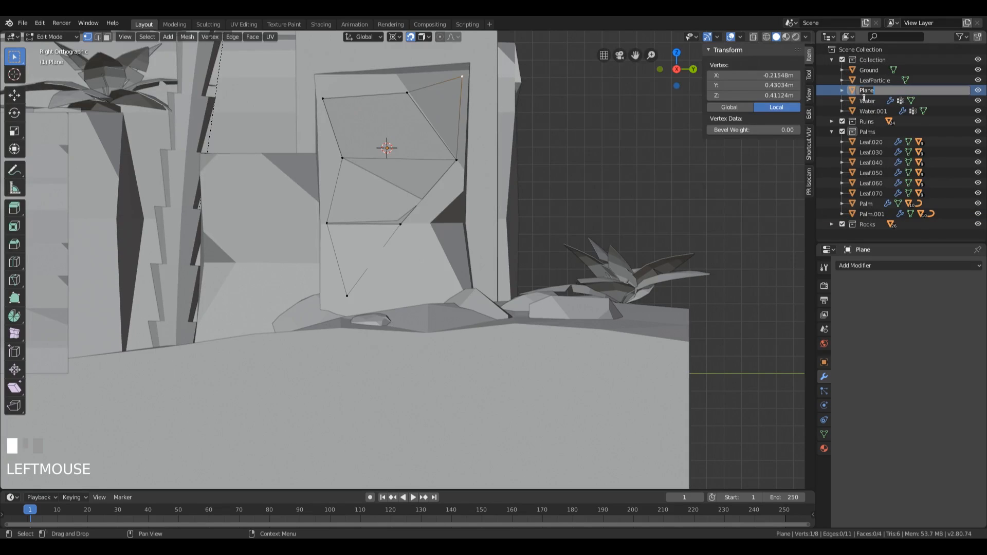
pyautogui.write('Vines')
pyautogui.press('Return')
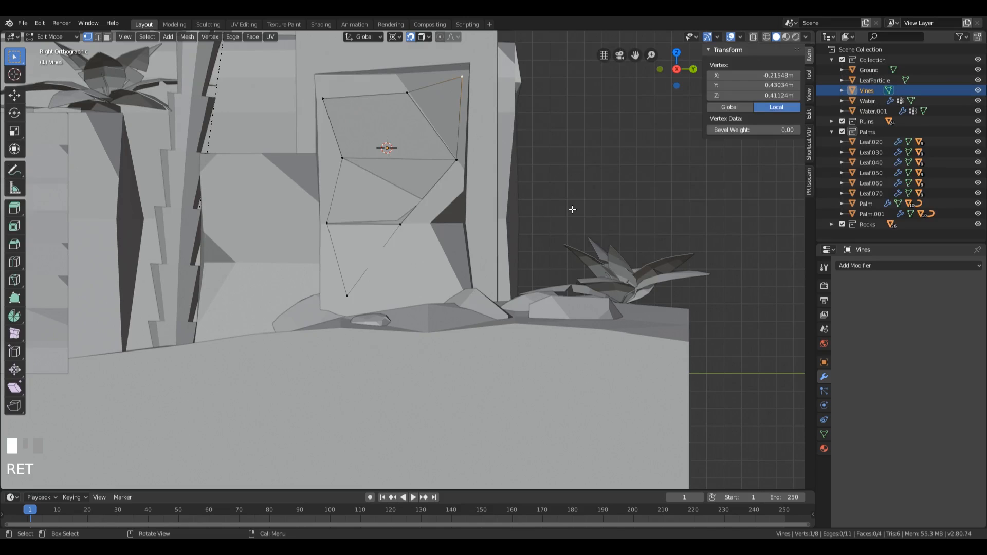
pyautogui.press('Tab')
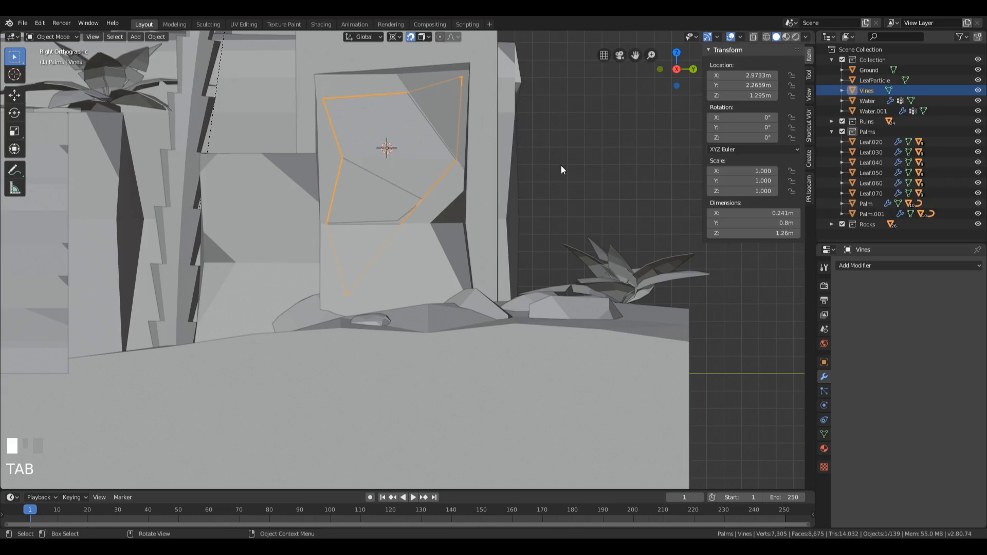
# Step: Add a particle system to the Vines object and name both the system and its settings Vines
pyautogui.click(825, 394)
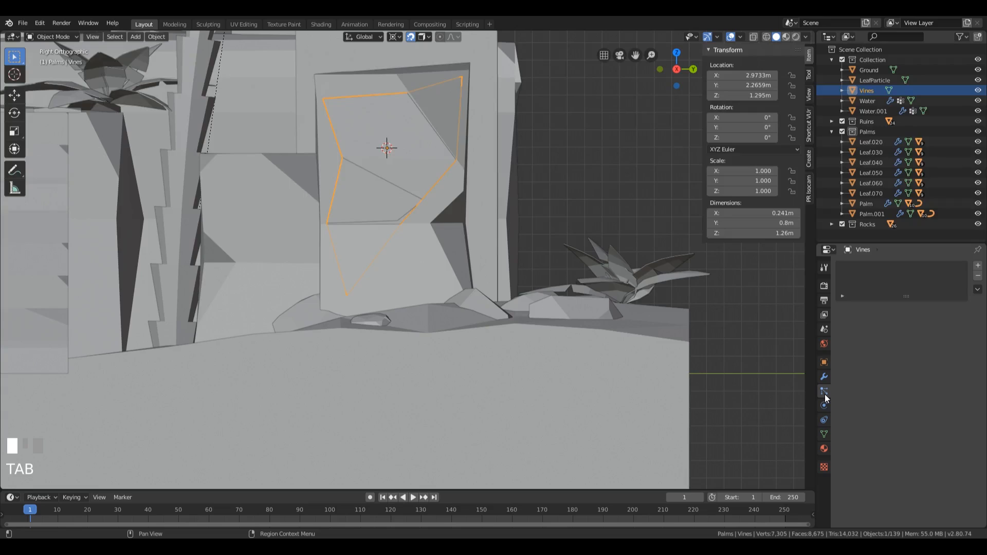
pyautogui.click(978, 266)
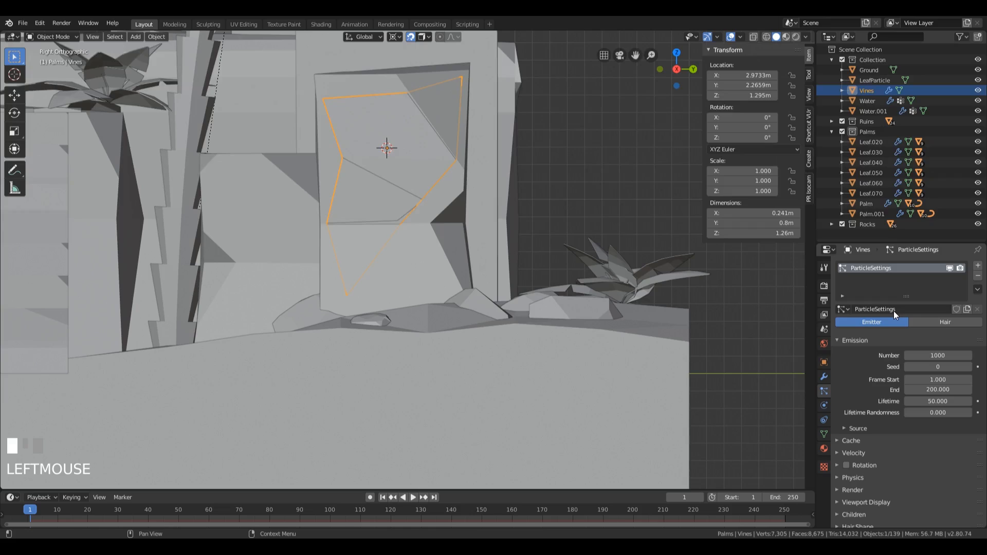
pyautogui.doubleClick(881, 270)
pyautogui.write('Vines')
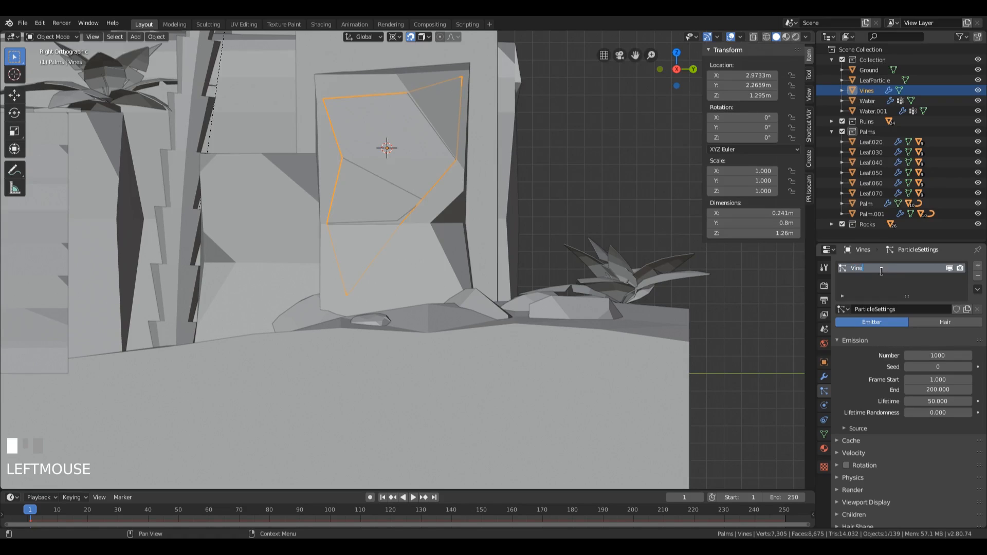
pyautogui.press('Return')
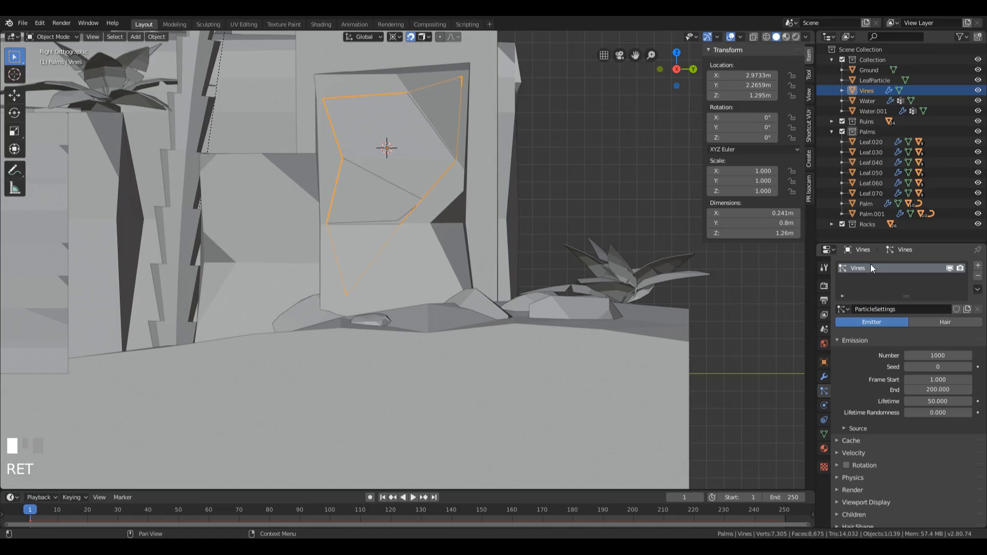
pyautogui.click(905, 307)
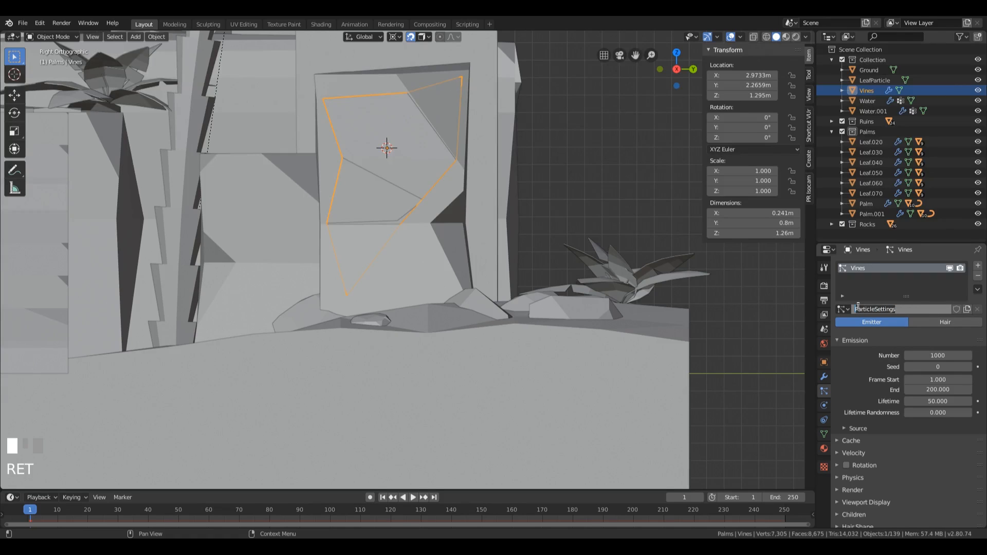
pyautogui.write('Vines')
pyautogui.press('Return')
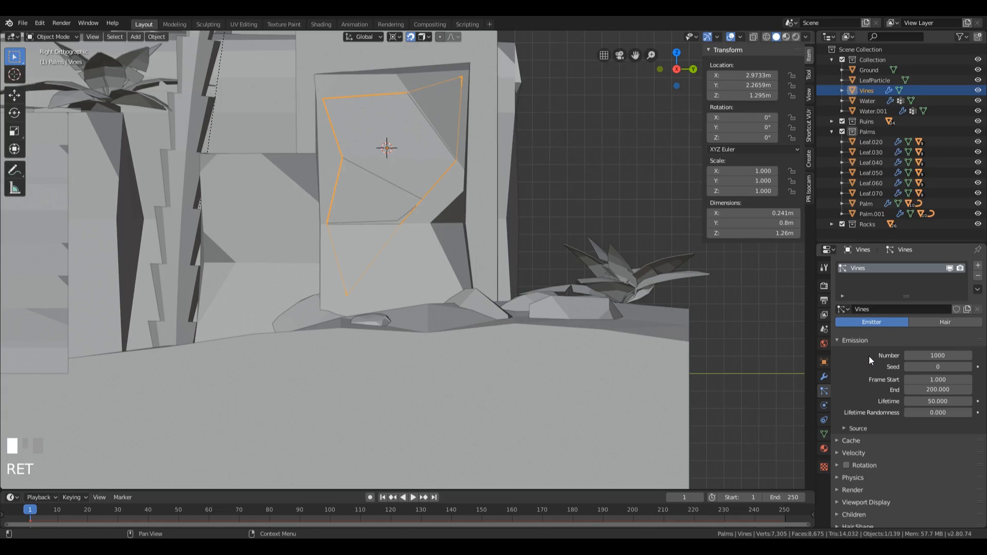
pyautogui.scroll(-1, 869, 358)
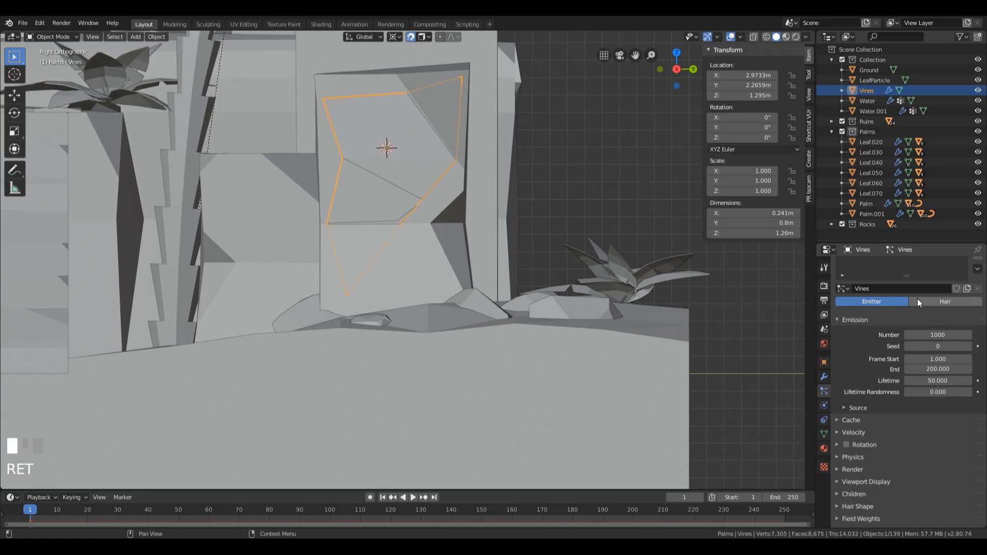
pyautogui.scroll(1, 869, 334)
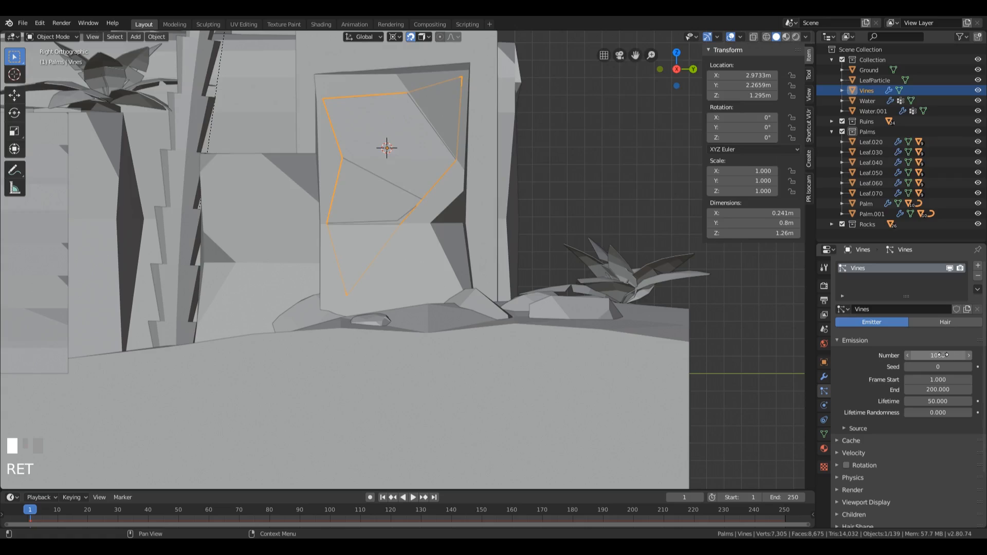
pyautogui.scroll(-1, 874, 341)
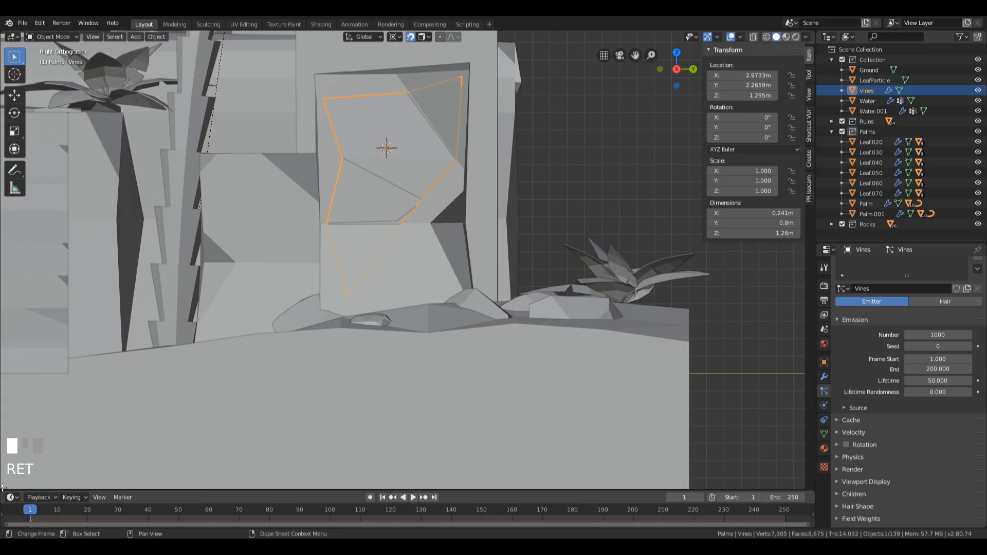
pyautogui.moveTo(2, 487); pyautogui.dragTo(1, 434)
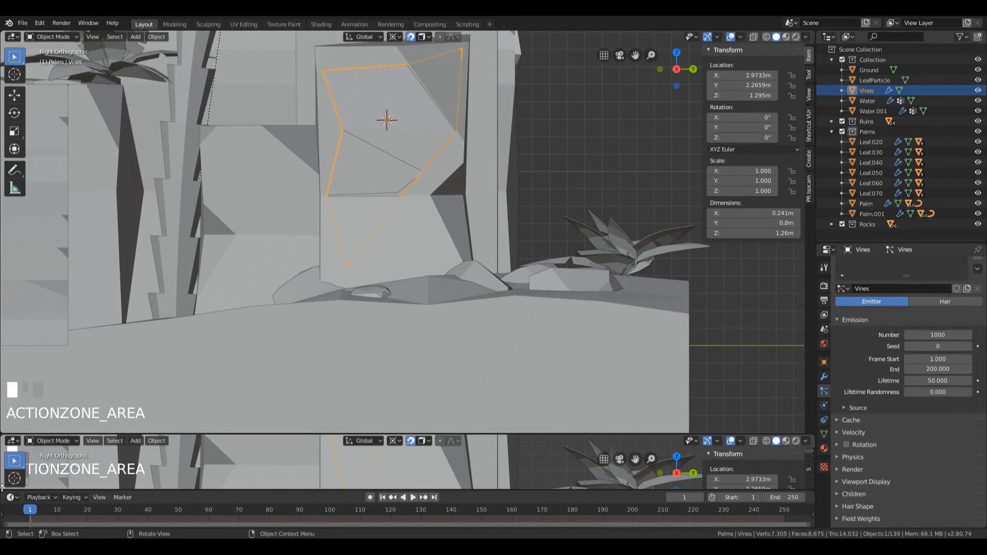
pyautogui.click(15, 442)
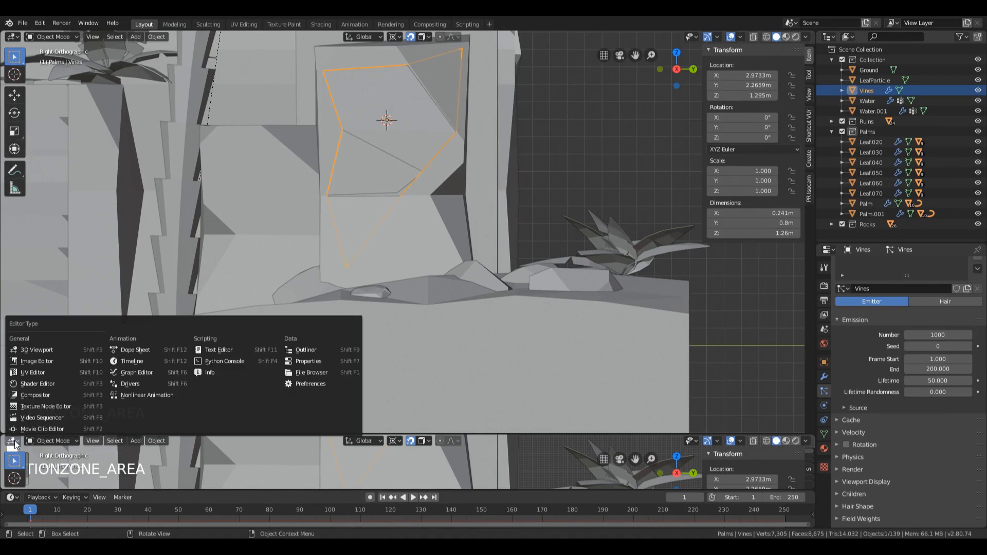
pyautogui.click(133, 362)
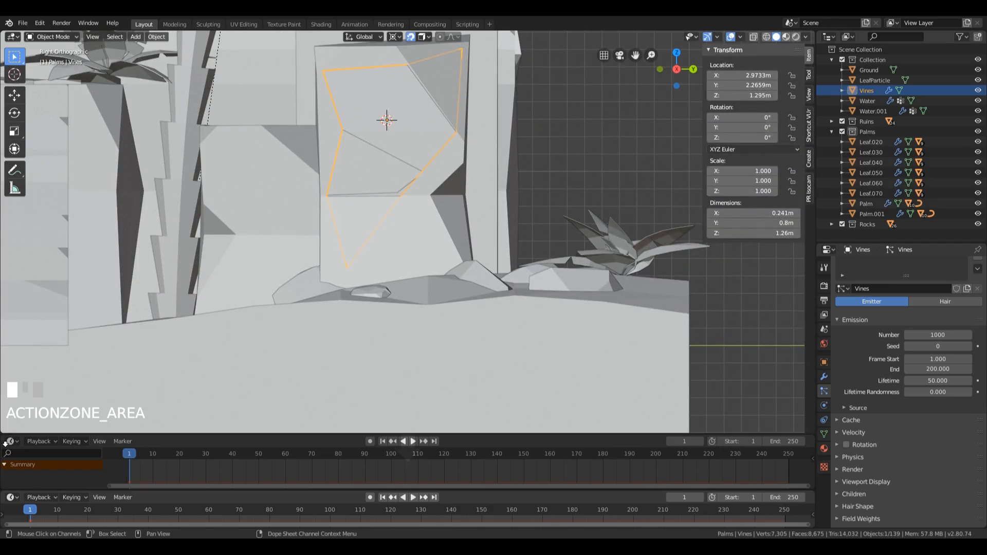
pyautogui.moveTo(5, 443); pyautogui.dragTo(8, 460)
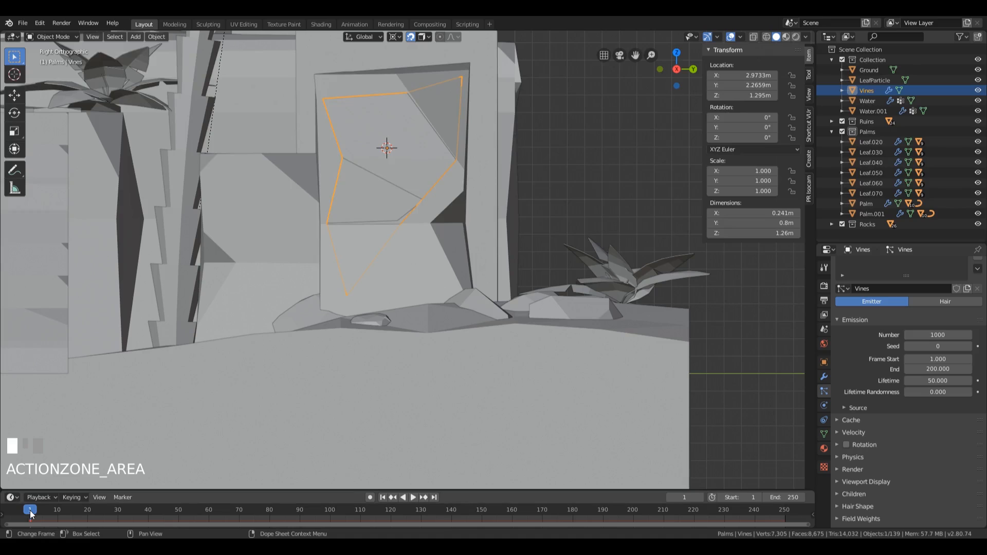
# Step: Play the animation and examine from several angles how particles are emitted from the Vines patch, stopping playback when done
pyautogui.press('space')
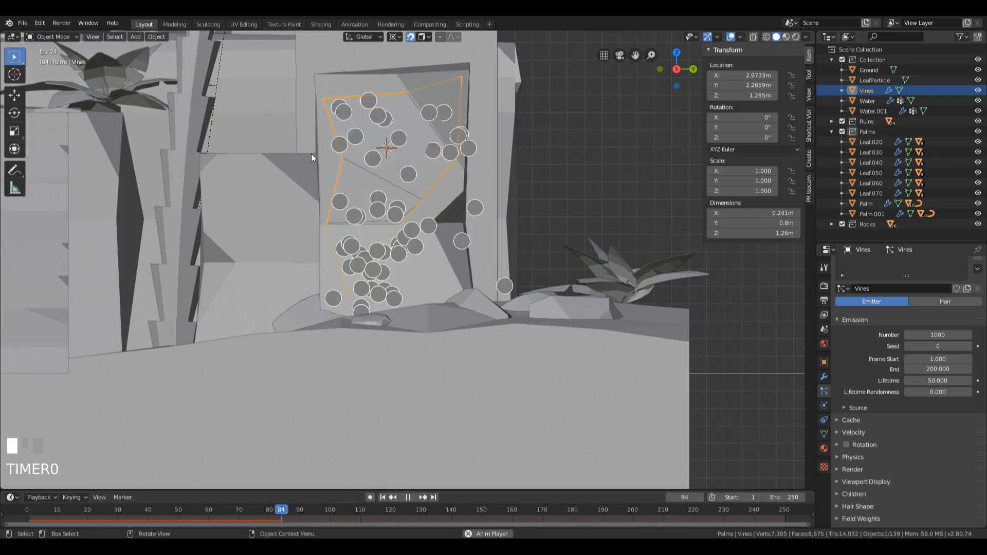
pyautogui.scroll(-2, 404, 200)
pyautogui.moveTo(404, 201); pyautogui.dragTo(456, 265, button='middle')
pyautogui.scroll(-4, 456, 265)
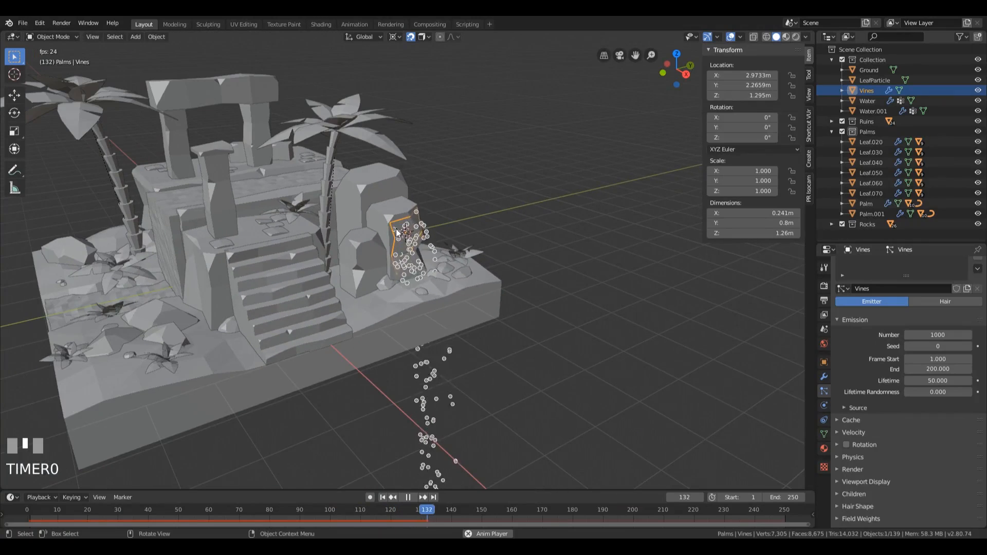
pyautogui.scroll(4, 452, 257)
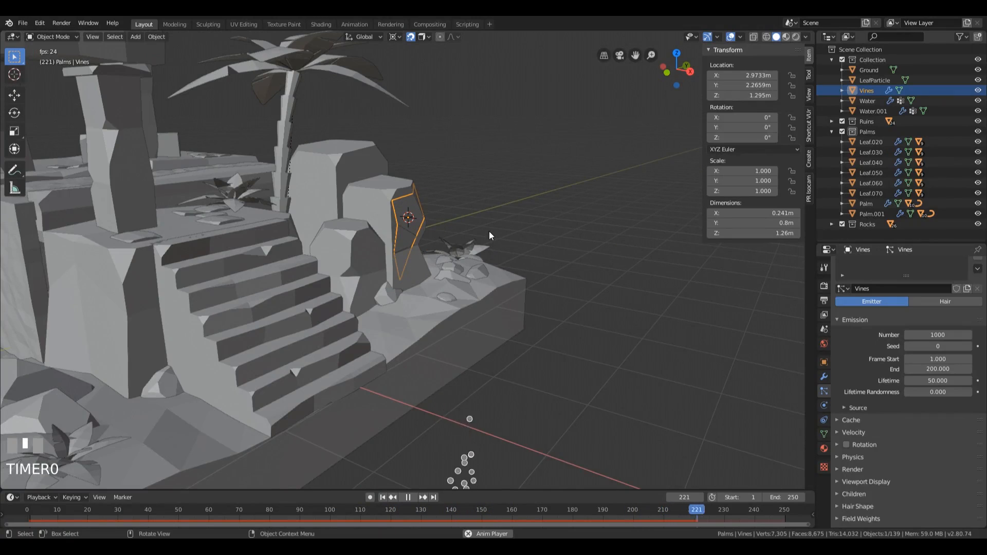
pyautogui.moveTo(489, 231); pyautogui.dragTo(462, 236, button='middle')
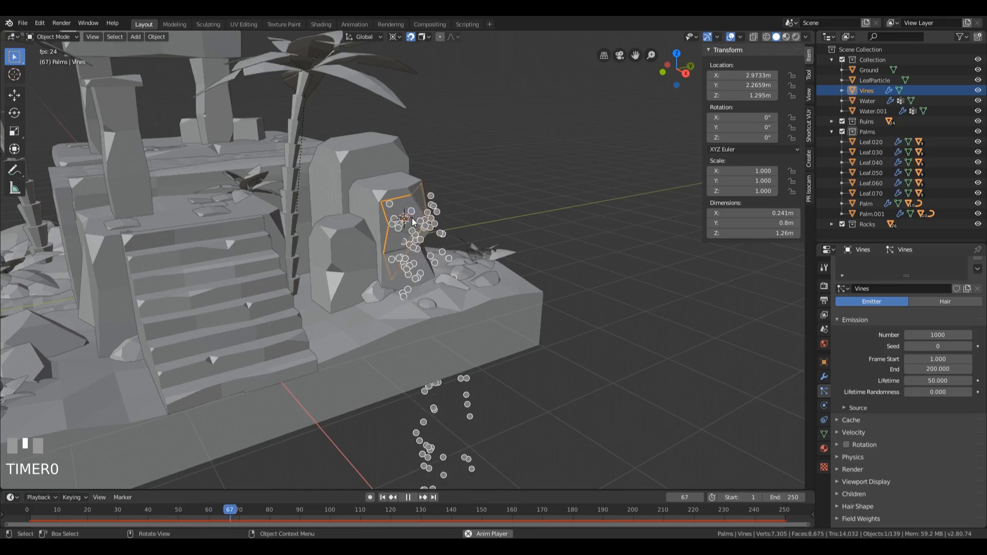
pyautogui.moveTo(572, 271); pyautogui.dragTo(483, 308, button='middle')
pyautogui.scroll(-3, 591, 294)
pyautogui.scroll(-3, 484, 308)
pyautogui.moveTo(369, 279); pyautogui.dragTo(483, 275, button='middle')
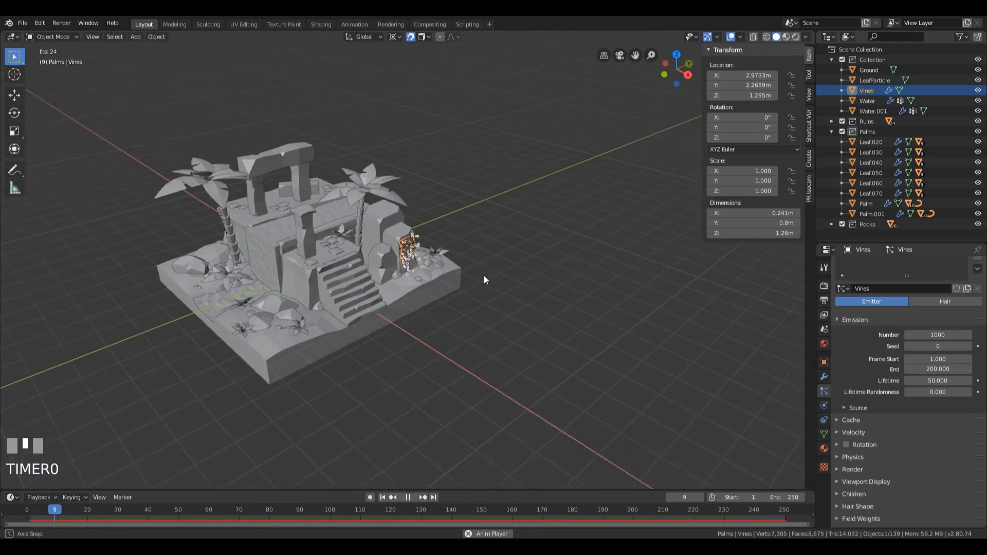
pyautogui.scroll(4, 455, 297)
pyautogui.scroll(2, 455, 297)
pyautogui.press('space')
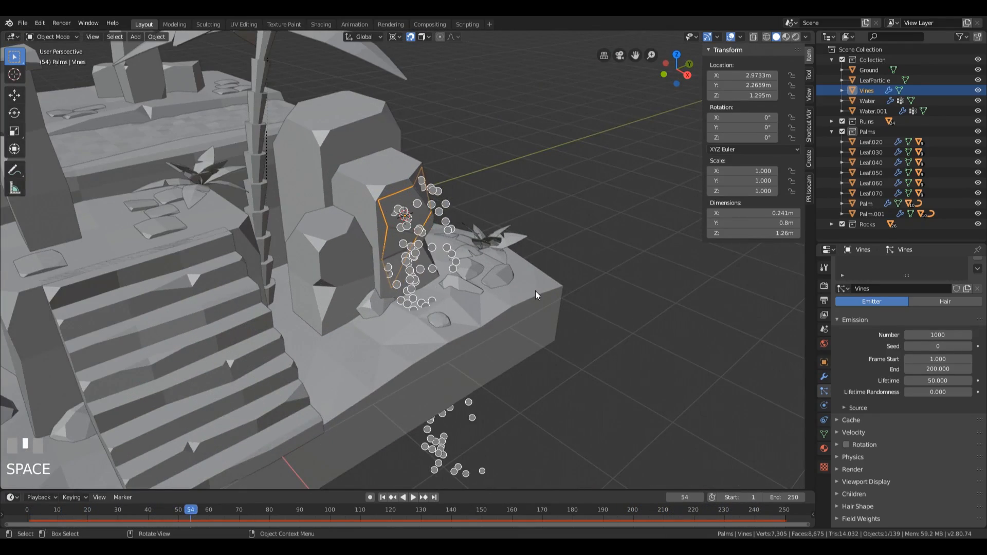
pyautogui.moveTo(557, 339); pyautogui.dragTo(506, 334, button='middle')
pyautogui.scroll(-3, 357, 324)
pyautogui.scroll(5, 487, 346)
pyautogui.scroll(-2, 514, 331)
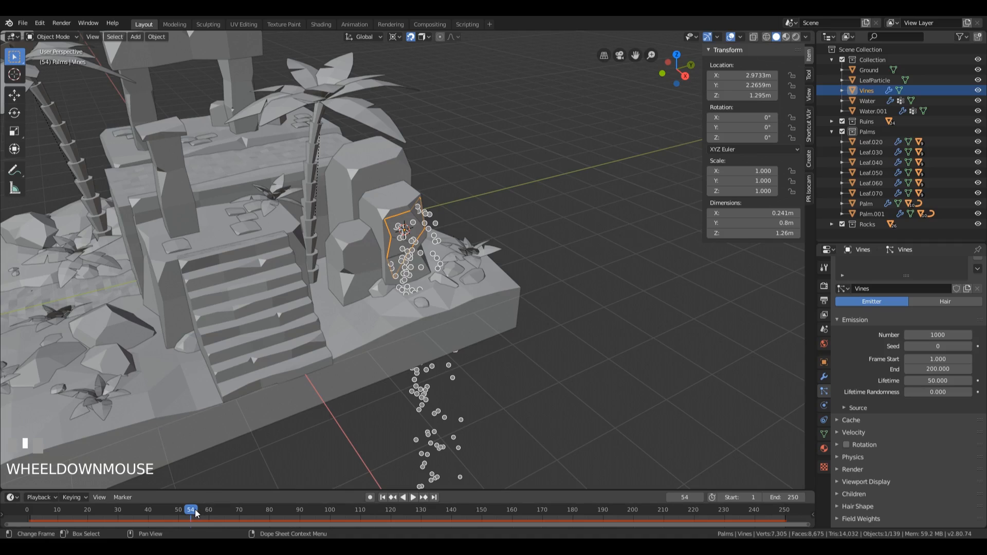
# Step: Return the timeline to frame 0 and set the Vines particle emission's Frame Start and End to 0
pyautogui.moveTo(191, 508); pyautogui.dragTo(23, 514)
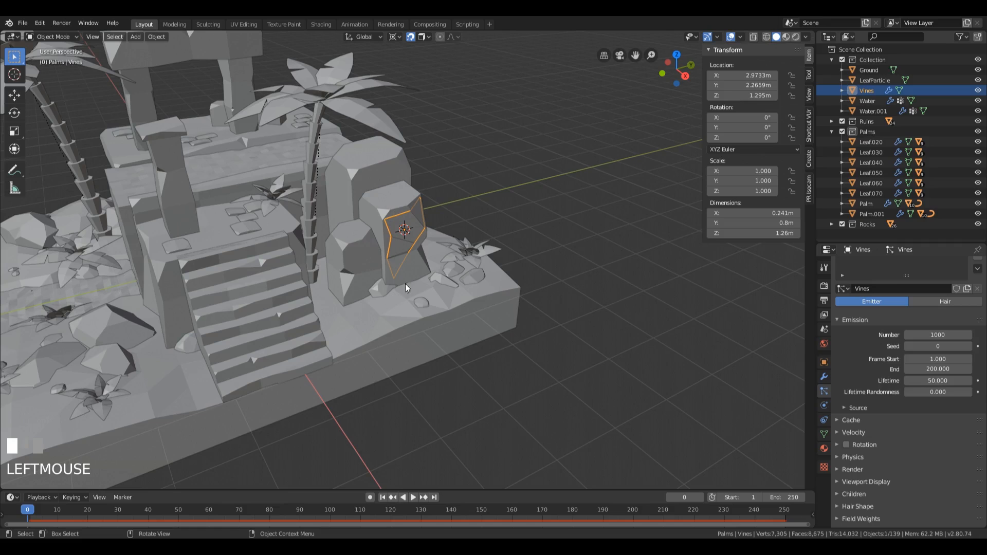
pyautogui.moveTo(383, 214); pyautogui.dragTo(390, 254, button='middle')
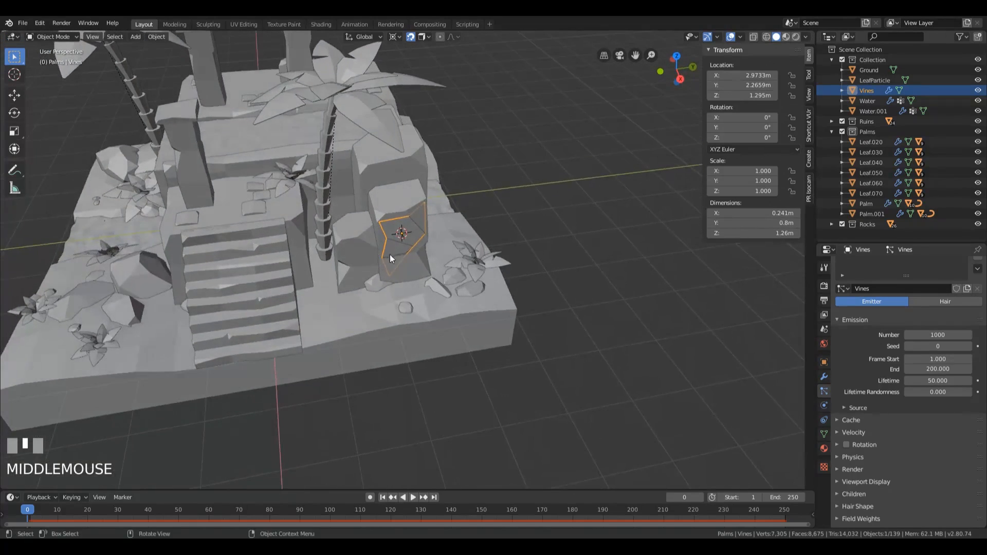
pyautogui.scroll(4, 399, 241)
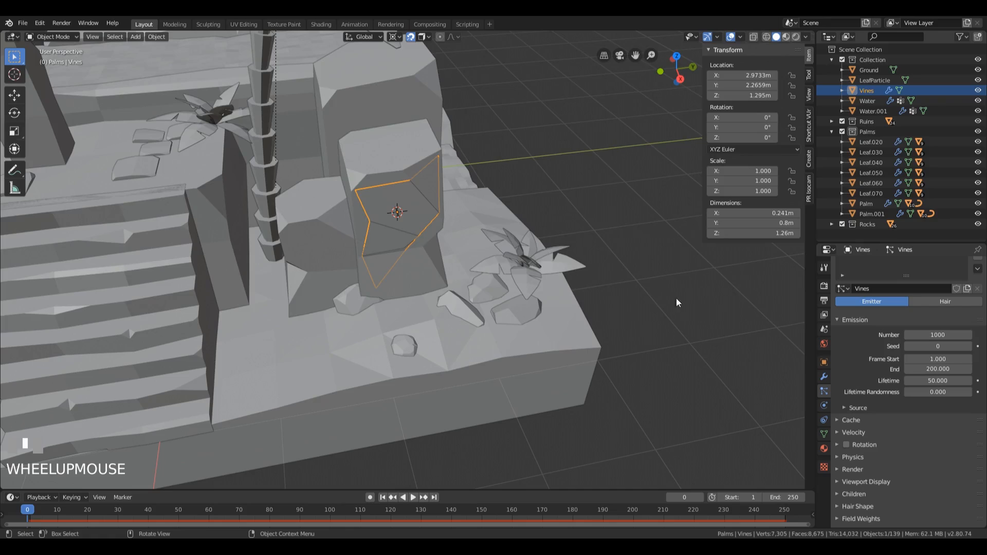
pyautogui.hotkey('ctrl', 'z')
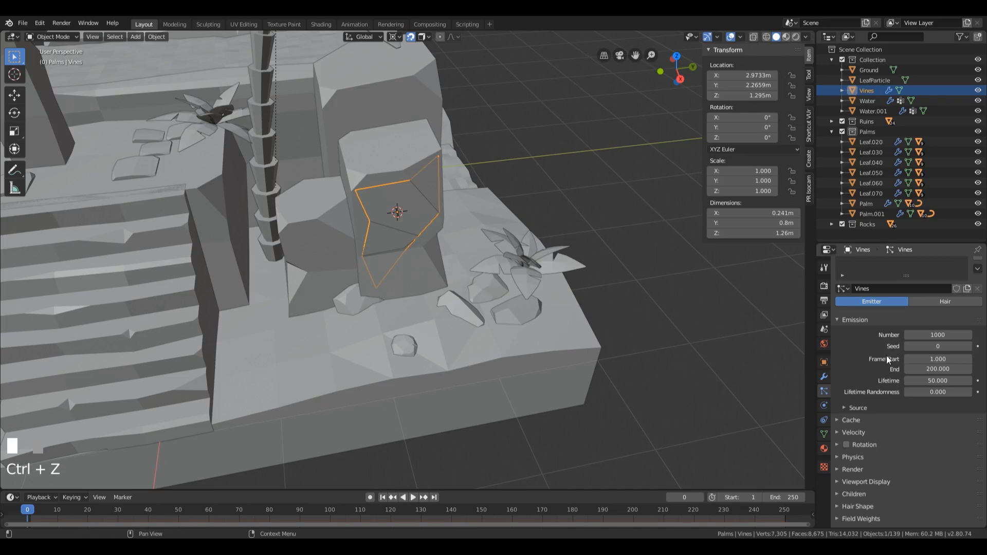
pyautogui.click(937, 359)
pyautogui.write('0')
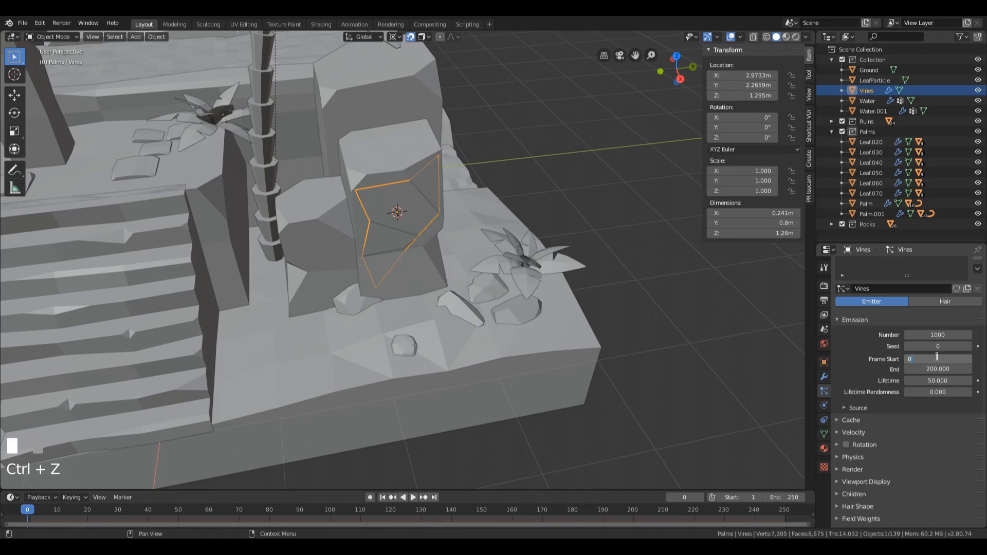
pyautogui.press('KP_Enter')
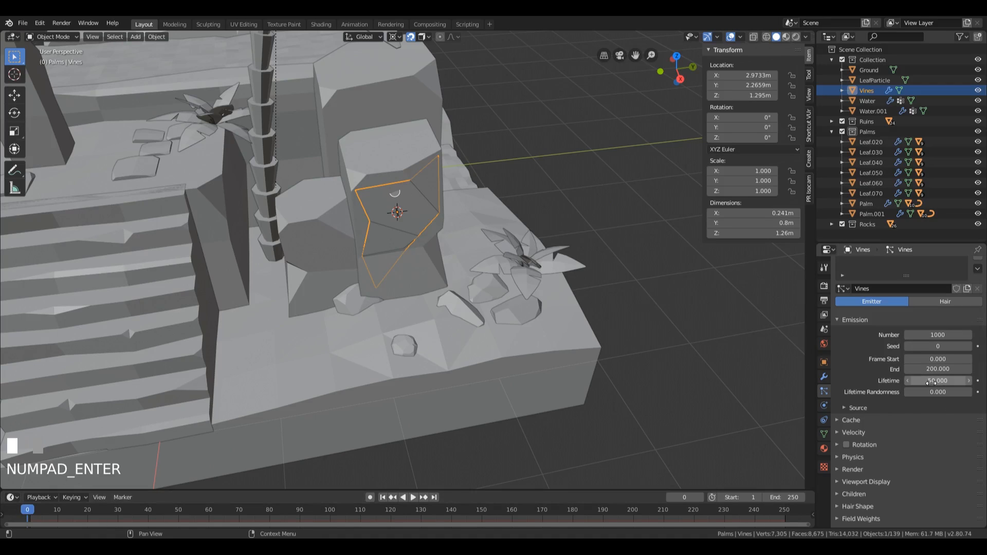
pyautogui.click(942, 369)
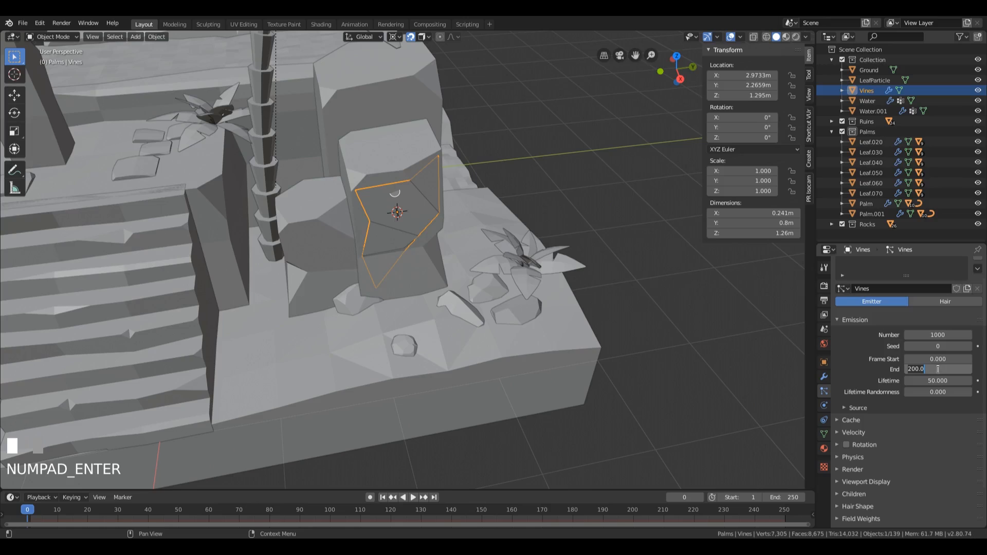
pyautogui.write('0')
pyautogui.press('KP_Enter')
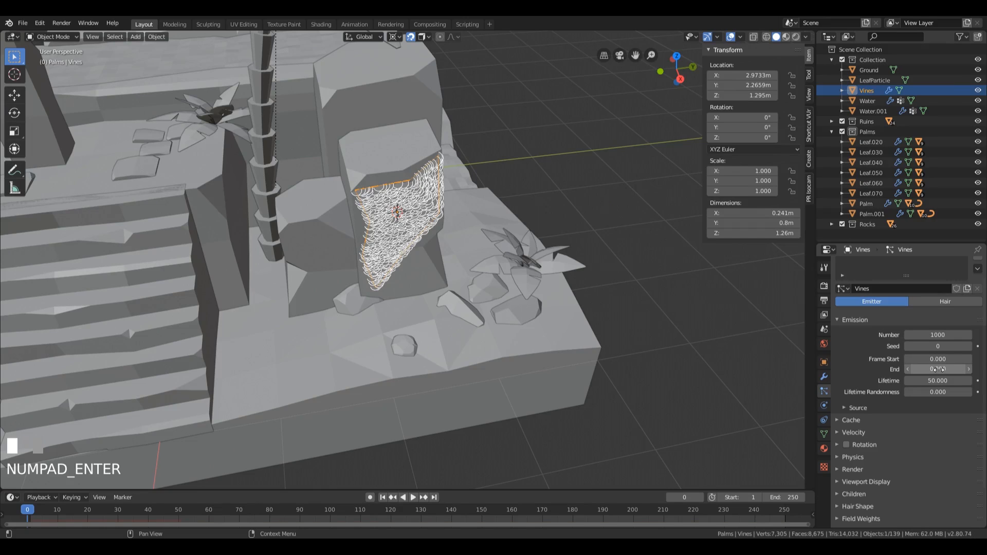
# Step: Scrub and play the first frames to check the particles' movement, and return to the start frame
pyautogui.moveTo(473, 208); pyautogui.dragTo(453, 231, button='middle')
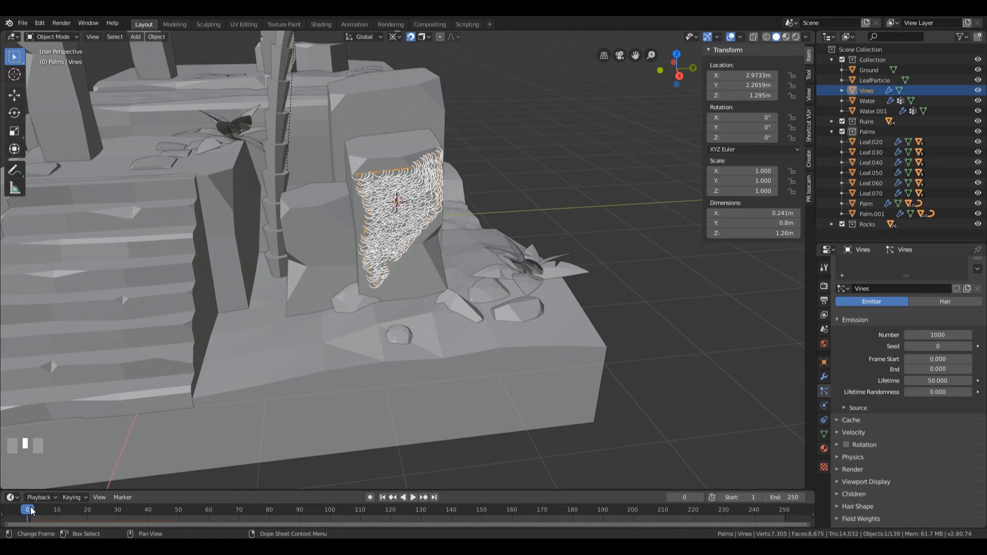
pyautogui.click(71, 511)
pyautogui.moveTo(70, 511); pyautogui.dragTo(3, 507)
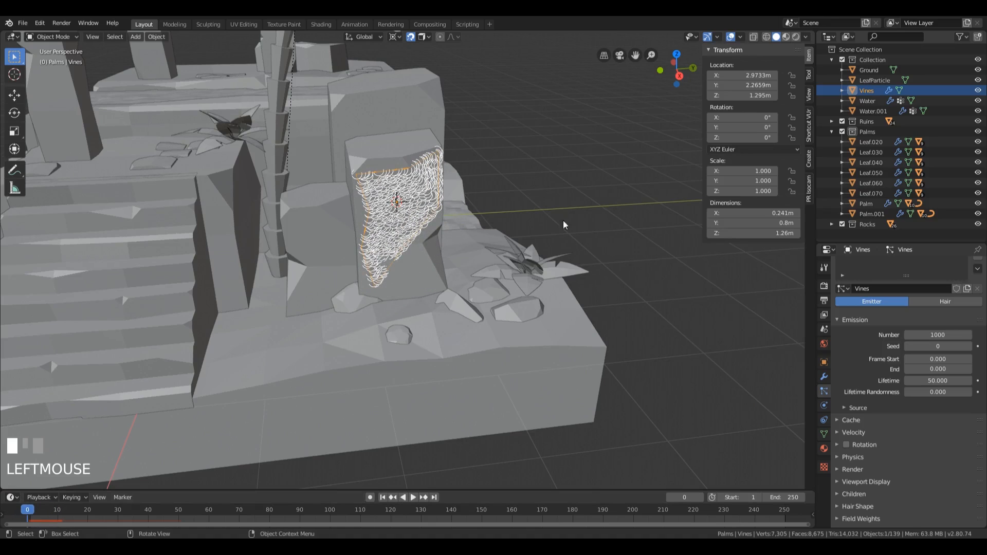
pyautogui.press('space')
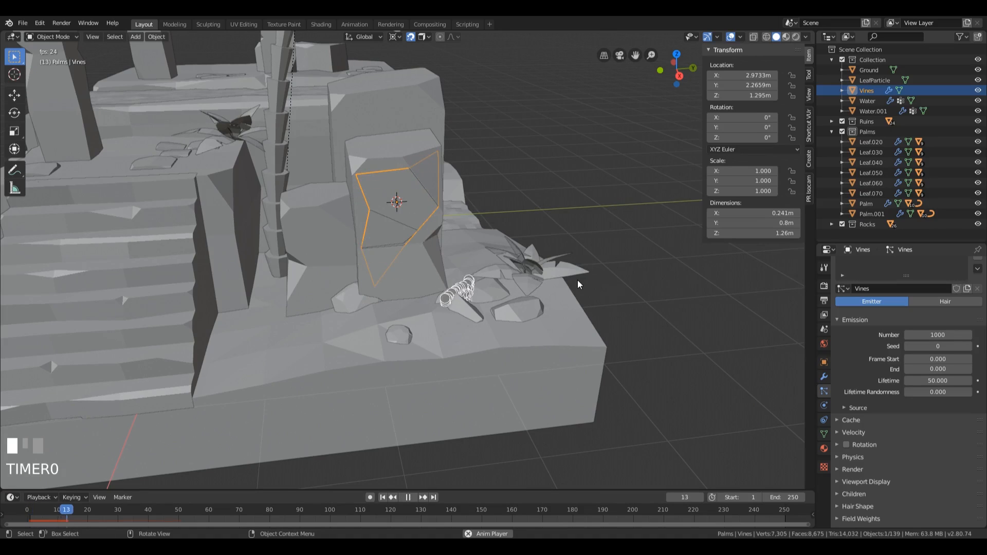
pyautogui.press('space')
pyautogui.click(383, 498)
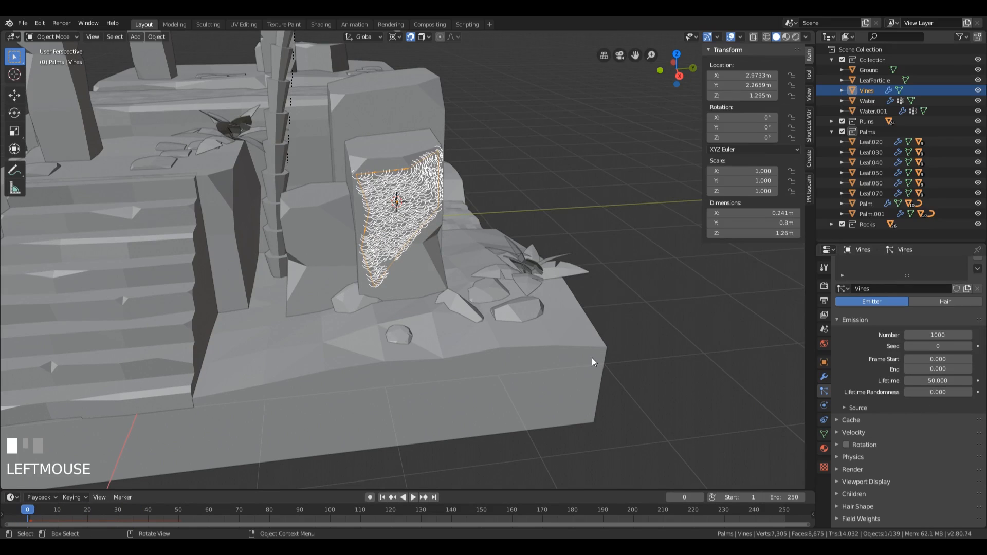
# Step: Set the Vines particle system's physics type to None so the particles stay in place
pyautogui.moveTo(539, 302); pyautogui.dragTo(539, 264, button='middle')
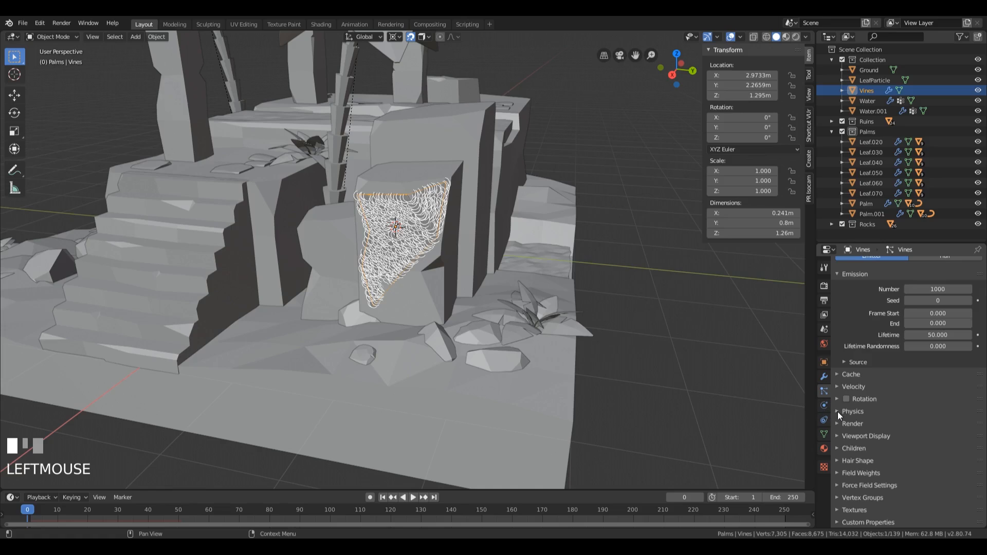
pyautogui.click(851, 411)
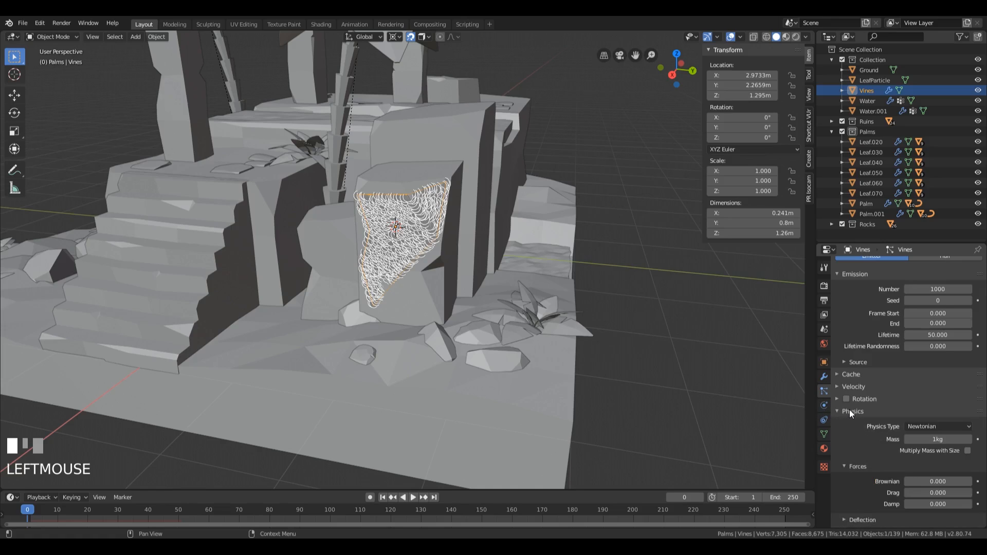
pyautogui.scroll(-3, 856, 444)
pyautogui.click(930, 366)
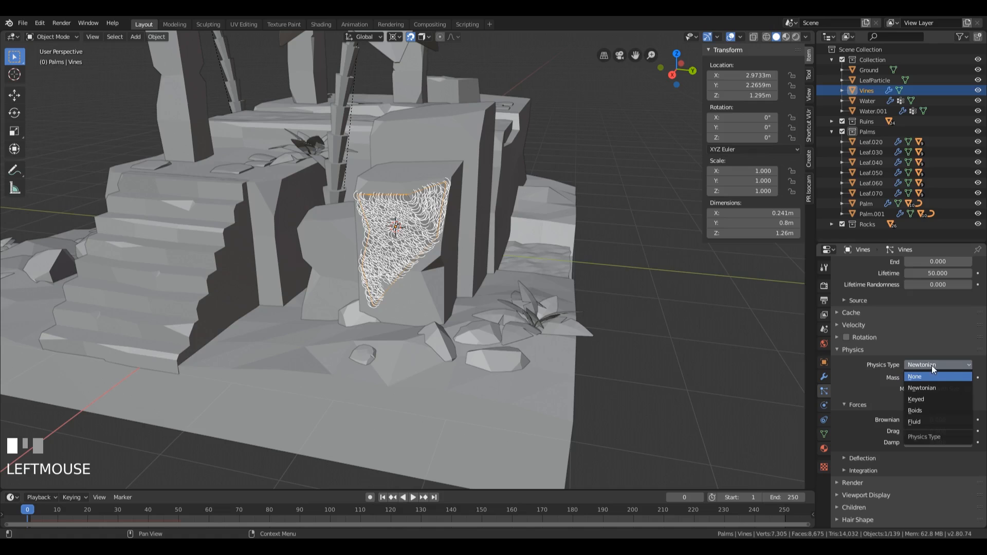
pyautogui.click(918, 378)
pyautogui.click(850, 390)
# Step: Play the animation to check the particles on the patch, stop playback and return to frame 0
pyautogui.press('space')
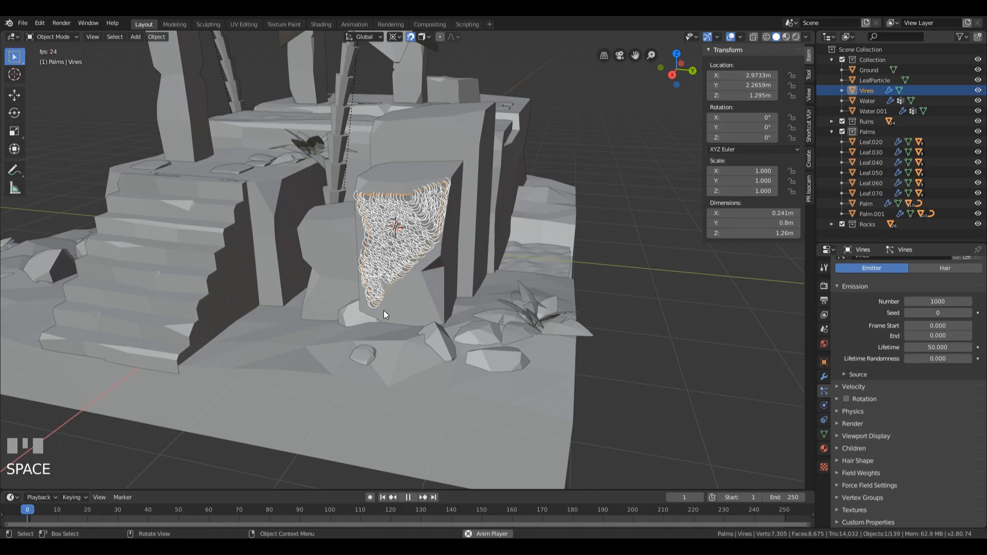
pyautogui.moveTo(452, 353); pyautogui.dragTo(436, 261, button='middle')
pyautogui.press('space')
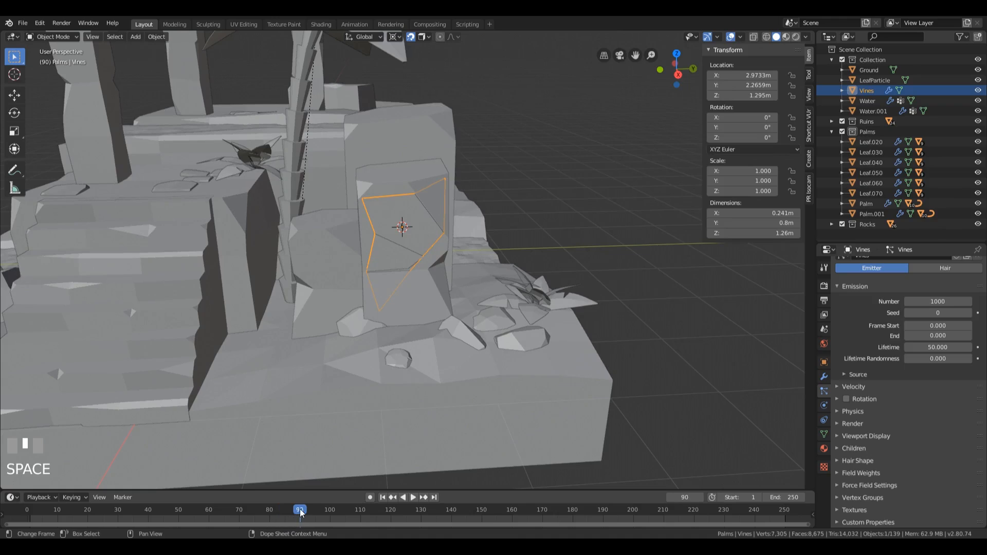
pyautogui.click(27, 514)
# Step: Set the Vines particles' emission Lifetime to 250 frames
pyautogui.scroll(2, 505, 336)
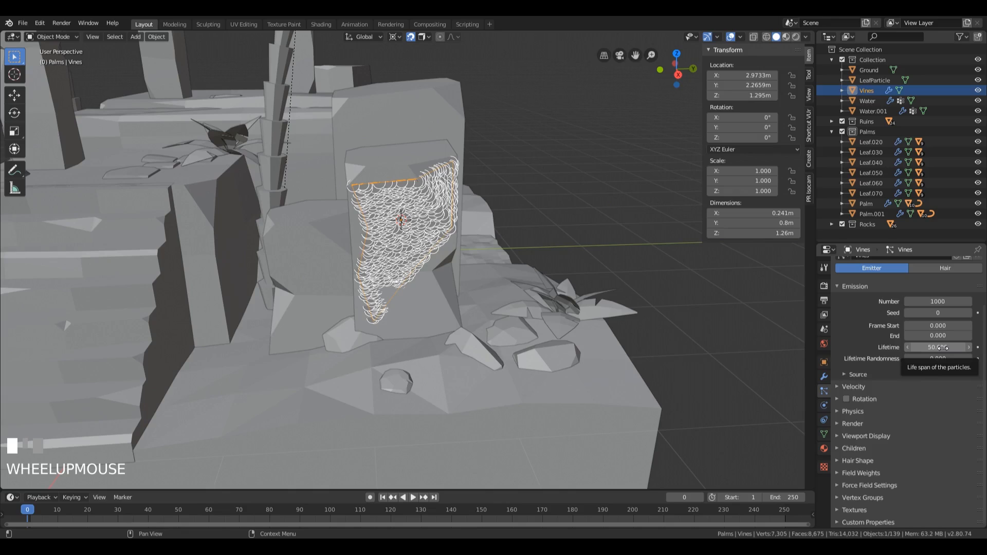
pyautogui.click(947, 348)
pyautogui.write('250')
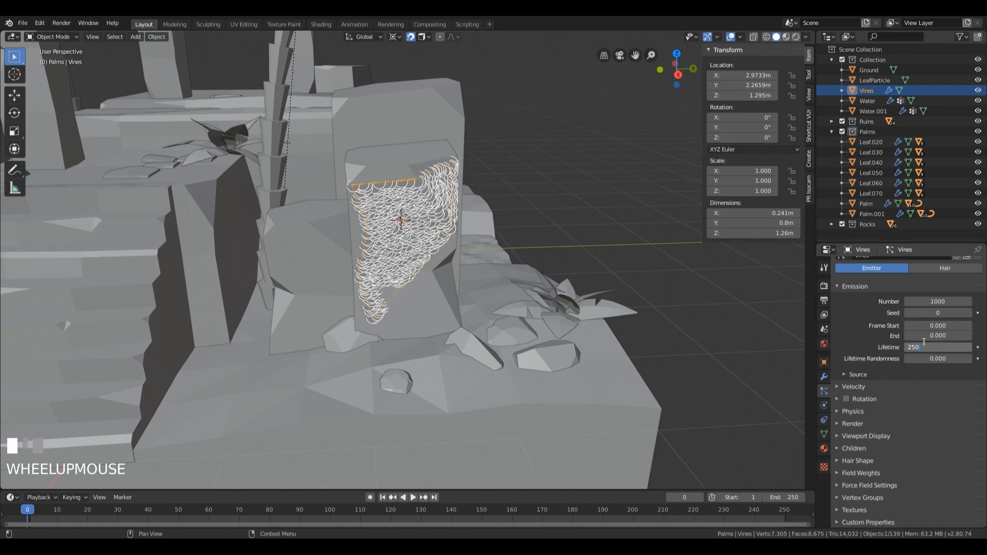
pyautogui.press('KP_Enter')
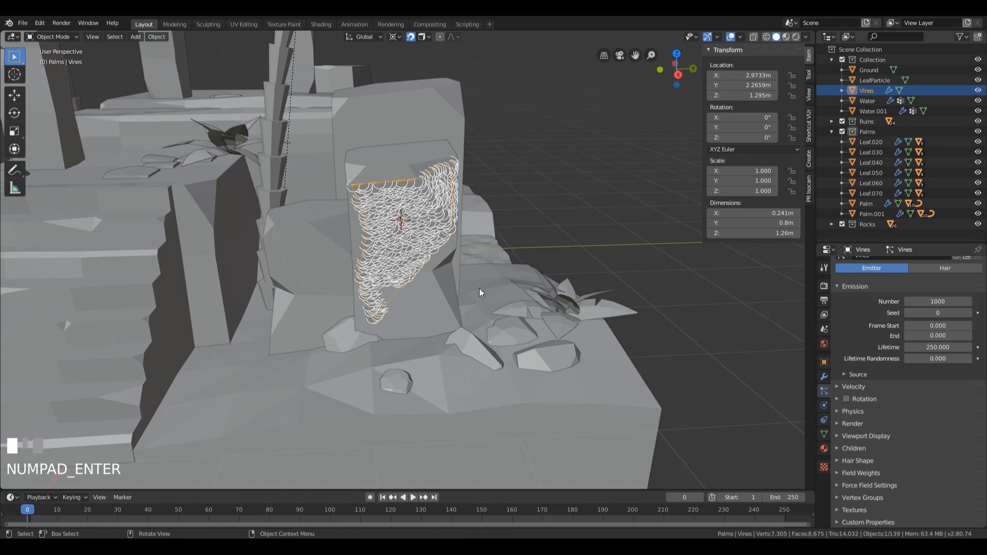
# Step: Set the Vines particle system to render its particles as Object
pyautogui.moveTo(479, 288); pyautogui.dragTo(695, 341, button='middle')
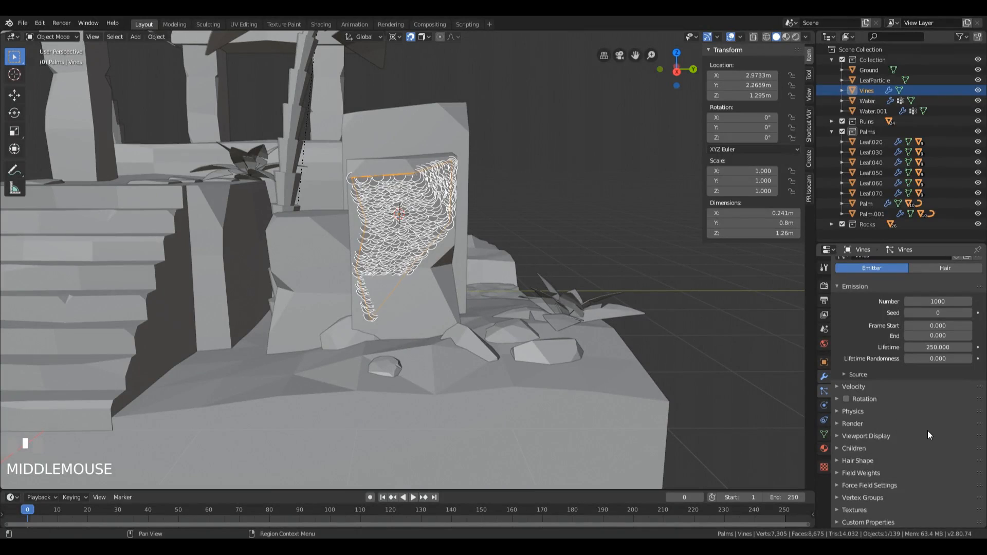
pyautogui.click(850, 424)
pyautogui.scroll(-3, 849, 427)
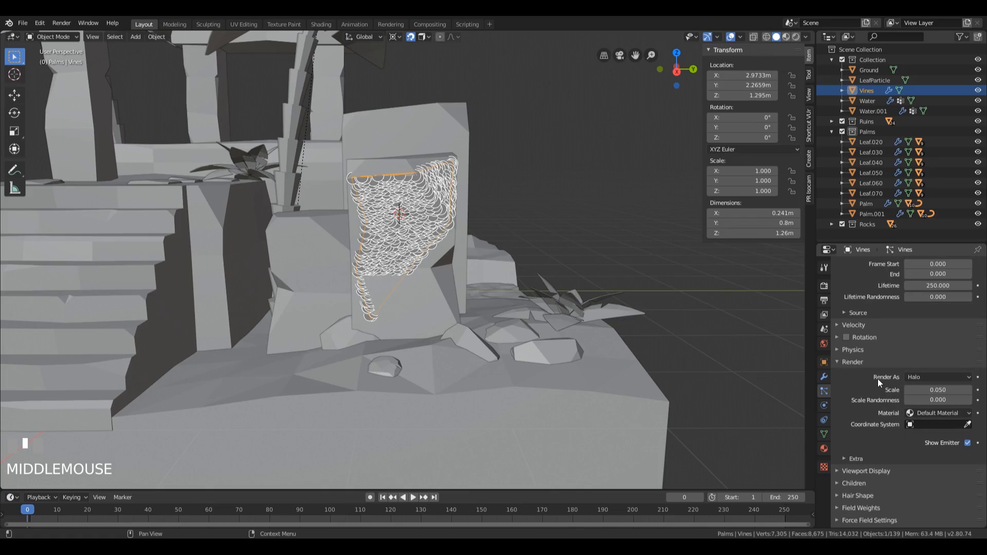
pyautogui.click(932, 379)
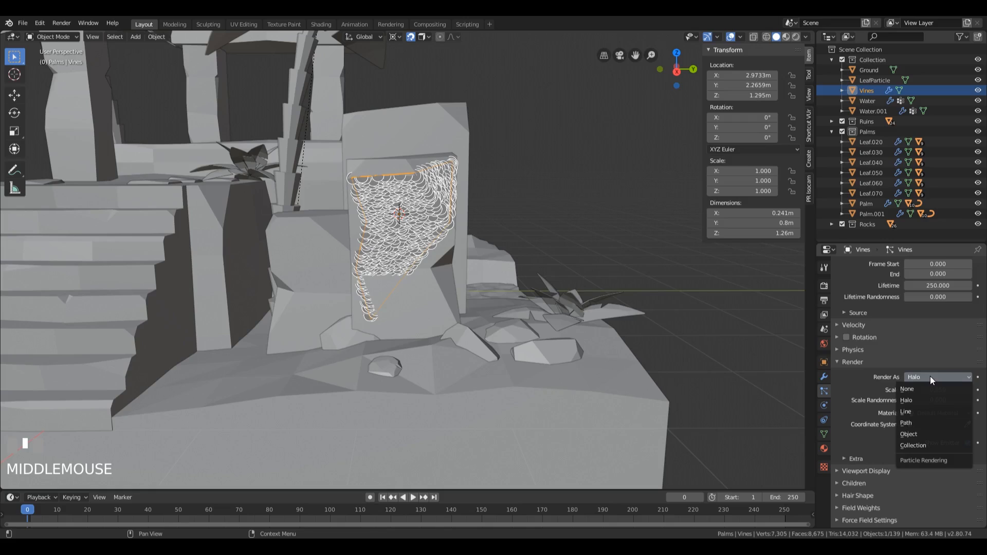
pyautogui.click(921, 434)
pyautogui.scroll(-1, 899, 433)
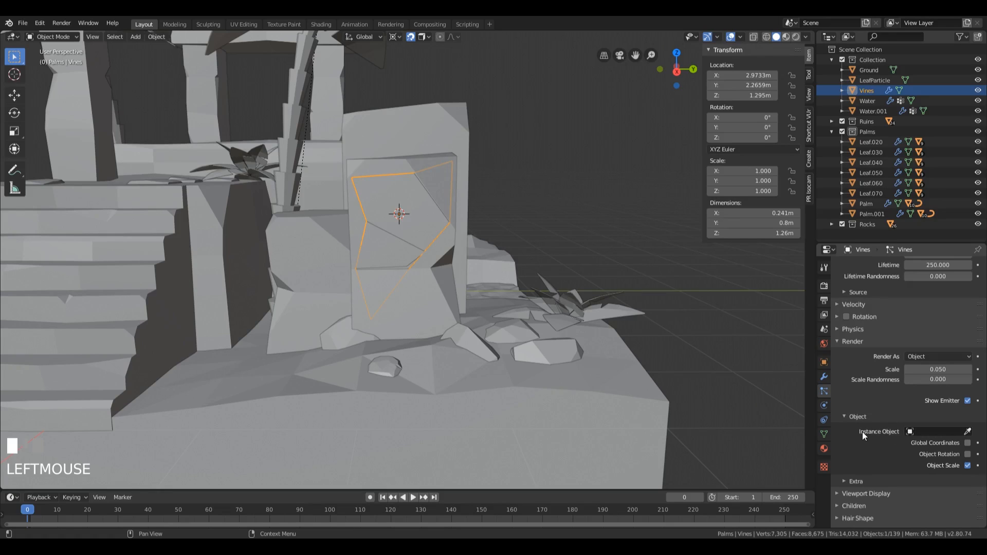
# Step: Assign LeafParticle as the instance object for the Vines particles
pyautogui.click(939, 432)
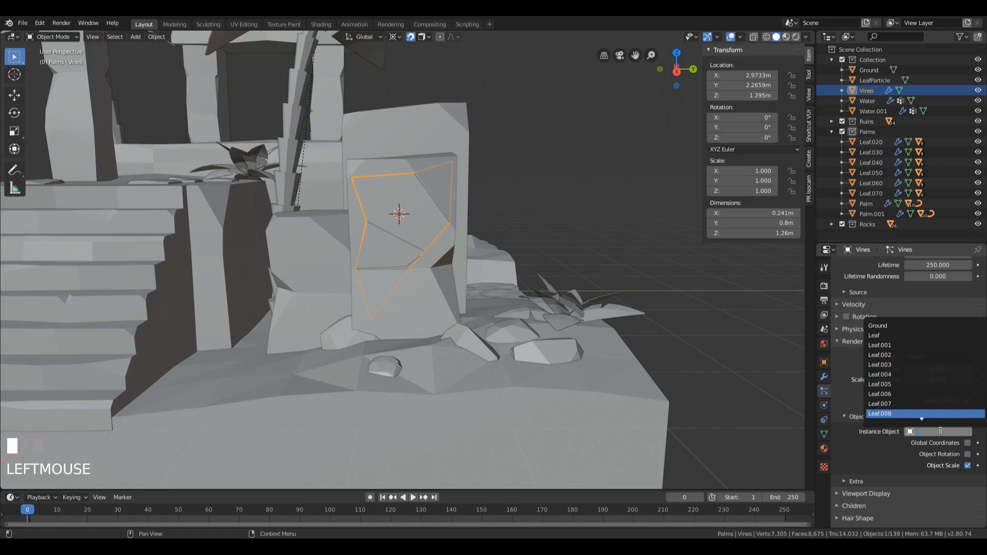
pyautogui.write('leaf')
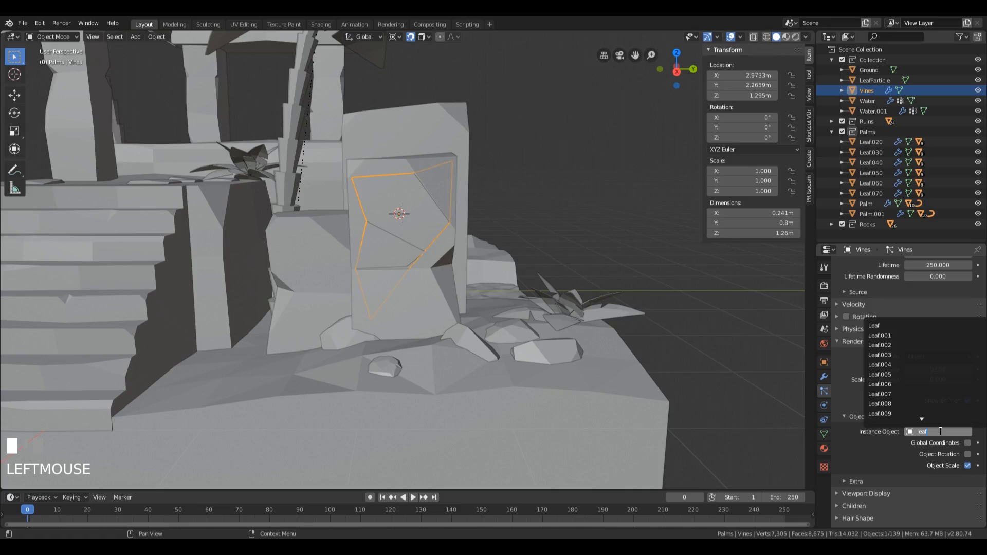
pyautogui.write('p')
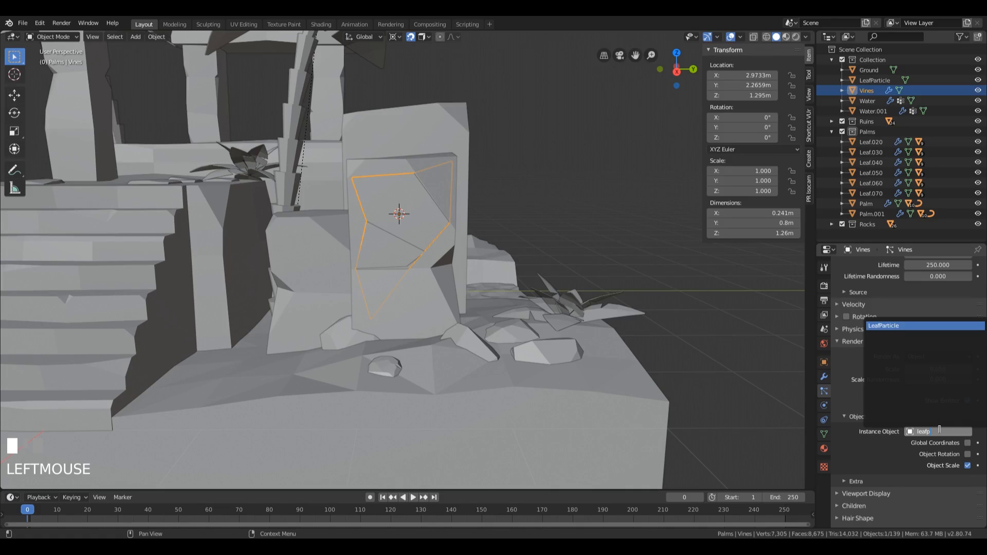
pyautogui.click(896, 326)
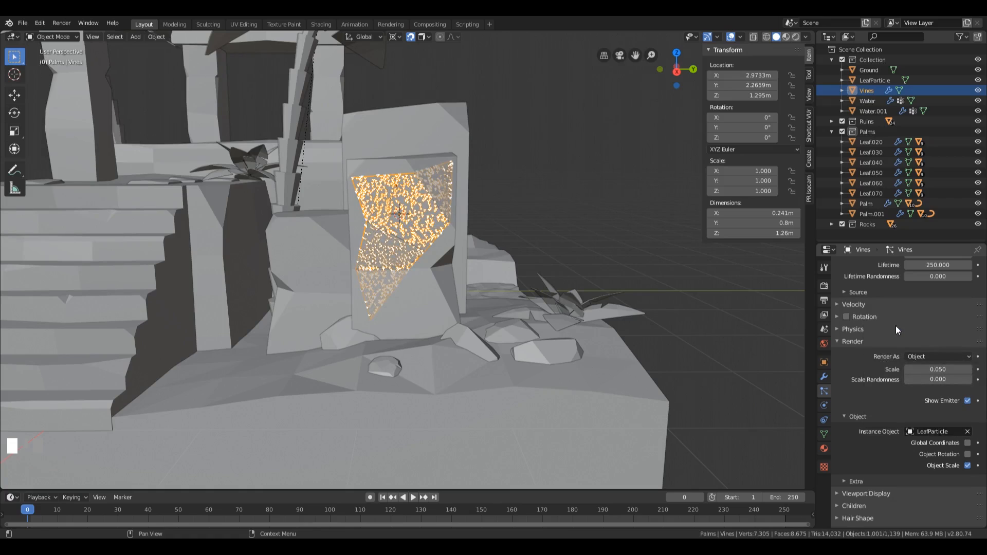
# Step: Inspect the small leaf clusters on the patch and increase the particles' render Scale to 0.280
pyautogui.scroll(6, 417, 226)
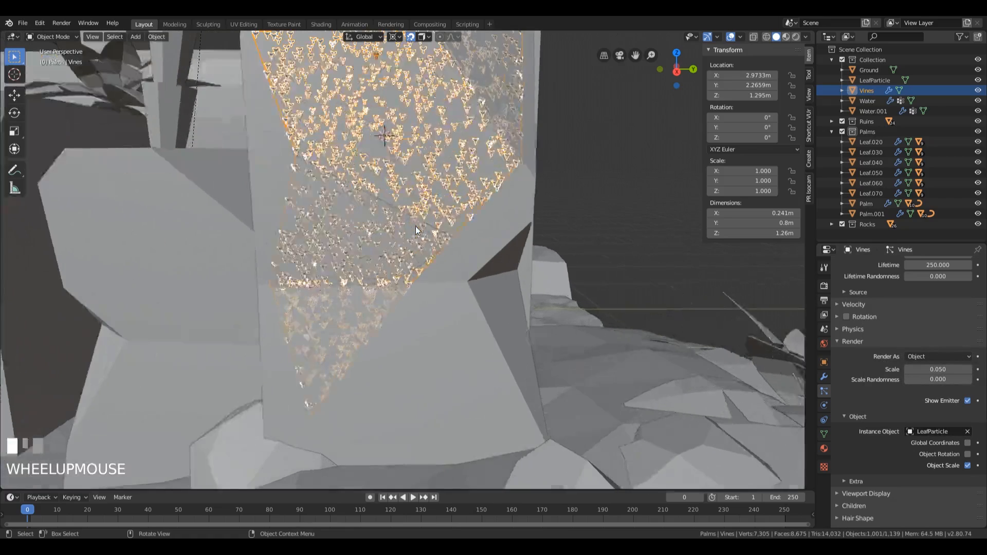
pyautogui.scroll(3, 437, 173)
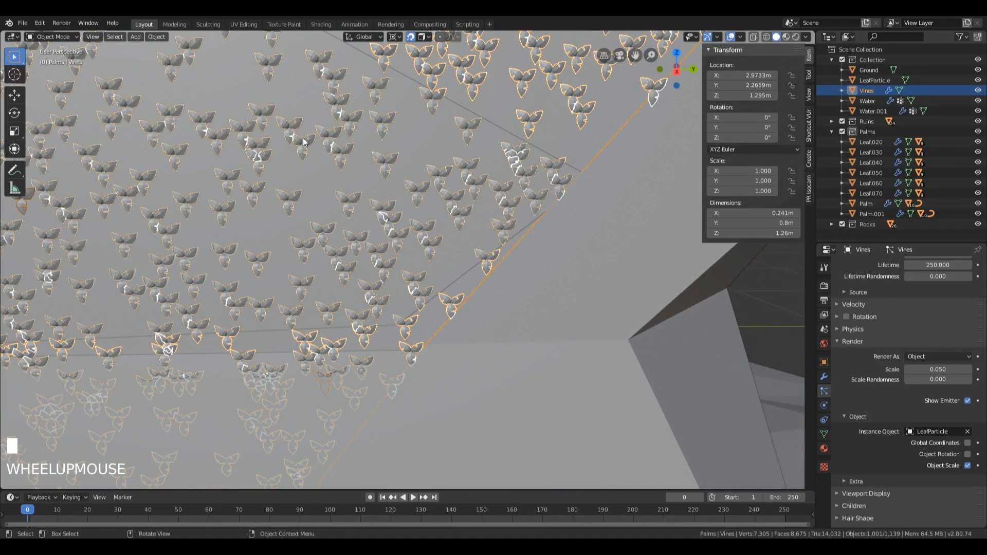
pyautogui.scroll(-8, 427, 181)
pyautogui.scroll(8, 433, 178)
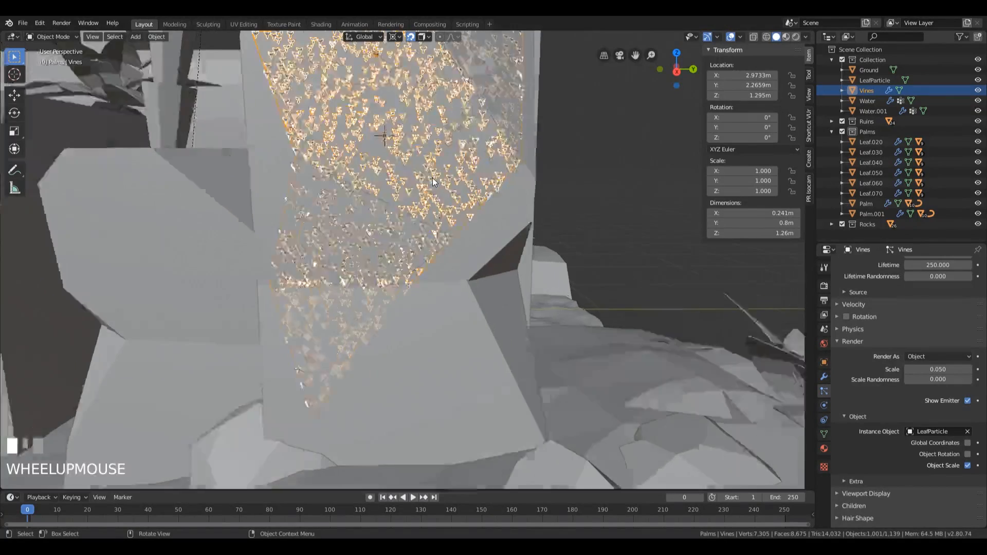
pyautogui.scroll(-8, 412, 202)
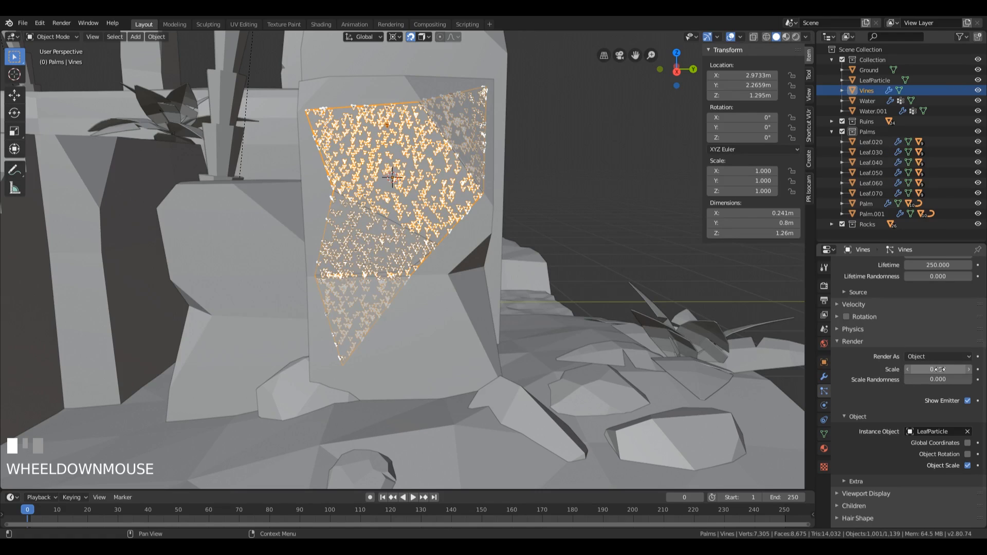
pyautogui.moveTo(926, 369)
pyautogui.mouseDown()
pyautogui.moveTo(983, 369)
pyautogui.moveTo(931, 371)
pyautogui.mouseUp()
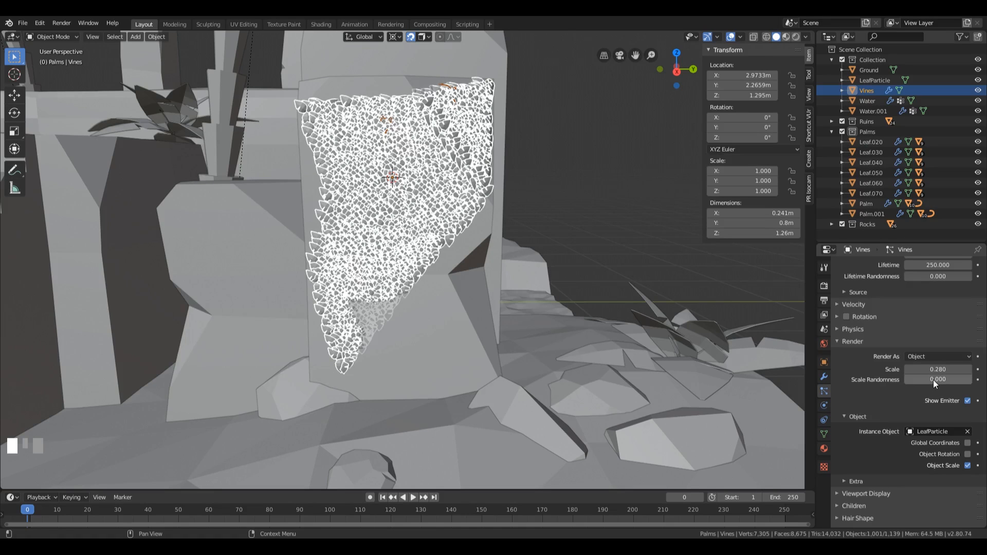
# Step: Check the enlarged leaves around the block and set the particles' Scale Randomness to 1.000
pyautogui.moveTo(371, 199); pyautogui.dragTo(447, 226, button='middle')
pyautogui.scroll(3, 507, 248)
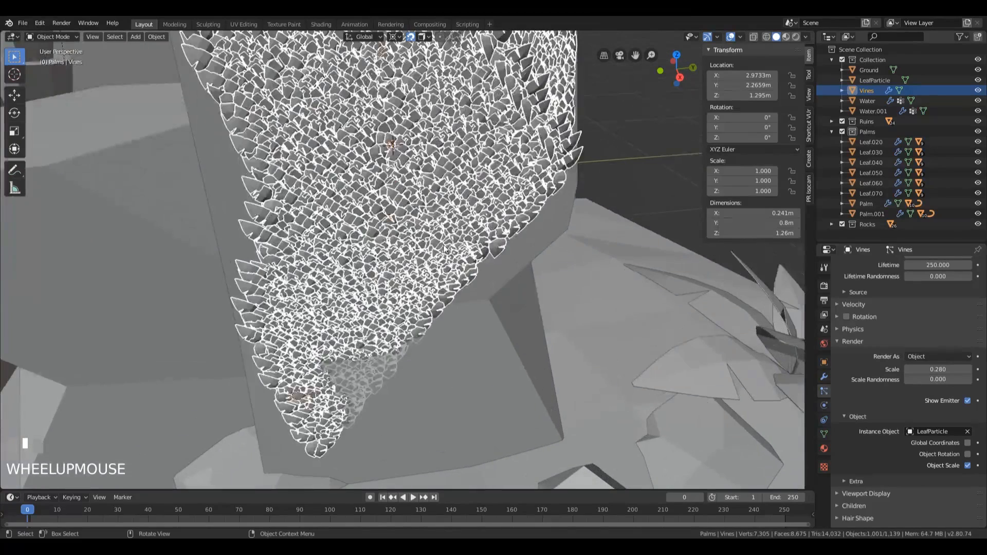
pyautogui.scroll(-4, 507, 248)
pyautogui.keyDown('shift'); pyautogui.moveTo(506, 248); pyautogui.dragTo(520, 238, button='middle'); pyautogui.keyUp('shift')
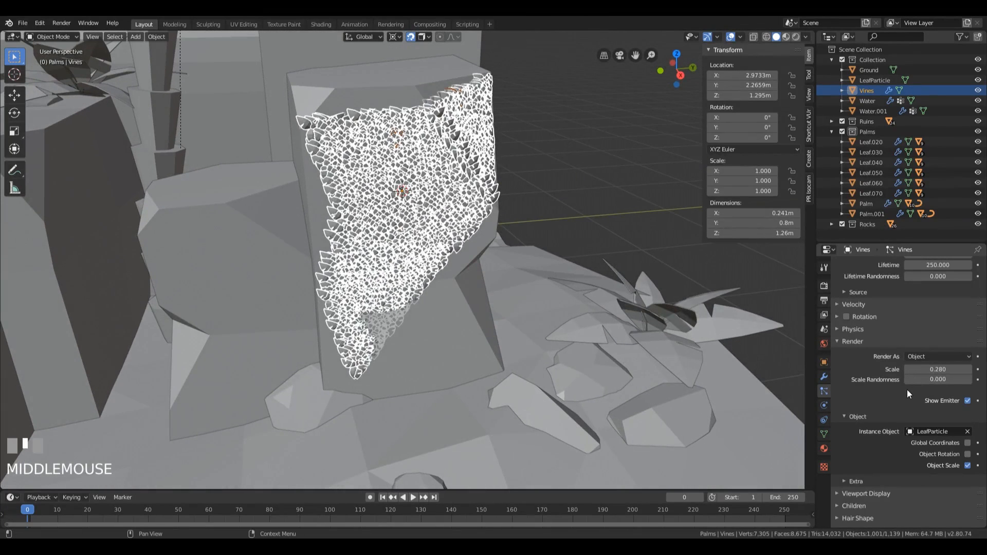
pyautogui.moveTo(938, 379); pyautogui.dragTo(941, 379)
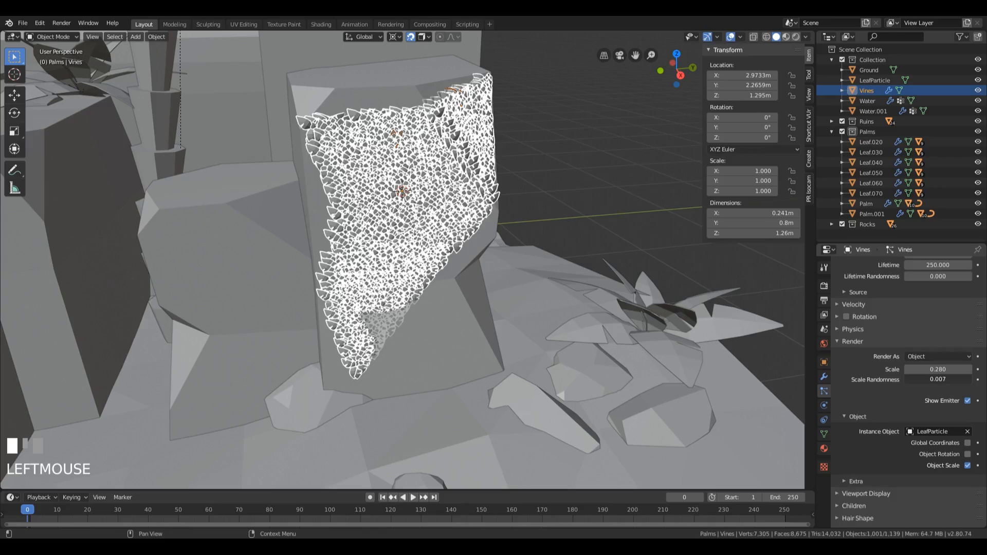
pyautogui.moveTo(941, 380); pyautogui.dragTo(972, 380)
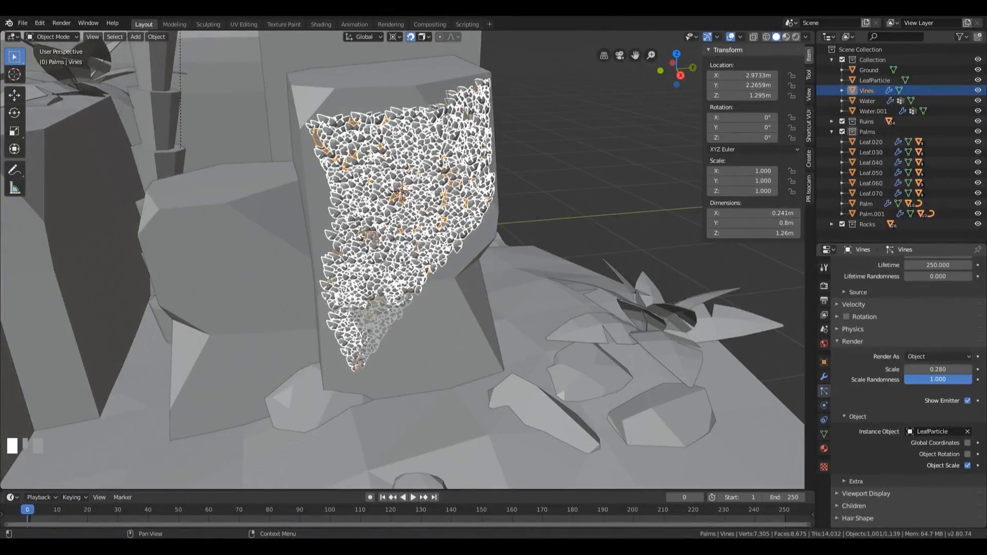
# Step: Examine the size variation of the leaves on the Vines patch up close and from a distance
pyautogui.scroll(6, 502, 211)
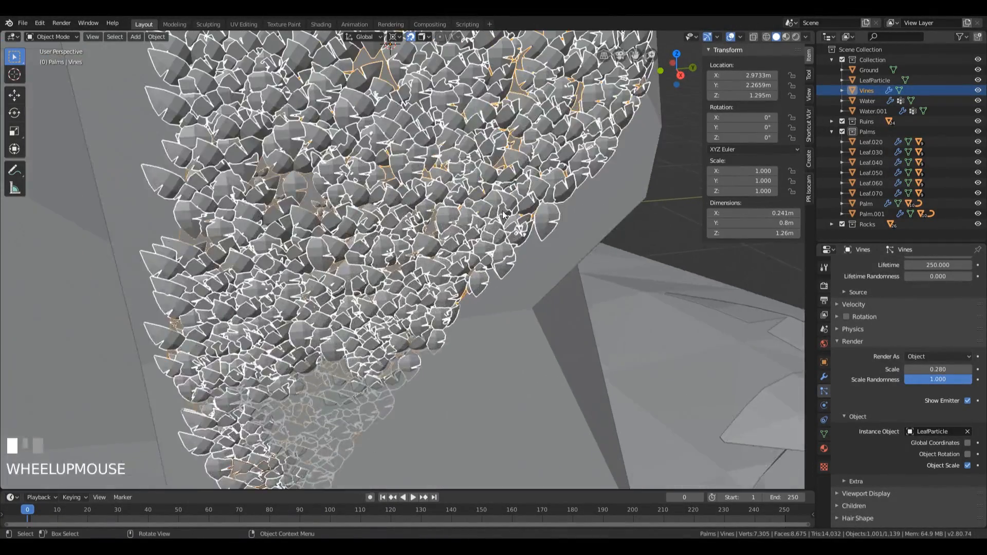
pyautogui.moveTo(502, 211)
pyautogui.mouseDown(button='middle')
pyautogui.moveTo(468, 175)
pyautogui.moveTo(488, 211)
pyautogui.mouseUp(button='middle')
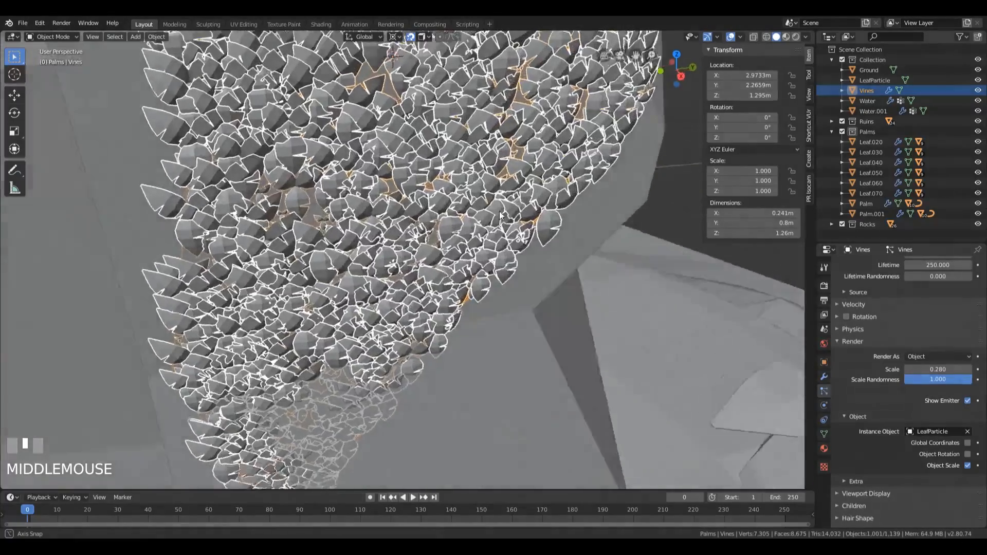
pyautogui.scroll(-4, 491, 215)
pyautogui.scroll(-1, 486, 211)
pyautogui.scroll(2, 520, 224)
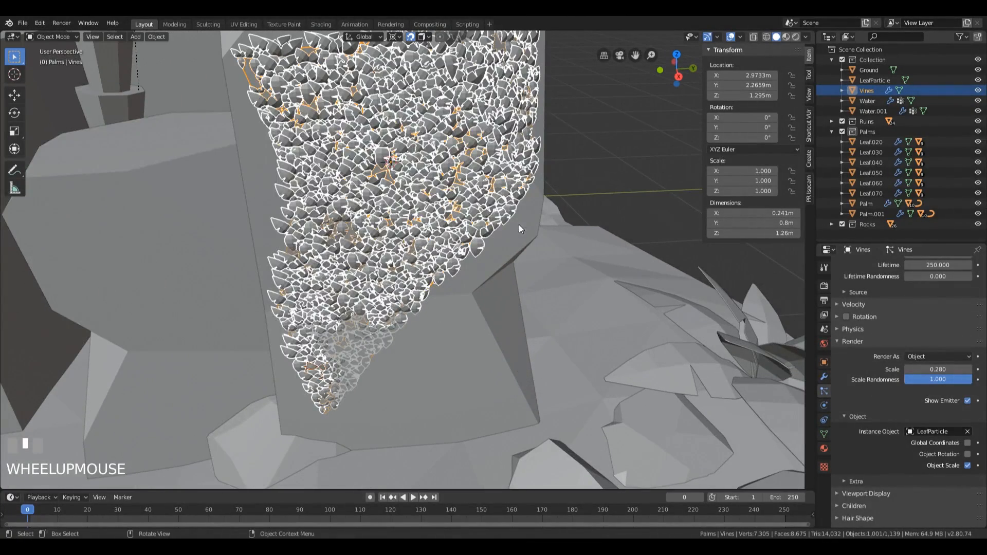
pyautogui.moveTo(546, 288); pyautogui.dragTo(555, 298, button='middle')
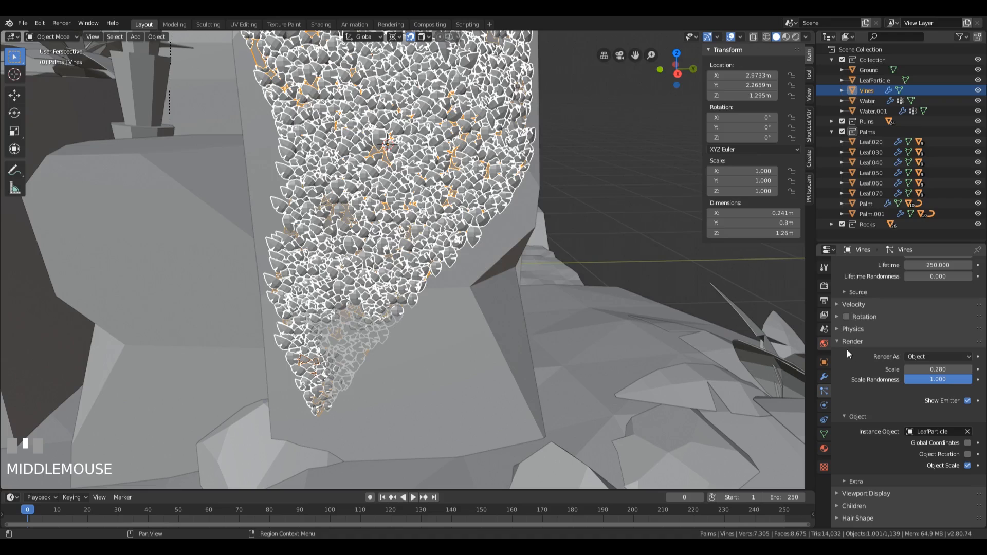
pyautogui.scroll(-2, 486, 222)
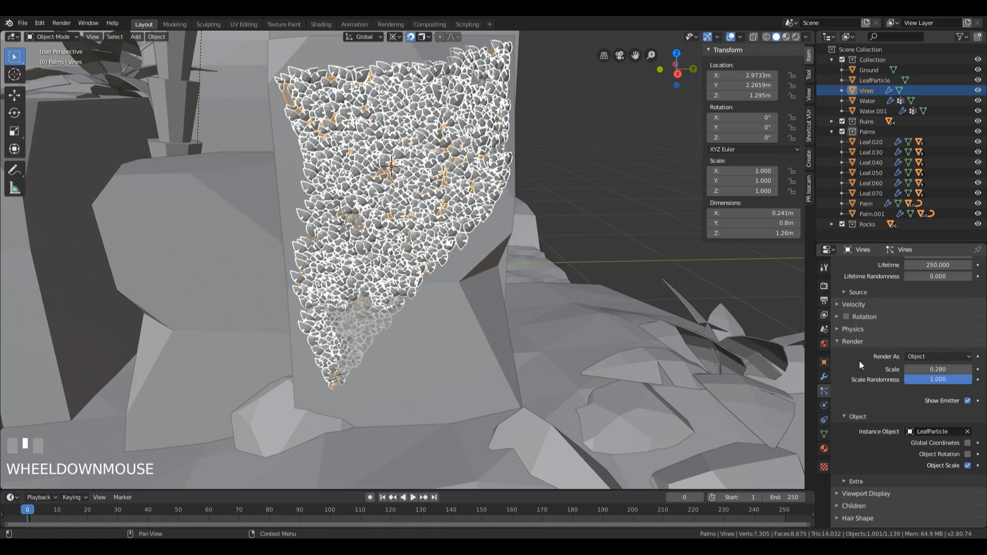
# Step: Enable rotation for the Vines particles and set the orientation Randomize to 1.000
pyautogui.click(846, 316)
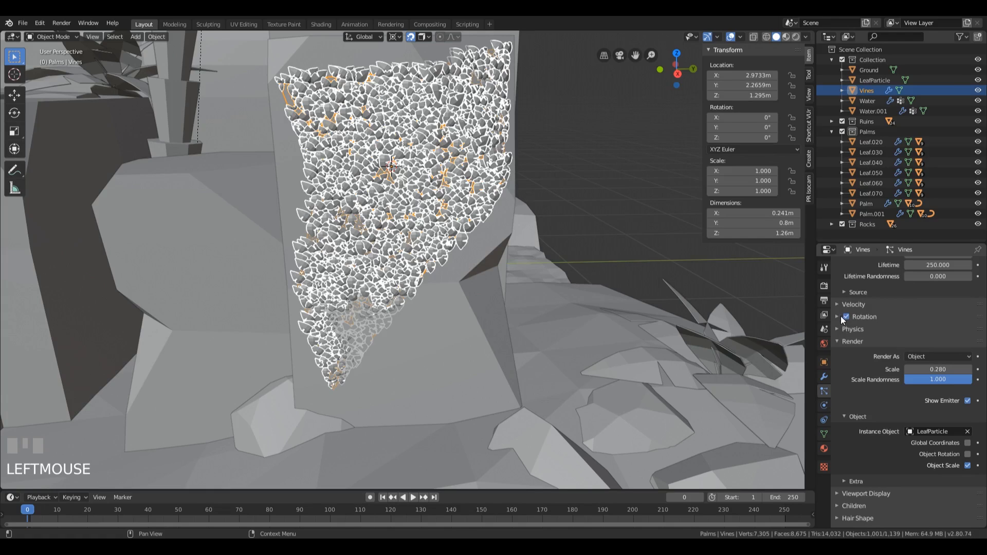
pyautogui.click(838, 317)
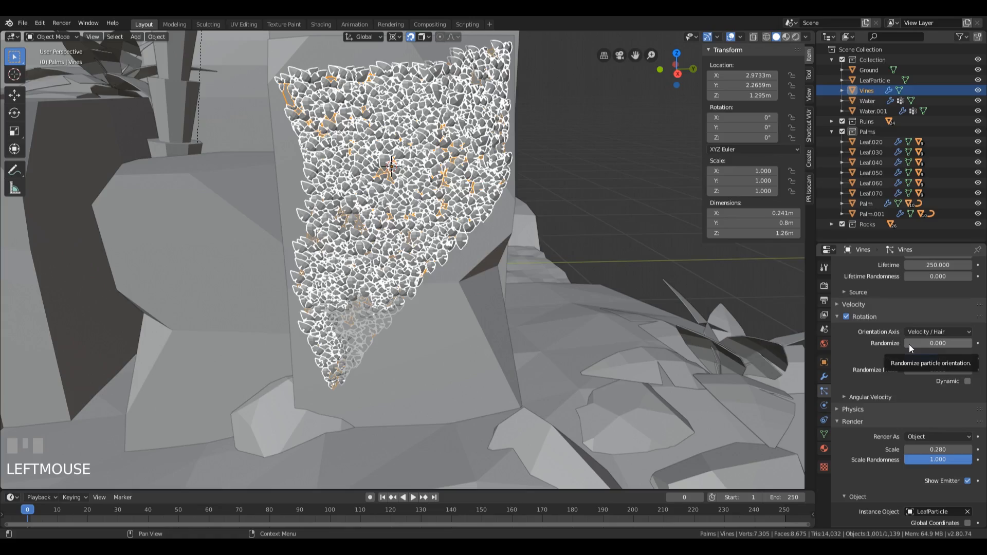
pyautogui.moveTo(921, 343); pyautogui.dragTo(972, 343)
# Step: Check the leaves from the side of the block and reduce the orientation Randomize to 0.500
pyautogui.moveTo(534, 226); pyautogui.dragTo(407, 257, button='middle')
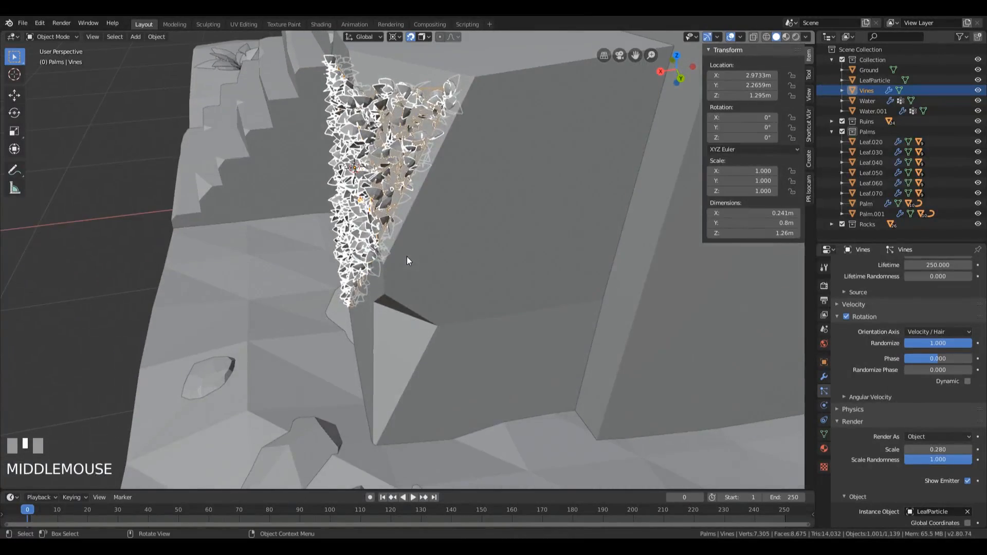
pyautogui.scroll(2, 406, 258)
pyautogui.moveTo(959, 349); pyautogui.dragTo(938, 349)
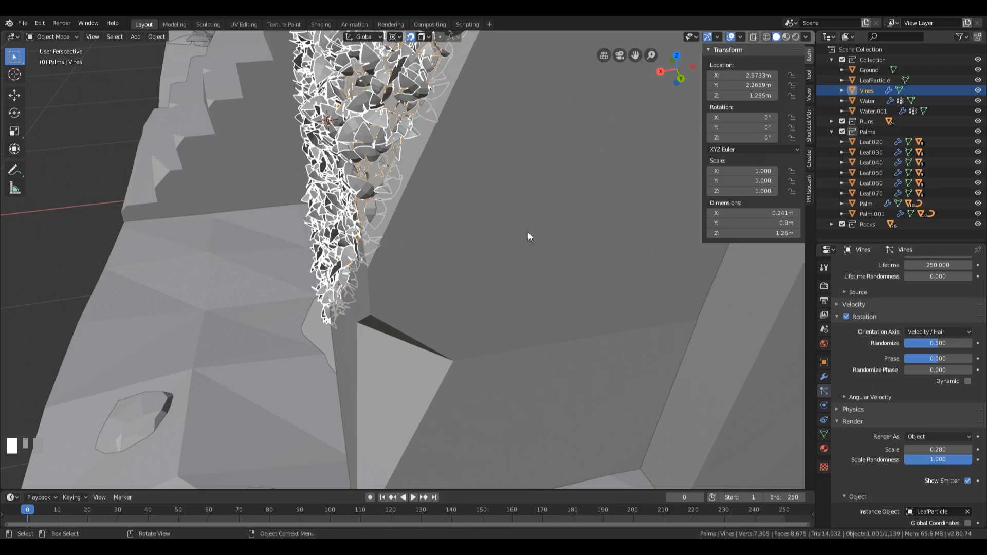
pyautogui.moveTo(529, 232)
pyautogui.mouseDown(button='middle')
pyautogui.moveTo(451, 143)
pyautogui.moveTo(498, 122)
pyautogui.moveTo(519, 226)
pyautogui.mouseUp(button='middle')
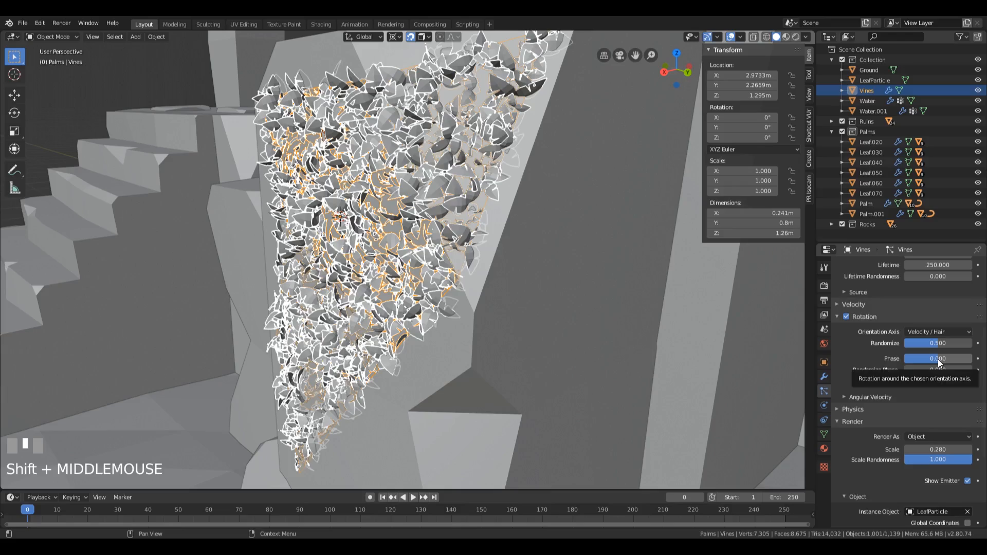
# Step: Set the Vines particles' rotation Phase to 0.500 and Randomize Phase to 2.000
pyautogui.moveTo(938, 360)
pyautogui.mouseDown()
pyautogui.moveTo(930, 359)
pyautogui.moveTo(953, 359)
pyautogui.mouseUp()
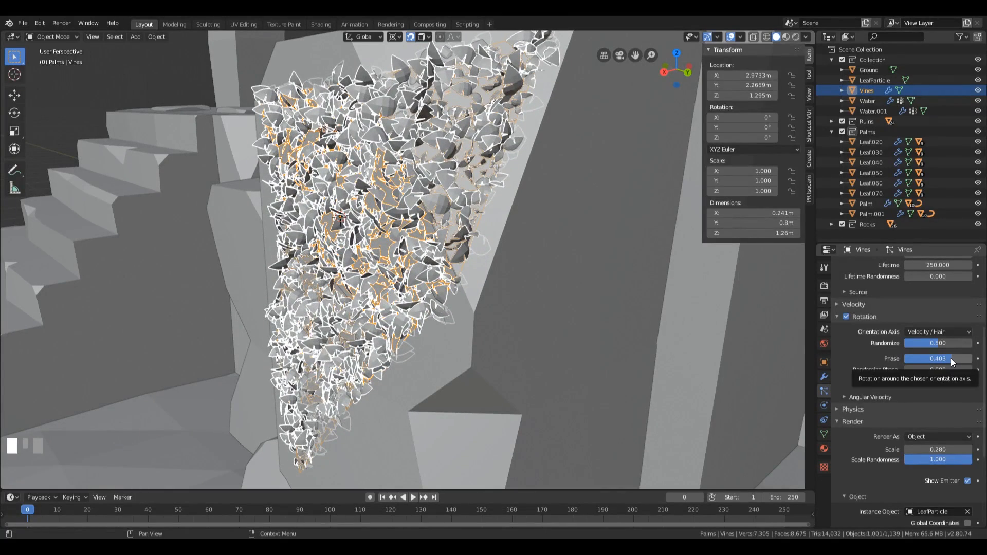
pyautogui.click(948, 359)
pyautogui.write('.5')
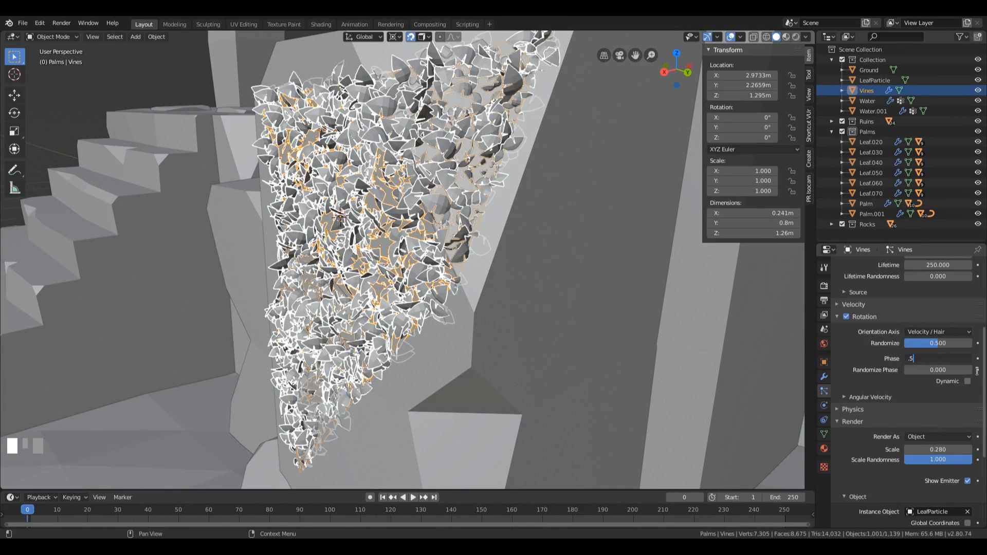
pyautogui.press('KP_Enter')
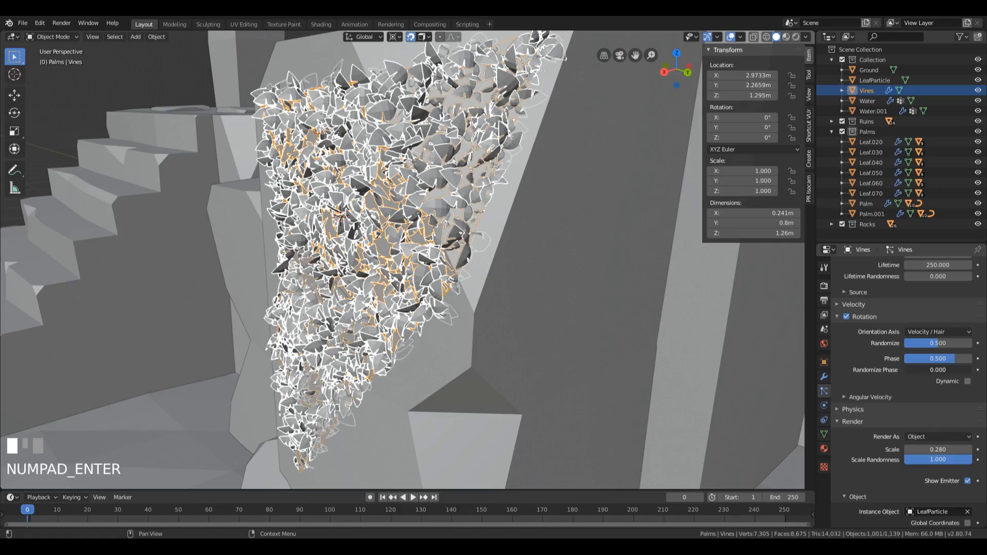
pyautogui.moveTo(916, 370); pyautogui.dragTo(971, 370)
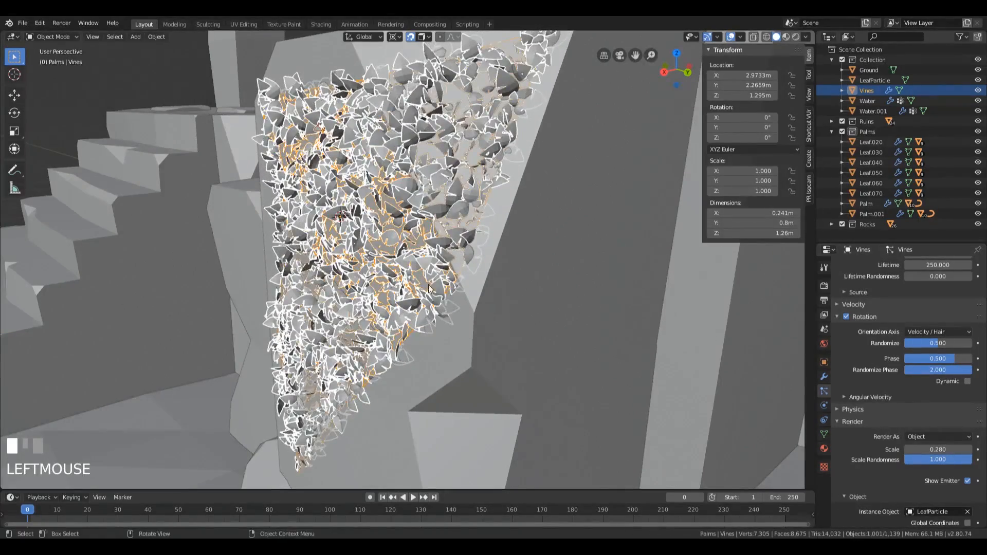
# Step: Enlarge the leaves on the block by setting the particles' render Scale to 0.460
pyautogui.moveTo(429, 289); pyautogui.dragTo(514, 300, button='middle')
pyautogui.scroll(-4, 483, 280)
pyautogui.scroll(4, 446, 292)
pyautogui.scroll(-2, 588, 322)
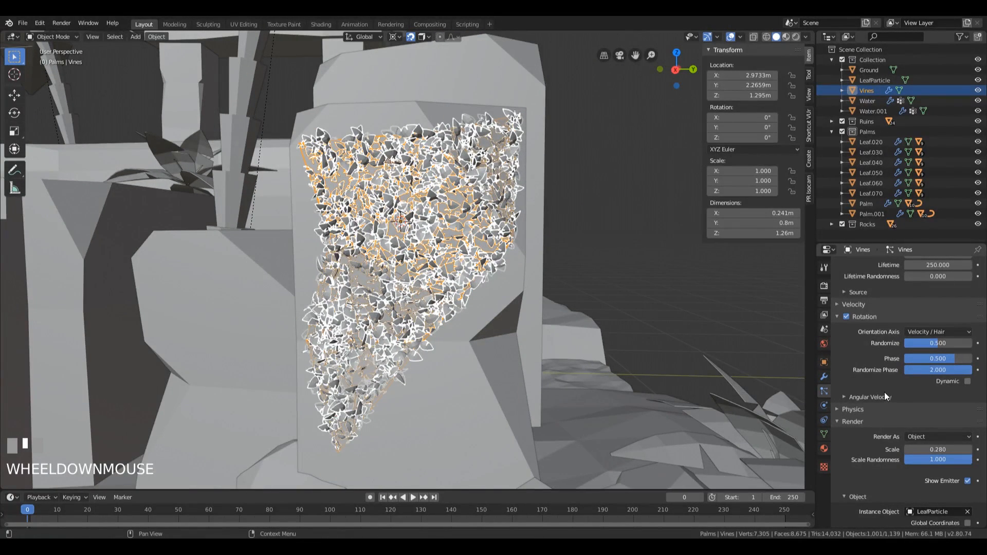
pyautogui.scroll(-2, 924, 396)
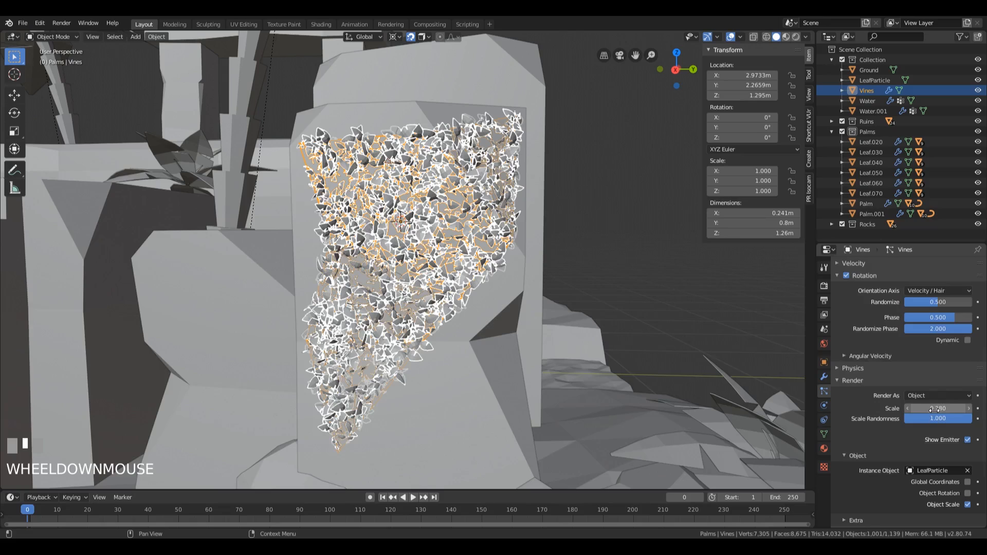
pyautogui.scroll(-1, 915, 364)
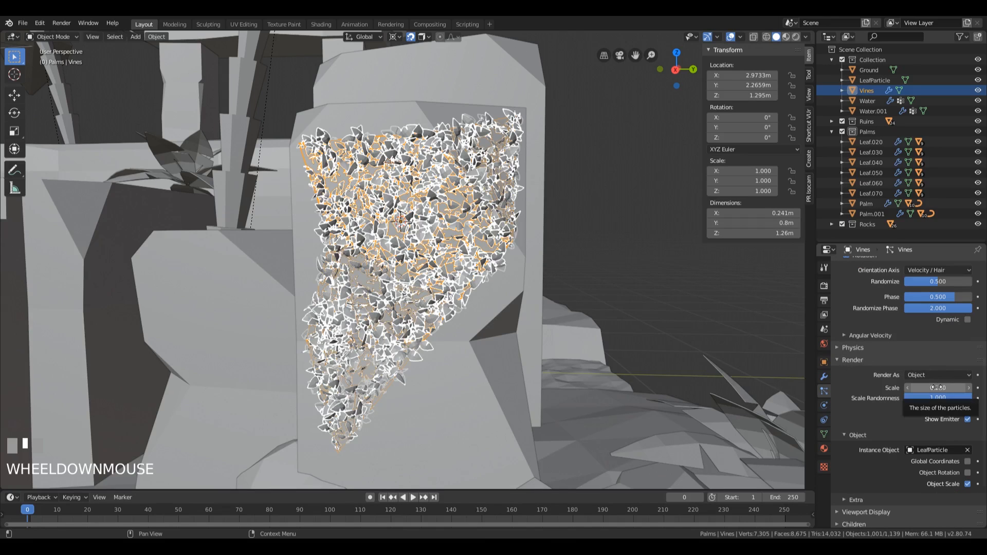
pyautogui.click(969, 388)
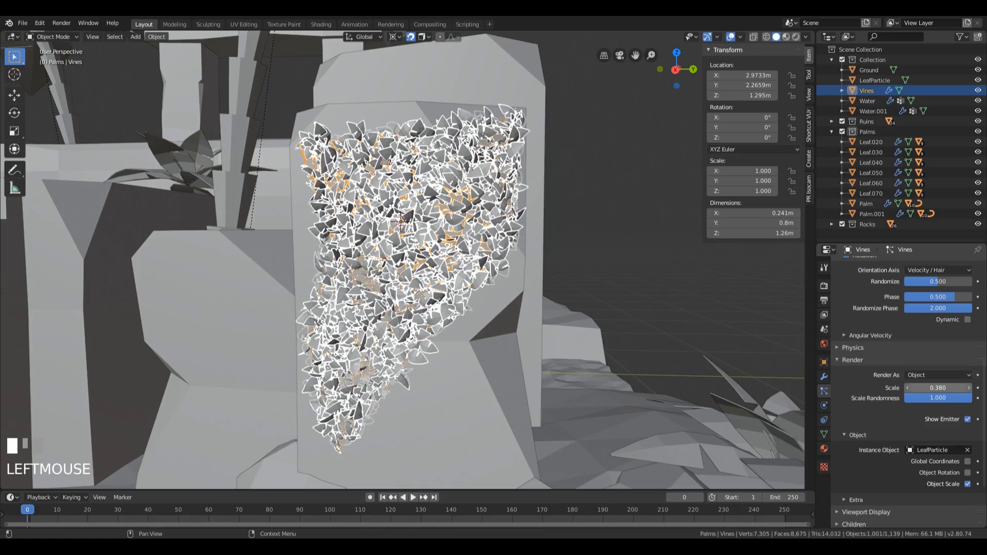
pyautogui.moveTo(940, 388); pyautogui.dragTo(946, 388)
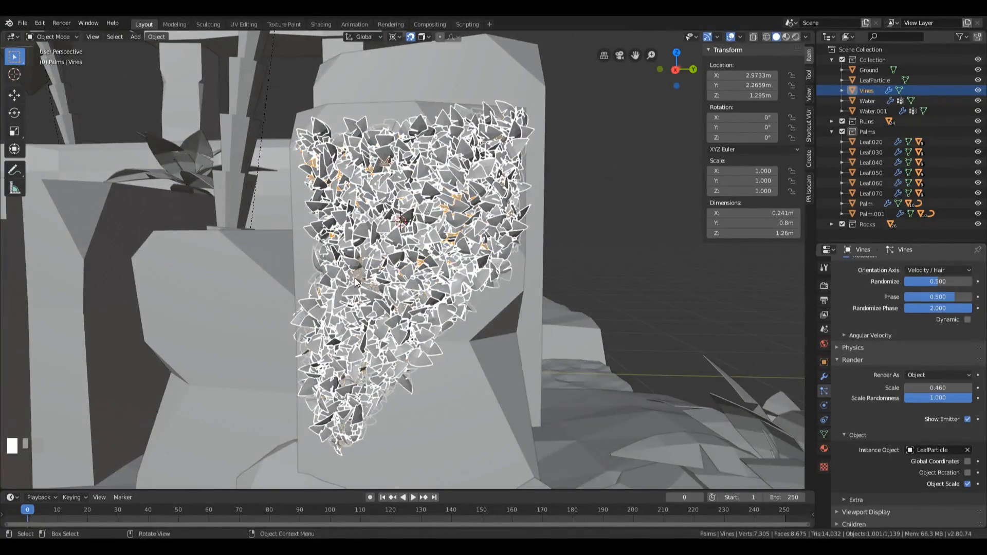
# Step: Check how the leaves sit on the block from the side, and isolate the LeafParticle object in right view
pyautogui.moveTo(355, 281); pyautogui.dragTo(417, 292, button='middle')
pyautogui.scroll(6, 531, 304)
pyautogui.moveTo(531, 304); pyautogui.dragTo(493, 235, button='middle')
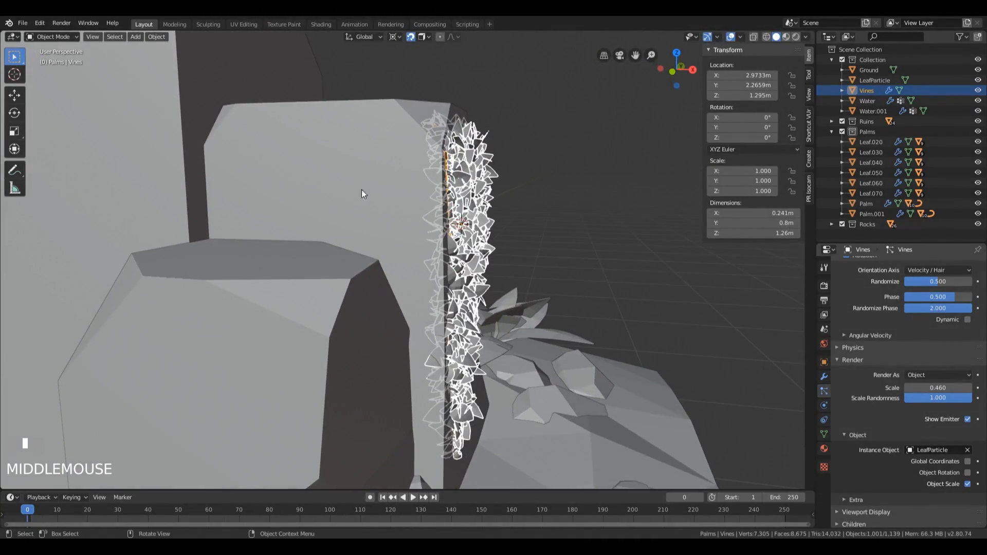
pyautogui.moveTo(362, 193); pyautogui.dragTo(545, 189, button='middle')
pyautogui.scroll(-5, 545, 189)
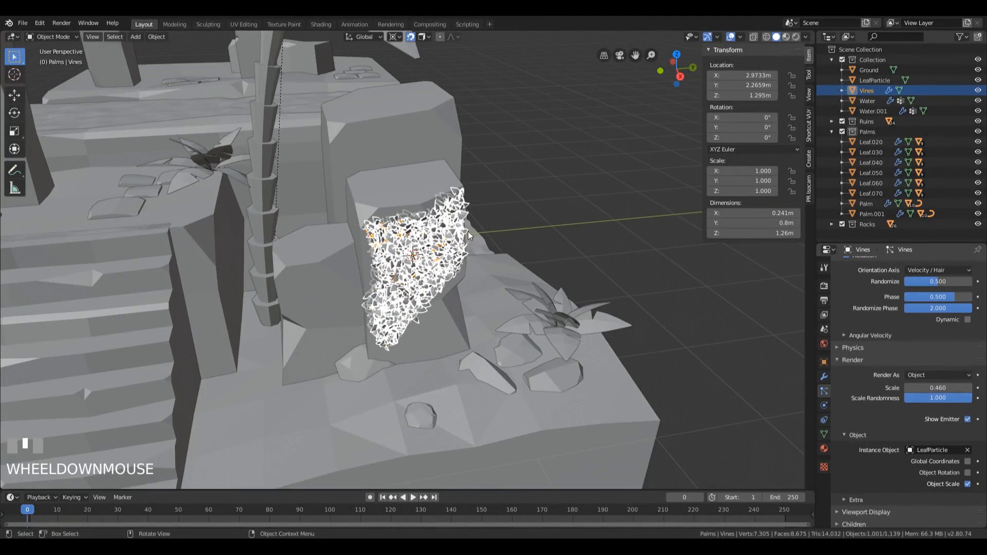
pyautogui.click(871, 81)
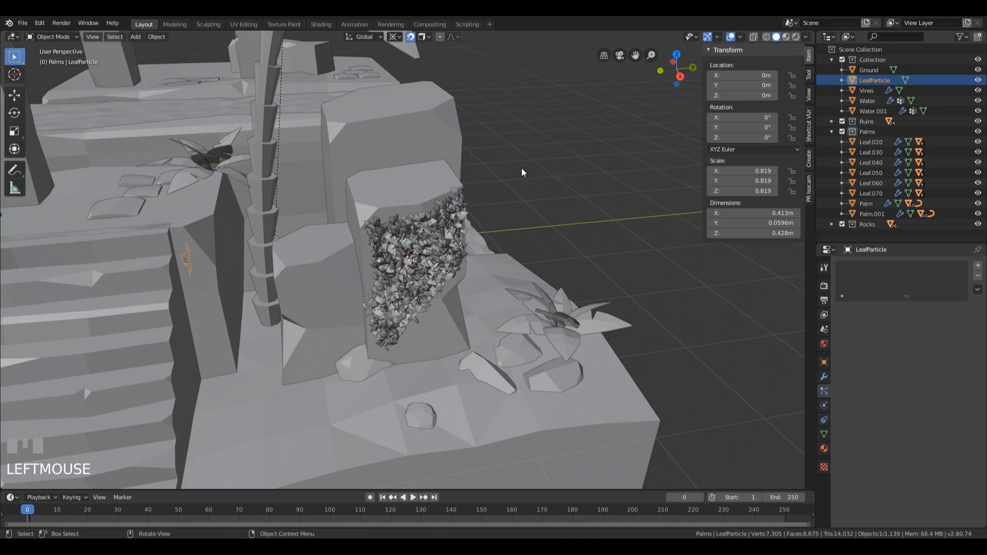
pyautogui.press('KP_Divide')
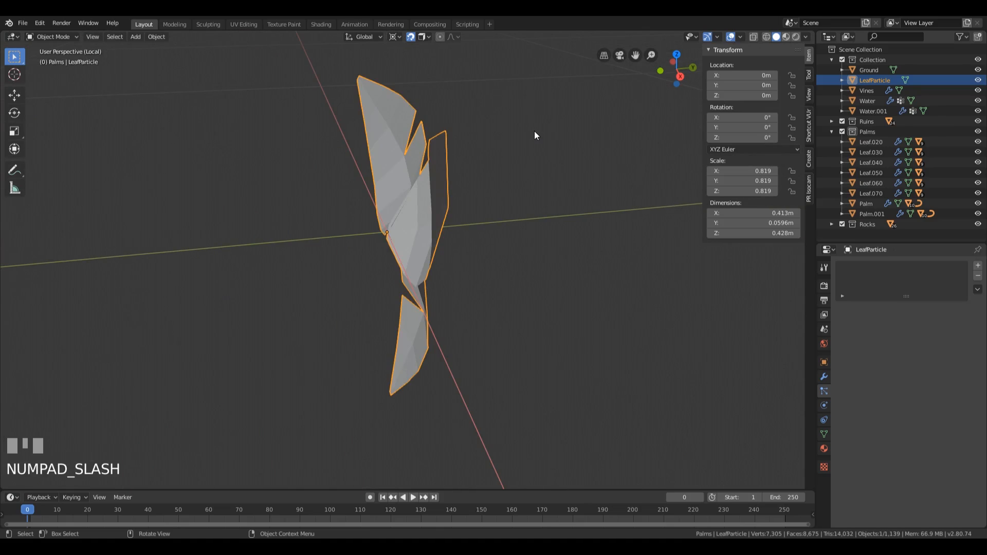
pyautogui.press('KP_3')
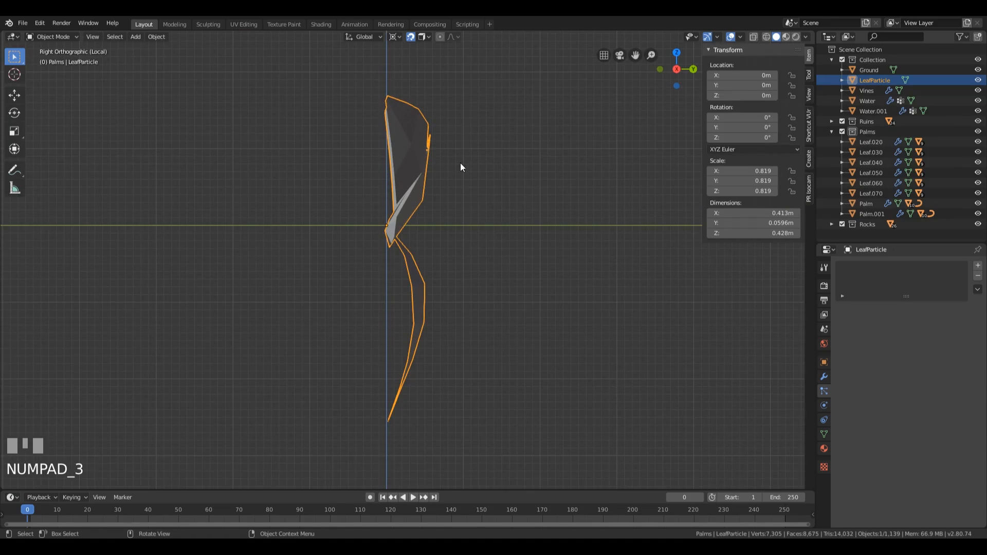
pyautogui.scroll(-4, 473, 181)
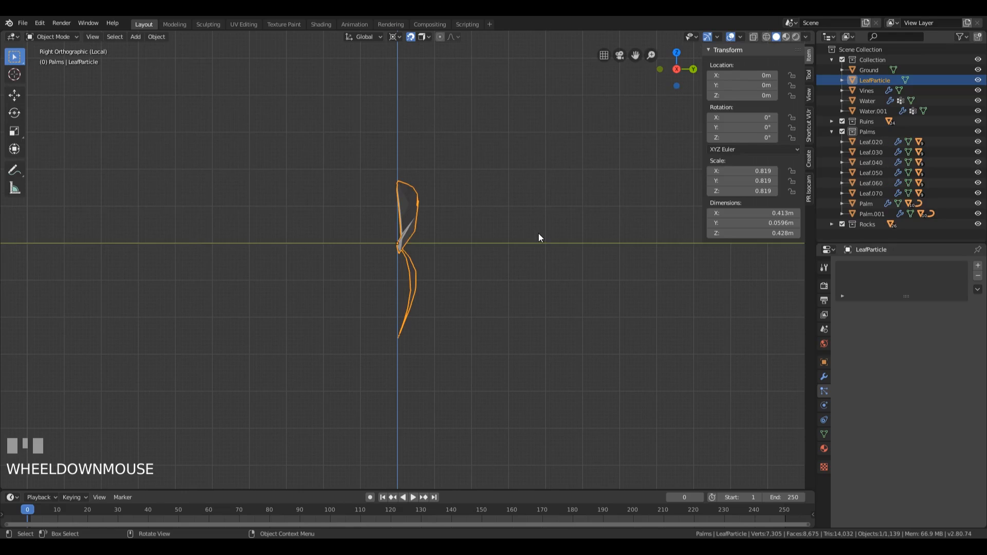
# Step: Move all of LeafParticle's geometry about 0.019 m along Y away from its origin and return to the full scene
pyautogui.press('Tab')
pyautogui.press('a')
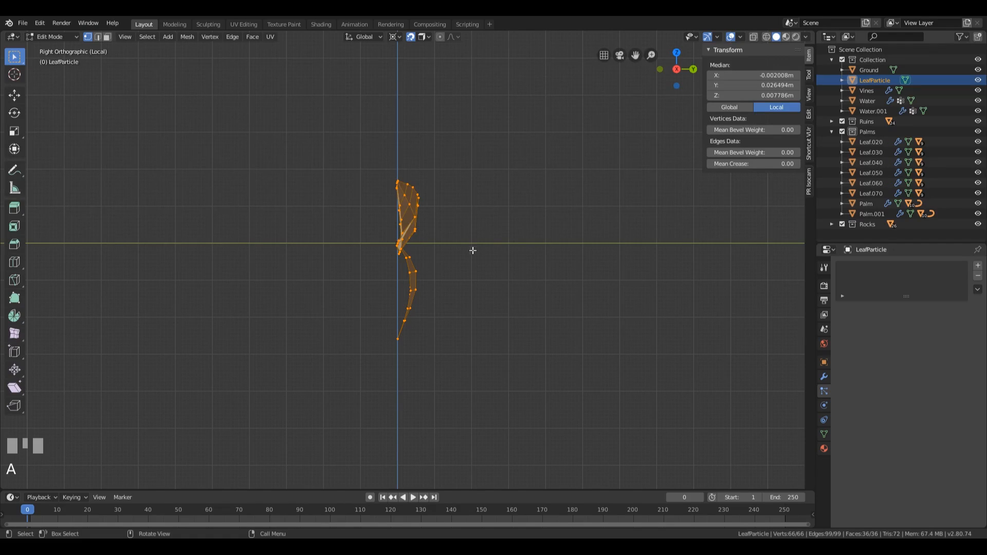
pyautogui.press('g')
pyautogui.press('y')
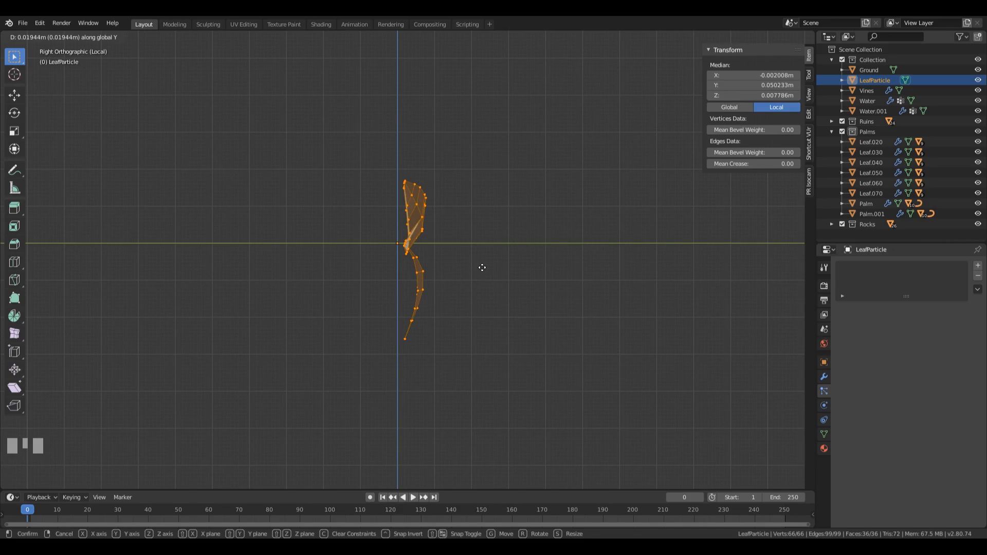
pyautogui.click(482, 267)
pyautogui.press('Tab')
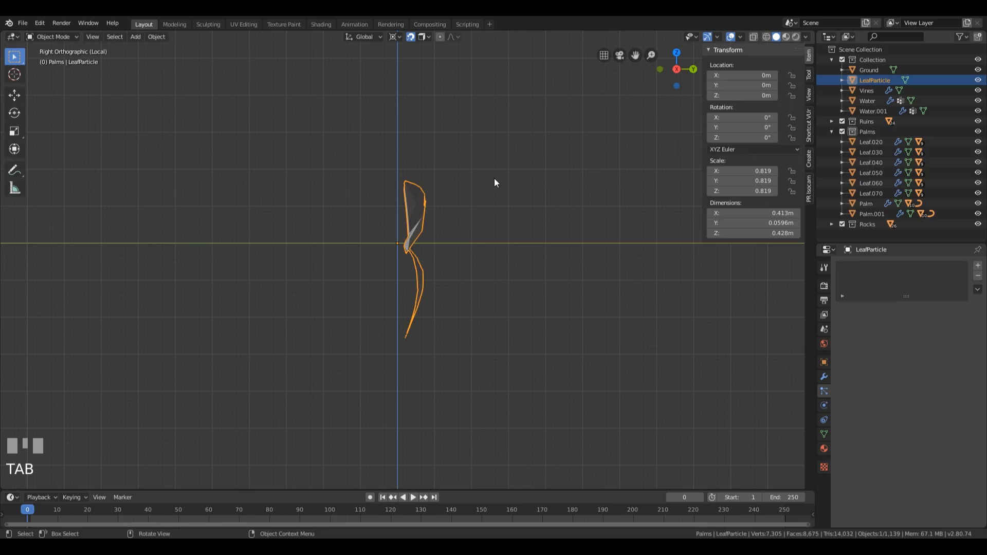
pyautogui.press('KP_Divide')
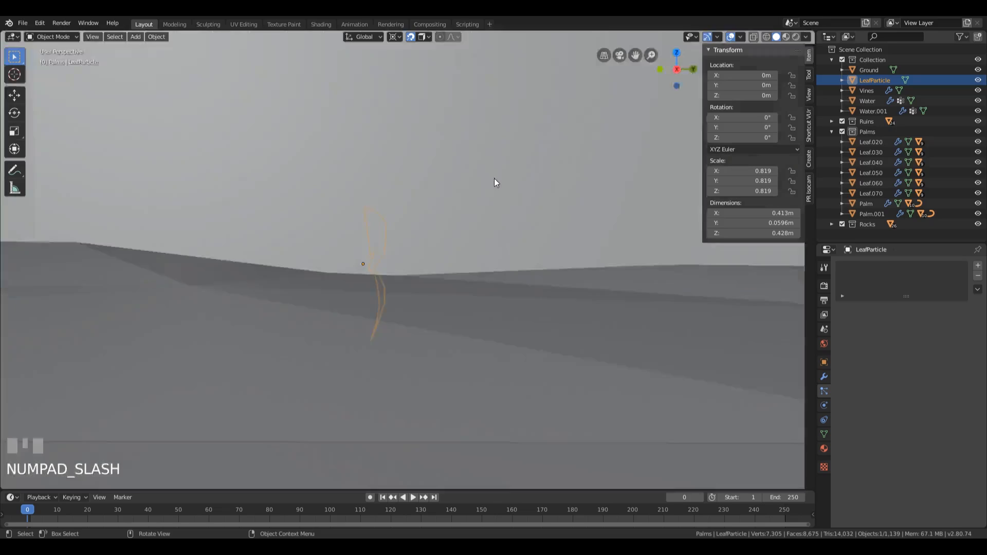
# Step: Inspect the offset leaves on the tall block up close and select the Vines object
pyautogui.moveTo(616, 143); pyautogui.dragTo(347, 213, button='middle')
pyautogui.scroll(3, 520, 257)
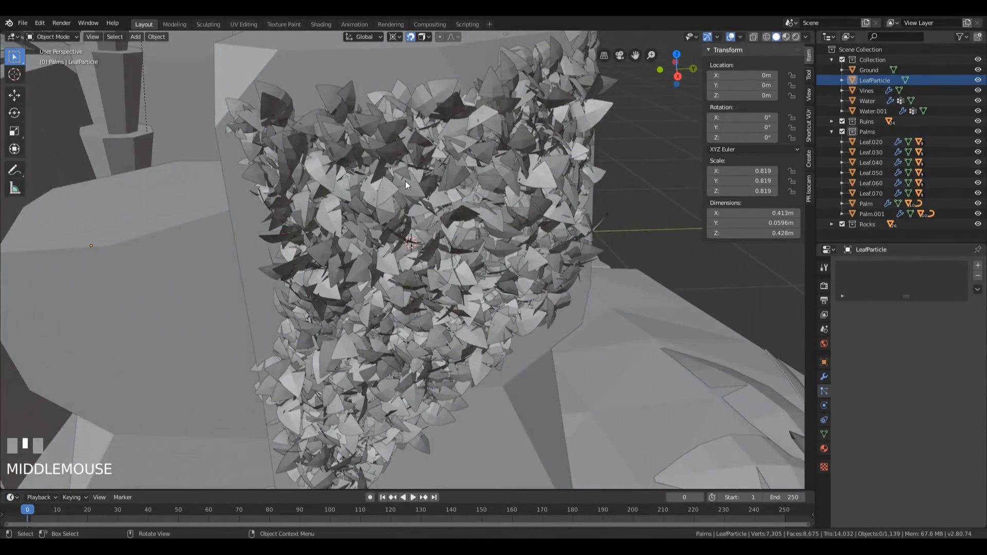
pyautogui.moveTo(406, 181); pyautogui.dragTo(476, 222, button='middle')
pyautogui.click(470, 206)
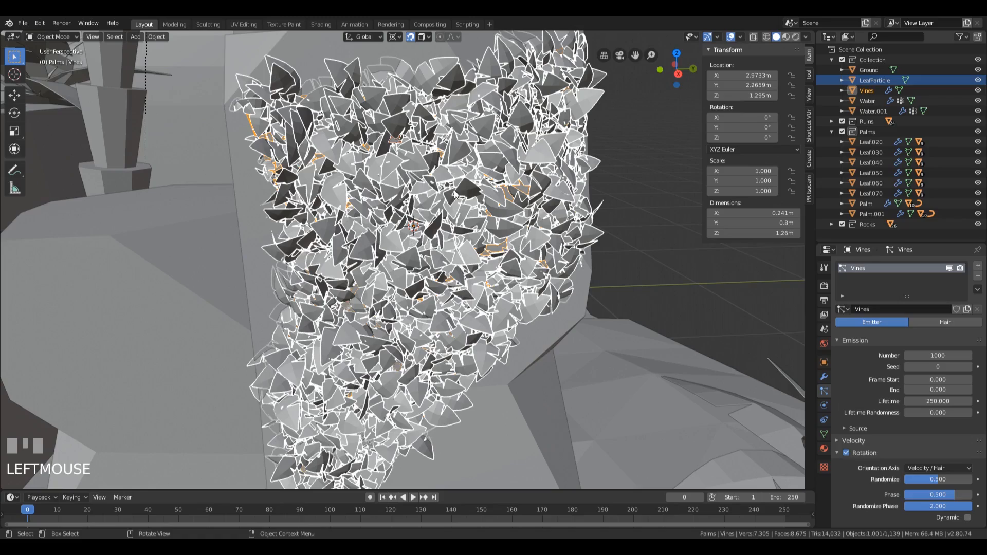
pyautogui.scroll(-2, 609, 241)
pyautogui.scroll(2, 611, 244)
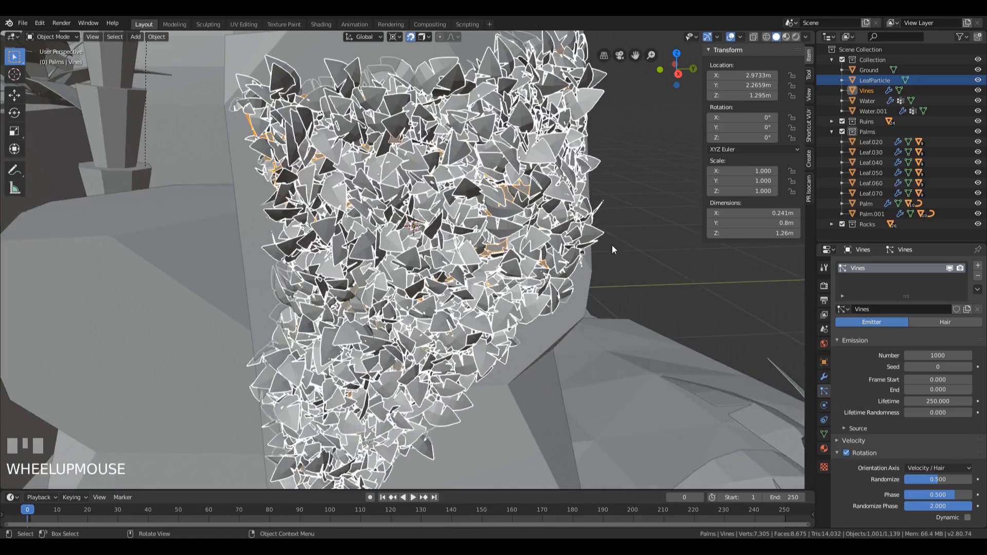
# Step: Reduce the Vines emission Number to 326 and check the leaf coverage on the block
pyautogui.moveTo(941, 355); pyautogui.dragTo(828, 355)
pyautogui.moveTo(592, 304); pyautogui.dragTo(579, 288, button='middle')
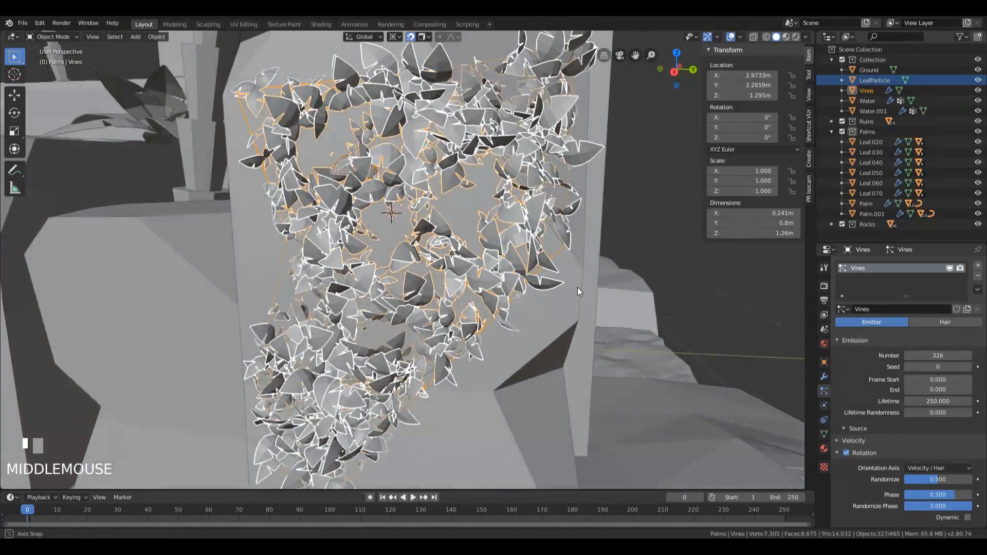
pyautogui.scroll(-3, 577, 288)
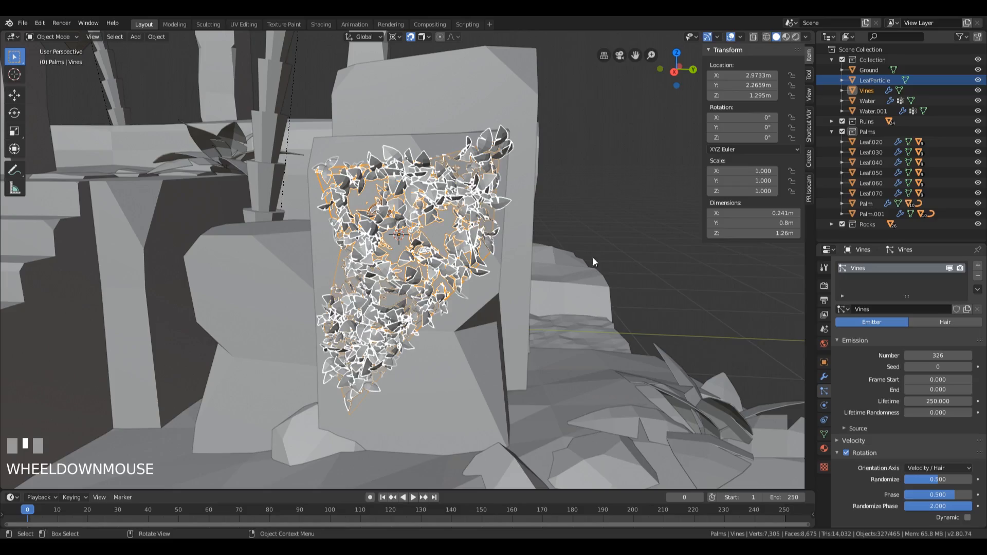
pyautogui.scroll(3, 502, 273)
pyautogui.moveTo(565, 278)
pyautogui.mouseDown(button='middle')
pyautogui.moveTo(562, 247)
pyautogui.moveTo(520, 286)
pyautogui.moveTo(557, 289)
pyautogui.mouseUp(button='middle')
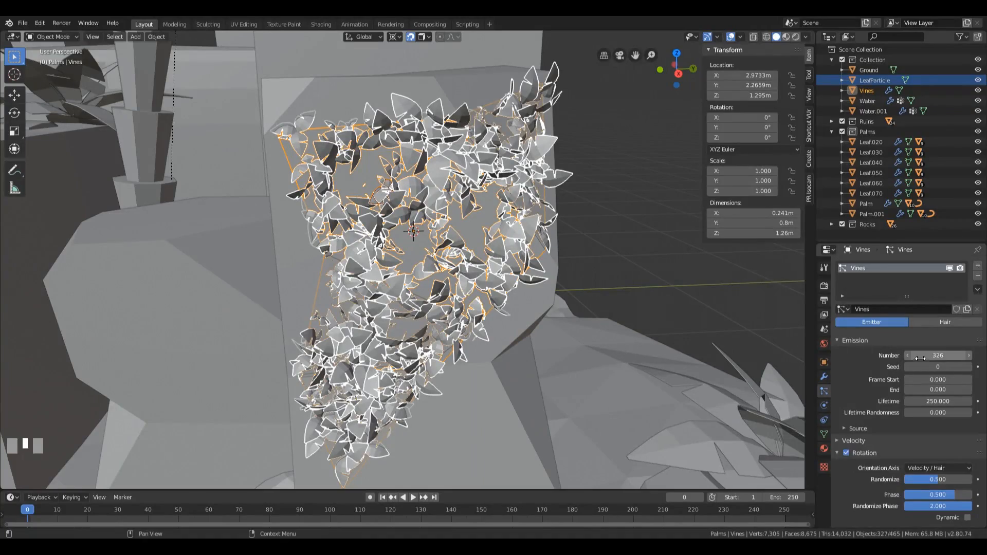
# Step: Set the Vines emission Number to 500
pyautogui.moveTo(938, 356); pyautogui.dragTo(983, 355)
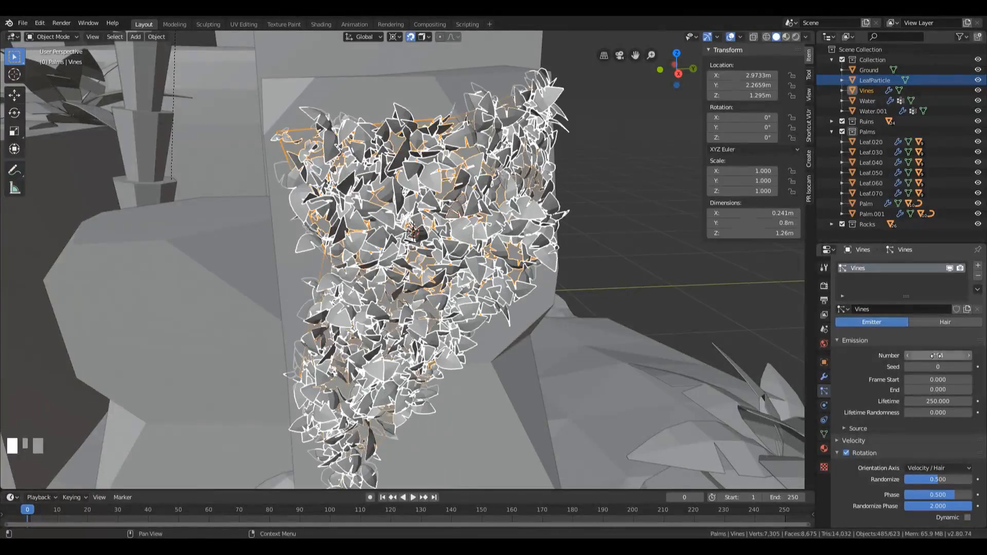
pyautogui.write('00')
pyautogui.press('KP_Enter')
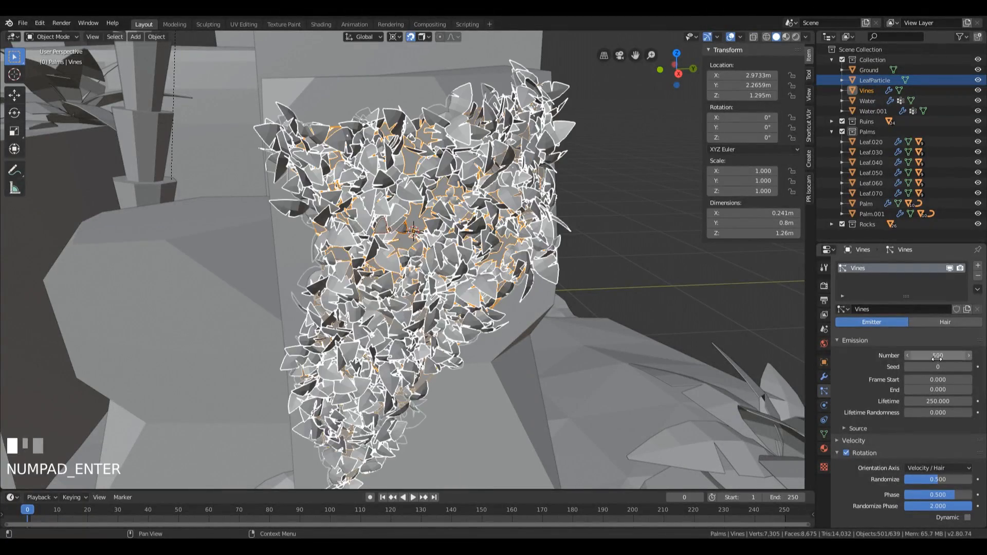
# Step: Examine the vine patch within the whole ruins scene from several angles and distances
pyautogui.scroll(-3, 579, 175)
pyautogui.click(555, 249)
pyautogui.moveTo(556, 249); pyautogui.dragTo(496, 231, button='middle')
pyautogui.scroll(-4, 578, 244)
pyautogui.scroll(-2, 634, 288)
pyautogui.scroll(6, 486, 246)
pyautogui.moveTo(478, 268); pyautogui.dragTo(511, 235, button='middle')
pyautogui.scroll(-5, 448, 261)
pyautogui.moveTo(448, 260); pyautogui.dragTo(548, 309, button='middle')
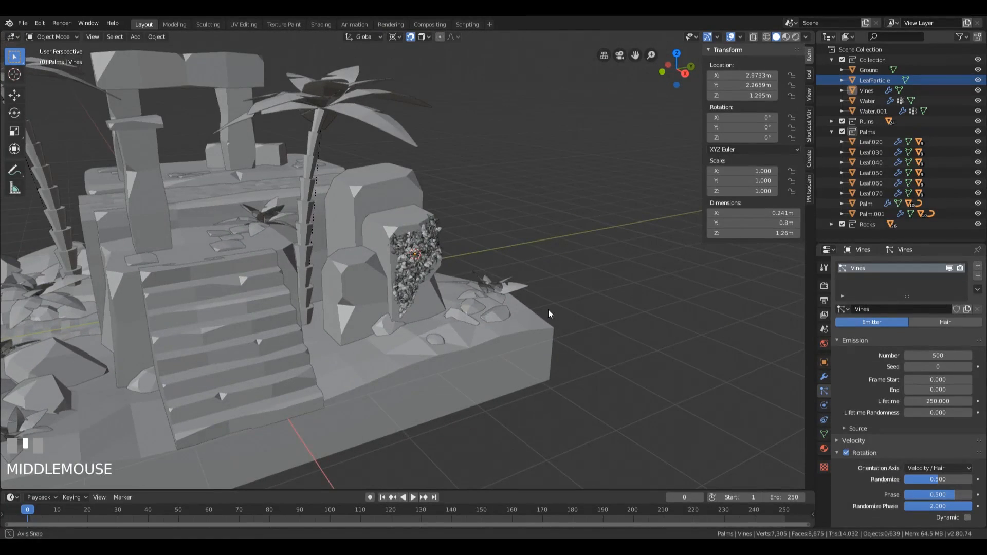
pyautogui.scroll(-2, 574, 255)
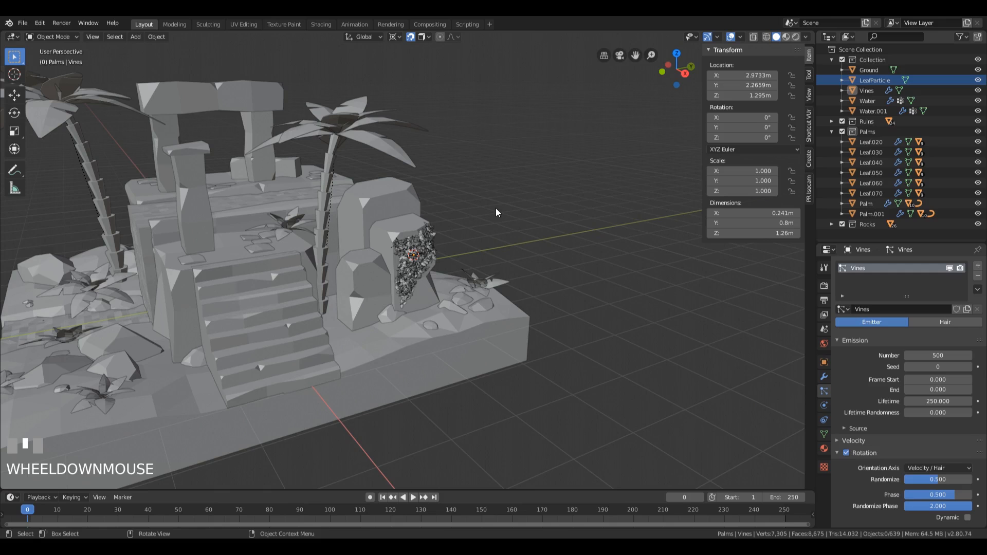
pyautogui.keyDown('shift'); pyautogui.moveTo(416, 140); pyautogui.dragTo(602, 150, button='middle'); pyautogui.keyUp('shift')
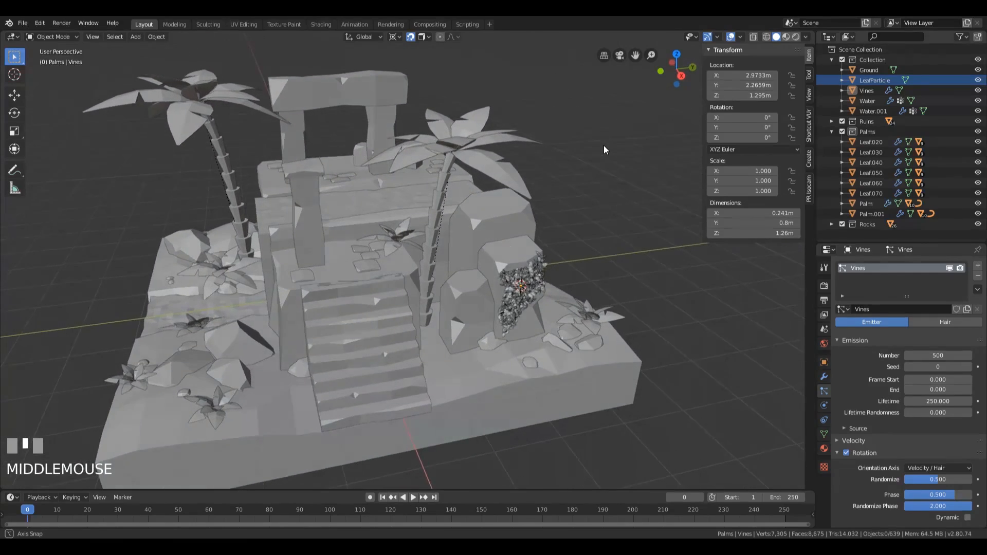
# Step: Place the 3D cursor on the front of the arch's top beam and add a plane there in the main Collection
pyautogui.keyDown('shift'); pyautogui.rightClick(335, 91); pyautogui.keyUp('shift')
pyautogui.moveTo(334, 92)
pyautogui.mouseDown(button='middle')
pyautogui.moveTo(325, 84)
pyautogui.moveTo(400, 72)
pyautogui.moveTo(324, 88)
pyautogui.moveTo(353, 94)
pyautogui.mouseUp(button='middle')
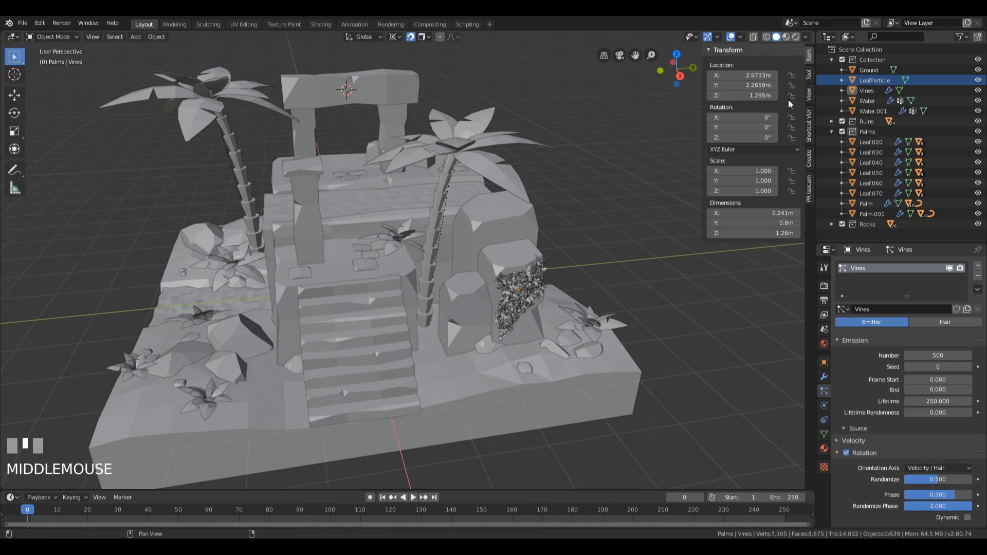
pyautogui.click(877, 59)
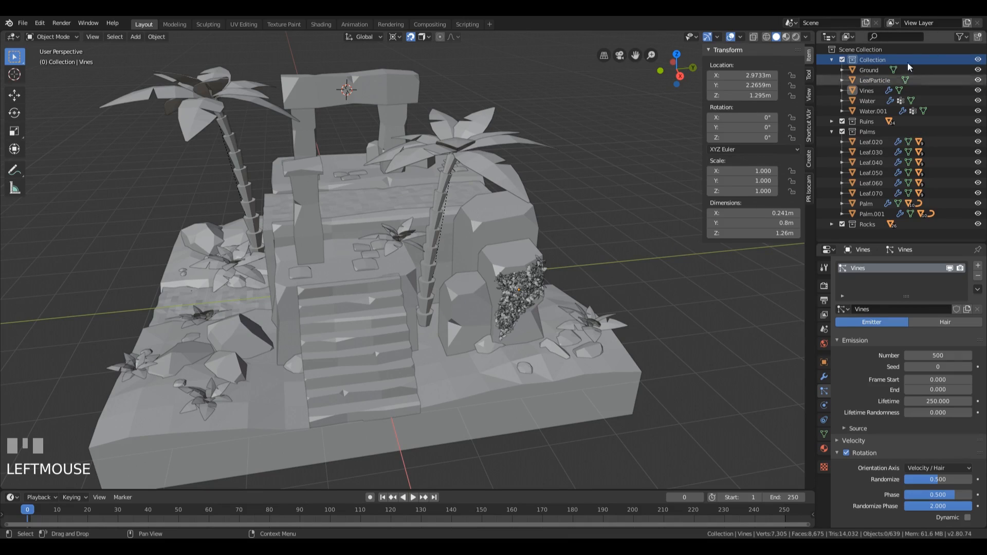
pyautogui.click(833, 132)
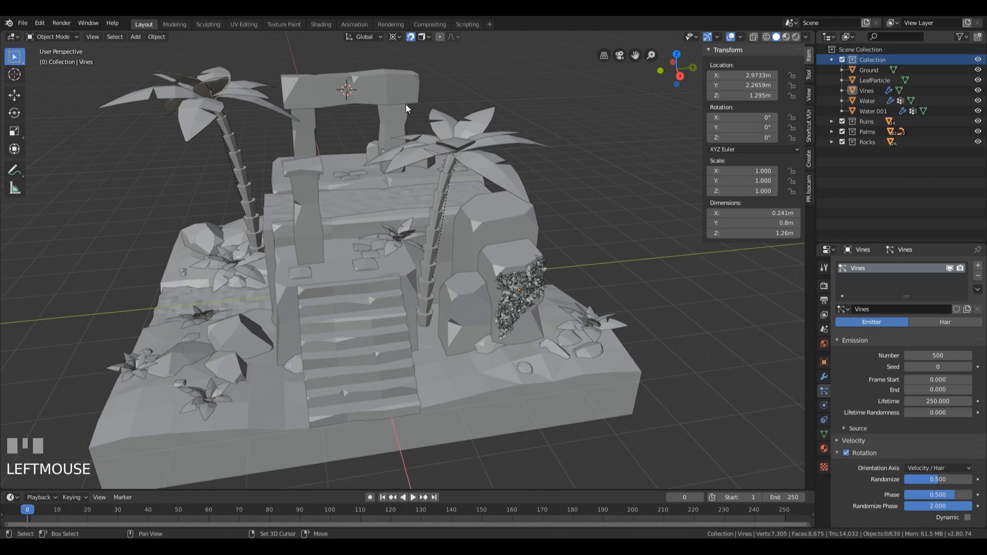
pyautogui.hotkey('shift', 'a')
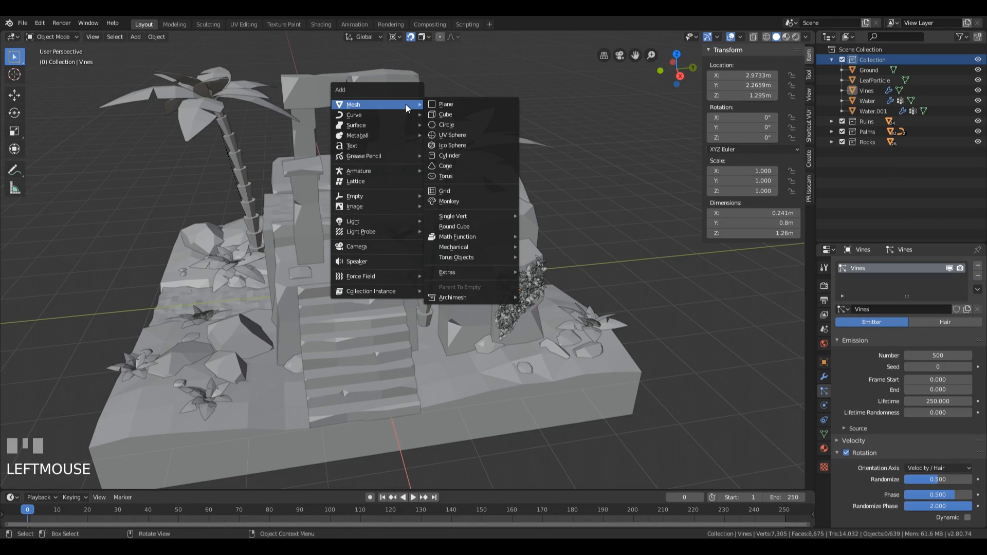
pyautogui.click(468, 104)
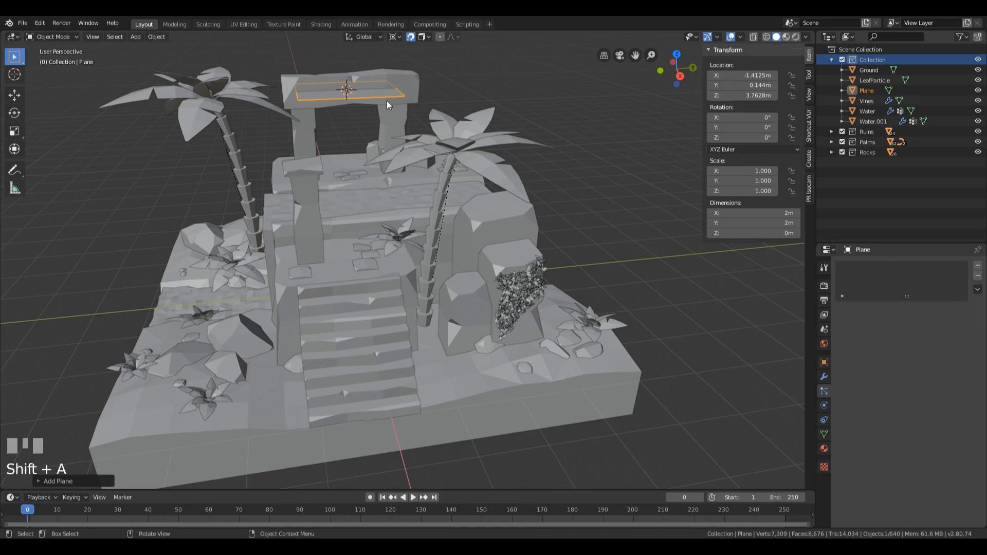
# Step: Merge all of the new plane's vertices at their center into a single vertex
pyautogui.moveTo(386, 100); pyautogui.dragTo(392, 109, button='middle')
pyautogui.press('Tab')
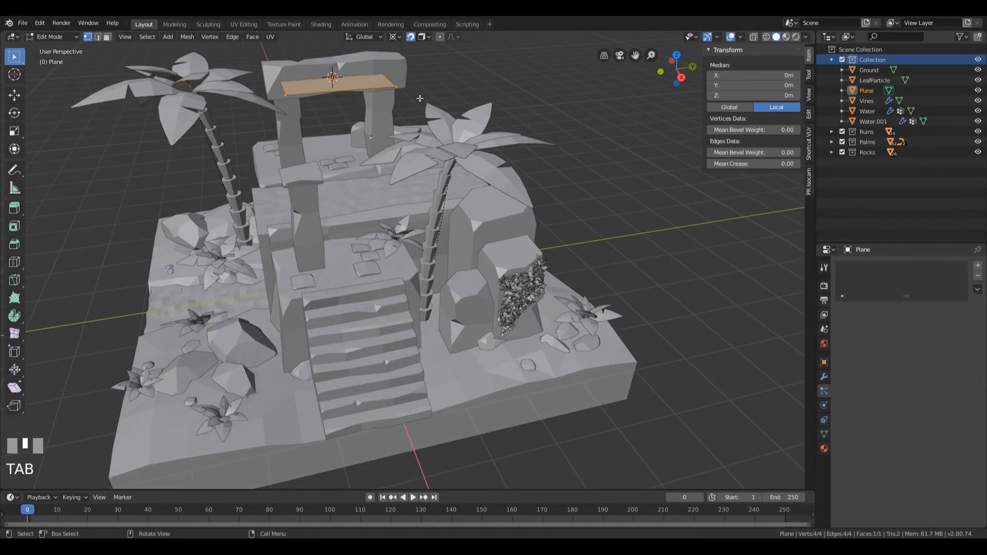
pyautogui.hotkey('alt', 'm')
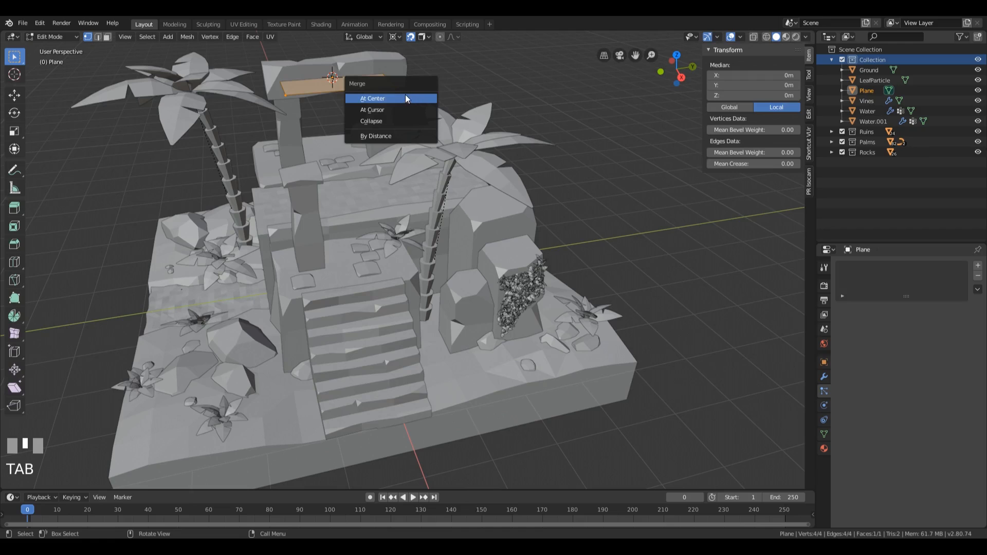
pyautogui.click(405, 94)
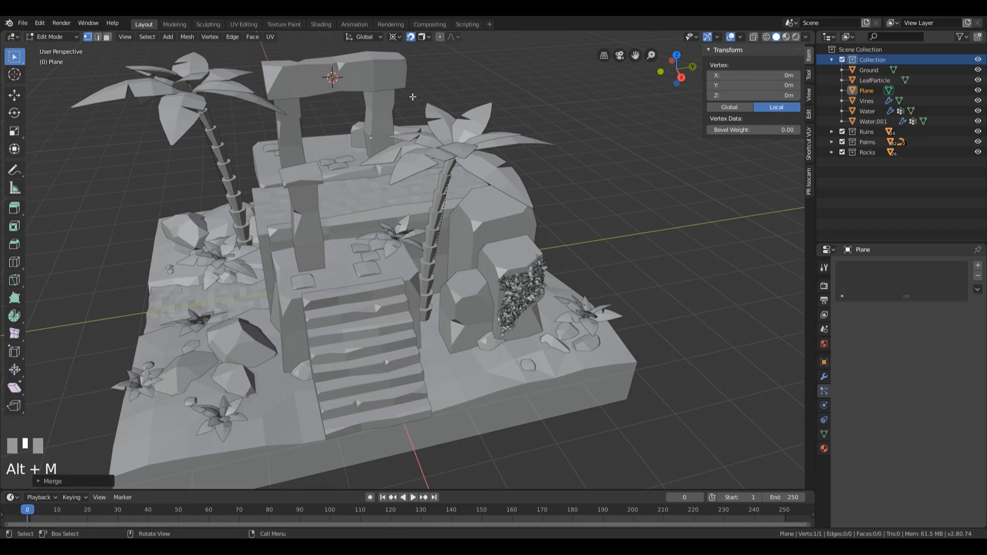
# Step: Move the single vertex with snapping on to near the upper edge of the arch beam's front face, about Y -0.57 m and Z 0.24 m
pyautogui.press('KP_3')
pyautogui.scroll(6, 416, 103)
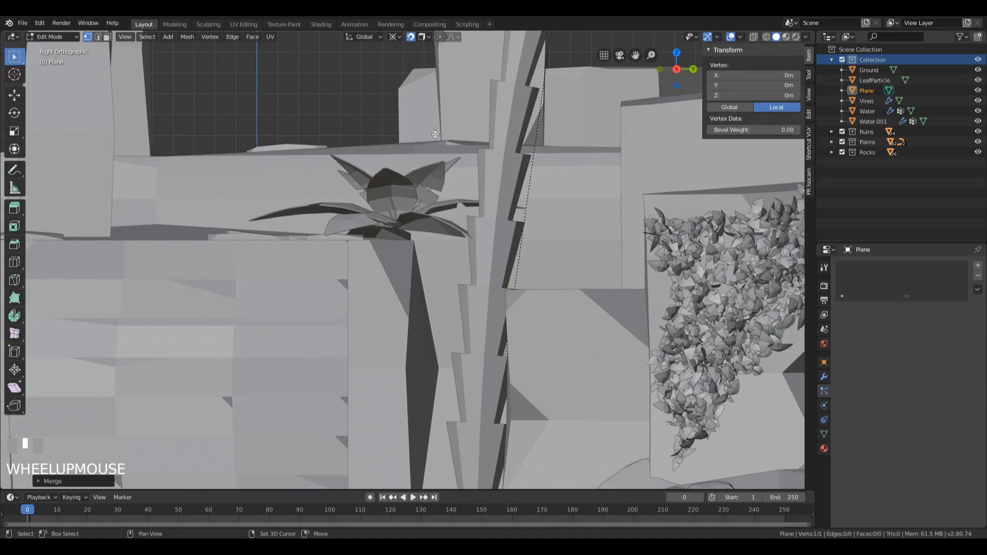
pyautogui.keyDown('shift'); pyautogui.moveTo(435, 134); pyautogui.dragTo(400, 271, button='middle'); pyautogui.keyUp('shift')
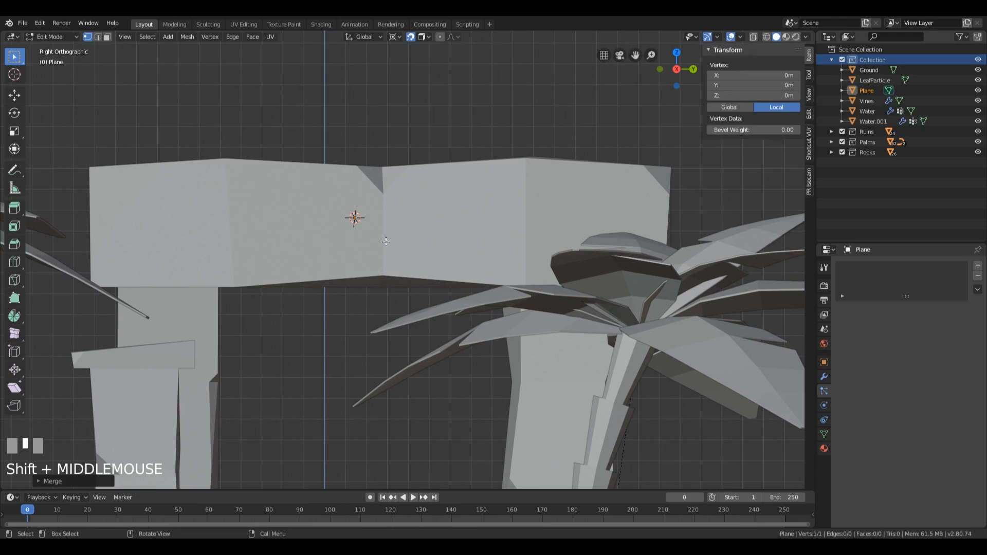
pyautogui.press('g')
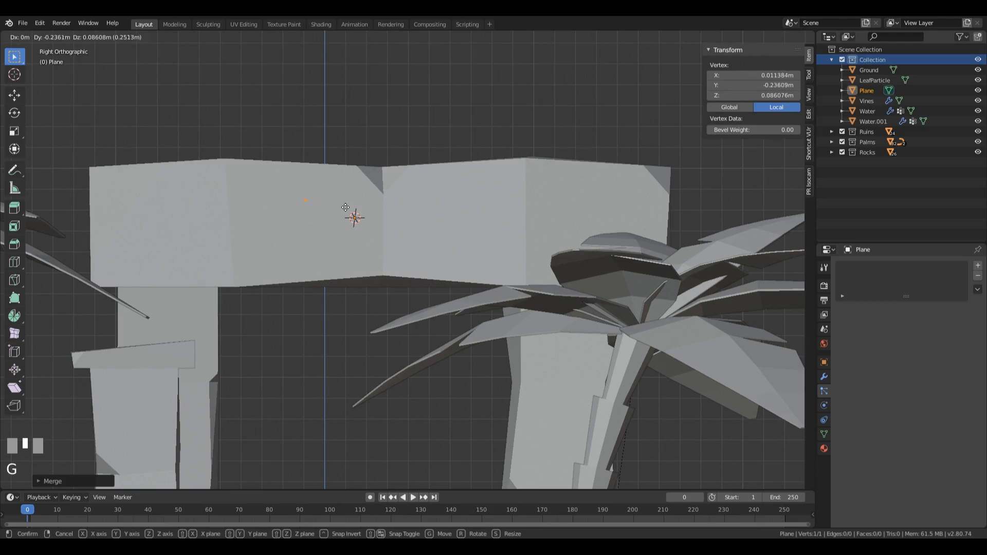
pyautogui.click(276, 176)
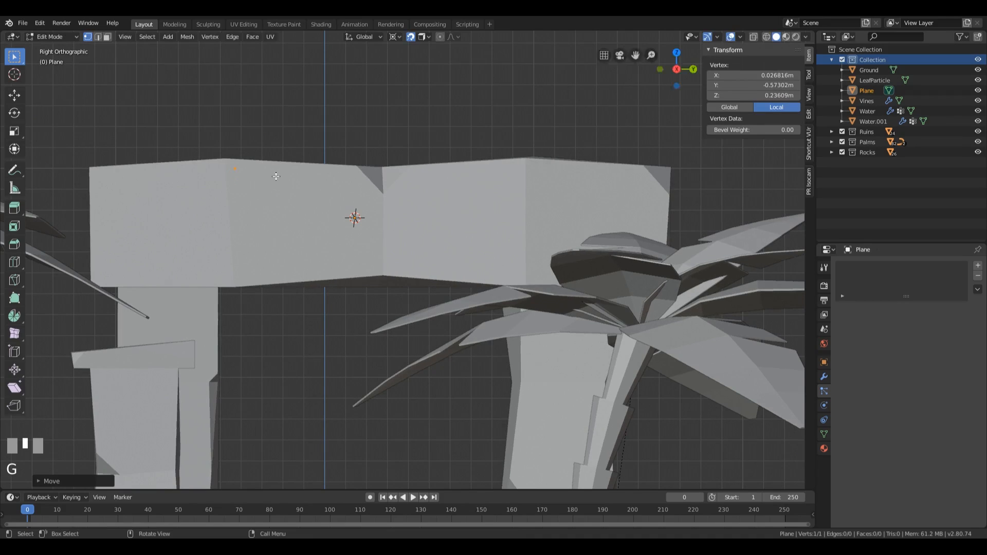
pyautogui.click(411, 37)
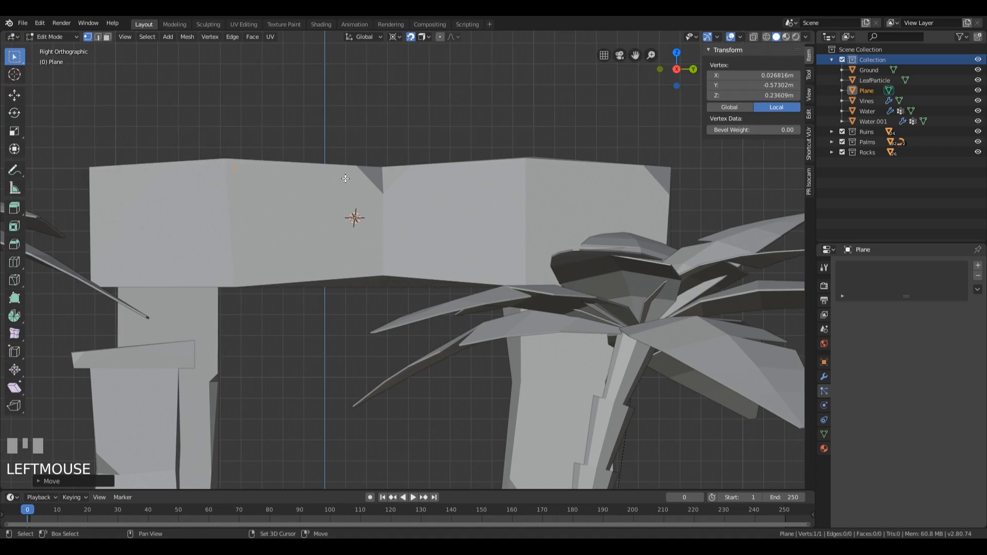
pyautogui.hotkey('shift', 'Tab')
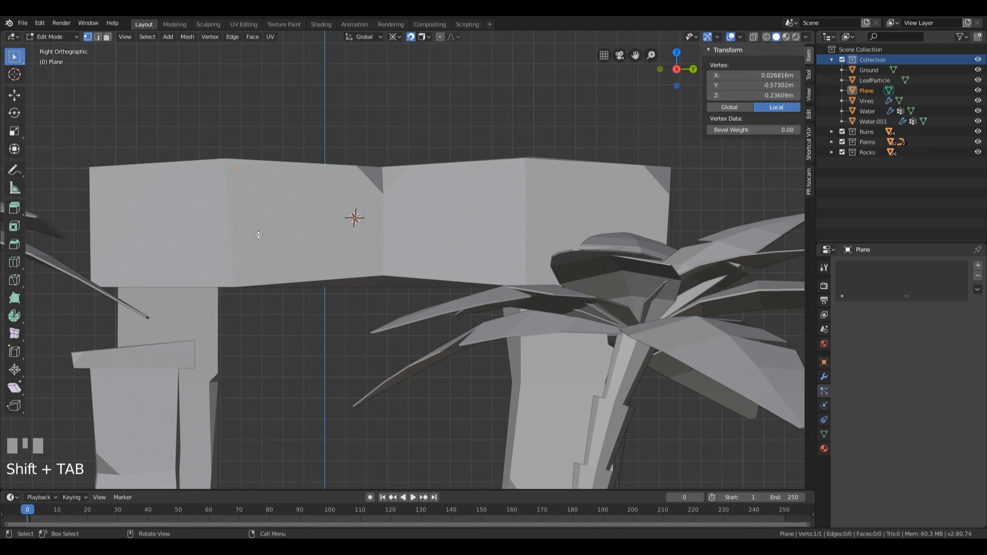
pyautogui.moveTo(236, 258); pyautogui.dragTo(288, 253, button='middle')
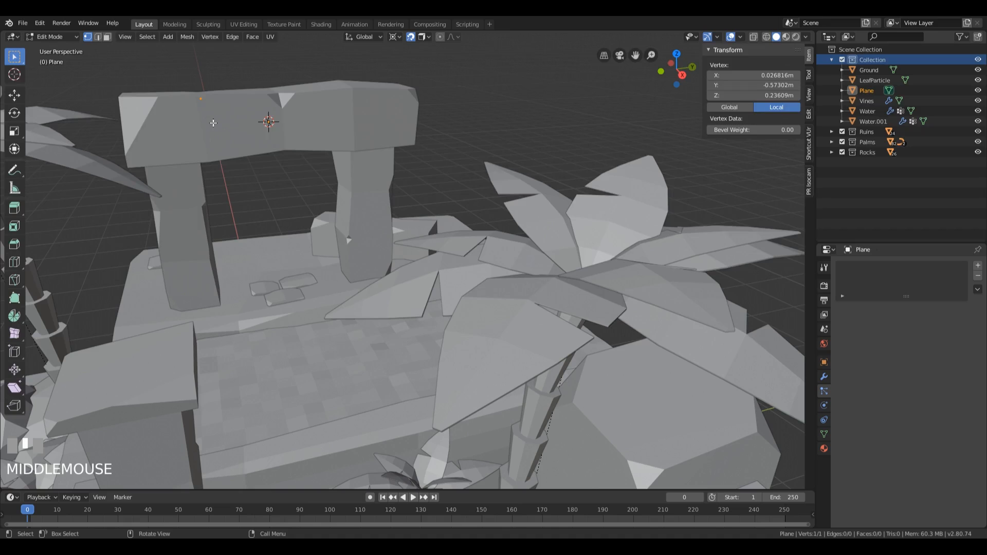
# Step: Extrude the vertex down to about Z -0.27 m, across and up to about Y -0.13 m, Z 0.20 m, on the beam's front face
pyautogui.press('KP_3')
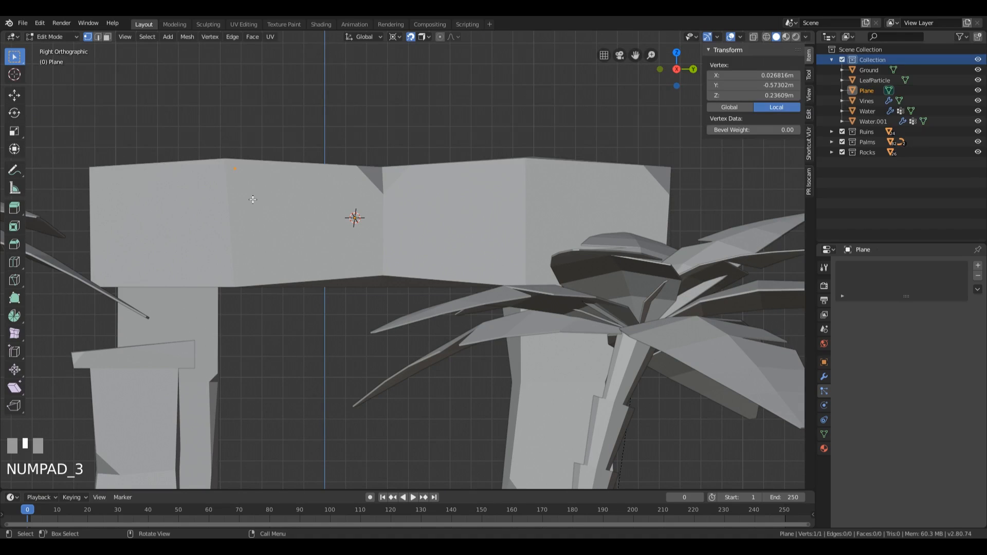
pyautogui.moveTo(246, 200); pyautogui.dragTo(325, 255, button='middle')
pyautogui.scroll(3, 325, 254)
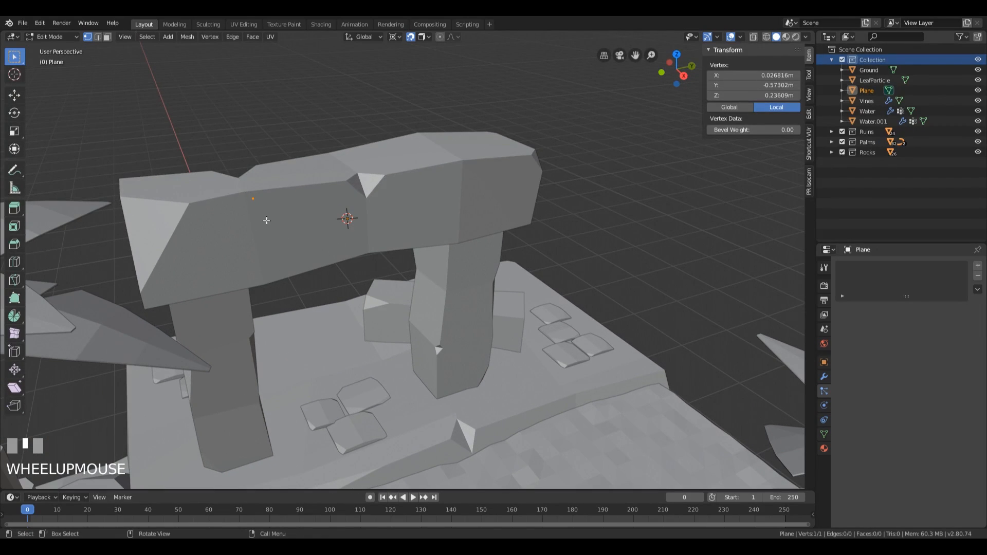
pyautogui.press('e')
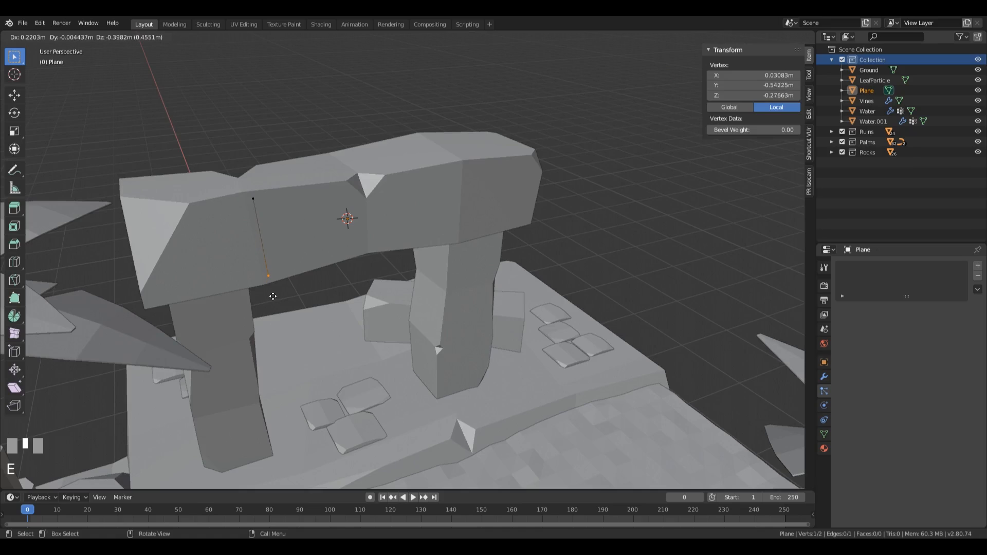
pyautogui.click(269, 295)
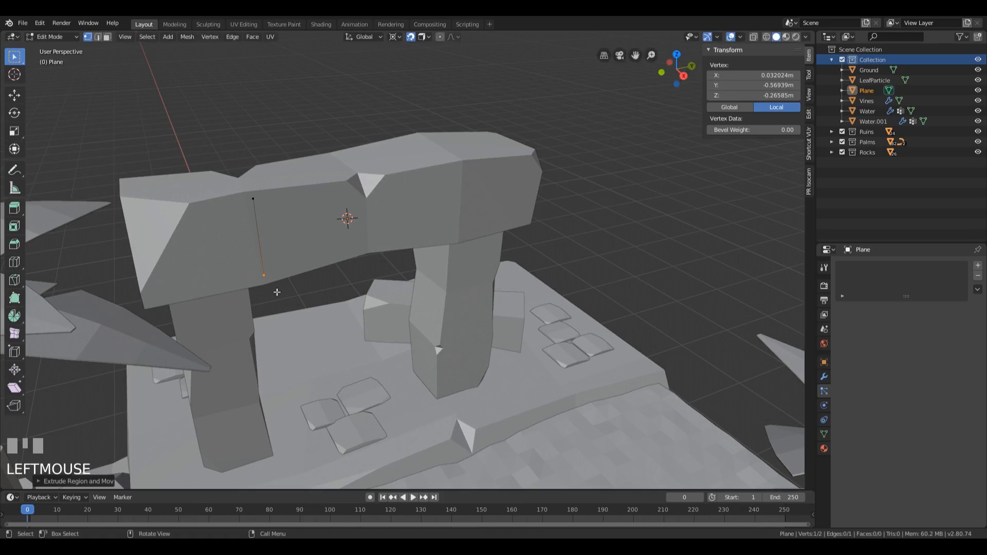
pyautogui.press('e')
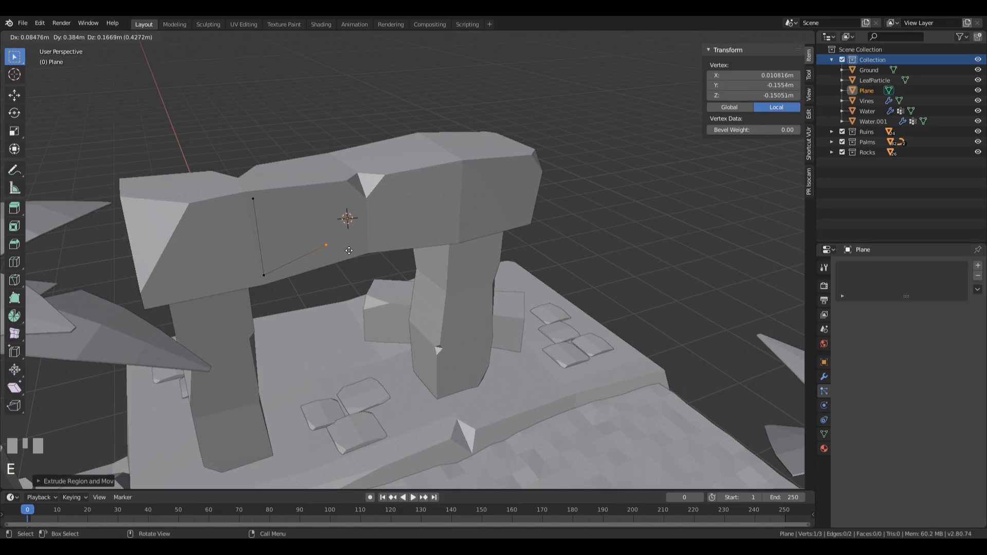
pyautogui.click(350, 247)
pyautogui.press('e')
pyautogui.click(350, 182)
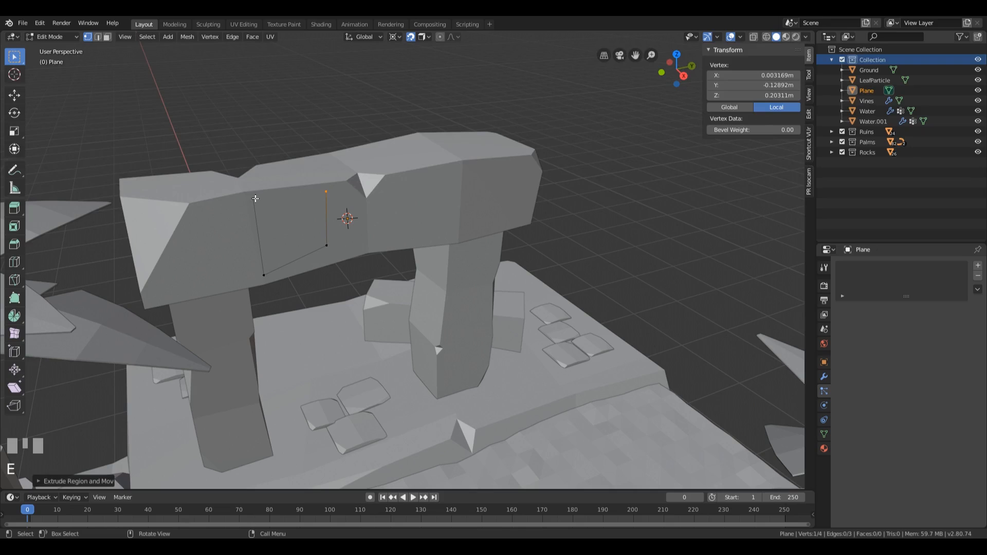
# Step: Fill the four outlined vertices on the beam's front with a face
pyautogui.keyDown('shift'); pyautogui.click(254, 199); pyautogui.keyUp('shift')
pyautogui.keyDown('shift'); pyautogui.click(264, 275); pyautogui.keyUp('shift')
pyautogui.keyDown('shift'); pyautogui.click(327, 245); pyautogui.keyUp('shift')
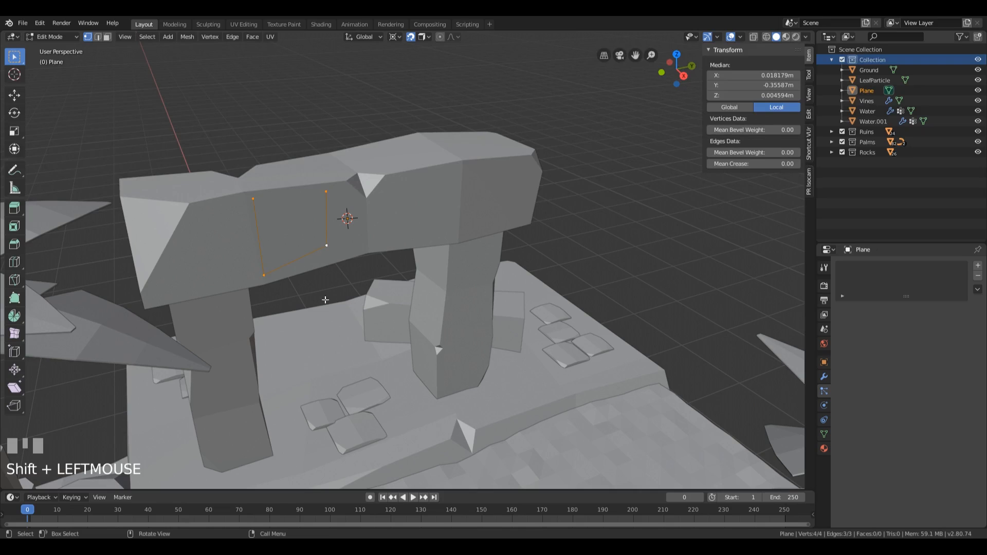
pyautogui.press('f')
# Step: Extrude the quad's upper inner corner to the beam's notch near Y 0.13 m, Z 0.08 m, and down to about Z -0.20 m
pyautogui.moveTo(321, 229)
pyautogui.mouseDown(button='middle')
pyautogui.moveTo(313, 223)
pyautogui.moveTo(322, 221)
pyautogui.mouseUp(button='middle')
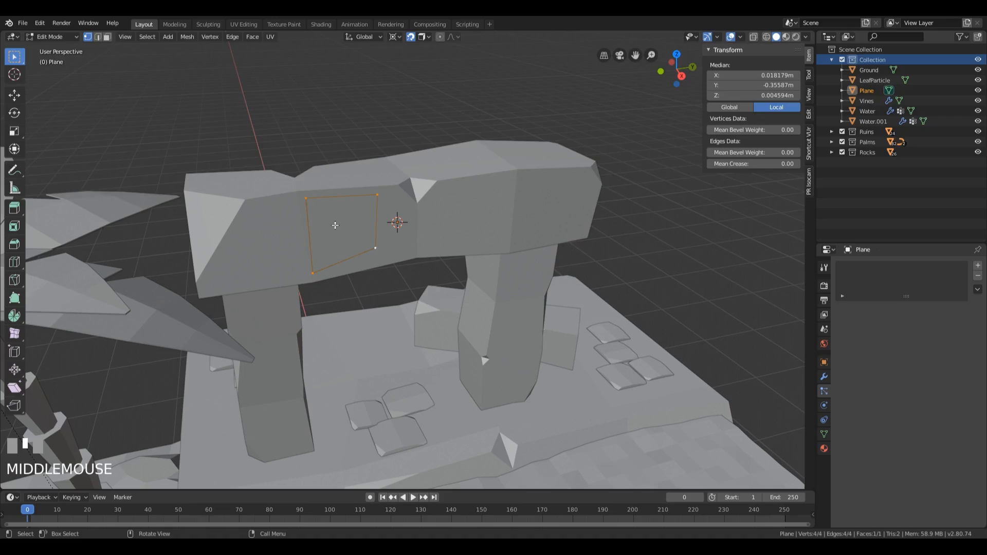
pyautogui.press('KP_Decimal')
pyautogui.scroll(-5, 325, 221)
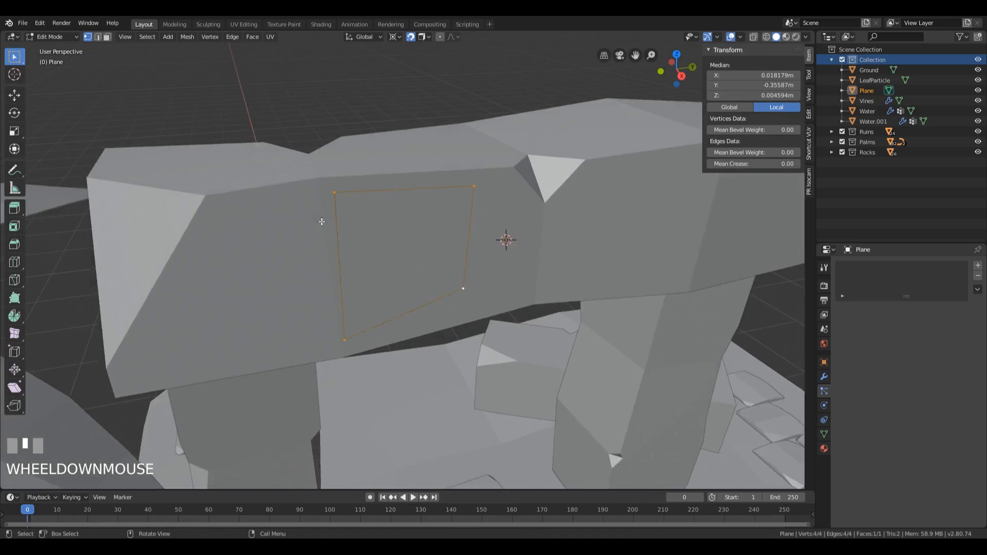
pyautogui.scroll(-3, 326, 224)
pyautogui.moveTo(467, 280); pyautogui.dragTo(437, 265, button='middle')
pyautogui.click(448, 229)
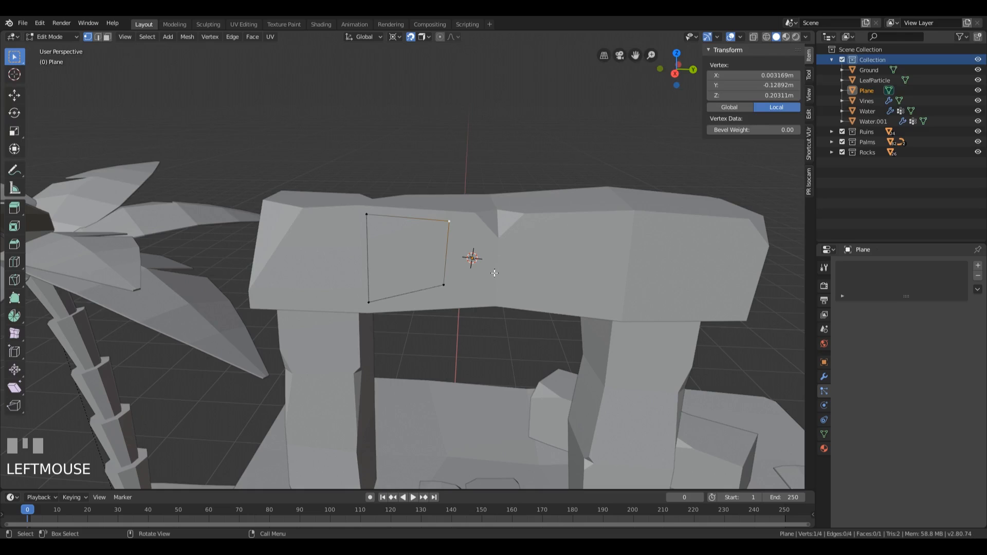
pyautogui.press('e')
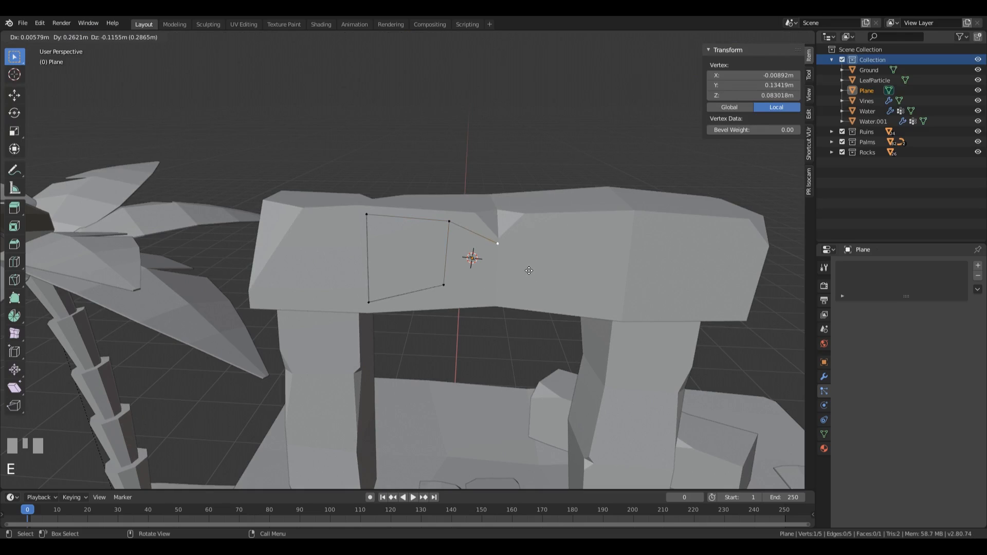
pyautogui.click(529, 270)
pyautogui.press('e')
pyautogui.click(514, 320)
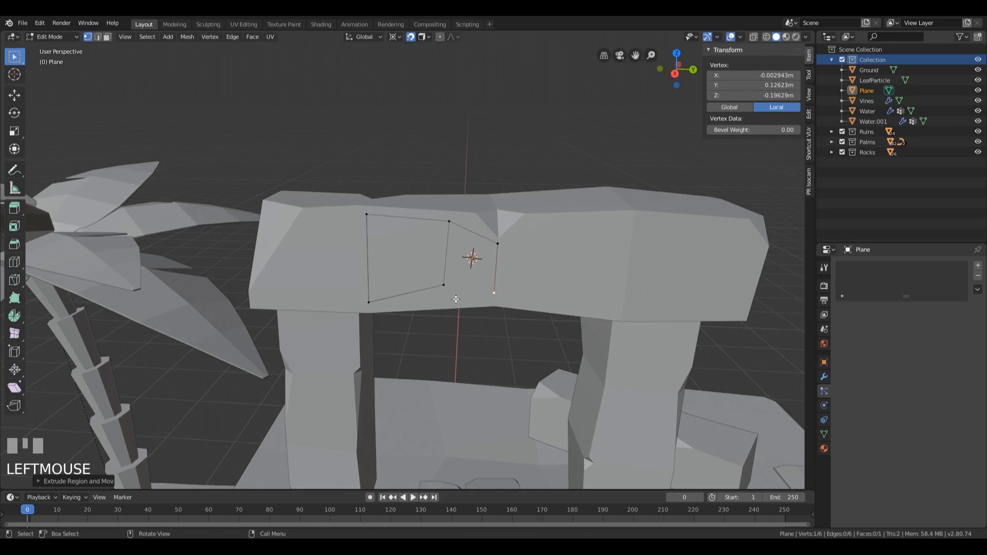
# Step: Fill the gap between the first quad and the two new notch vertices with a face
pyautogui.keyDown('shift'); pyautogui.click(449, 221); pyautogui.keyUp('shift')
pyautogui.keyDown('shift'); pyautogui.click(497, 243); pyautogui.keyUp('shift')
pyautogui.keyDown('shift'); pyautogui.click(444, 285); pyautogui.keyUp('shift')
pyautogui.press('f')
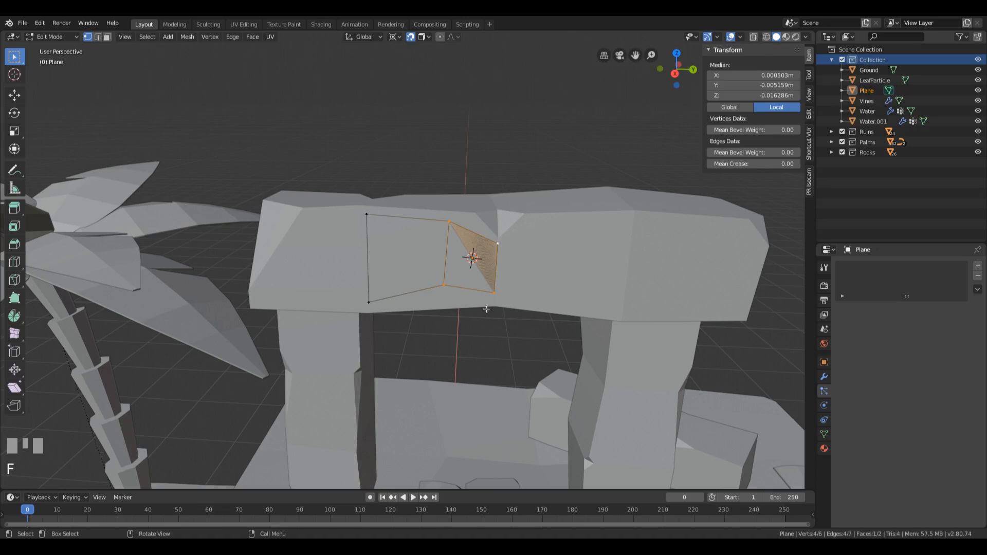
# Step: Extrude the patch's end edge at the notch farther along the beam and scale it up, centring it near Y 0.40 m
pyautogui.click(496, 242)
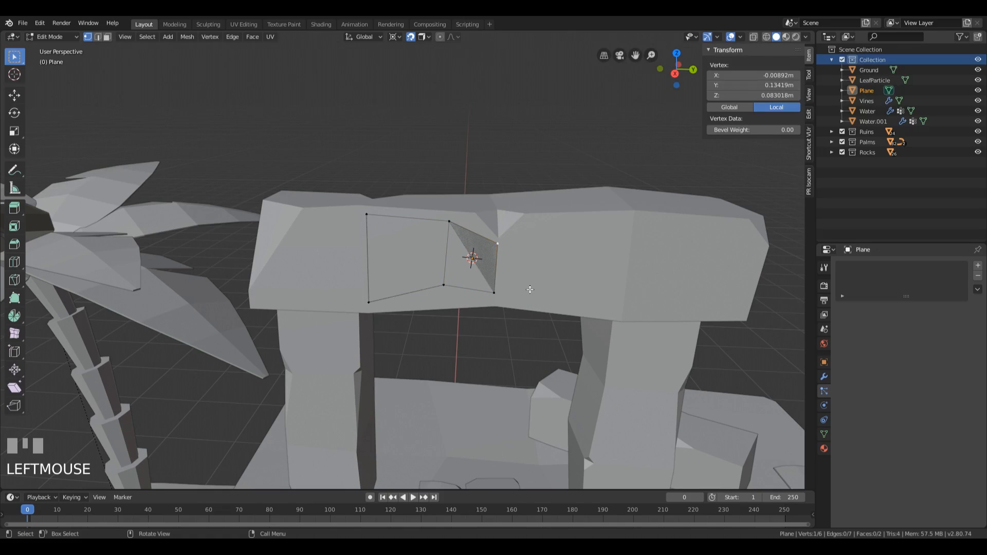
pyautogui.press('2')
pyautogui.click(496, 270)
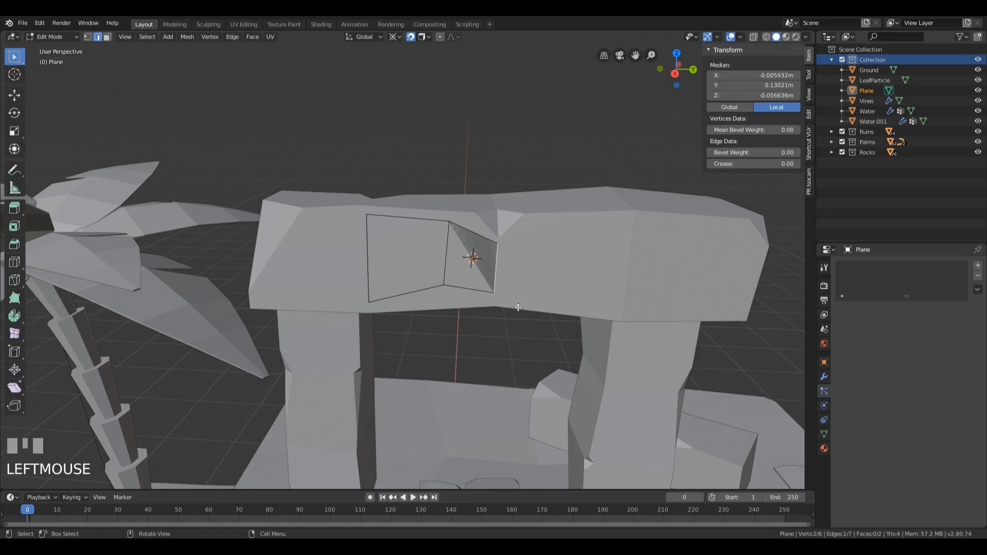
pyautogui.press('e')
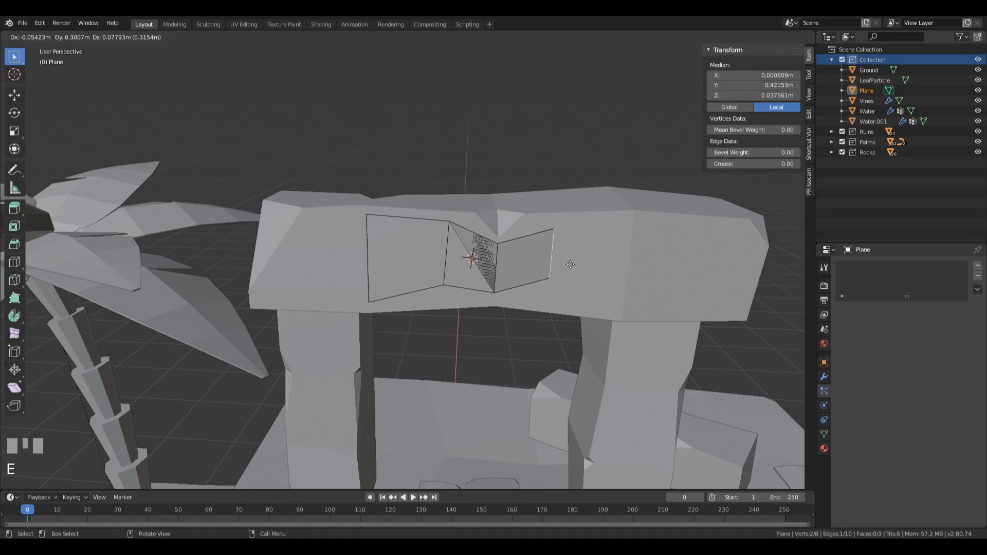
pyautogui.click(566, 267)
pyautogui.press('s')
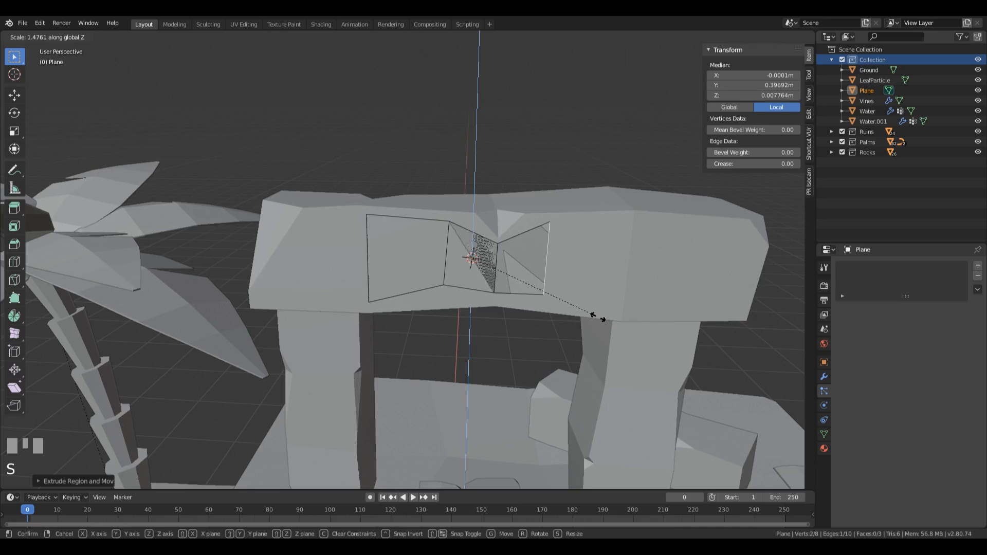
pyautogui.click(594, 318)
# Step: Extrude the end edge's upper and lower vertices separately to above the far pillar, the lower one to about Y 0.79 m, Z -0.29 m
pyautogui.press('1')
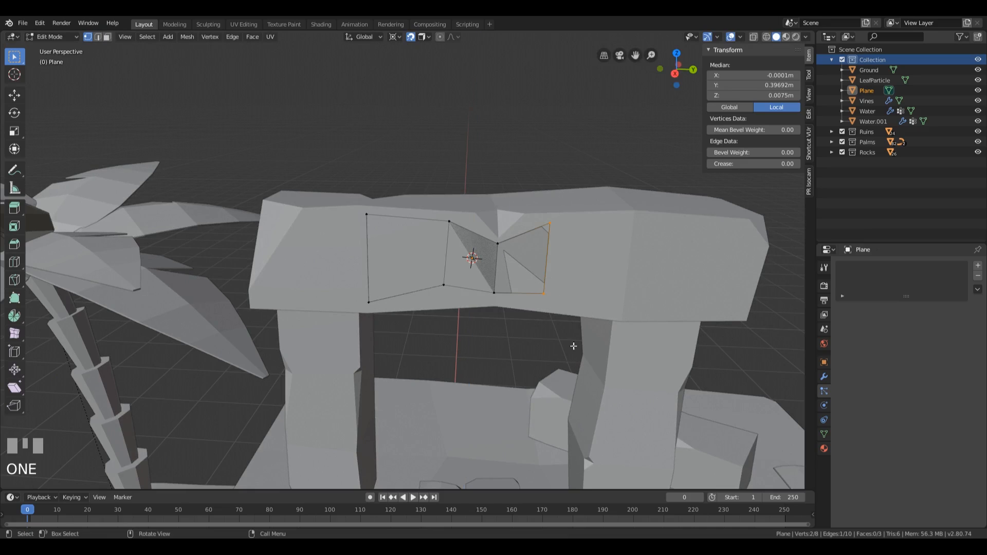
pyautogui.click(558, 239)
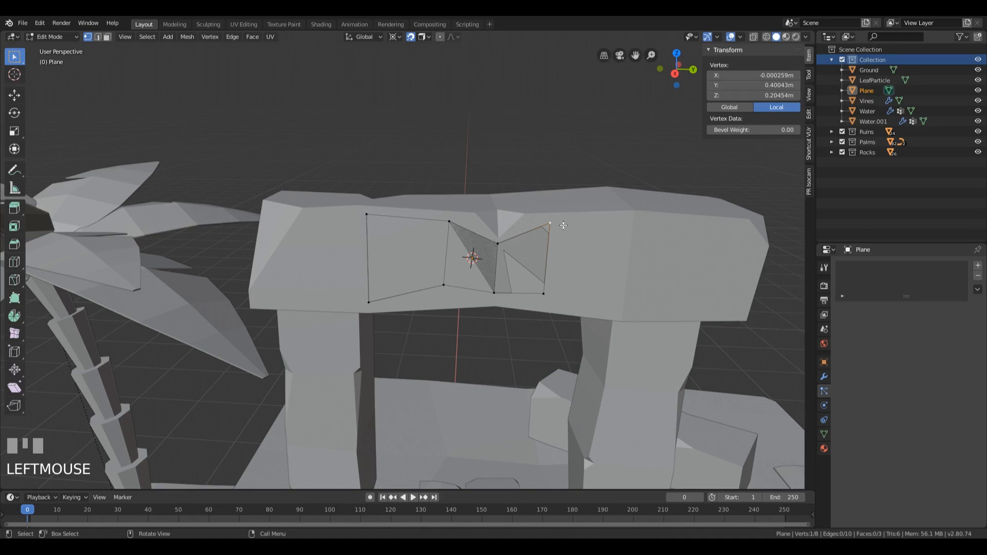
pyautogui.press('e')
pyautogui.click(645, 223)
pyautogui.click(546, 295)
pyautogui.press('e')
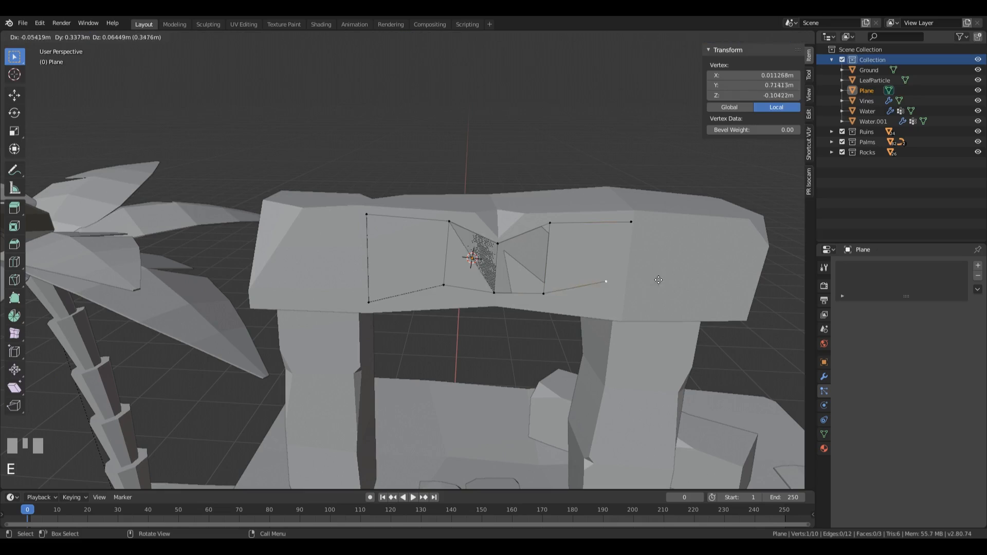
pyautogui.click(667, 314)
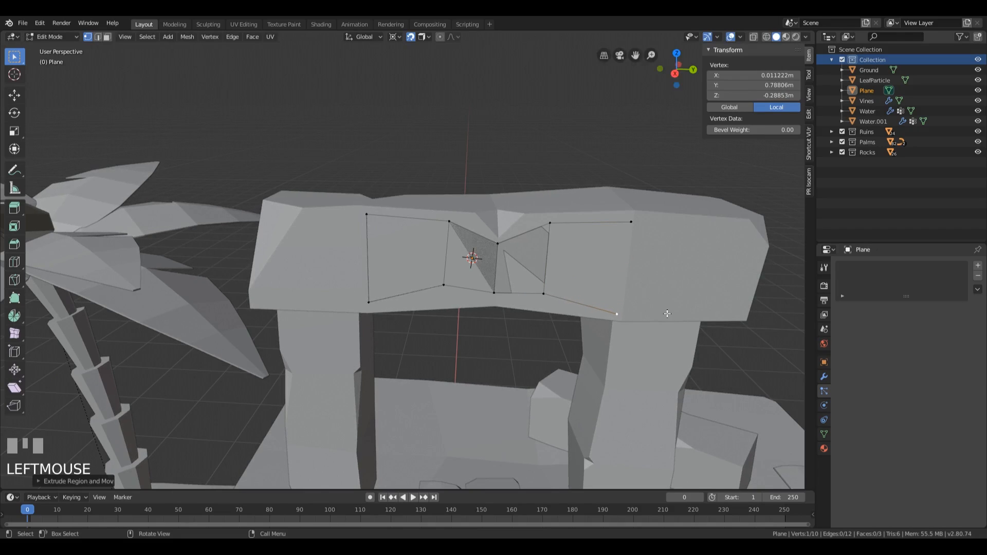
# Step: Fill the four vertices leading to the far pillar with a face
pyautogui.keyDown('shift'); pyautogui.click(544, 293); pyautogui.keyUp('shift')
pyautogui.keyDown('shift'); pyautogui.click(550, 223); pyautogui.keyUp('shift')
pyautogui.keyDown('shift'); pyautogui.click(632, 223); pyautogui.keyUp('shift')
pyautogui.press('f')
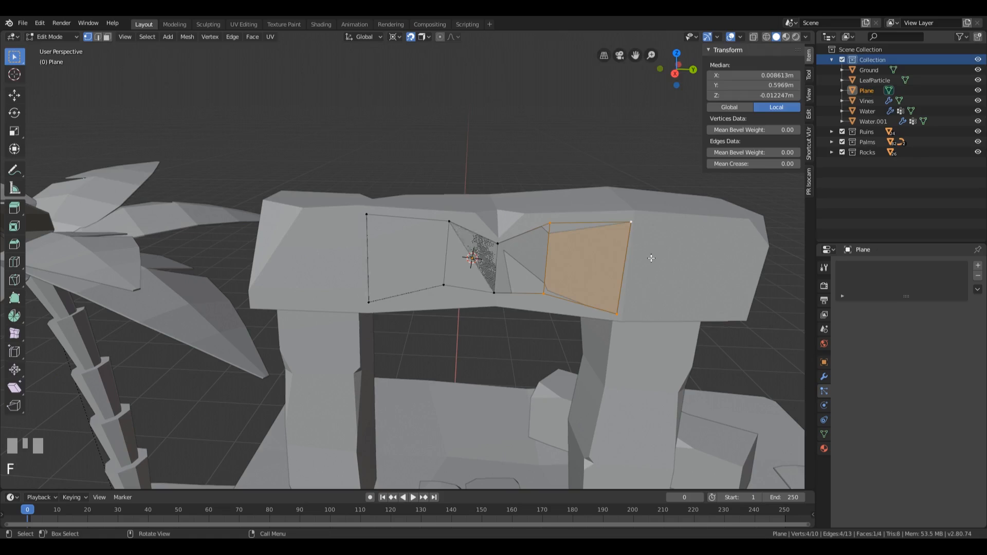
# Step: Extrude the lower end vertex to about Y 1.23 m, Z -0.17 m, and on to about Y 1.42 m, Z 0.13 m, near the beam's end
pyautogui.click(622, 322)
pyautogui.press('e')
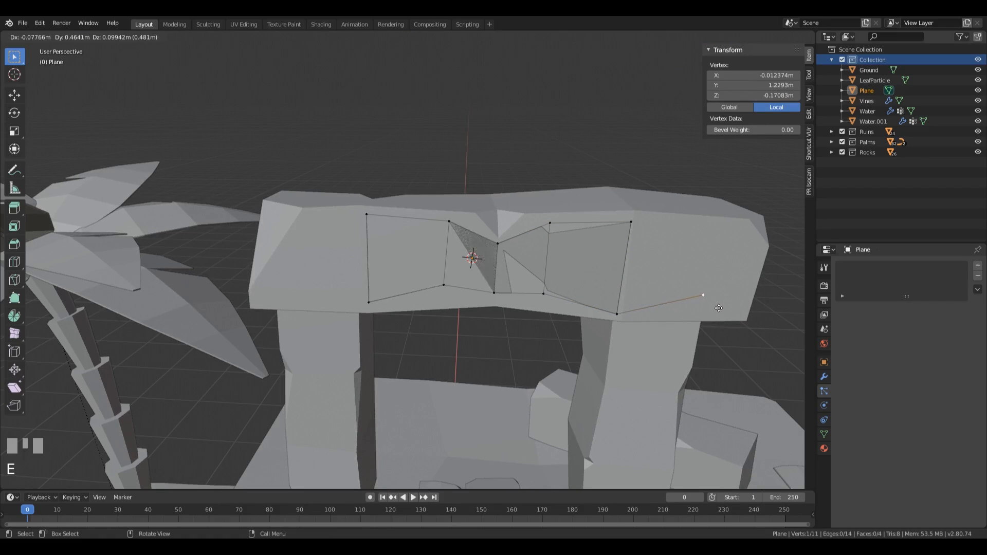
pyautogui.click(718, 308)
pyautogui.press('e')
pyautogui.click(773, 240)
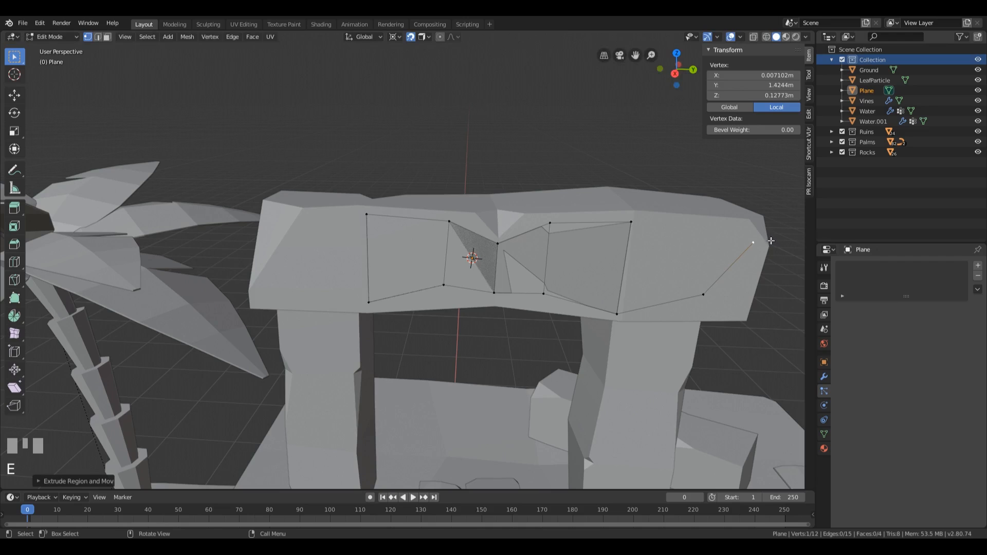
# Step: Fill the last four vertices at the beam's far end with a four-sided face
pyautogui.click(636, 224)
pyautogui.keyDown('shift'); pyautogui.click(620, 314); pyautogui.keyUp('shift')
pyautogui.keyDown('shift'); pyautogui.click(702, 295); pyautogui.keyUp('shift')
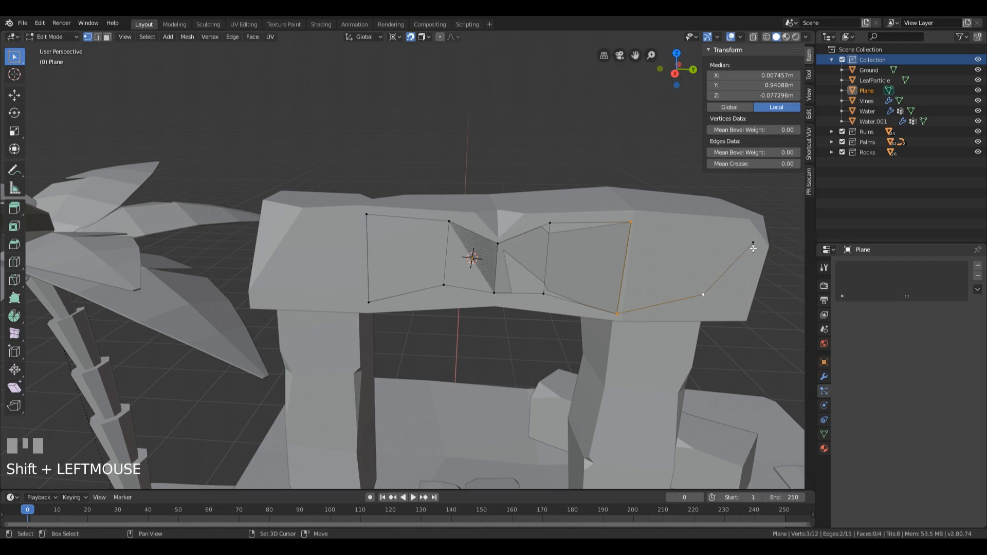
pyautogui.keyDown('shift'); pyautogui.click(753, 243); pyautogui.keyUp('shift')
pyautogui.keyDown('shift'); pyautogui.click(629, 223); pyautogui.keyUp('shift')
pyautogui.press('f')
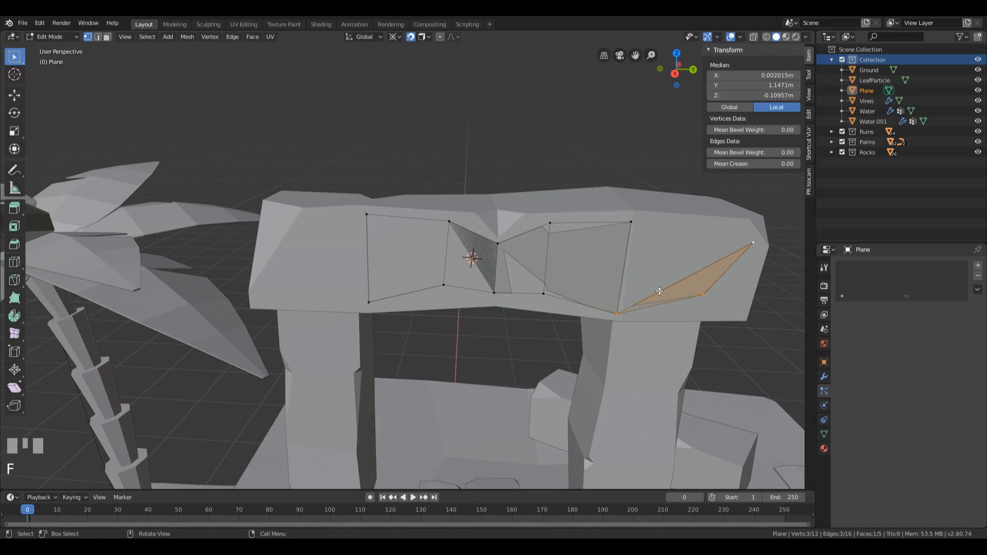
pyautogui.hotkey('ctrl', 'z')
pyautogui.keyDown('shift'); pyautogui.click(636, 225); pyautogui.keyUp('shift')
pyautogui.press('f')
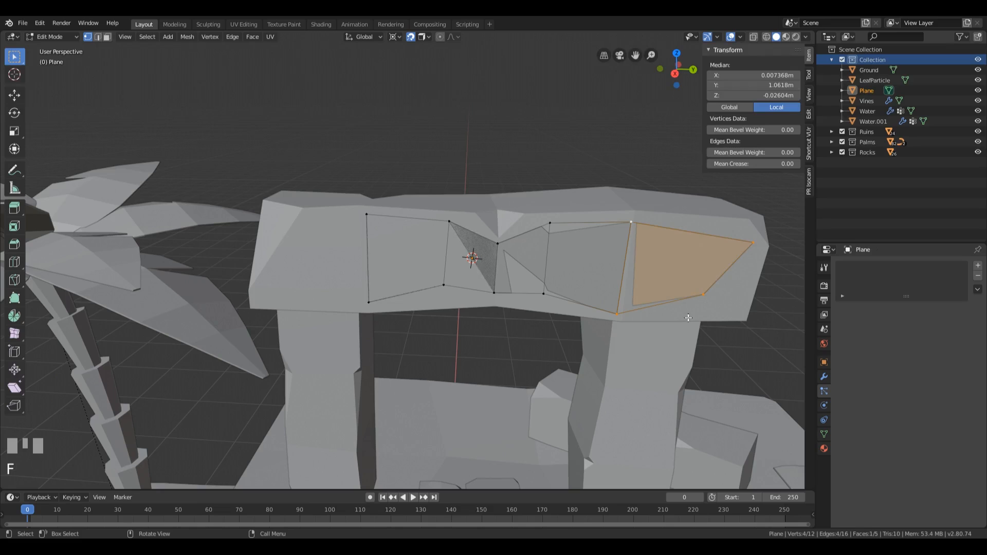
# Step: Extrude the two lower vertices above the far pillar down onto the pillar's front face
pyautogui.scroll(-3, 688, 317)
pyautogui.keyDown('shift'); pyautogui.moveTo(688, 318); pyautogui.dragTo(590, 280, button='middle'); pyautogui.keyUp('shift')
pyautogui.scroll(3, 591, 212)
pyautogui.click(579, 232)
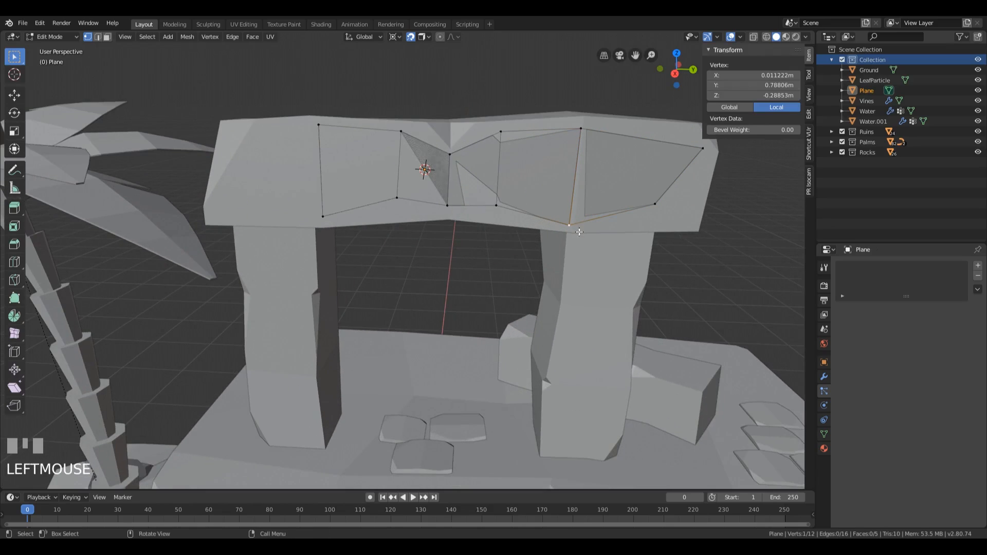
pyautogui.press('e')
pyautogui.click(582, 263)
pyautogui.click(663, 205)
pyautogui.press('e')
pyautogui.click(648, 254)
# Step: Fill the four vertices bridging the beam's lower edge and the pillar with a face
pyautogui.keyDown('shift'); pyautogui.click(586, 266); pyautogui.keyUp('shift')
pyautogui.keyDown('shift'); pyautogui.click(574, 227); pyautogui.keyUp('shift')
pyautogui.keyDown('shift'); pyautogui.click(648, 204); pyautogui.keyUp('shift')
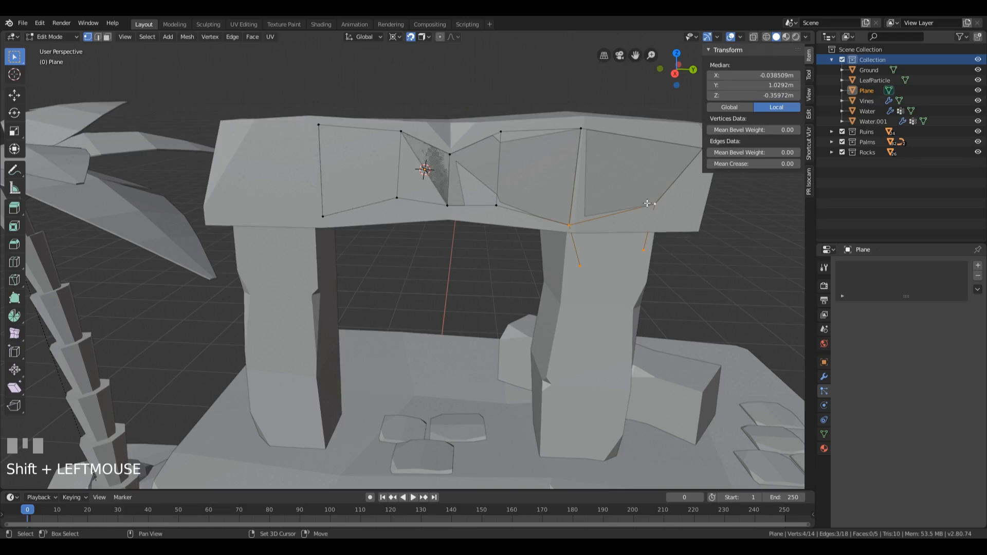
pyautogui.press('f')
# Step: Extrude the pillar quad's outer lower vertex farther down the pillar and fill a triangular face up to the inner lower vertex
pyautogui.click(573, 304)
pyautogui.keyDown('shift'); pyautogui.click(638, 277); pyautogui.keyUp('shift')
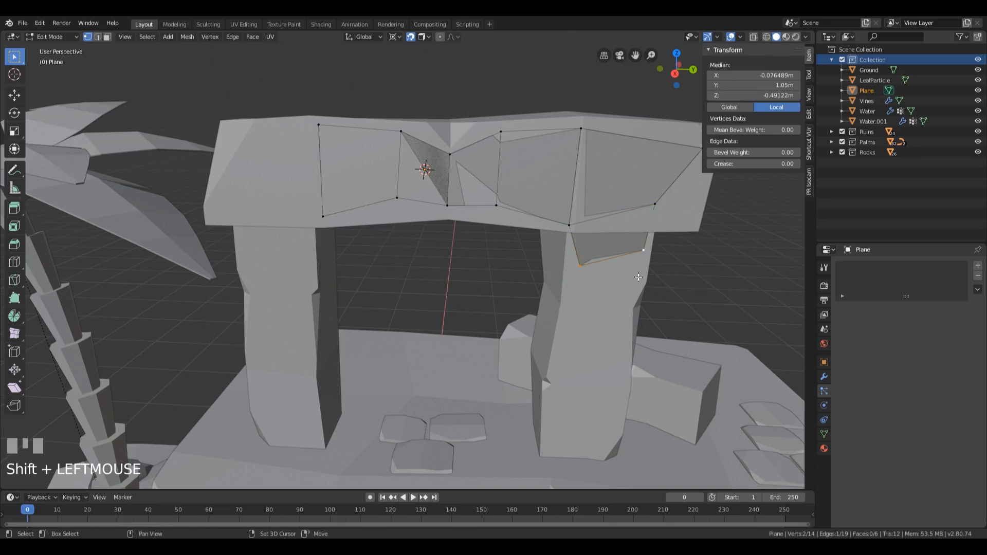
pyautogui.click(628, 271)
pyautogui.press('e')
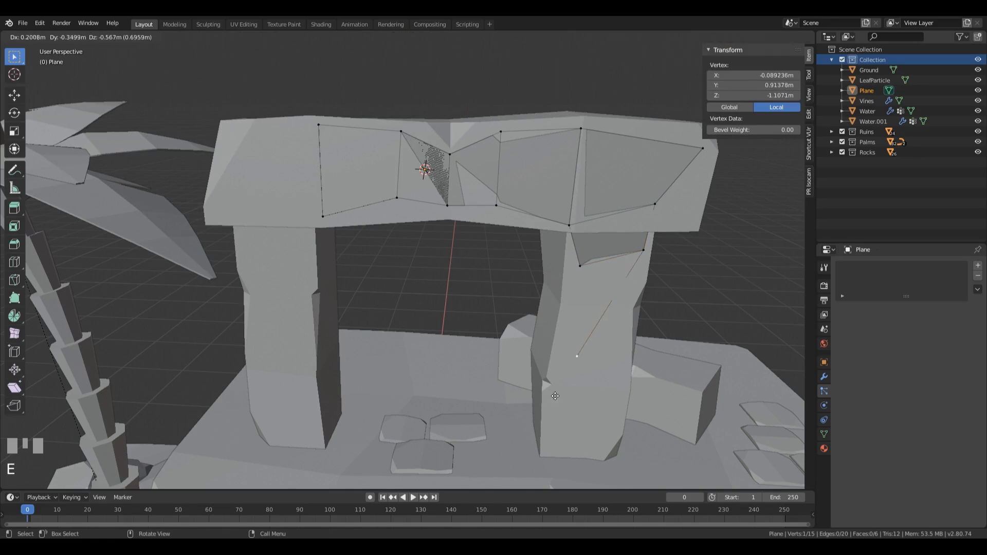
pyautogui.click(559, 376)
pyautogui.keyDown('shift'); pyautogui.click(586, 273); pyautogui.keyUp('shift')
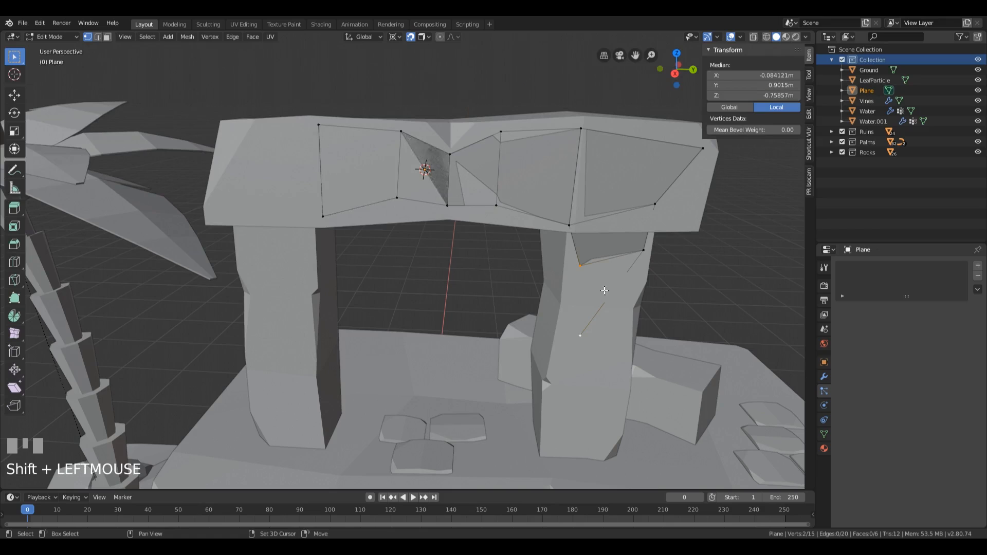
pyautogui.press('f')
# Step: Move the far pillar patch's inner, outer and lowest vertices farther down the pillar's front face
pyautogui.click(588, 278)
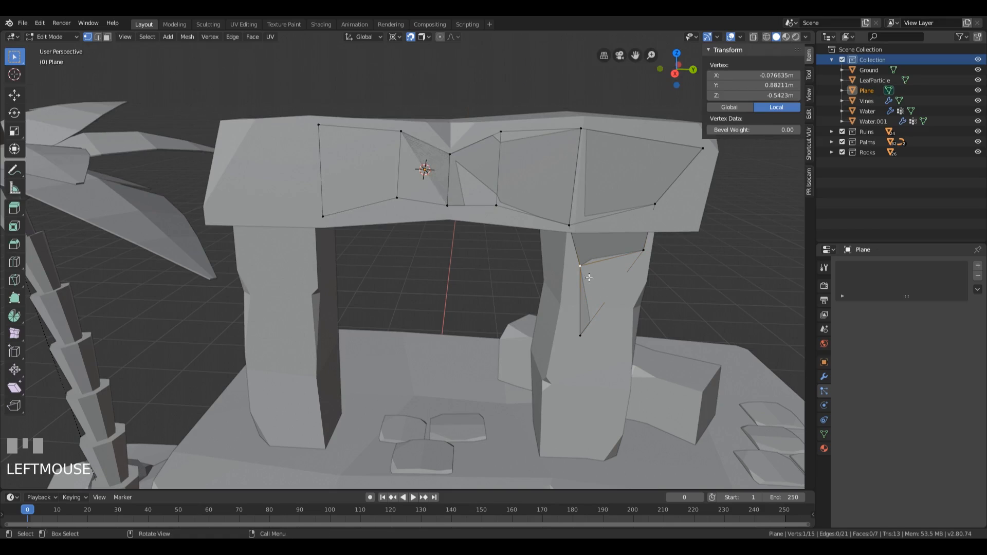
pyautogui.press('g')
pyautogui.click(601, 292)
pyautogui.click(631, 260)
pyautogui.press('g')
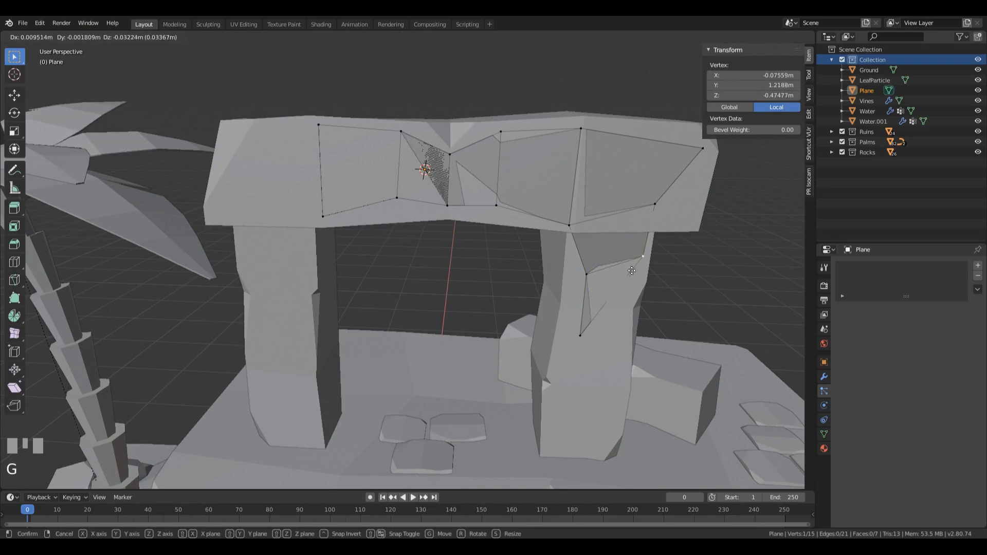
pyautogui.click(627, 287)
pyautogui.click(577, 333)
pyautogui.press('g')
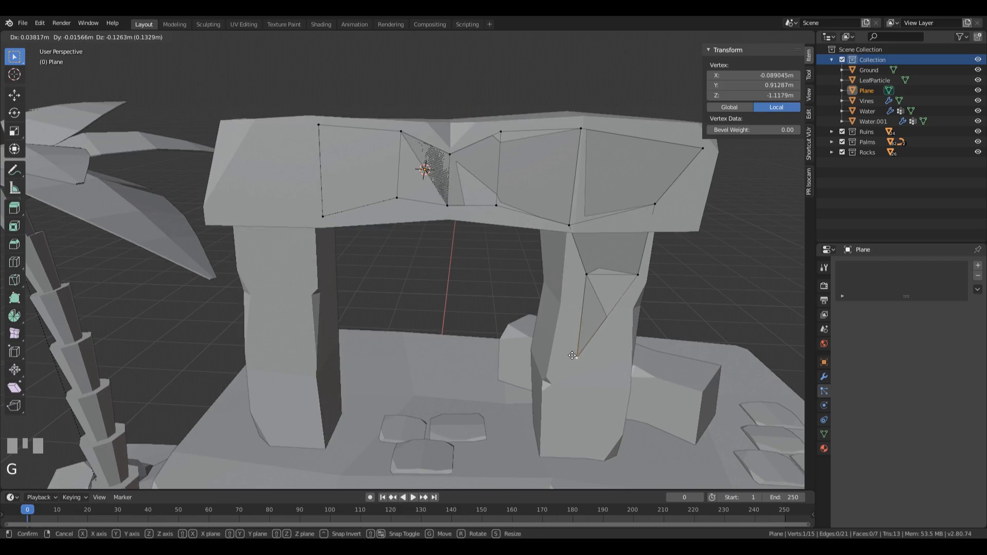
pyautogui.click(572, 355)
# Step: Move the two upper vertices beyond the beam's notch toward its top edge and raise the lower vertex between the notch and far pillar
pyautogui.press('g')
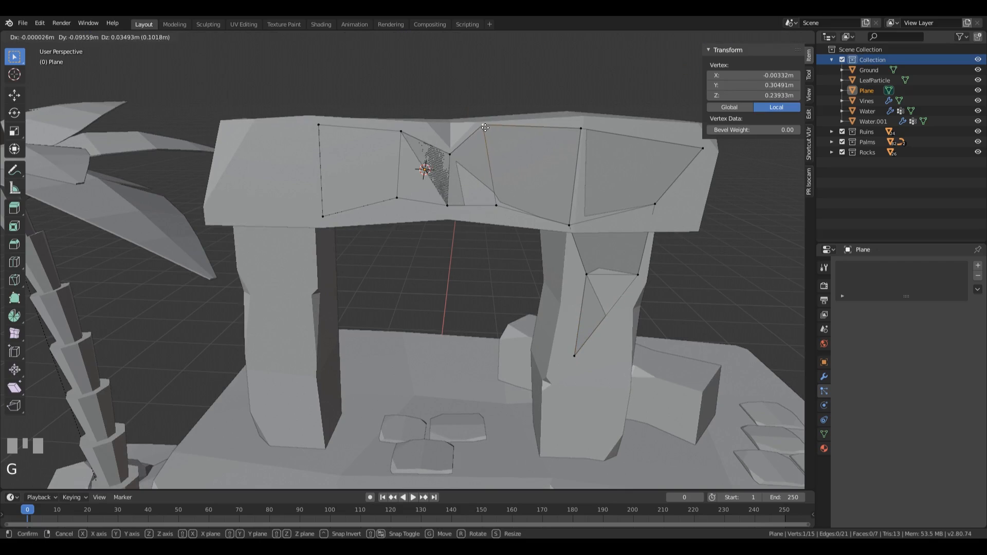
pyautogui.click(484, 126)
pyautogui.click(575, 135)
pyautogui.press('g')
pyautogui.click(571, 132)
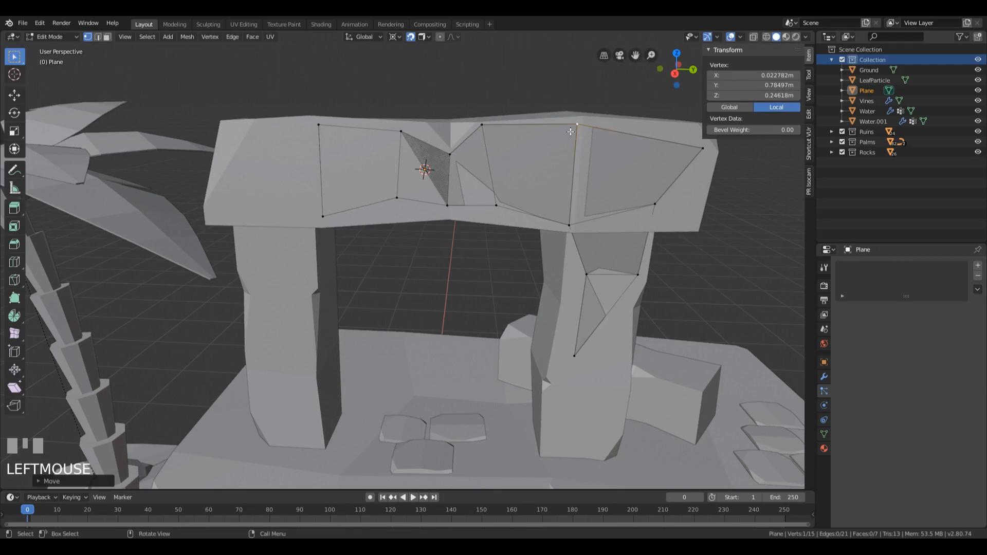
pyautogui.click(495, 205)
pyautogui.press('g')
pyautogui.click(506, 191)
# Step: Lower the two bottom vertices of the beam quad before the notch toward the beam's lower edge
pyautogui.click(398, 199)
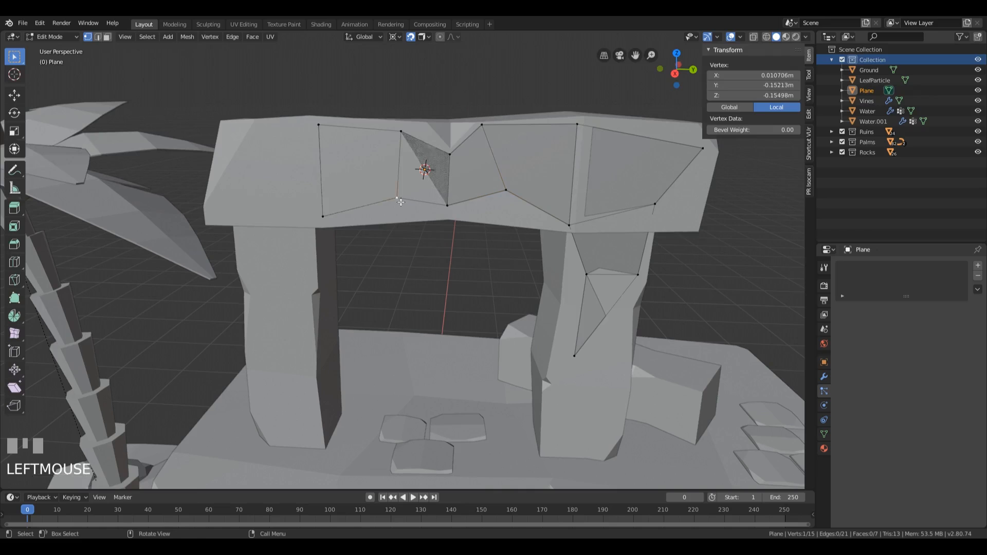
pyautogui.press('g')
pyautogui.click(398, 220)
pyautogui.moveTo(398, 220); pyautogui.dragTo(316, 231, button='middle')
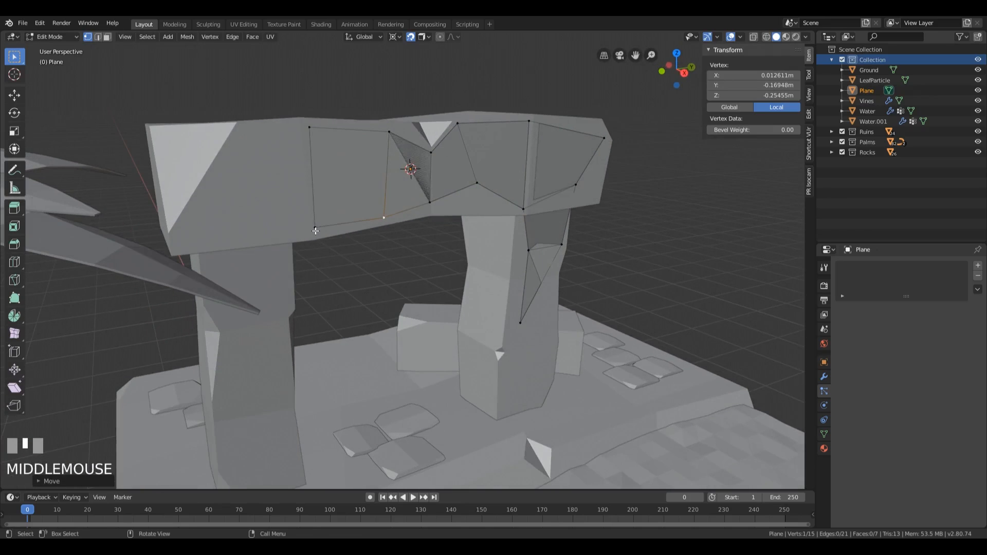
pyautogui.click(315, 229)
pyautogui.press('g')
pyautogui.click(307, 235)
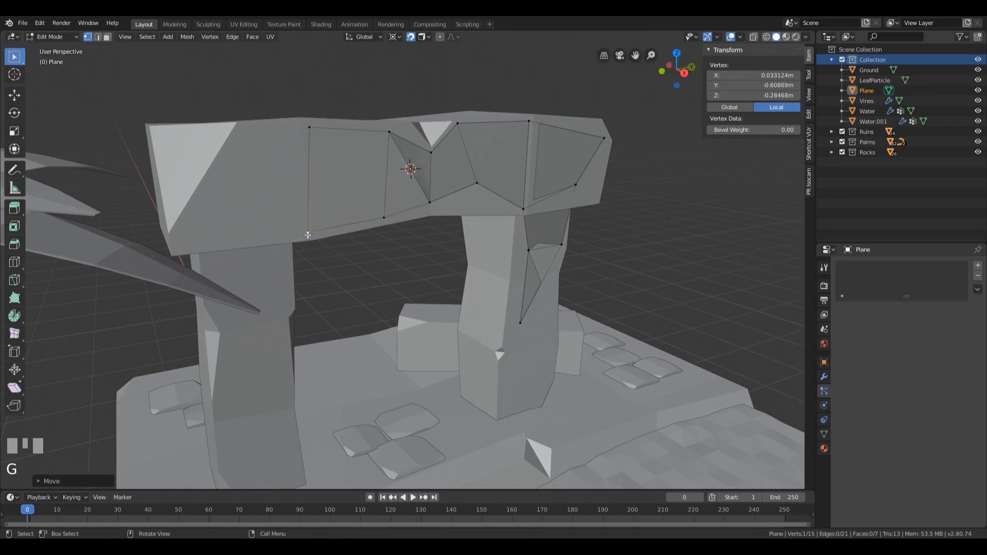
pyautogui.moveTo(348, 237); pyautogui.dragTo(339, 224, button='middle')
# Step: Extrude the patch's upper end vertex along the beam toward its near end, and again down to the lower near corner
pyautogui.click(312, 125)
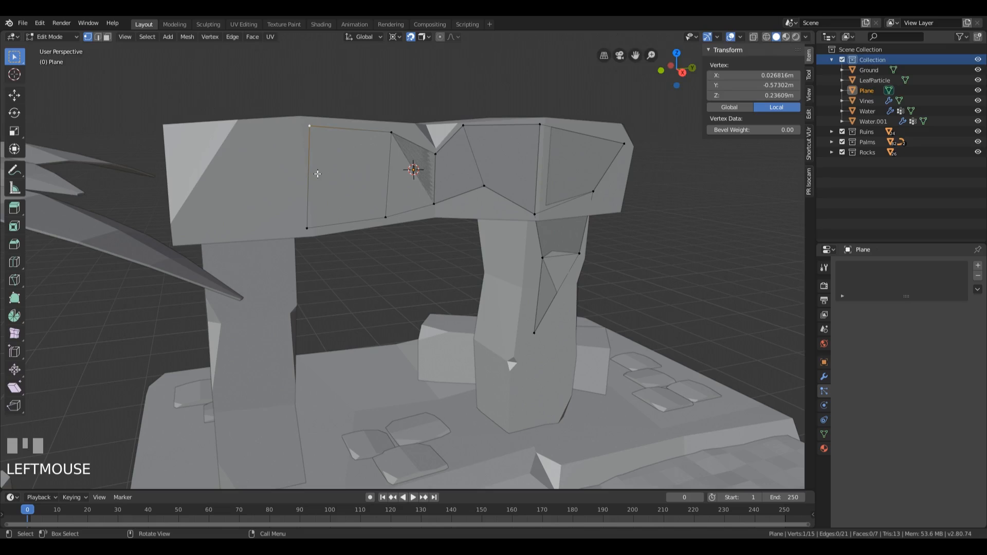
pyautogui.press('e')
pyautogui.click(248, 183)
pyautogui.press('e')
pyautogui.click(202, 262)
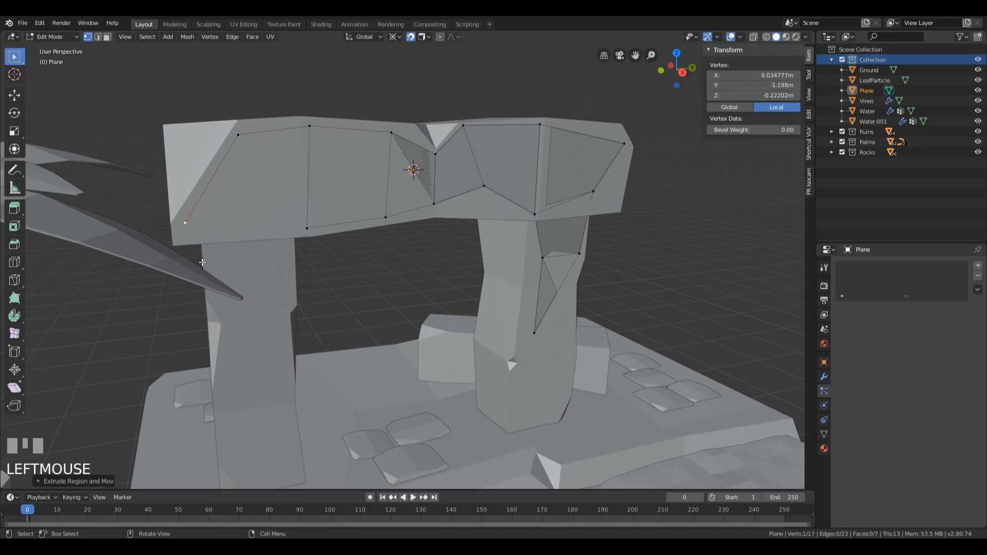
# Step: Fill the four vertices at the beam's near end with a face
pyautogui.keyDown('shift'); pyautogui.click(238, 134); pyautogui.keyUp('shift')
pyautogui.keyDown('shift'); pyautogui.click(309, 125); pyautogui.keyUp('shift')
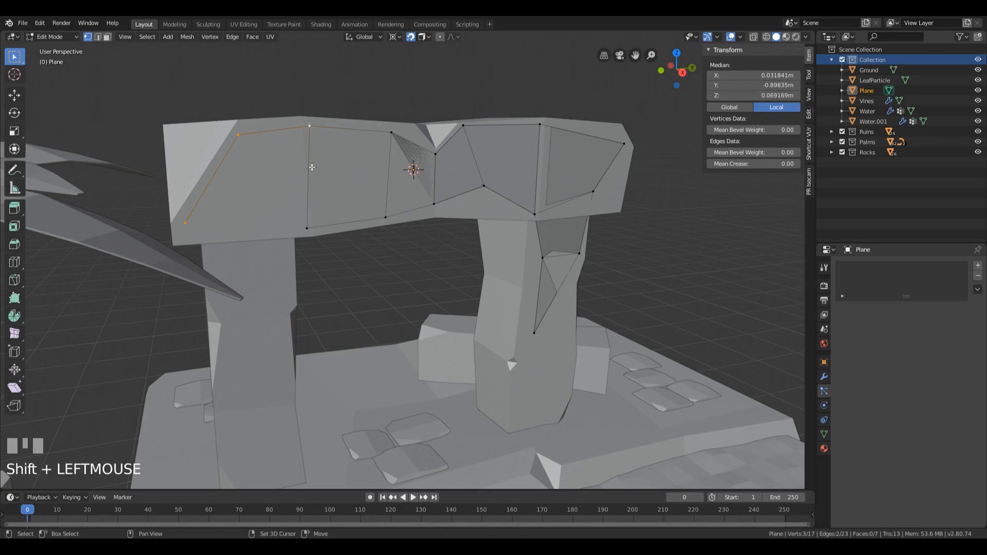
pyautogui.keyDown('shift'); pyautogui.click(307, 229); pyautogui.keyUp('shift')
pyautogui.press('f')
# Step: Extrude the two lower vertices above the near pillar down onto the pillar's front face
pyautogui.click(194, 233)
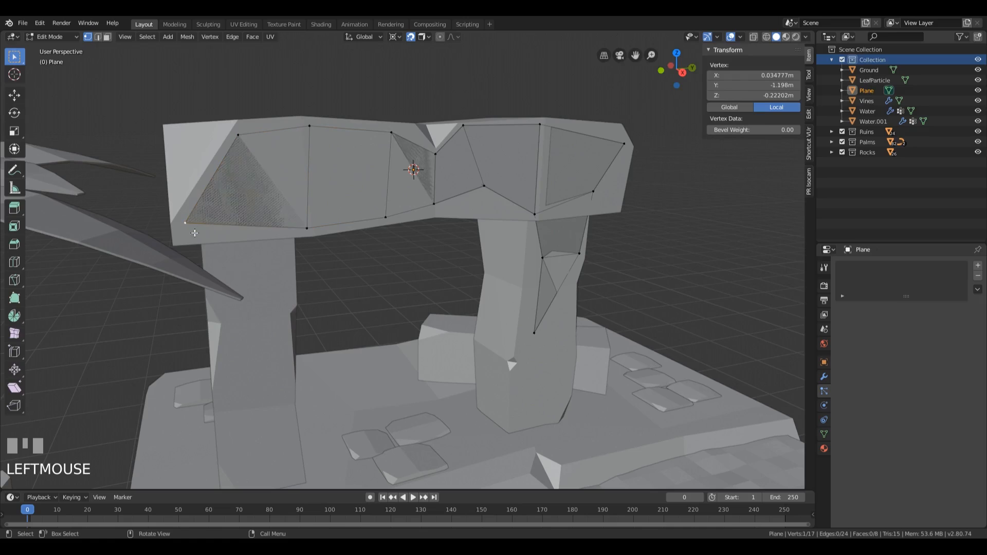
pyautogui.press('e')
pyautogui.click(239, 289)
pyautogui.click(303, 234)
pyautogui.press('e')
pyautogui.click(278, 255)
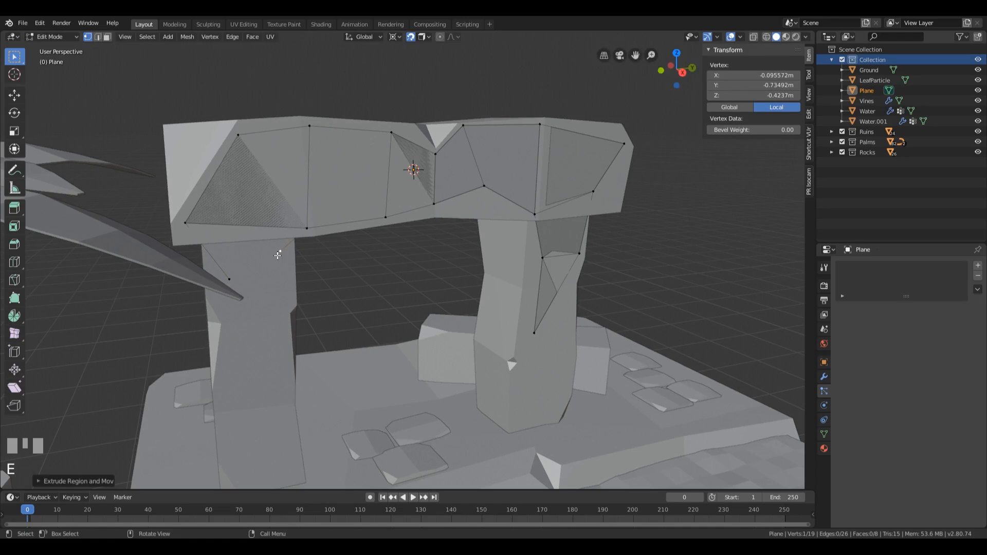
# Step: Fill the four vertices bridging the beam's lower edge and the near pillar with a face
pyautogui.keyDown('shift'); pyautogui.click(231, 286); pyautogui.keyUp('shift')
pyautogui.keyDown('shift'); pyautogui.click(188, 227); pyautogui.keyUp('shift')
pyautogui.keyDown('shift'); pyautogui.click(312, 228); pyautogui.keyUp('shift')
pyautogui.press('f')
# Step: Extrude the near pillar's inner vertex farther down and fill a triangular face with the two vertices above it
pyautogui.click(282, 259)
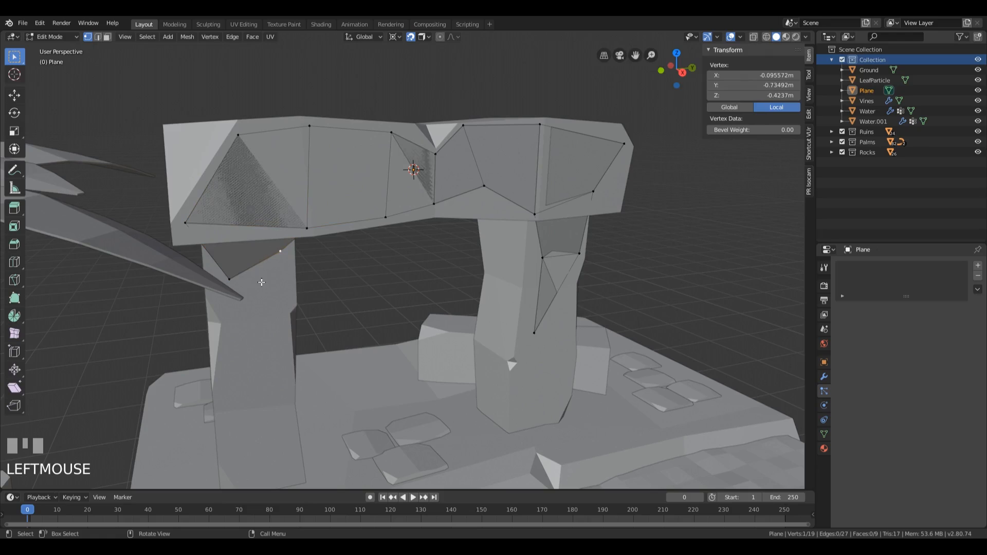
pyautogui.press('e')
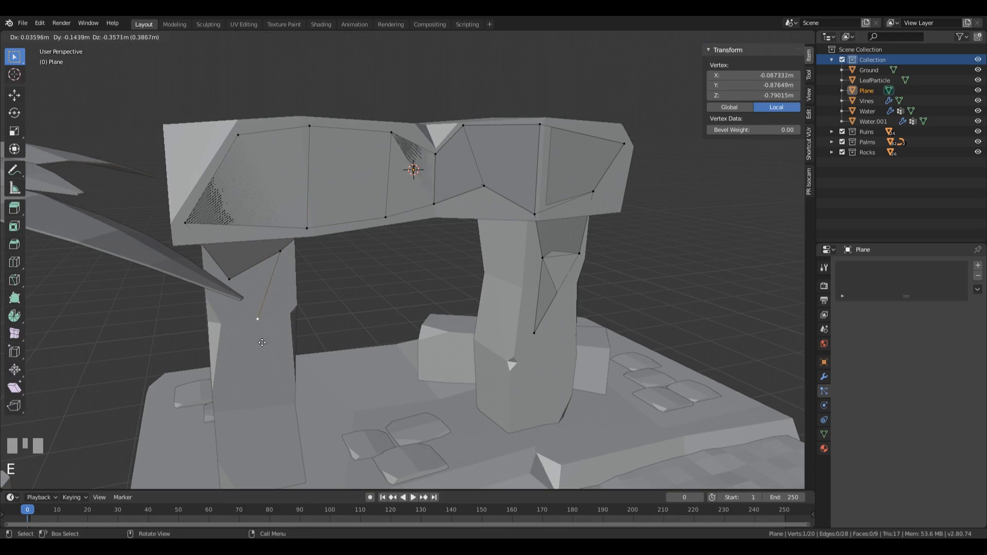
pyautogui.click(274, 359)
pyautogui.keyDown('shift'); pyautogui.click(229, 279); pyautogui.keyUp('shift')
pyautogui.keyDown('shift'); pyautogui.click(281, 251); pyautogui.keyUp('shift')
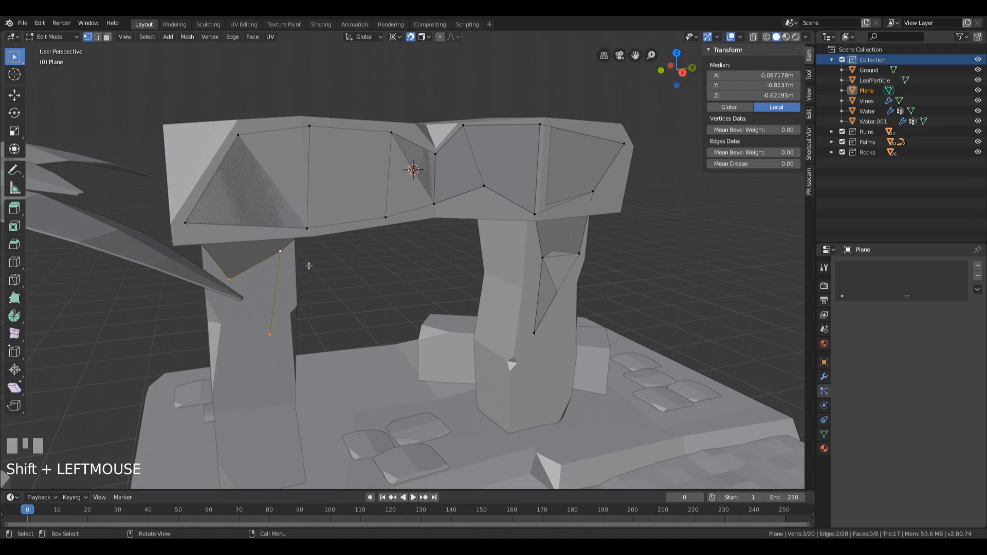
pyautogui.hotkey('ctrl', 'z')
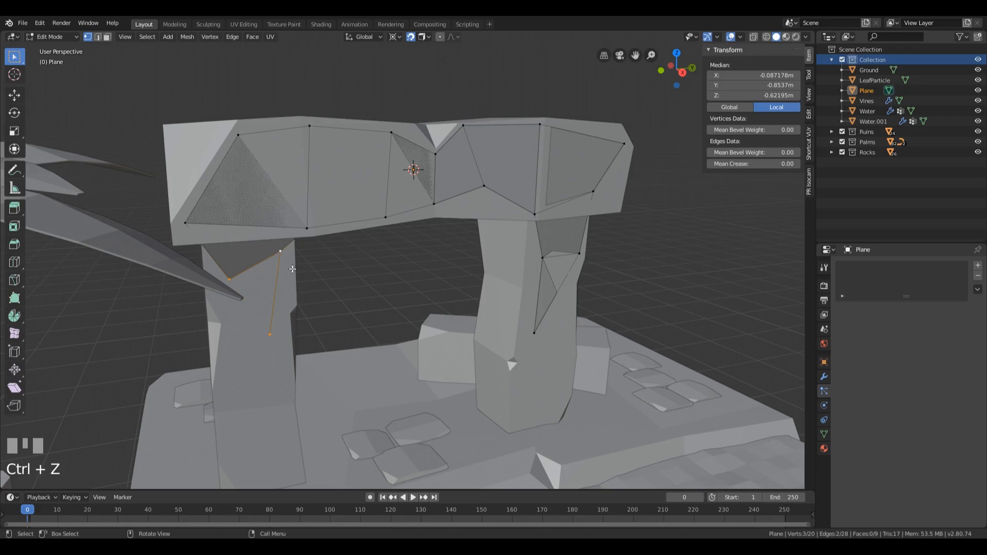
pyautogui.click(229, 279)
pyautogui.keyDown('shift'); pyautogui.click(281, 252); pyautogui.keyUp('shift')
pyautogui.keyDown('shift'); pyautogui.click(269, 338); pyautogui.keyUp('shift')
pyautogui.press('f')
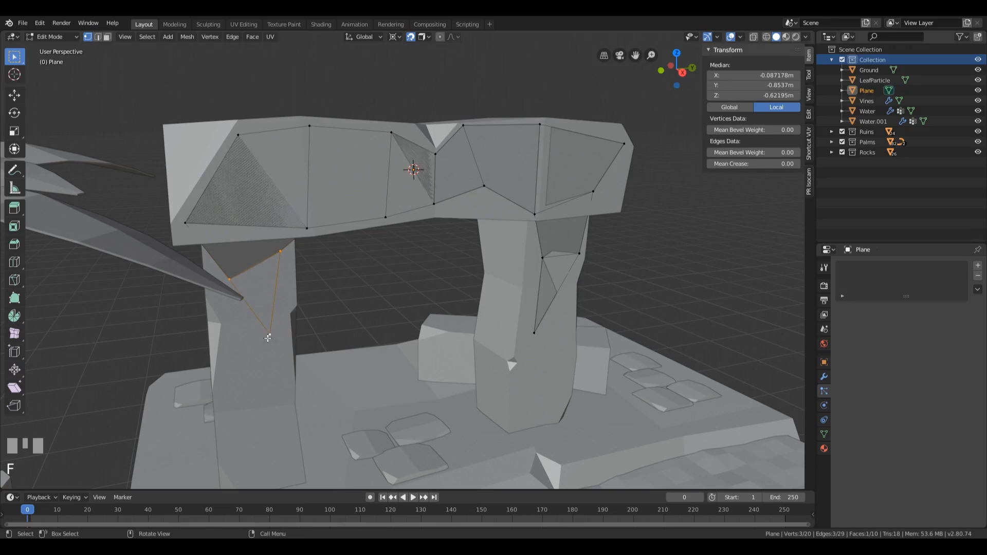
# Step: Move the near pillar triangle's tip toward the pillar's outer side and shift its outer upper vertex up and outward
pyautogui.click(268, 337)
pyautogui.press('g')
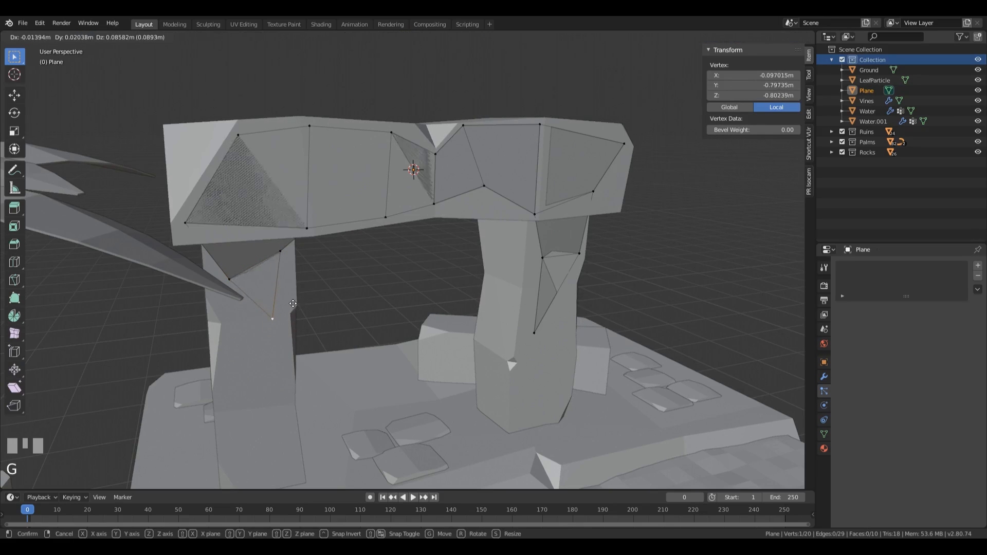
pyautogui.click(223, 281)
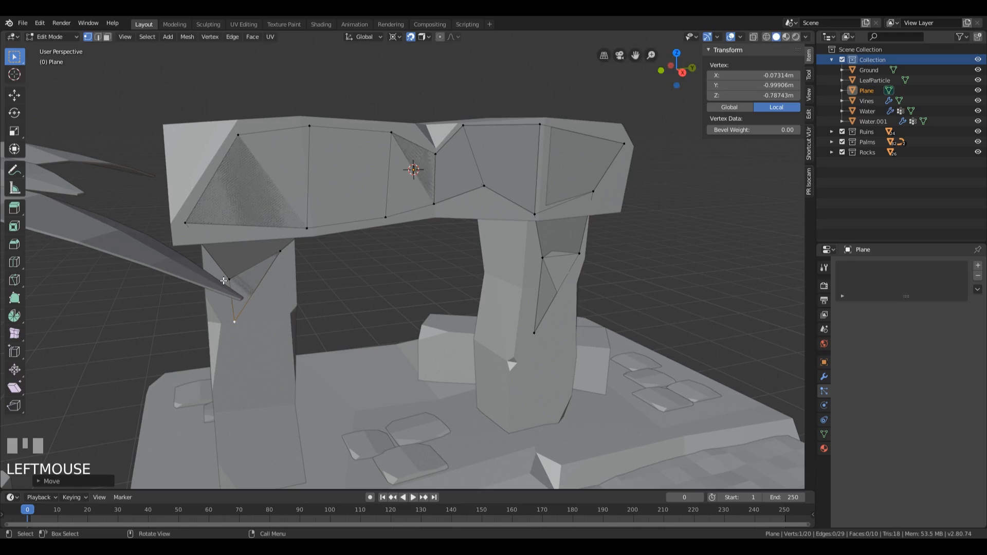
pyautogui.click(223, 281)
pyautogui.press('g')
pyautogui.click(210, 268)
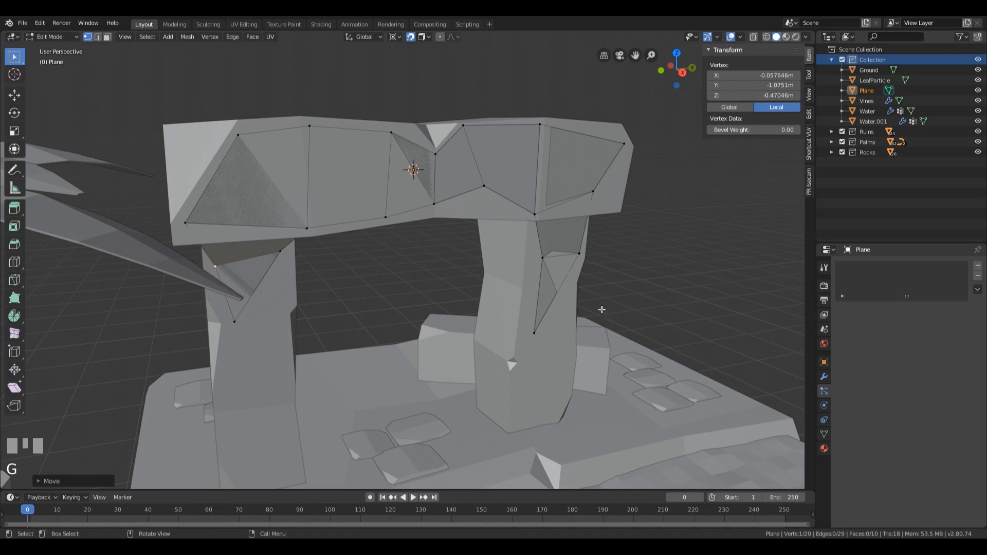
# Step: Leave Edit Mode and rename the arch patch object from Plane to Vines
pyautogui.moveTo(602, 310); pyautogui.dragTo(551, 309, button='middle')
pyautogui.scroll(-6, 515, 293)
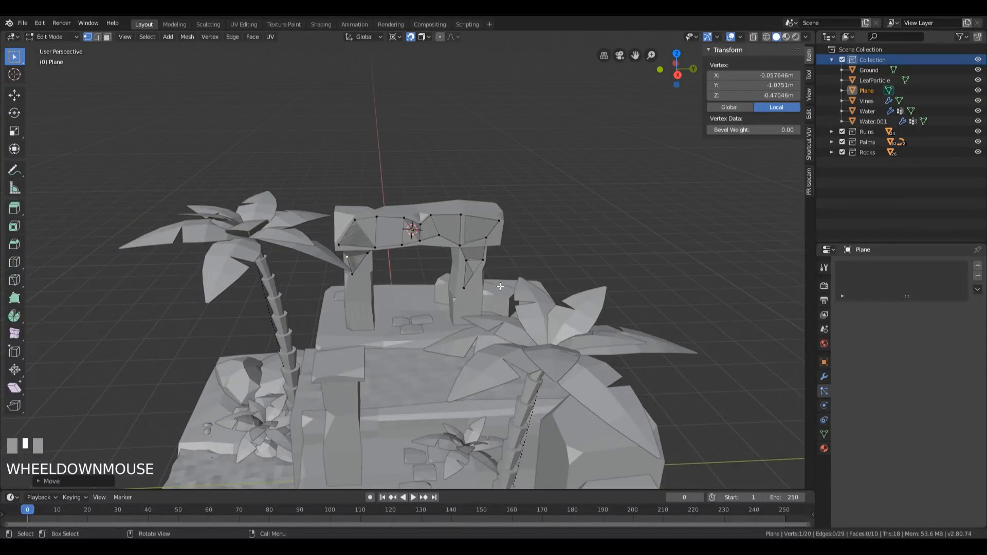
pyautogui.moveTo(502, 259); pyautogui.dragTo(451, 249, button='middle')
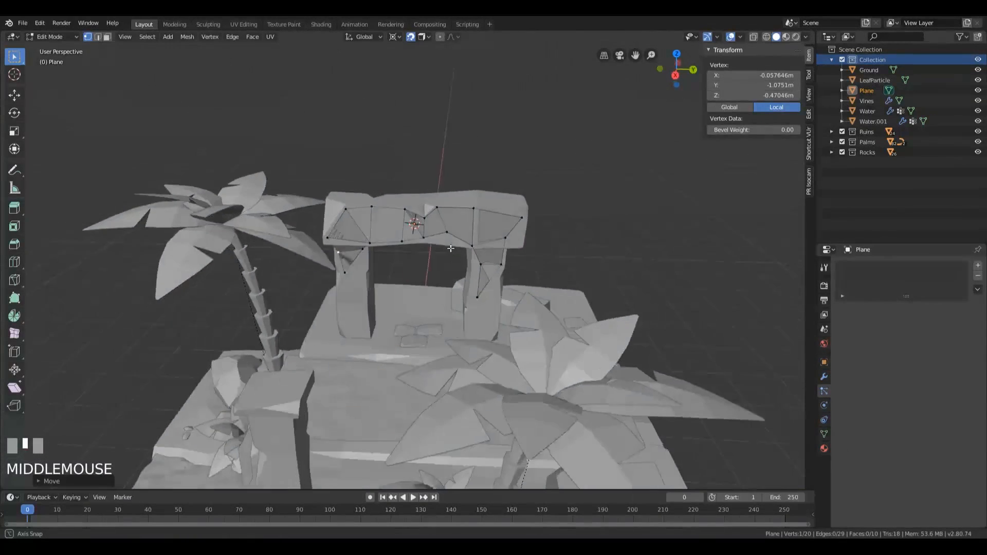
pyautogui.scroll(-2, 451, 249)
pyautogui.scroll(4, 469, 238)
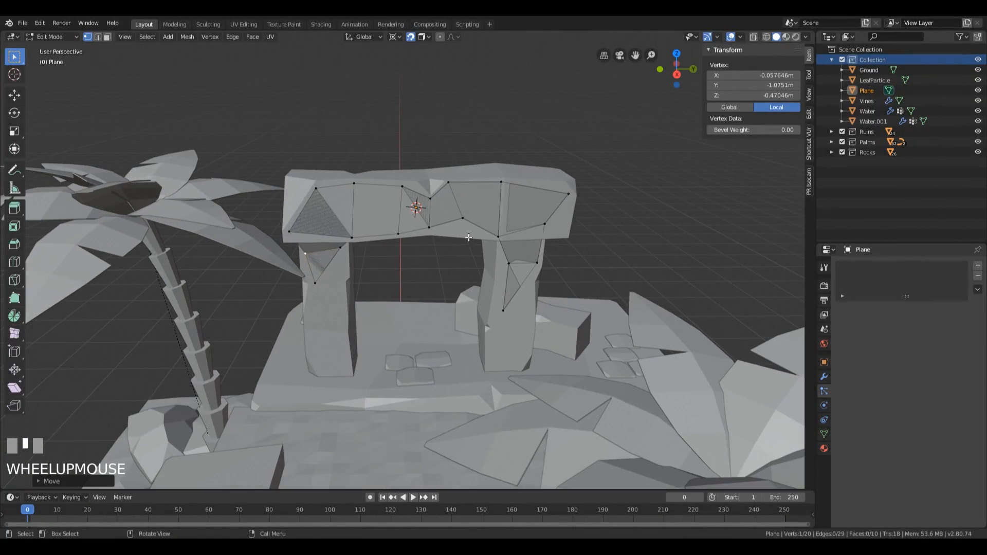
pyautogui.press('Tab')
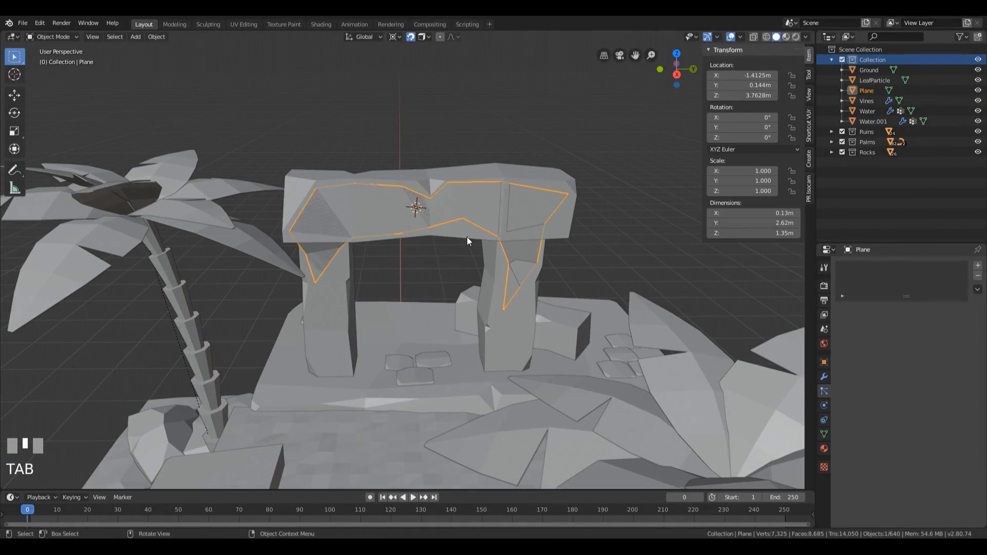
pyautogui.doubleClick(870, 92)
pyautogui.write('V')
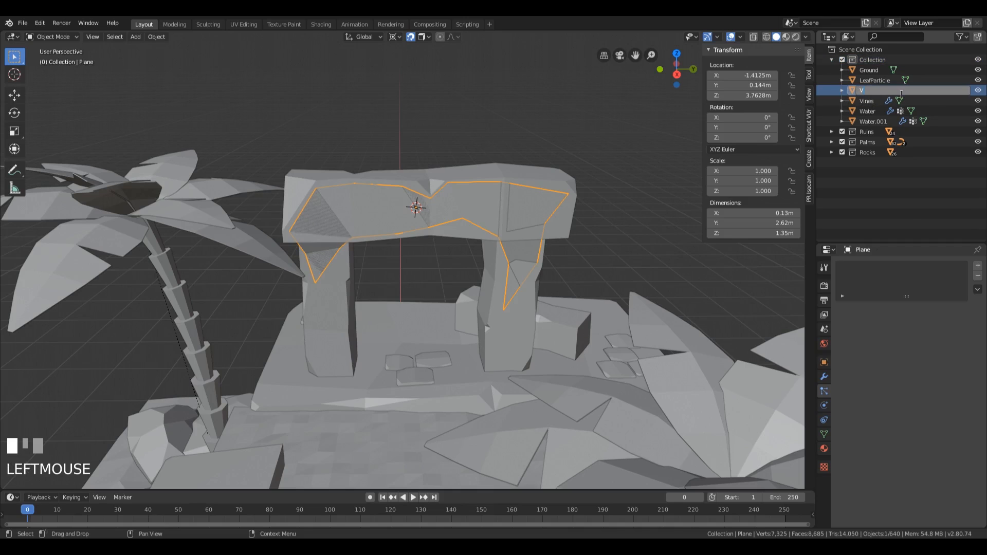
pyautogui.write('ines')
pyautogui.press('Return')
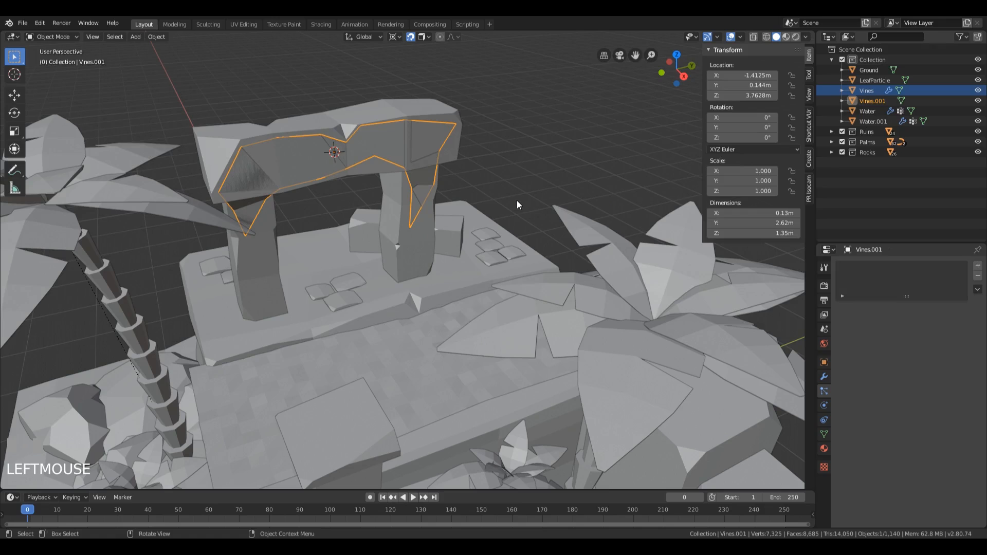
# Step: Select the Vines object on the rock and turn off Show Emitter in its particle render settings
pyautogui.scroll(-4, 517, 201)
pyautogui.keyDown('shift'); pyautogui.moveTo(581, 266); pyautogui.dragTo(508, 268, button='middle'); pyautogui.keyUp('shift')
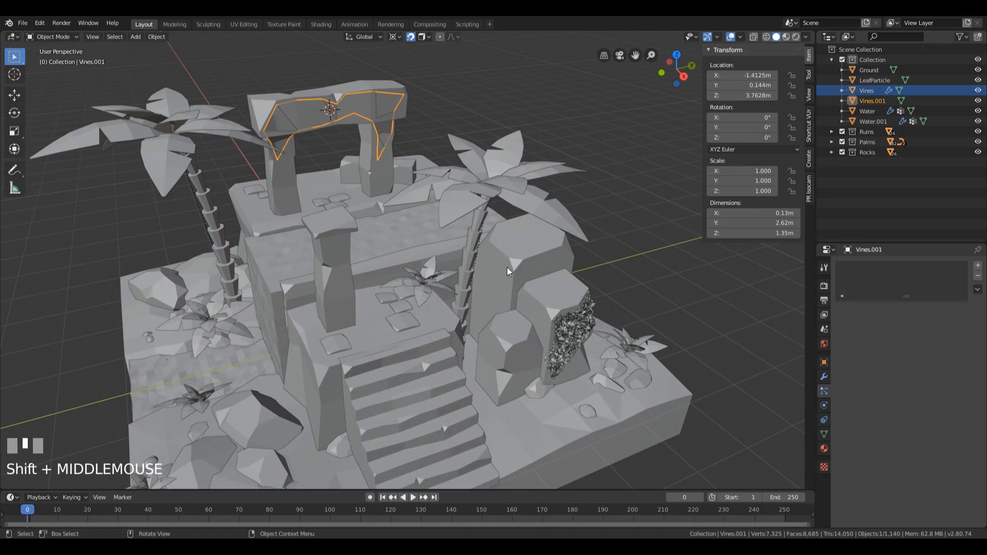
pyautogui.click(567, 331)
pyautogui.moveTo(570, 332); pyautogui.dragTo(637, 304, button='middle')
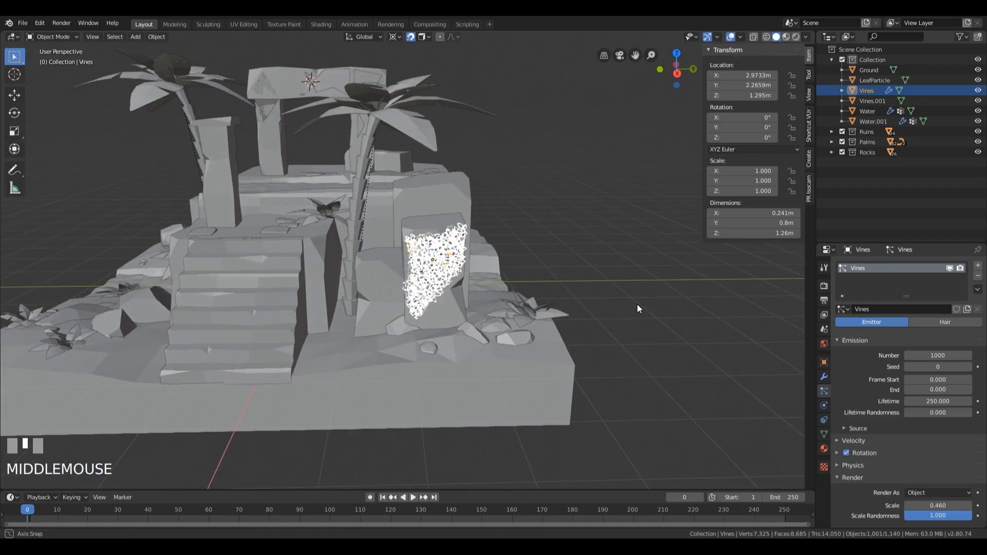
pyautogui.scroll(3, 635, 305)
pyautogui.scroll(-5, 853, 411)
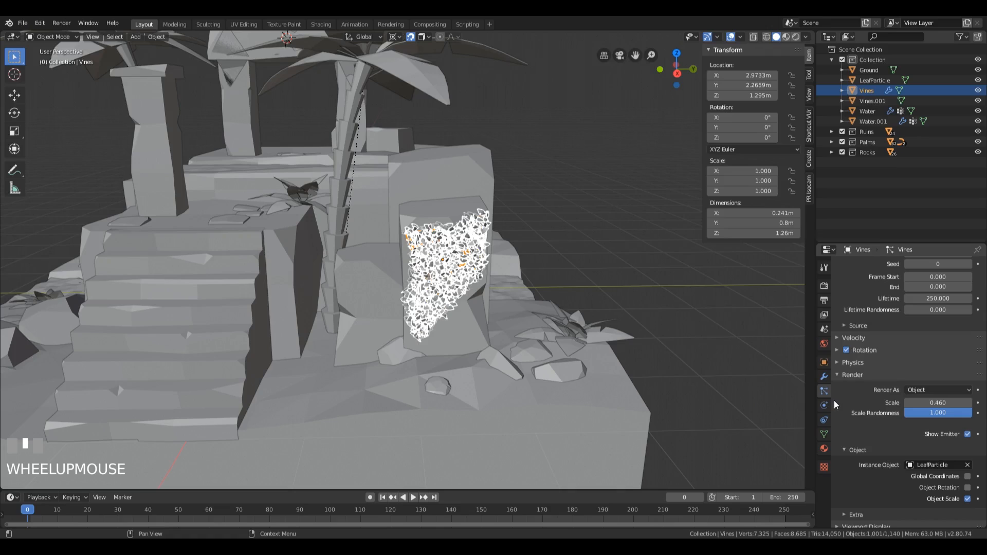
pyautogui.click(968, 435)
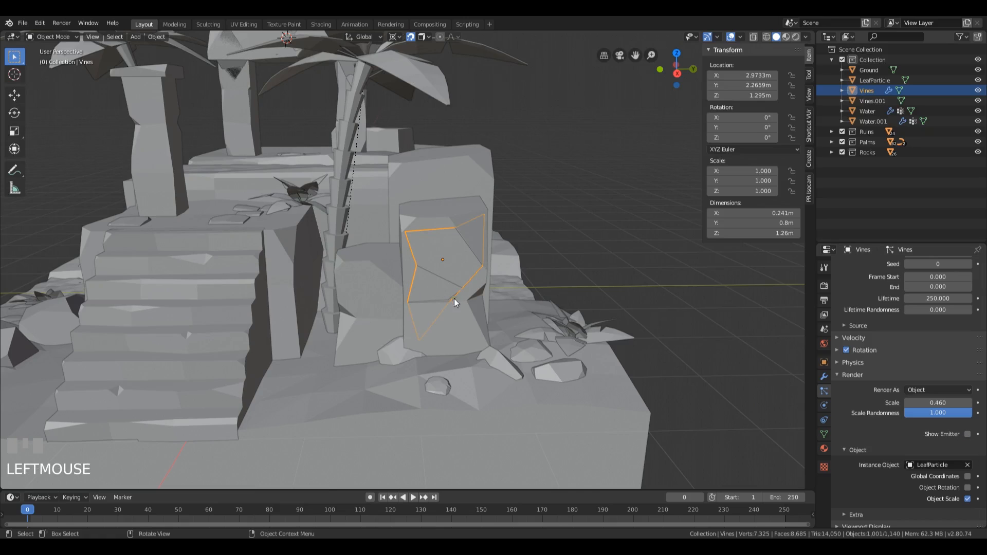
# Step: Play the animation briefly and return the timeline to frame 0 to refresh the rock's vine particles
pyautogui.press('space')
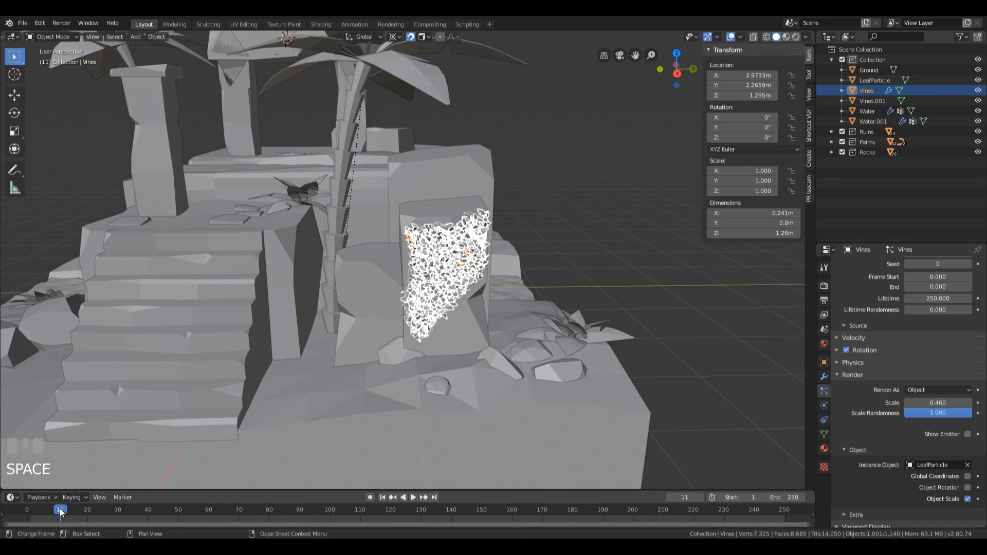
pyautogui.moveTo(60, 510); pyautogui.dragTo(8, 511)
pyautogui.press('space')
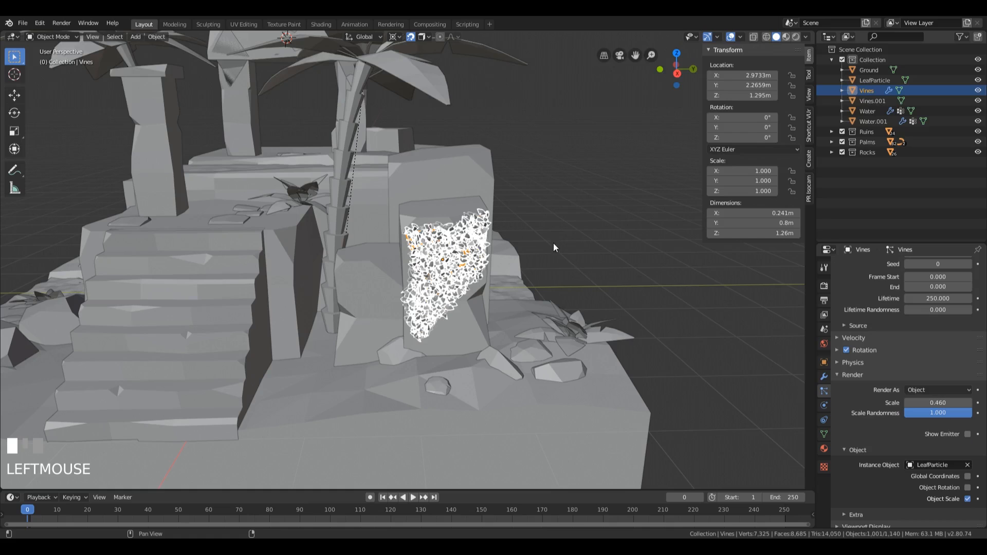
pyautogui.moveTo(510, 260); pyautogui.dragTo(604, 232, button='middle')
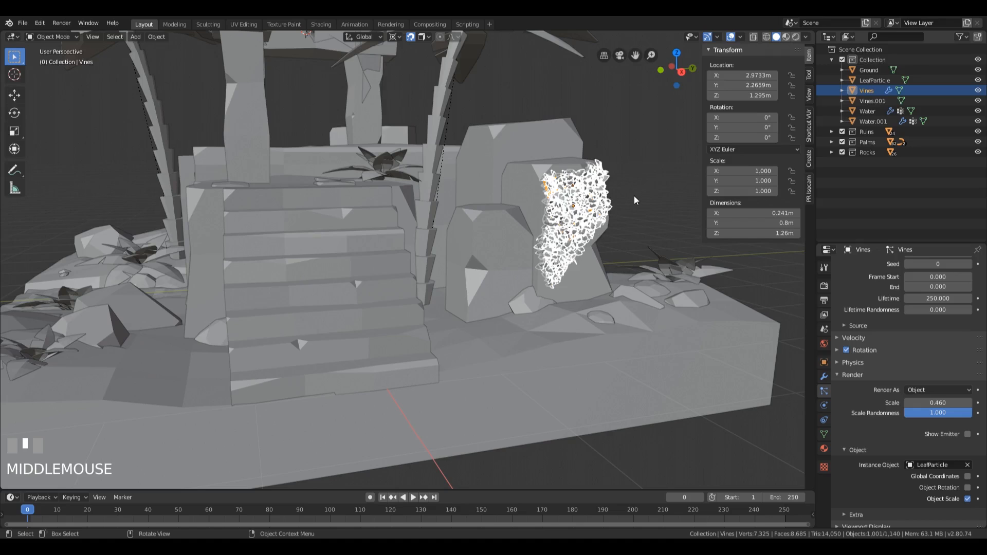
pyautogui.moveTo(632, 193); pyautogui.dragTo(618, 201, button='middle')
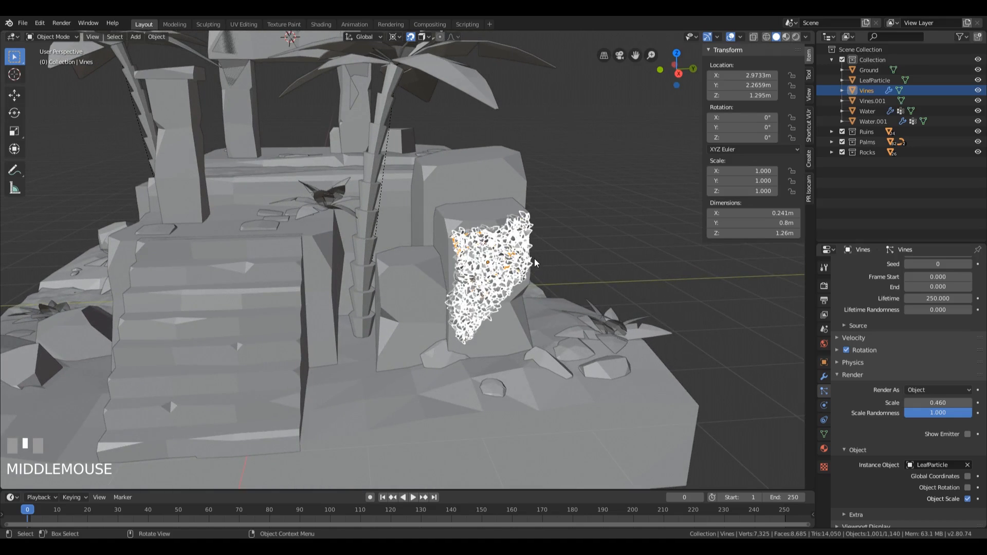
# Step: Select the arch's Vines.001 patch, add a particle system to it and assign the existing Vines particle settings
pyautogui.scroll(-5, 532, 262)
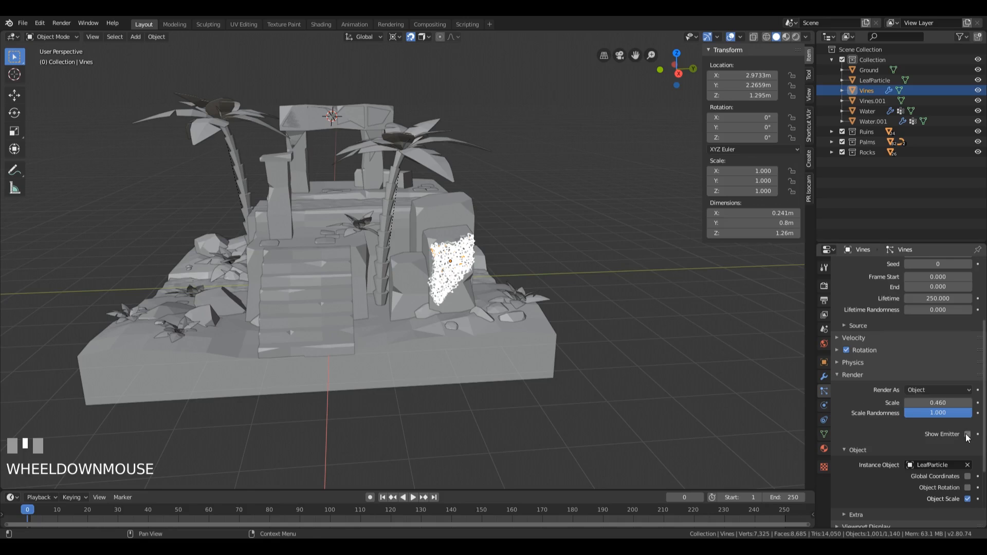
pyautogui.click(356, 113)
pyautogui.moveTo(358, 108); pyautogui.dragTo(395, 150, button='middle')
pyautogui.press('KP_Decimal')
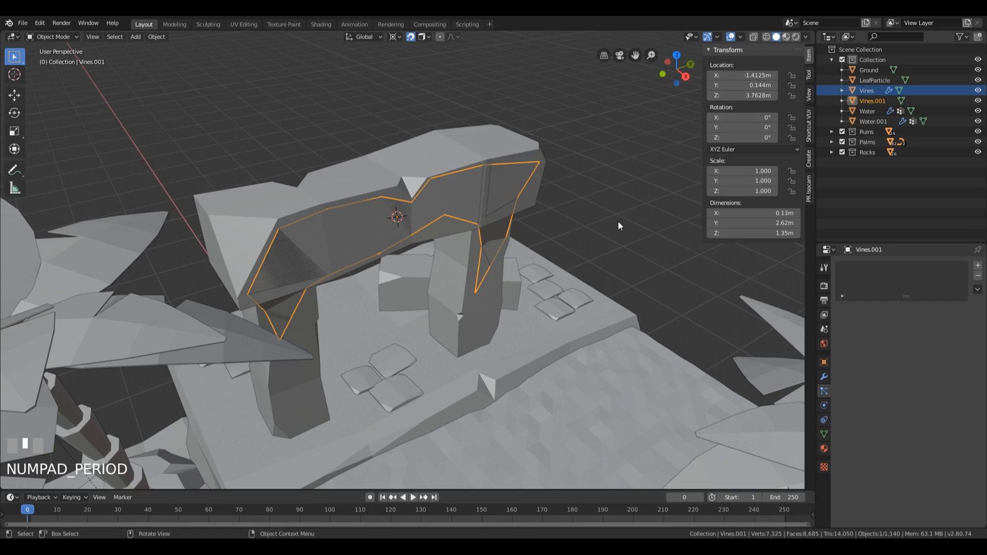
pyautogui.click(979, 267)
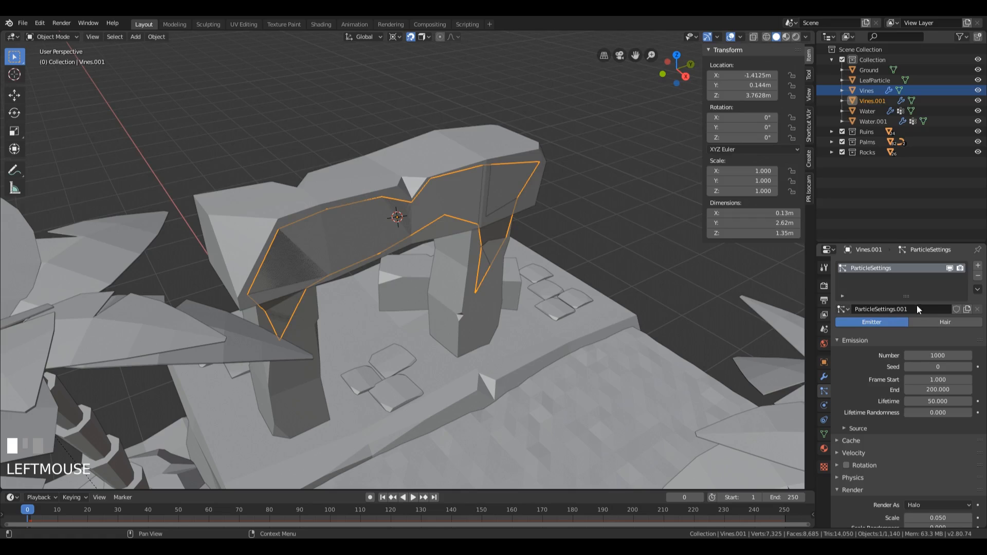
pyautogui.click(843, 308)
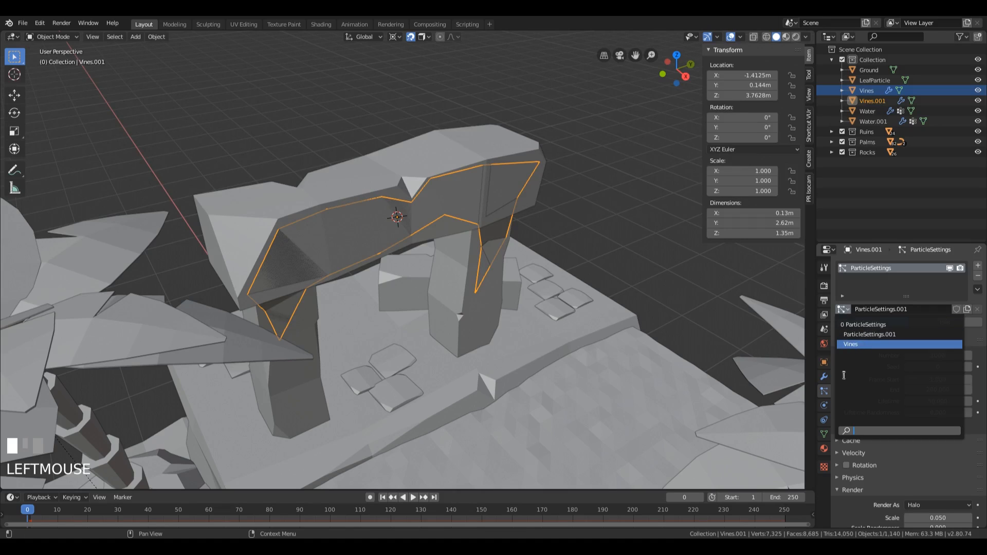
pyautogui.click(853, 345)
pyautogui.moveTo(598, 220); pyautogui.dragTo(599, 250, button='middle')
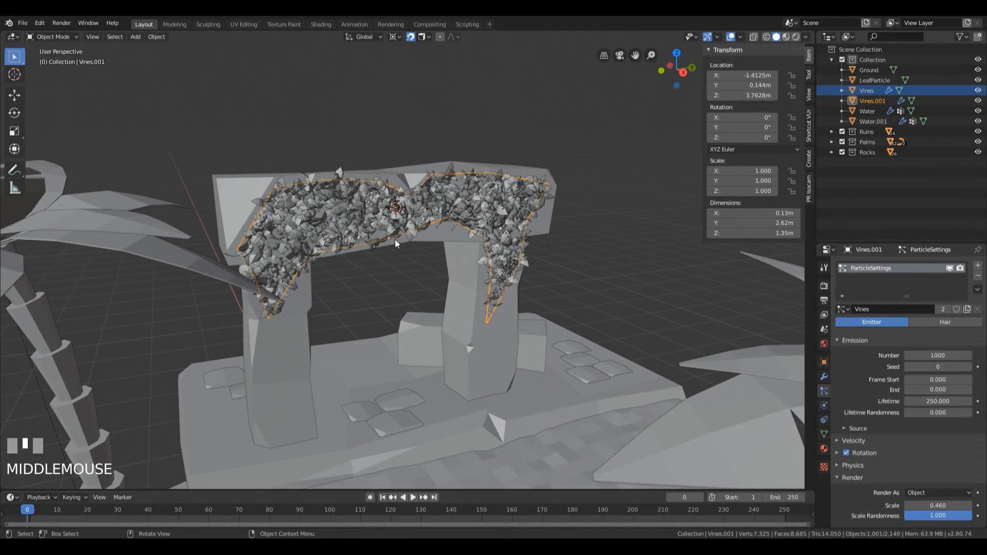
# Step: Examine the leaf coverage on the arch and the rock from several distances and angles
pyautogui.click(606, 250)
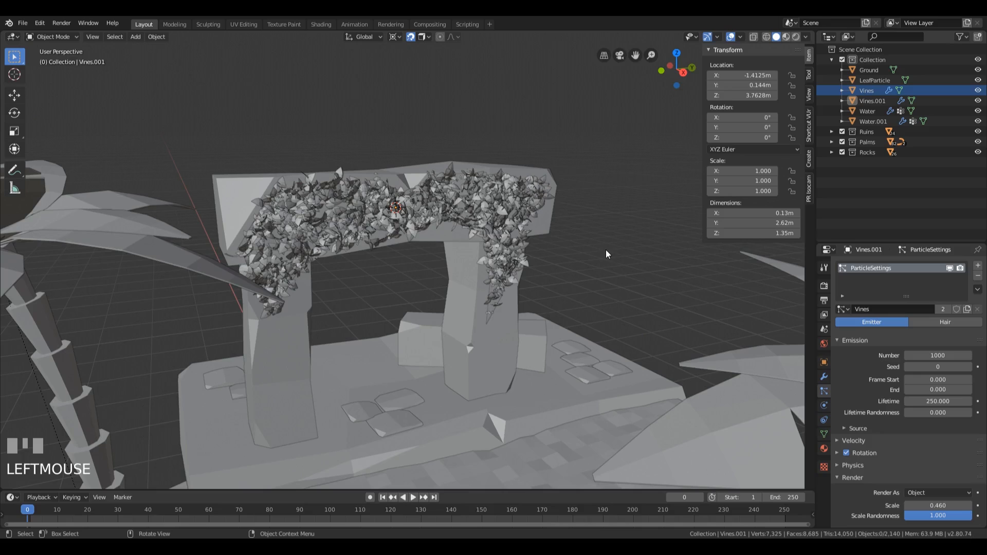
pyautogui.click(479, 218)
pyautogui.scroll(-5, 901, 381)
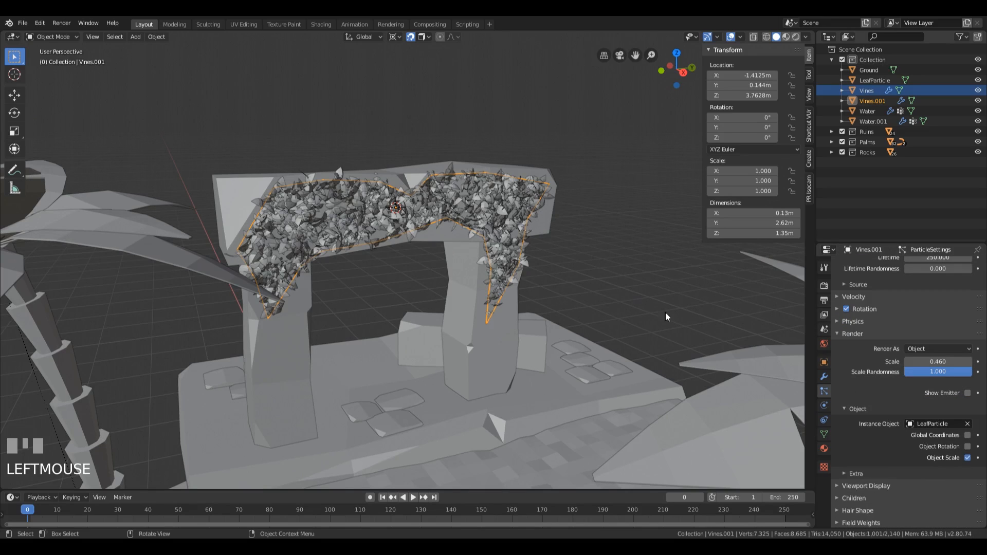
pyautogui.scroll(-4, 509, 314)
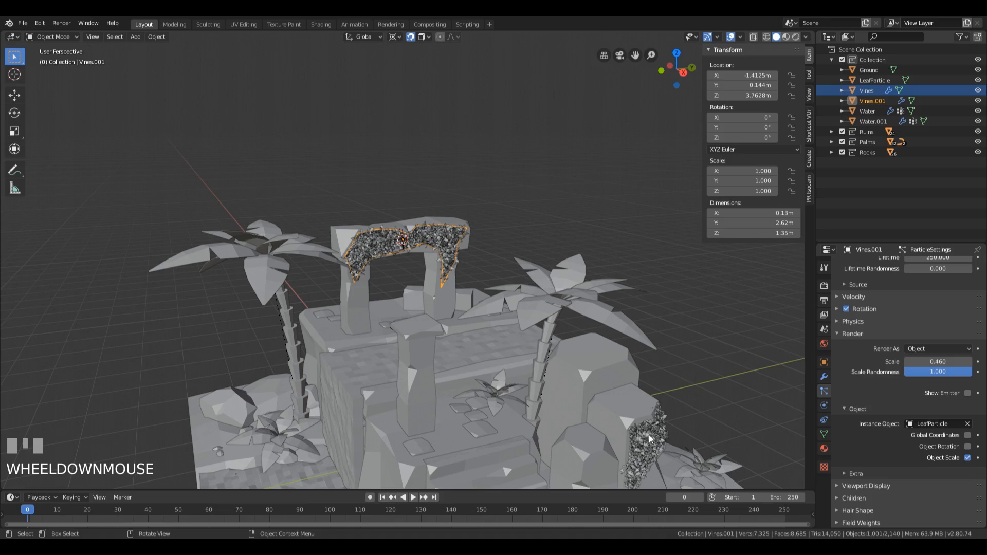
pyautogui.click(509, 226)
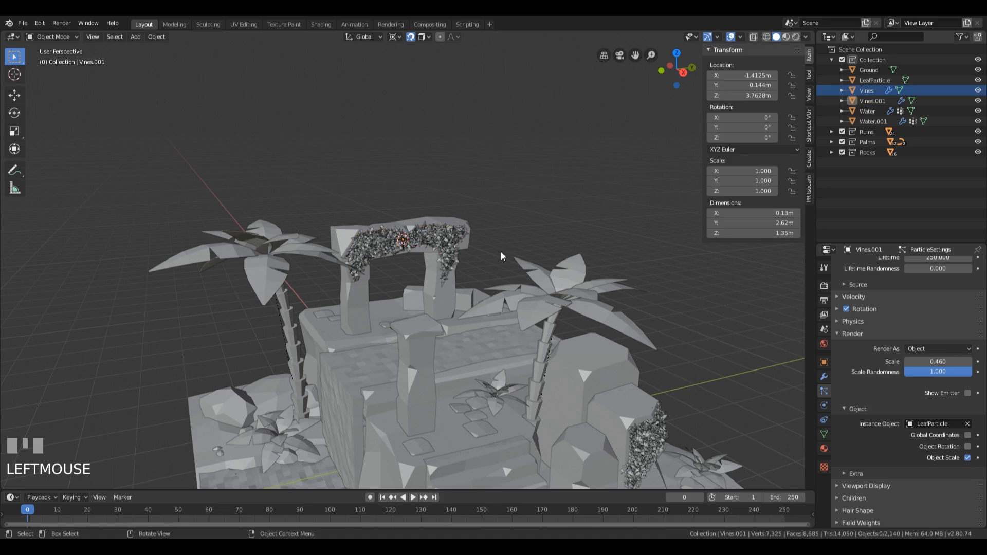
pyautogui.scroll(-4, 501, 256)
pyautogui.keyDown('shift'); pyautogui.moveTo(501, 256); pyautogui.dragTo(510, 273, button='middle'); pyautogui.keyUp('shift')
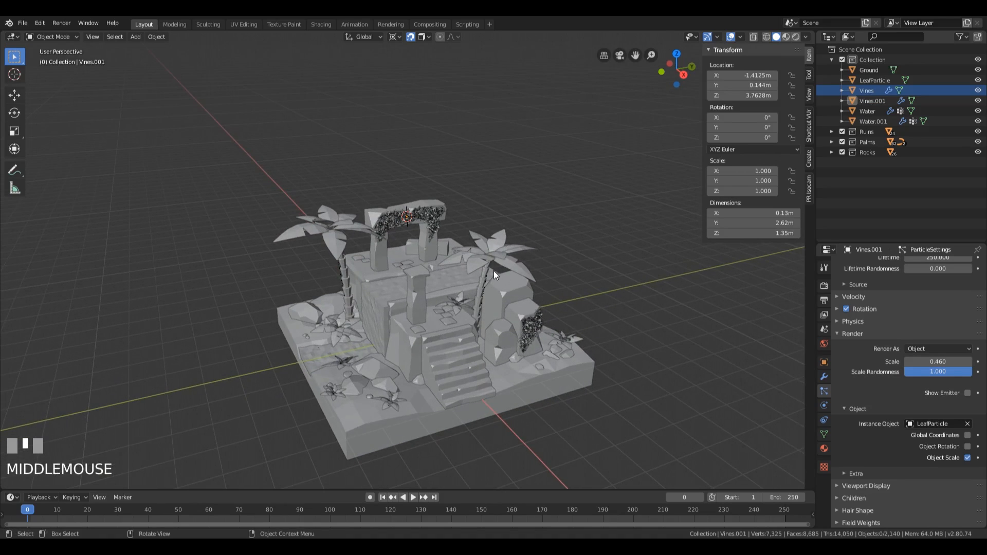
pyautogui.moveTo(442, 321); pyautogui.dragTo(476, 347, button='middle')
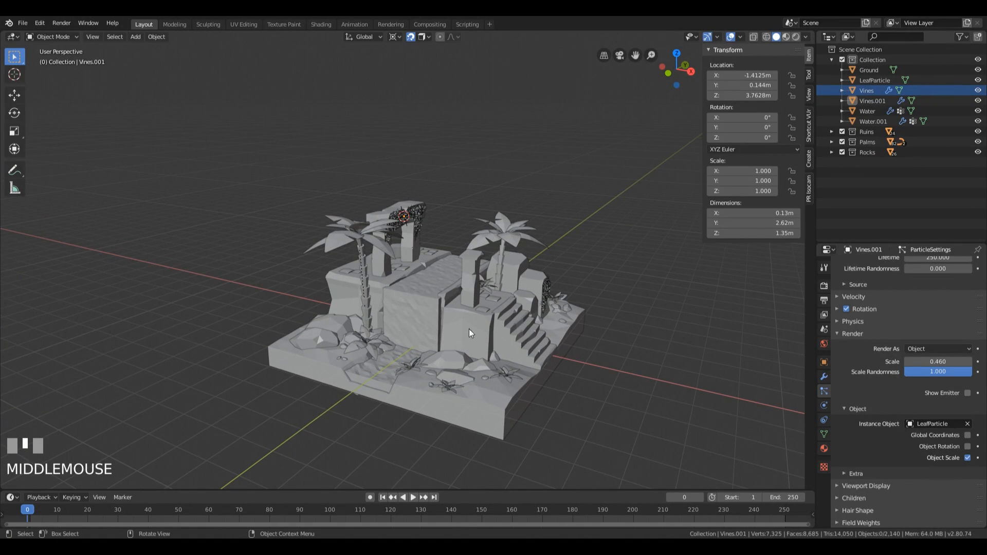
# Step: Place the 3D cursor on the front face of the block beside the stairs and add a plane there
pyautogui.scroll(3, 541, 353)
pyautogui.moveTo(589, 364); pyautogui.dragTo(285, 328, button='middle')
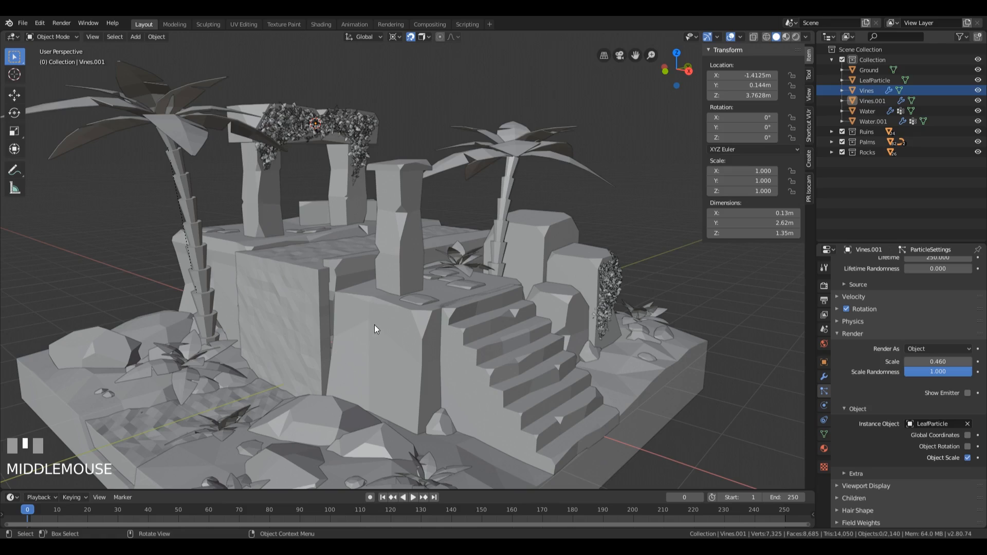
pyautogui.press('shift')
pyautogui.keyDown('shift'); pyautogui.rightClick(369, 323); pyautogui.keyUp('shift')
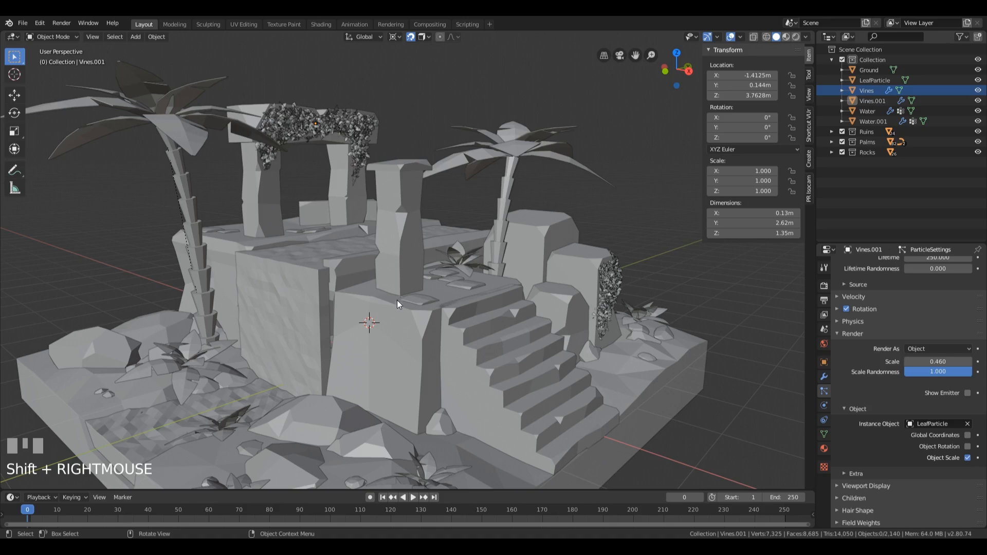
pyautogui.hotkey('shift', 'a')
pyautogui.moveTo(397, 305)
pyautogui.click(449, 304)
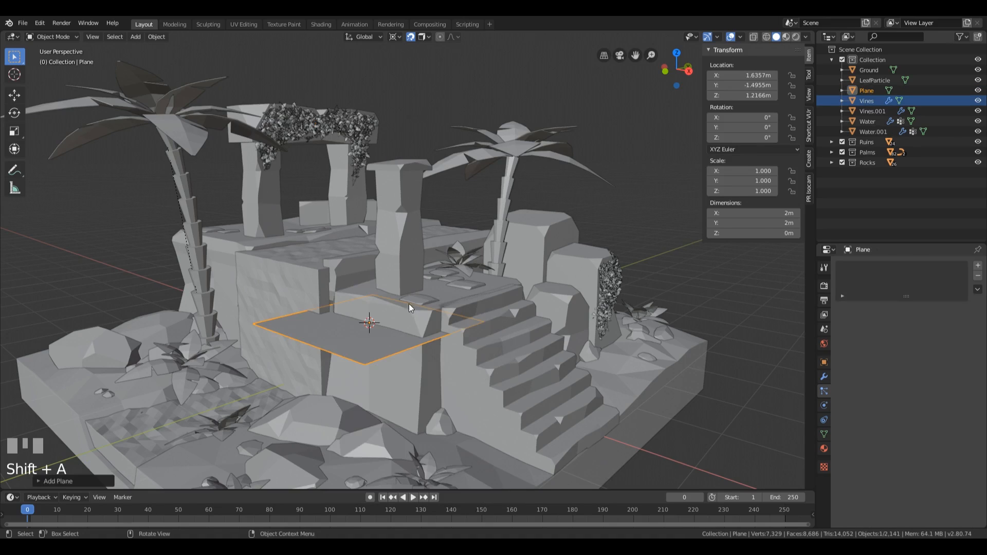
# Step: Merge the plane's vertices into a single point and move it near the upper-left corner of the block's front face
pyautogui.press('Tab')
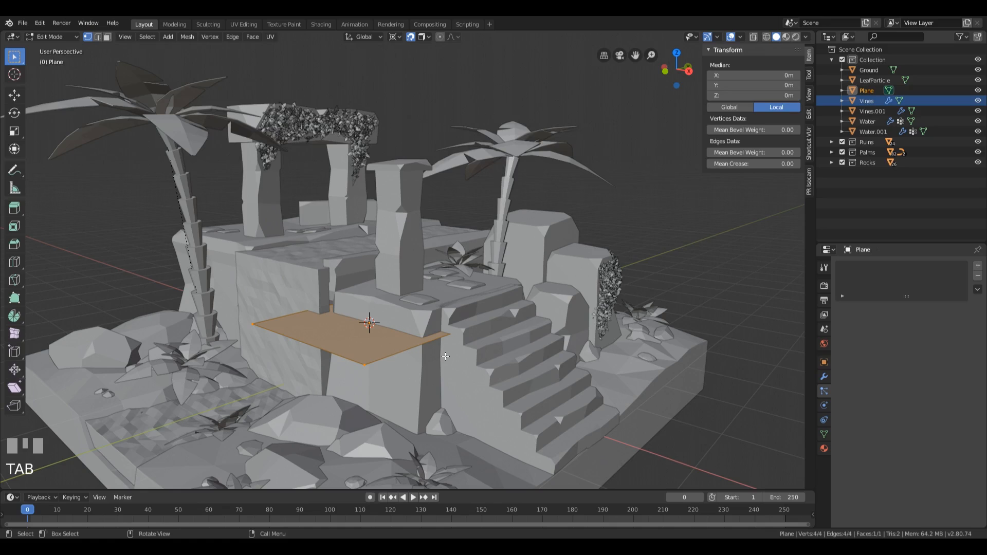
pyautogui.hotkey('alt', 'm')
pyautogui.click(421, 355)
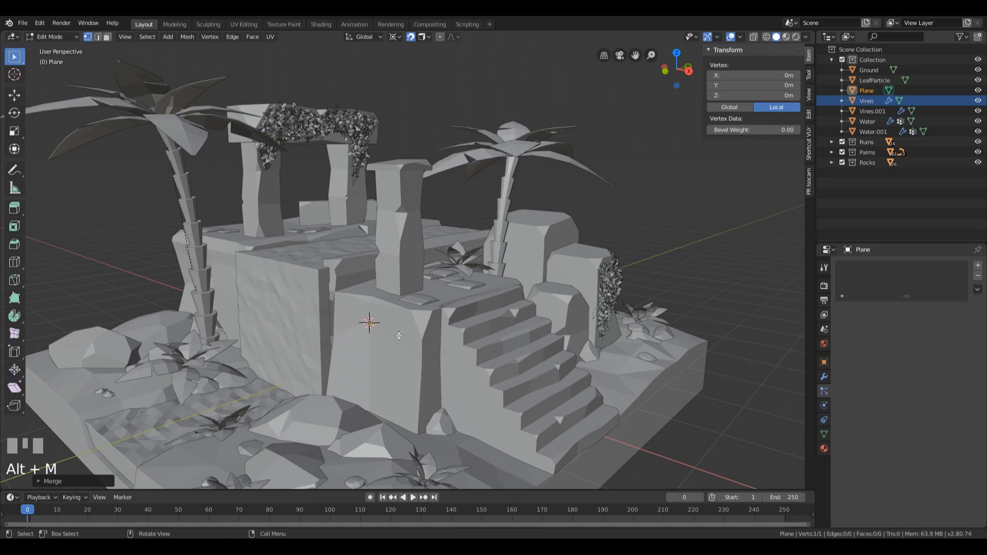
pyautogui.press('KP_1')
pyautogui.scroll(1, 647, 265)
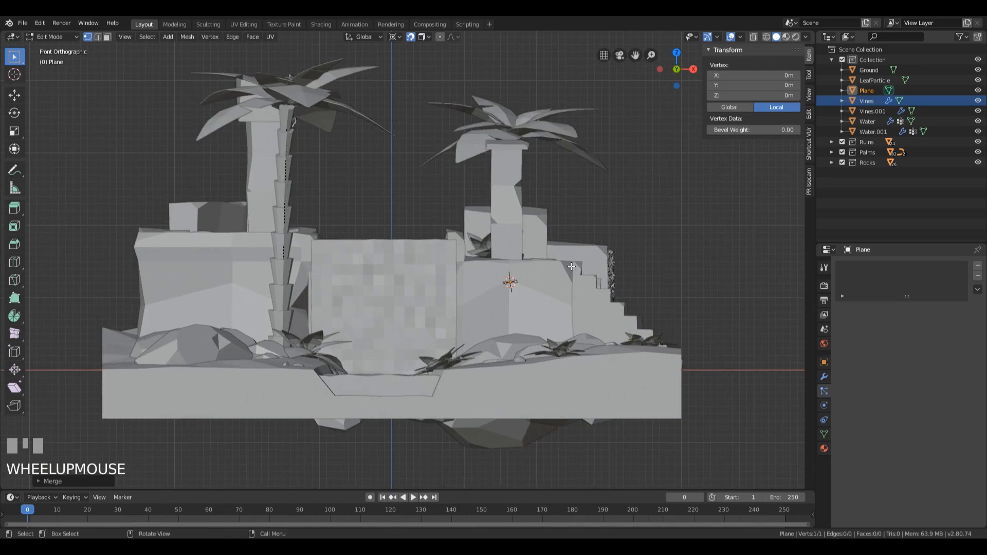
pyautogui.keyDown('shift'); pyautogui.moveTo(646, 264); pyautogui.dragTo(583, 241, button='middle'); pyautogui.keyUp('shift')
pyautogui.scroll(5, 458, 256)
pyautogui.keyDown('shift'); pyautogui.moveTo(457, 255); pyautogui.dragTo(439, 254, button='middle'); pyautogui.keyUp('shift')
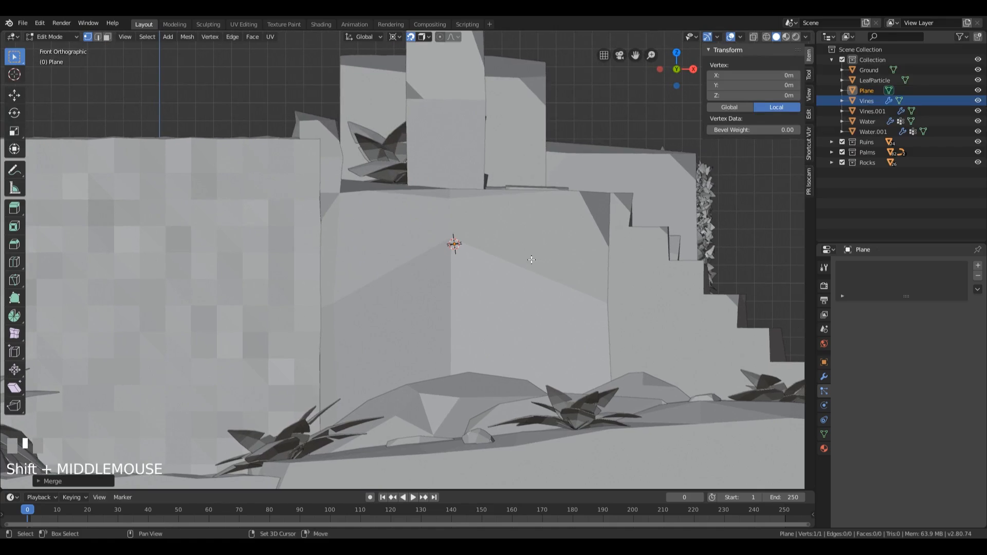
pyautogui.press('g')
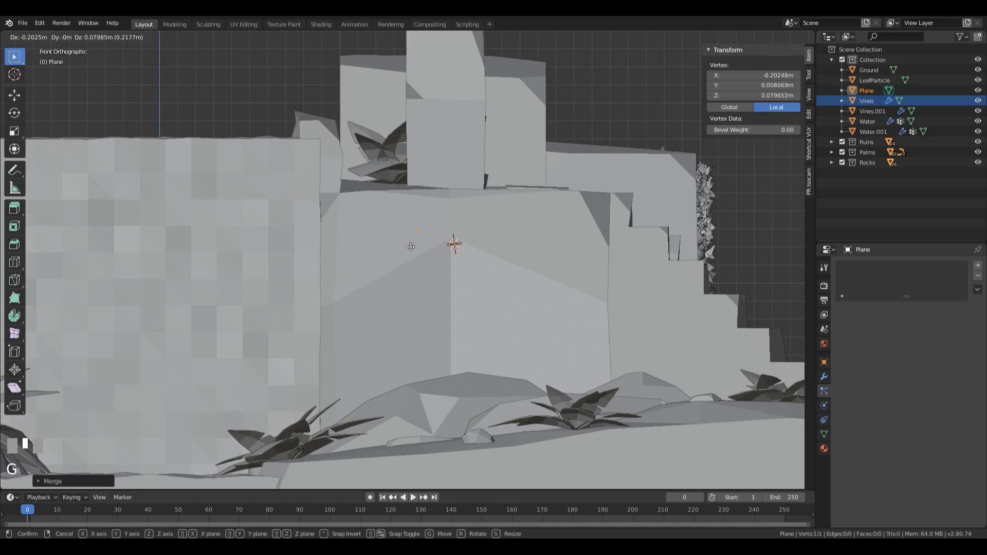
pyautogui.click(350, 231)
# Step: Extrude the point into a four-vertex outline over the upper left half of the block face and fill it
pyautogui.press('e')
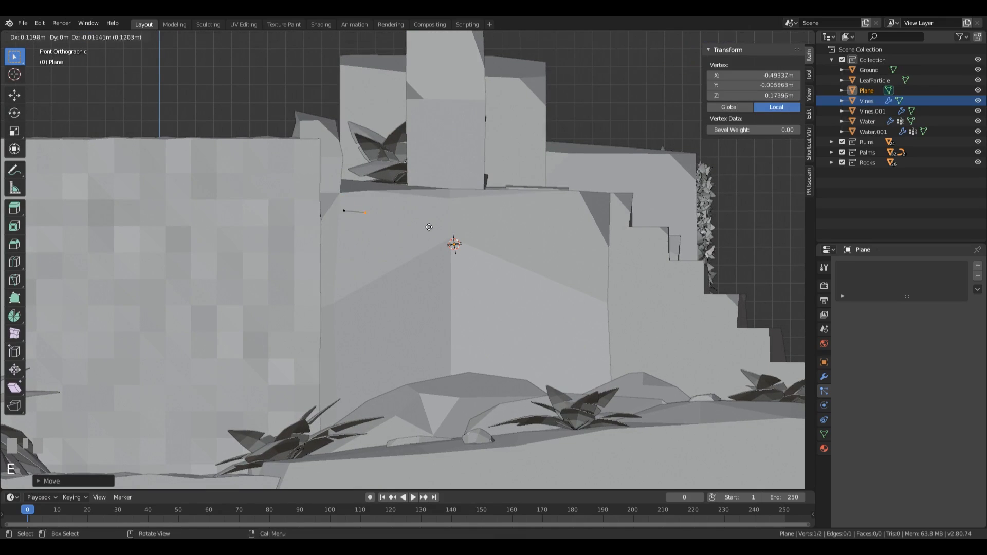
pyautogui.click(494, 220)
pyautogui.press('e')
pyautogui.click(452, 239)
pyautogui.press('e')
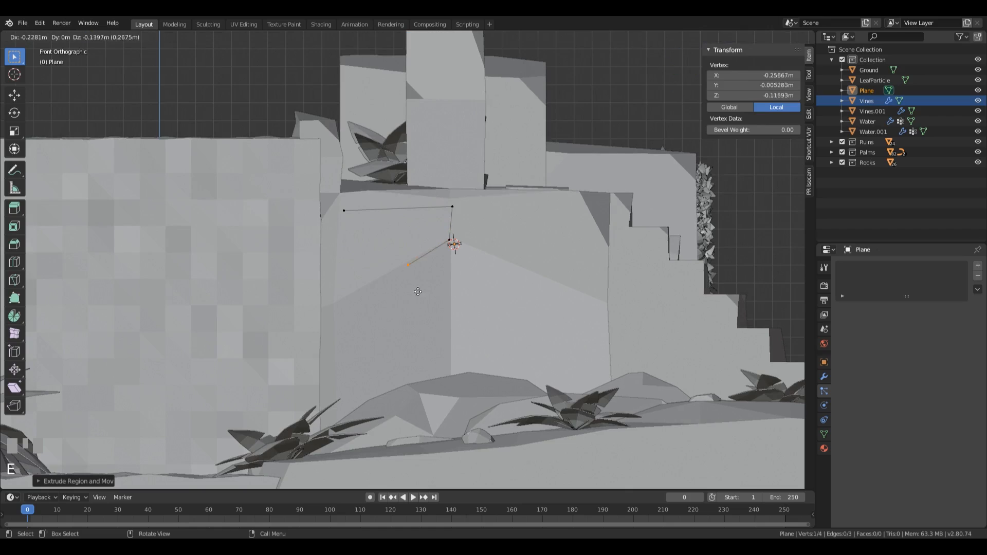
pyautogui.click(362, 310)
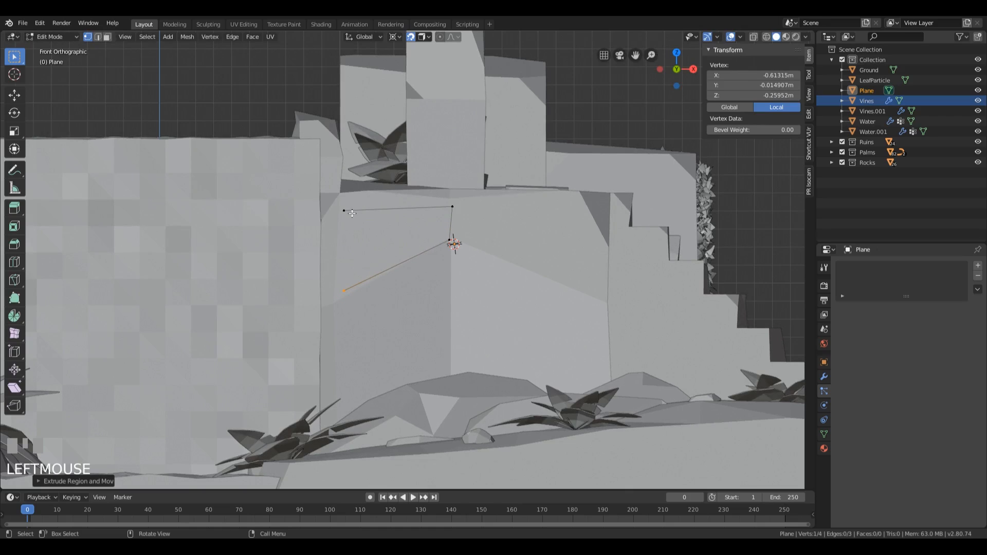
pyautogui.keyDown('shift'); pyautogui.click(346, 211); pyautogui.keyUp('shift')
pyautogui.keyDown('shift'); pyautogui.click(463, 216); pyautogui.keyUp('shift')
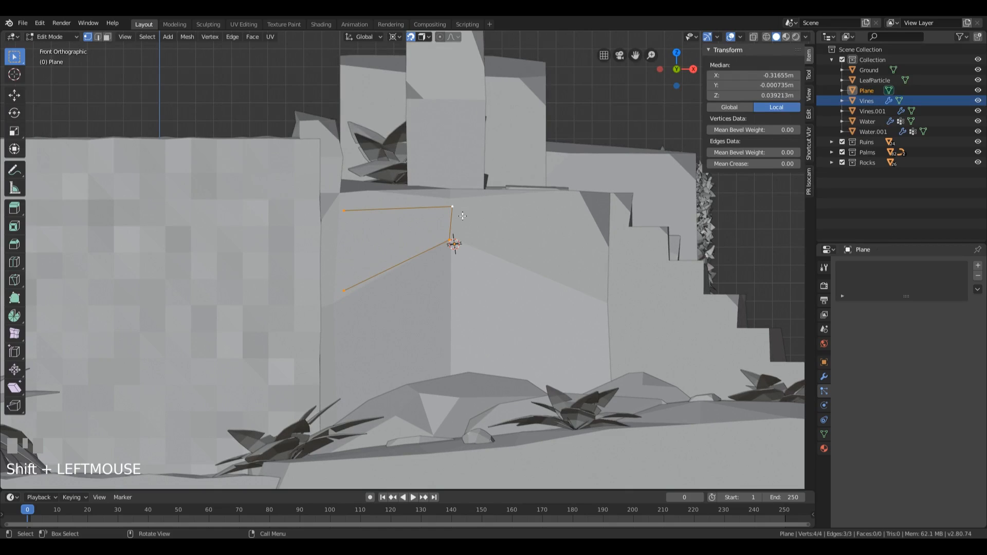
pyautogui.press('f')
# Step: Extrude two vertices from the patch's upper middle vertex, along the block's top edge and down toward its right edge
pyautogui.click(449, 249)
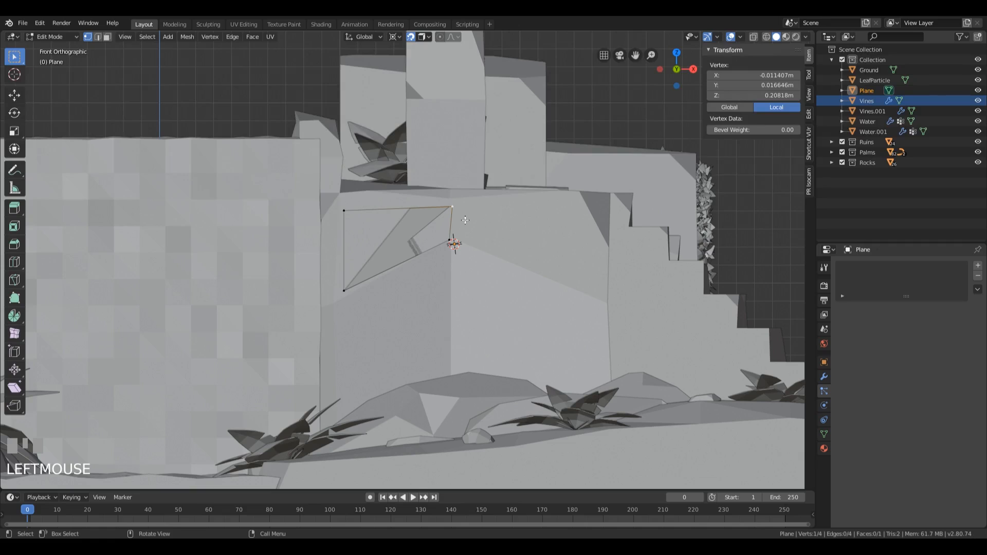
pyautogui.press('e')
pyautogui.click(588, 228)
pyautogui.press('e')
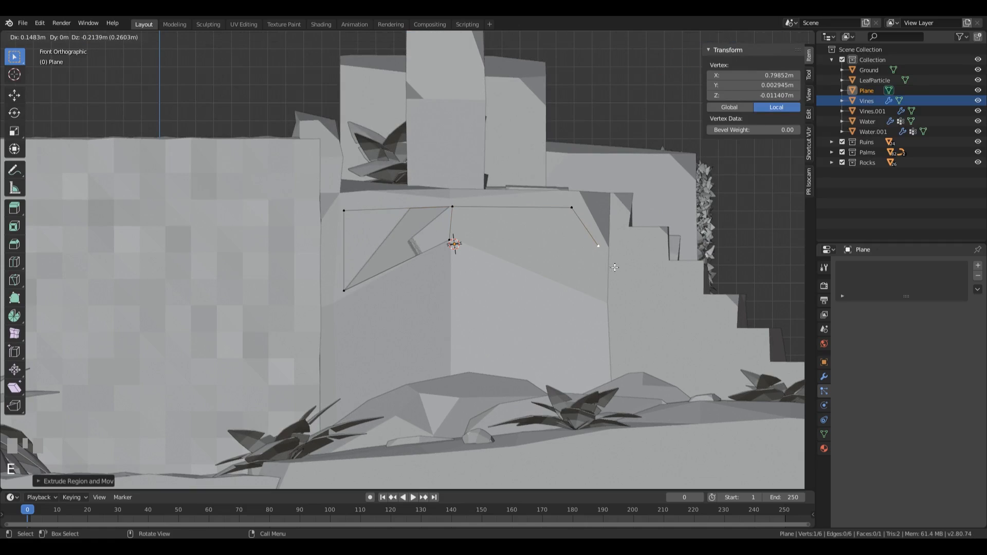
pyautogui.click(615, 267)
pyautogui.press('e')
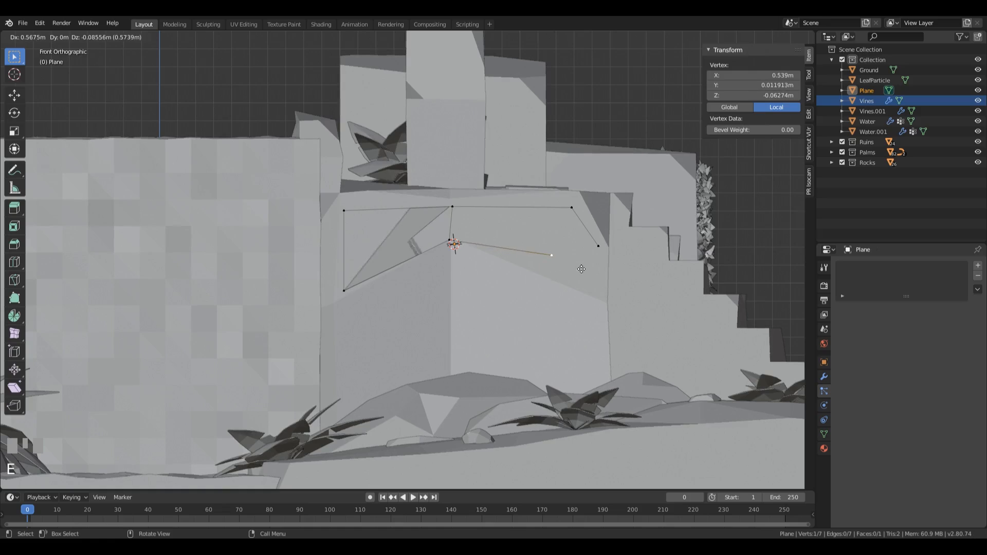
pyautogui.click(598, 294)
pyautogui.hotkey('ctrl', 'z')
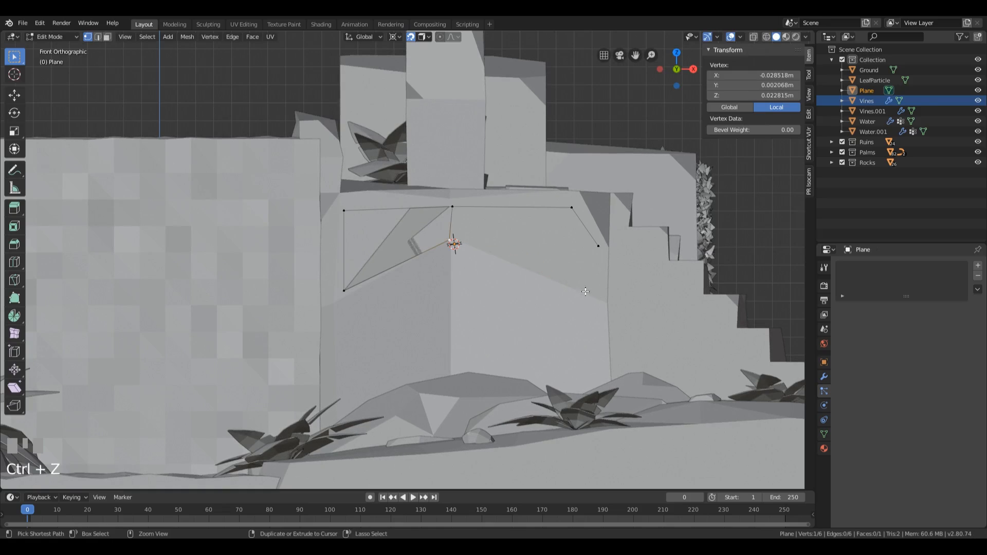
# Step: Fill the right half of the patch with a four-sided face and move its outer lower vertex down and inward
pyautogui.keyDown('shift'); pyautogui.click(453, 209); pyautogui.keyUp('shift')
pyautogui.keyDown('shift'); pyautogui.click(568, 209); pyautogui.keyUp('shift')
pyautogui.keyDown('shift'); pyautogui.click(609, 245); pyautogui.keyUp('shift')
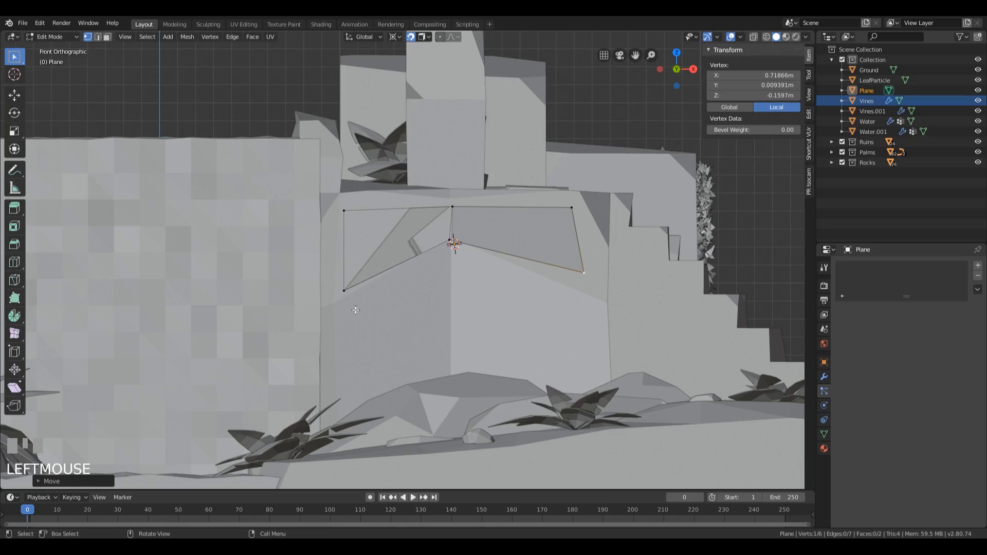
# Step: Extrude the patch's lower-left vertex to the block's center edge and fill a triangle up to the middle vertex
pyautogui.click(344, 291)
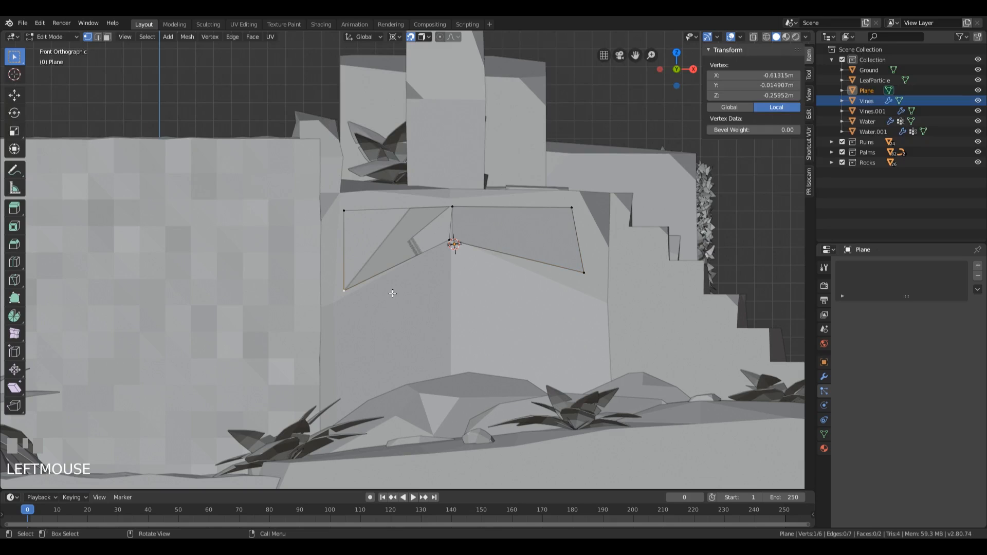
pyautogui.press('e')
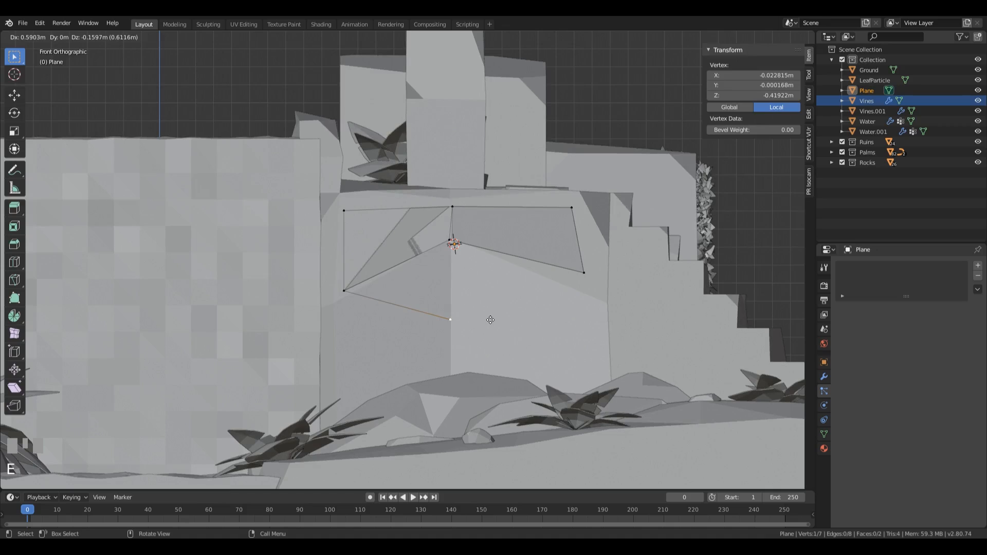
pyautogui.click(497, 321)
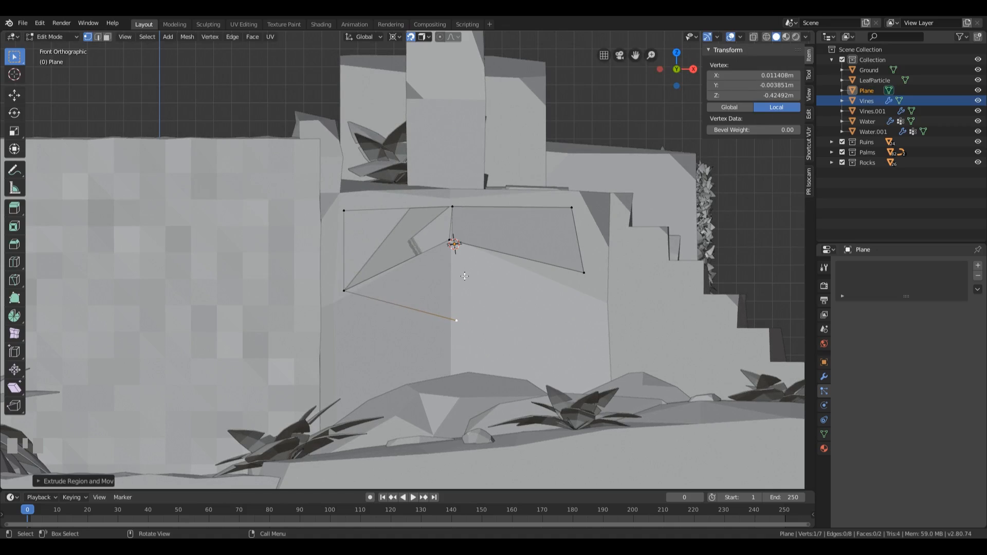
pyautogui.keyDown('shift'); pyautogui.click(592, 276); pyautogui.keyUp('shift')
pyautogui.keyDown('shift'); pyautogui.click(449, 234); pyautogui.keyUp('shift')
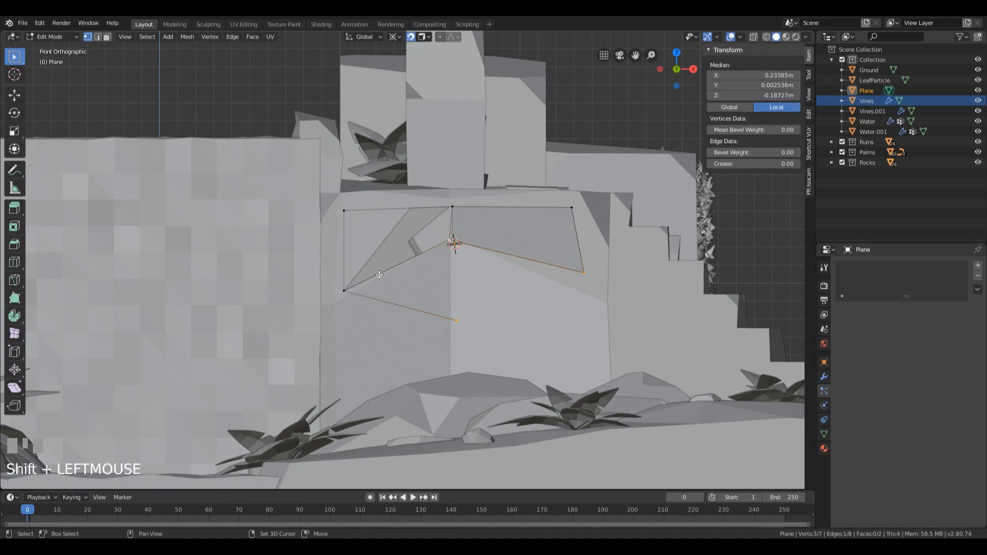
pyautogui.click(448, 238)
pyautogui.keyDown('shift'); pyautogui.click(455, 317); pyautogui.keyUp('shift')
pyautogui.keyDown('shift'); pyautogui.click(349, 291); pyautogui.keyUp('shift')
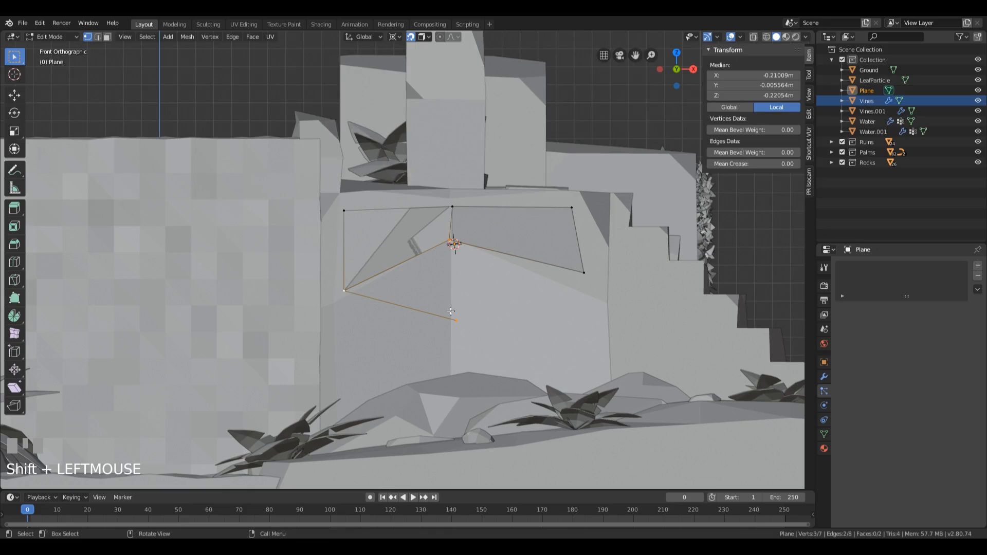
pyautogui.press('f')
# Step: Move the new triangle's lower tip slightly left to line up with the block's center edge
pyautogui.click(459, 325)
pyautogui.press('g')
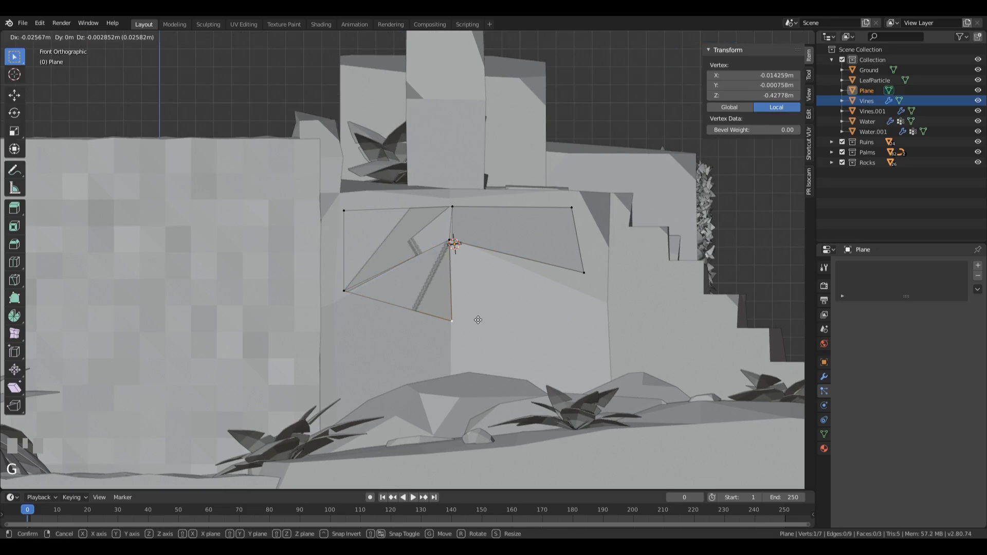
pyautogui.click(477, 321)
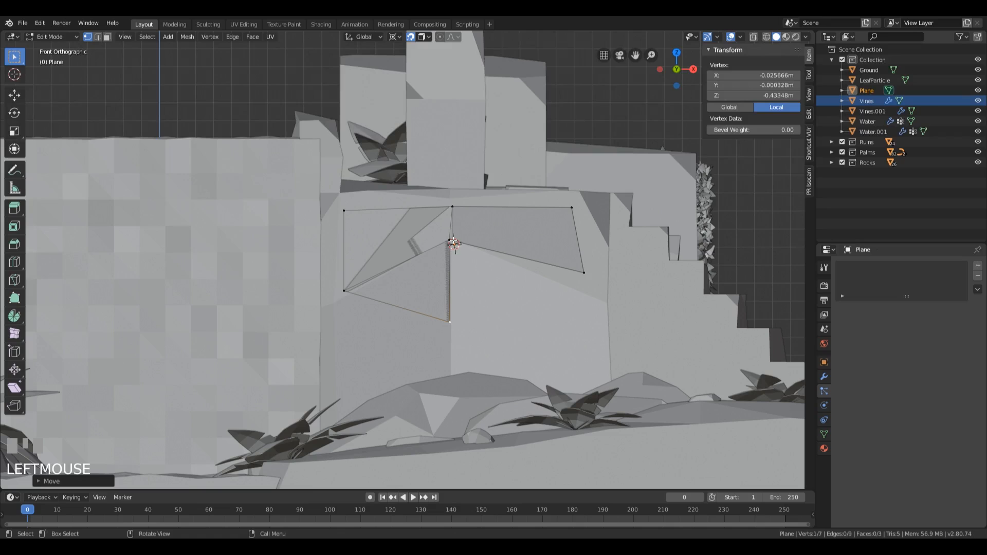
# Step: Move the right face's outer lower vertex down and outward toward the block's right edge
pyautogui.click(583, 270)
pyautogui.press('g')
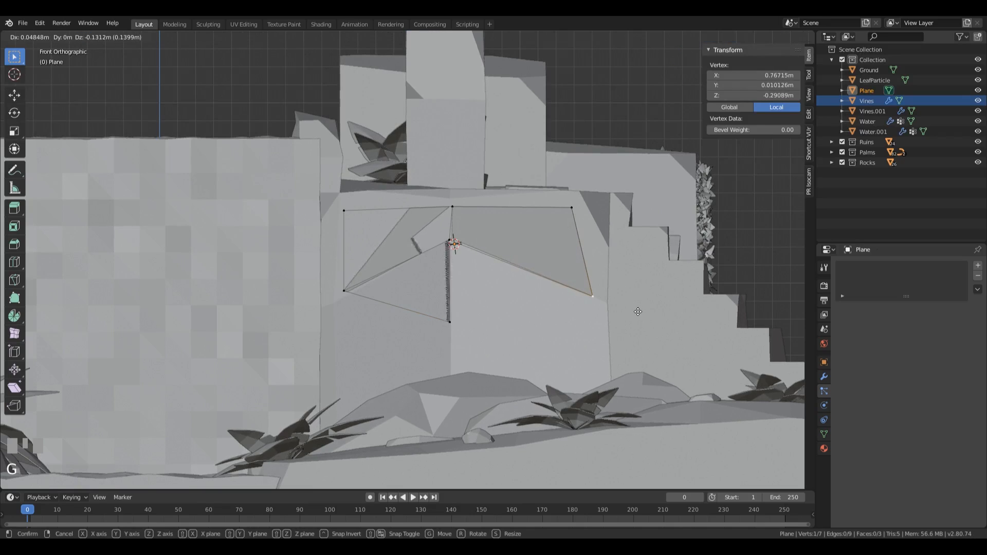
pyautogui.click(640, 311)
# Step: Extrude the triangle's lower tip to the right and fill a four-sided face up to the middle and outer vertices
pyautogui.click(460, 326)
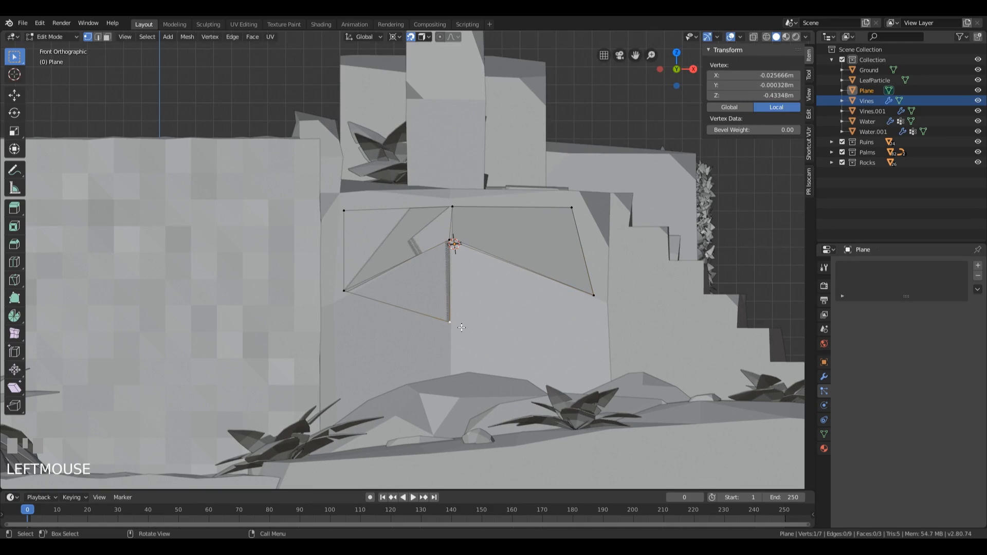
pyautogui.press('e')
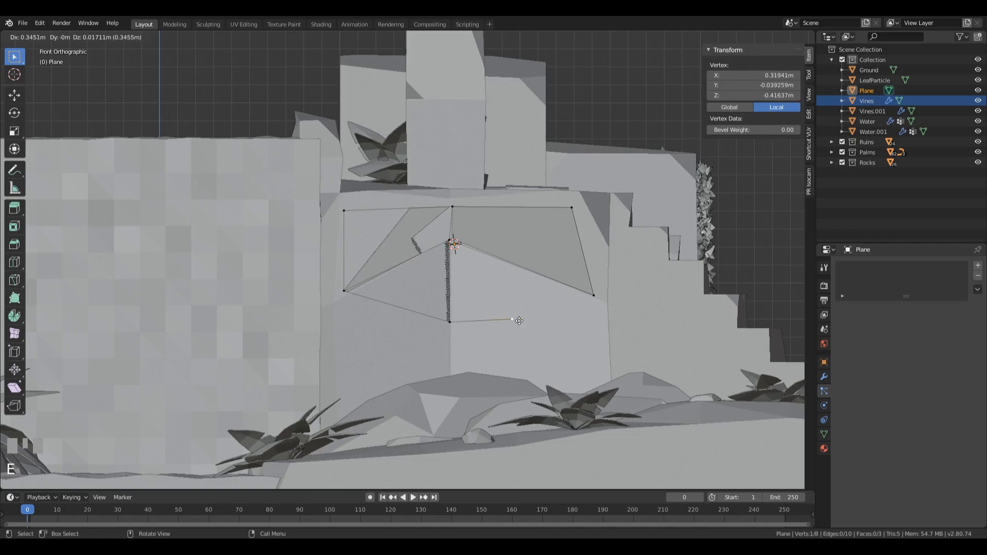
pyautogui.click(512, 320)
pyautogui.keyDown('shift'); pyautogui.click(593, 296); pyautogui.keyUp('shift')
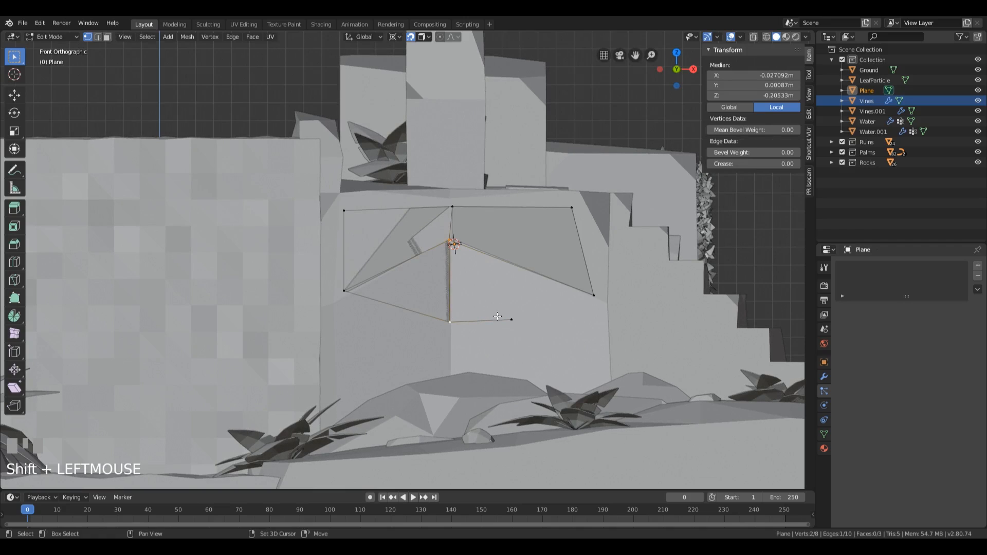
pyautogui.keyDown('shift'); pyautogui.click(592, 297); pyautogui.keyUp('shift')
pyautogui.press('f')
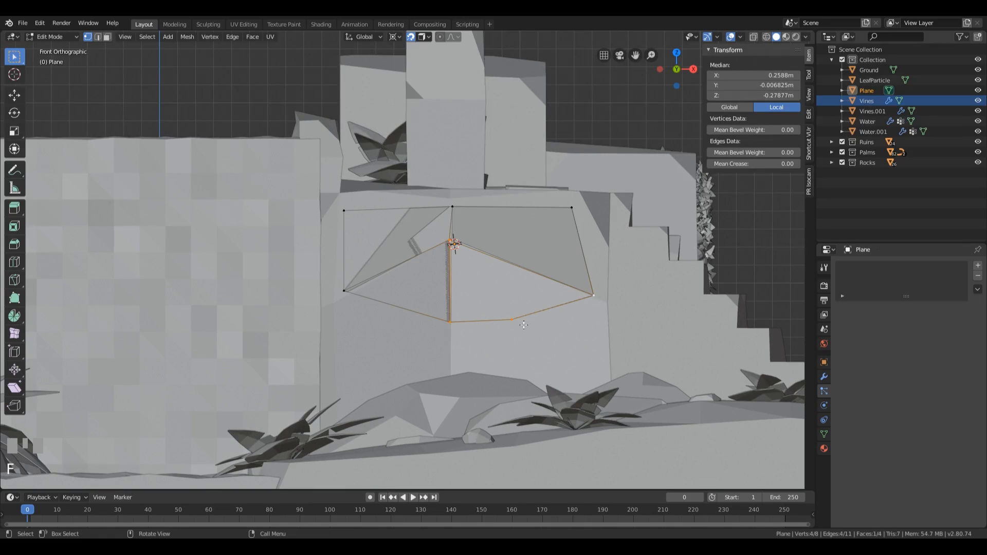
# Step: Extrude the new lower vertex and the outer vertex above it out to the block's right edge
pyautogui.click(532, 352)
pyautogui.press('e')
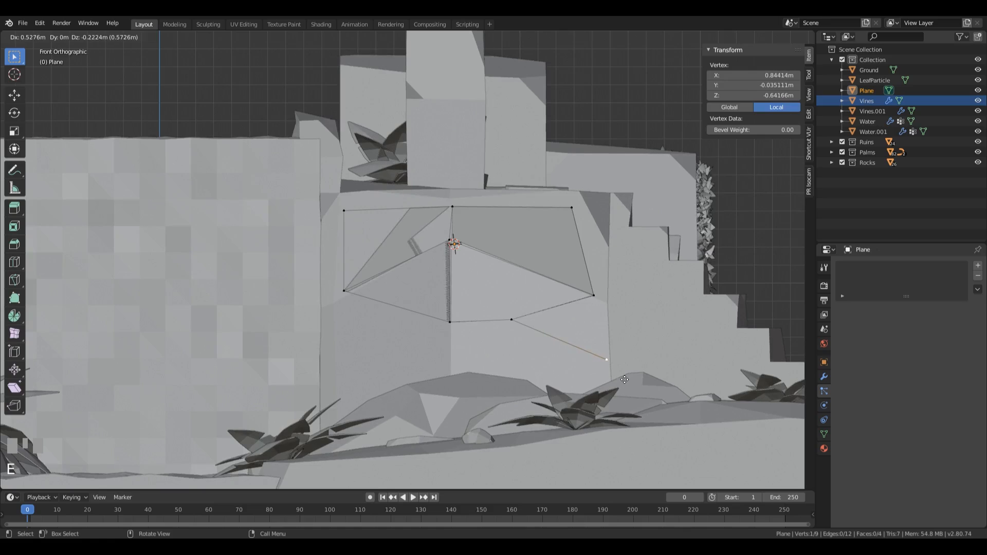
pyautogui.click(609, 361)
pyautogui.click(595, 298)
pyautogui.press('e')
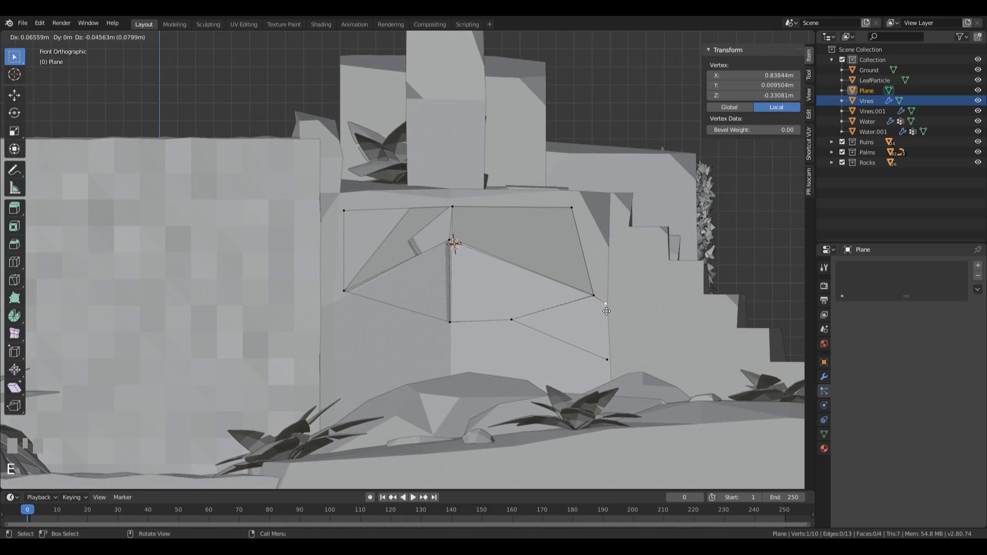
pyautogui.click(610, 314)
# Step: Fill a four-sided face between the two edge vertices and the two vertices they were extruded from
pyautogui.keyDown('shift'); pyautogui.click(595, 297); pyautogui.keyUp('shift')
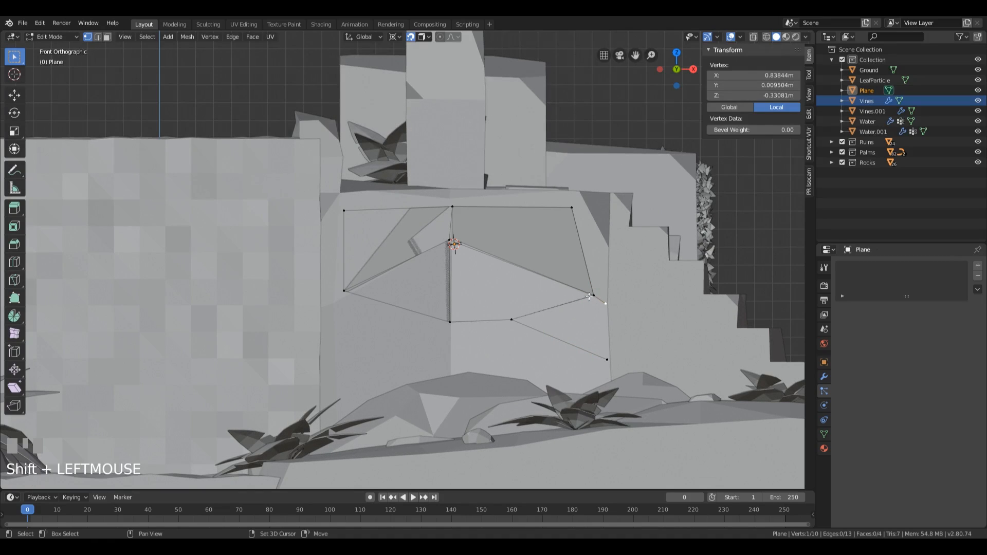
pyautogui.keyDown('shift'); pyautogui.click(507, 319); pyautogui.keyUp('shift')
pyautogui.click(610, 362)
pyautogui.keyDown('shift'); pyautogui.click(607, 306); pyautogui.keyUp('shift')
pyautogui.keyDown('shift'); pyautogui.click(595, 297); pyautogui.keyUp('shift')
pyautogui.keyDown('shift'); pyautogui.click(508, 323); pyautogui.keyUp('shift')
pyautogui.press('f')
# Step: Select the new face's two outer vertices and move them together to line up with the block's corner edge
pyautogui.moveTo(593, 337); pyautogui.dragTo(615, 359, button='middle')
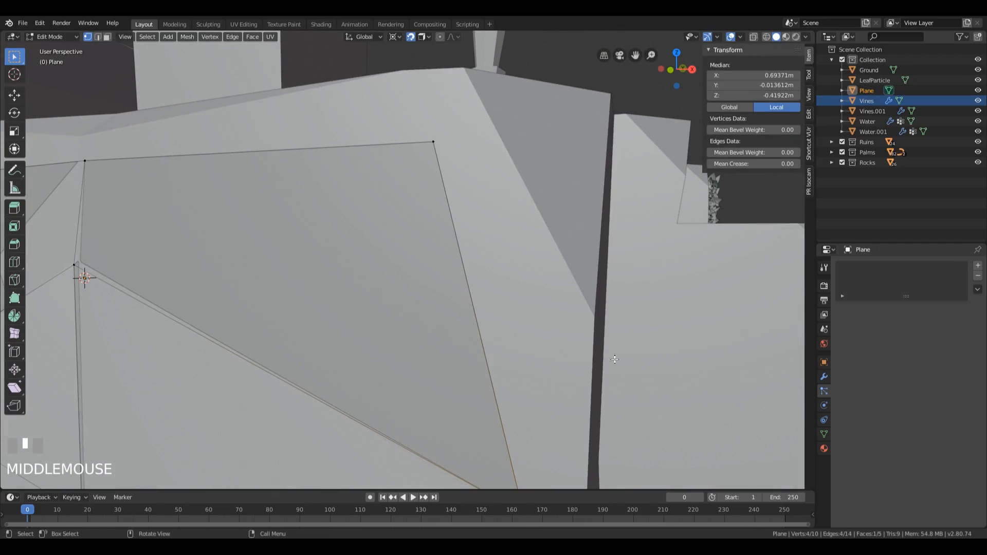
pyautogui.press('KP_Decimal')
pyautogui.scroll(-3, 584, 338)
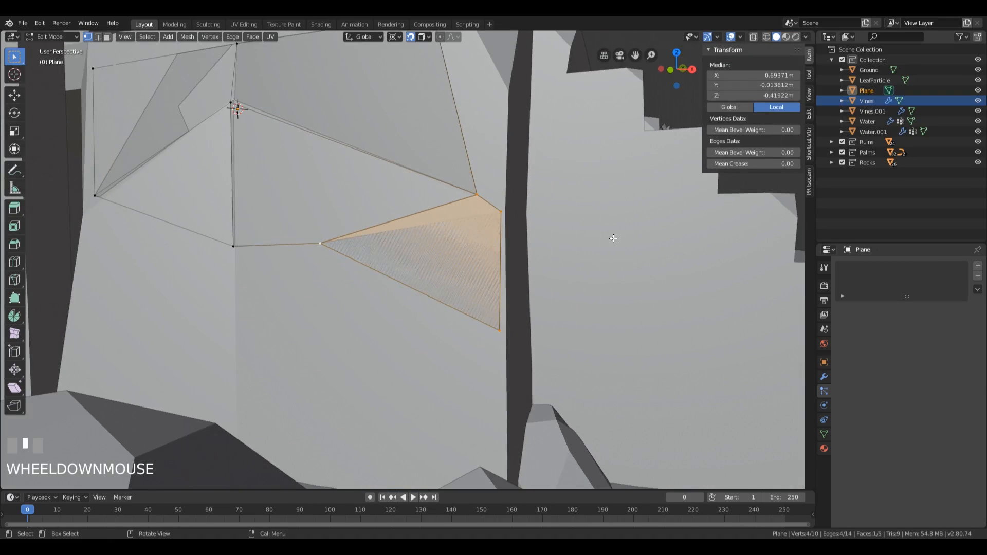
pyautogui.moveTo(614, 239); pyautogui.dragTo(555, 258, button='middle')
pyautogui.click(497, 216)
pyautogui.keyDown('shift'); pyautogui.click(506, 331); pyautogui.keyUp('shift')
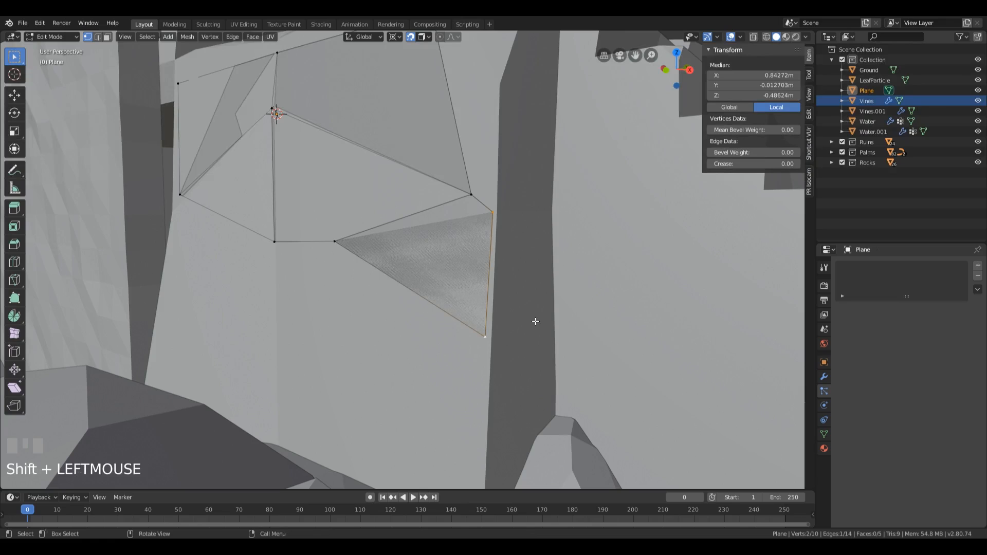
pyautogui.press('g')
pyautogui.click(529, 315)
# Step: Move the lower corner vertex onto the block's corner edge and rotate the upper corner vertex slightly into place
pyautogui.moveTo(530, 315); pyautogui.dragTo(498, 357, button='middle')
pyautogui.click(453, 354)
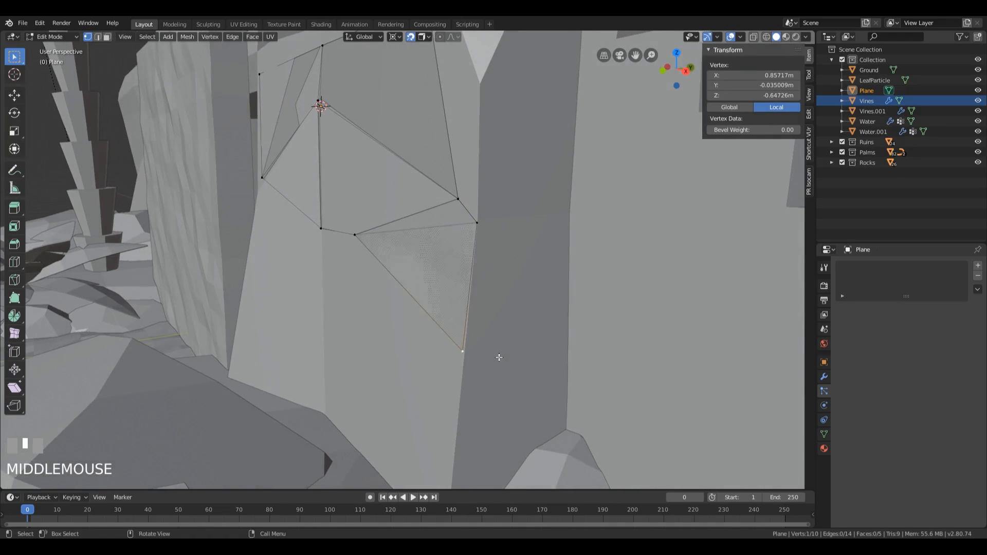
pyautogui.press('g')
pyautogui.click(464, 355)
pyautogui.click(479, 223)
pyautogui.moveTo(479, 223); pyautogui.dragTo(545, 257, button='middle')
pyautogui.press('r')
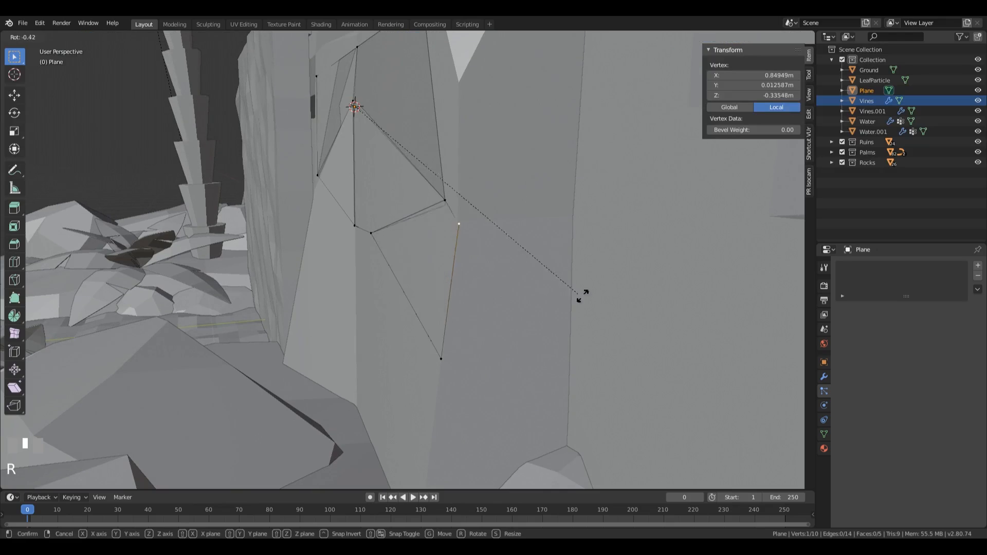
pyautogui.click(489, 245)
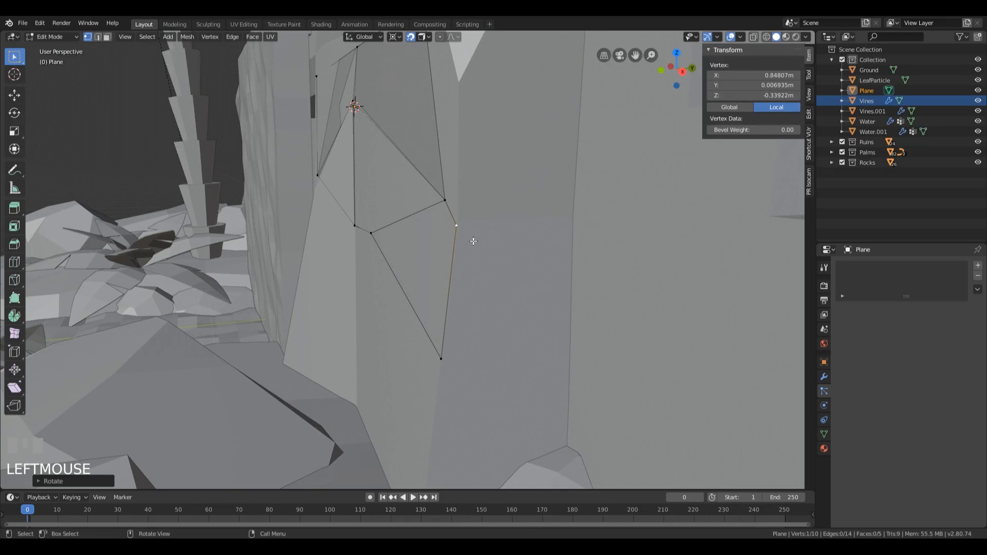
# Step: Extrude both corner vertices around the corner and downward onto the block's side face
pyautogui.press('e')
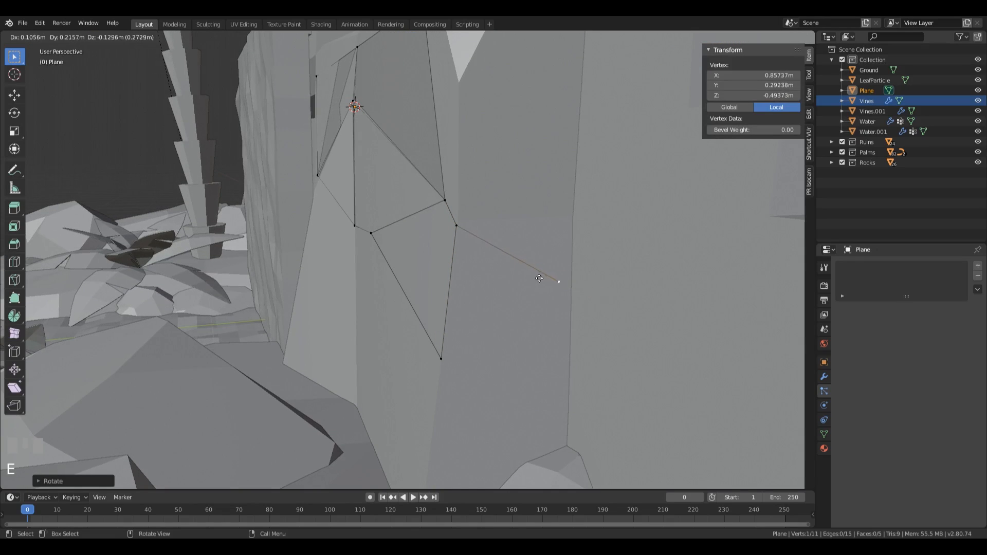
pyautogui.click(539, 281)
pyautogui.click(442, 358)
pyautogui.press('e')
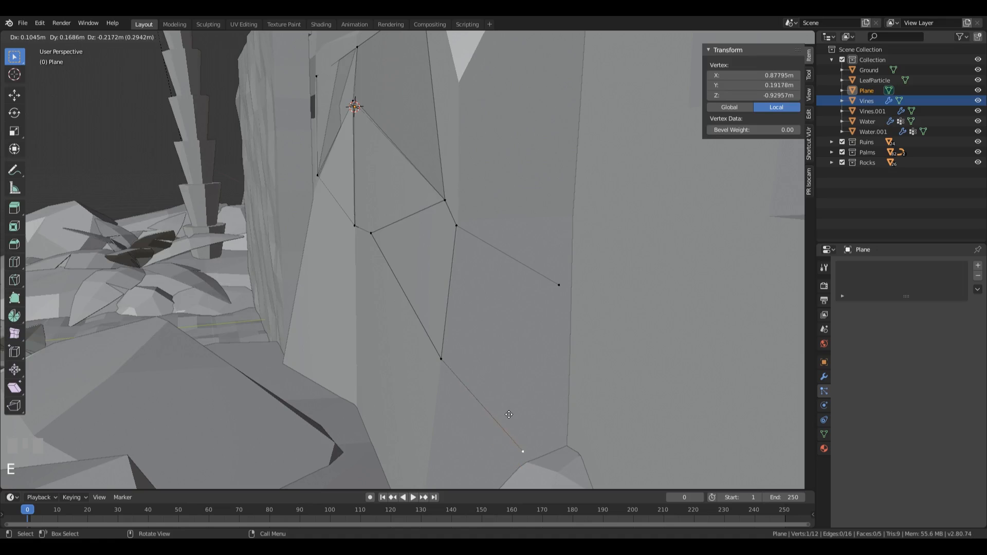
pyautogui.click(488, 431)
# Step: Fill a four-sided face on the block's side between the two corner vertices and the two extruded ones
pyautogui.scroll(-1, 528, 390)
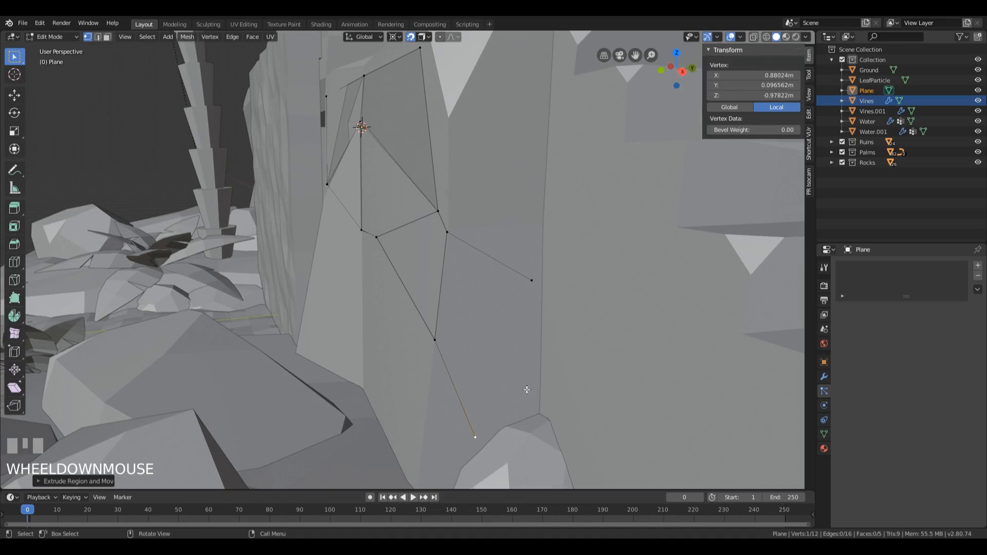
pyautogui.keyDown('shift'); pyautogui.click(528, 286); pyautogui.keyUp('shift')
pyautogui.keyDown('shift'); pyautogui.click(449, 238); pyautogui.keyUp('shift')
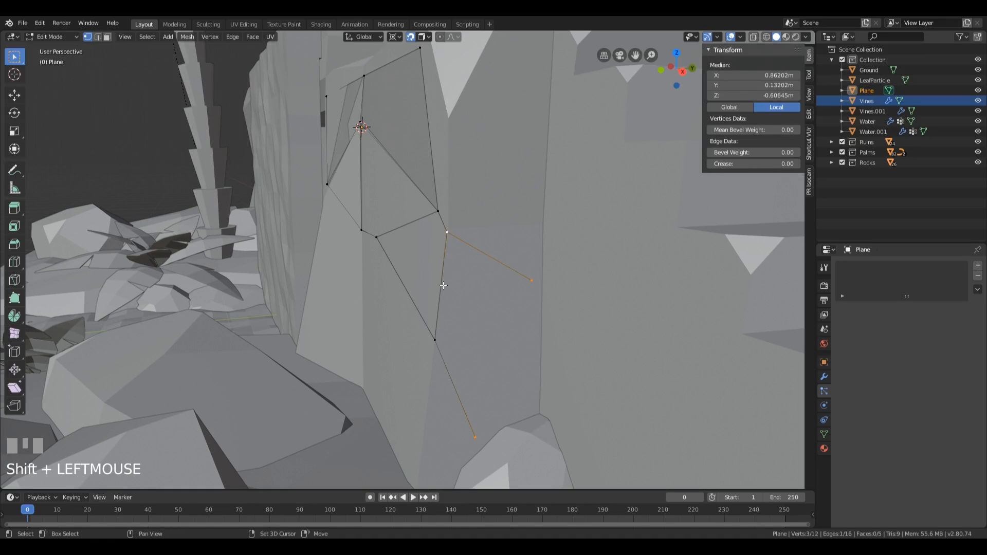
pyautogui.keyDown('shift'); pyautogui.click(438, 336); pyautogui.keyUp('shift')
pyautogui.press('f')
# Step: Move the front patch's lower middle vertex slightly down and right, and the outer vertex above it up and inward
pyautogui.moveTo(520, 344); pyautogui.dragTo(408, 267, button='middle')
pyautogui.scroll(-3, 518, 326)
pyautogui.click(398, 261)
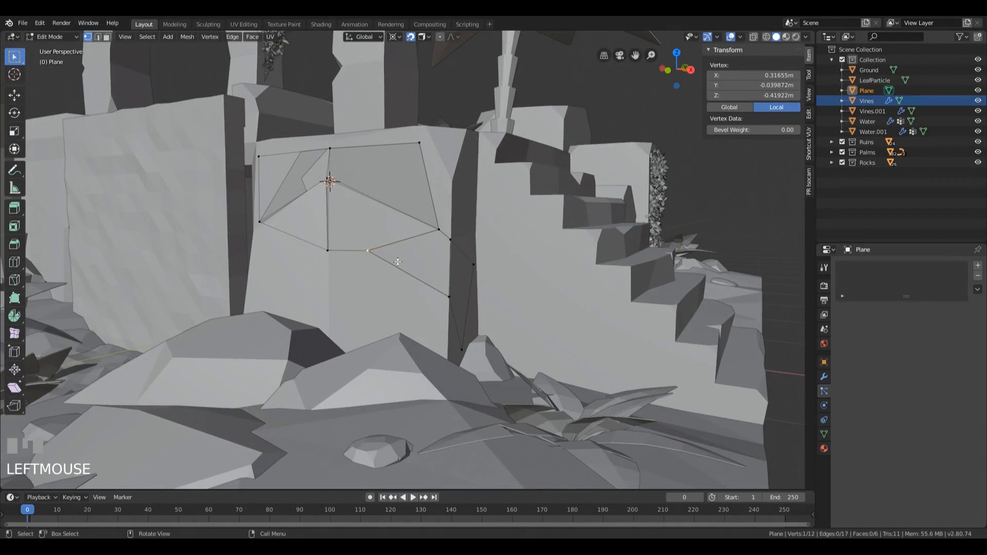
pyautogui.press('g')
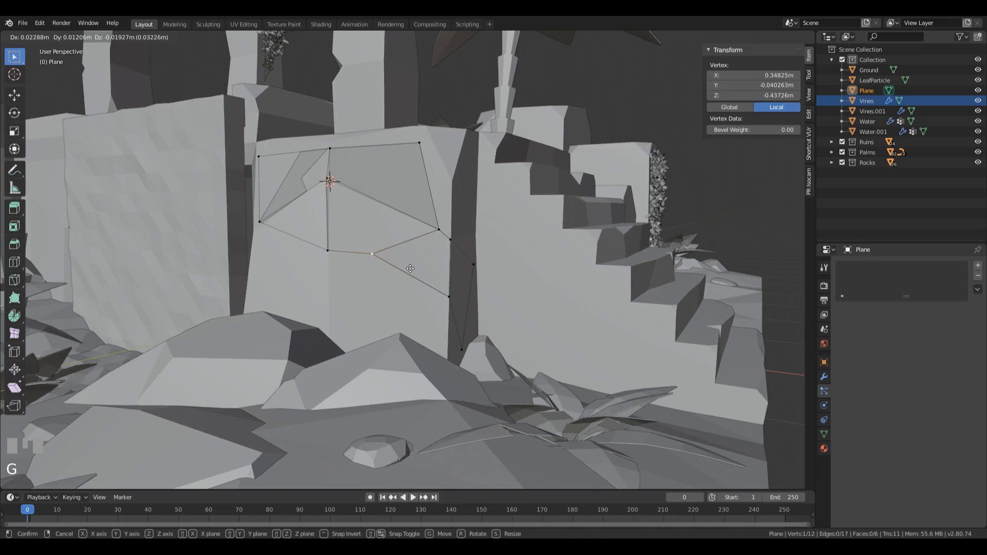
pyautogui.click(411, 270)
pyautogui.click(439, 232)
pyautogui.press('g')
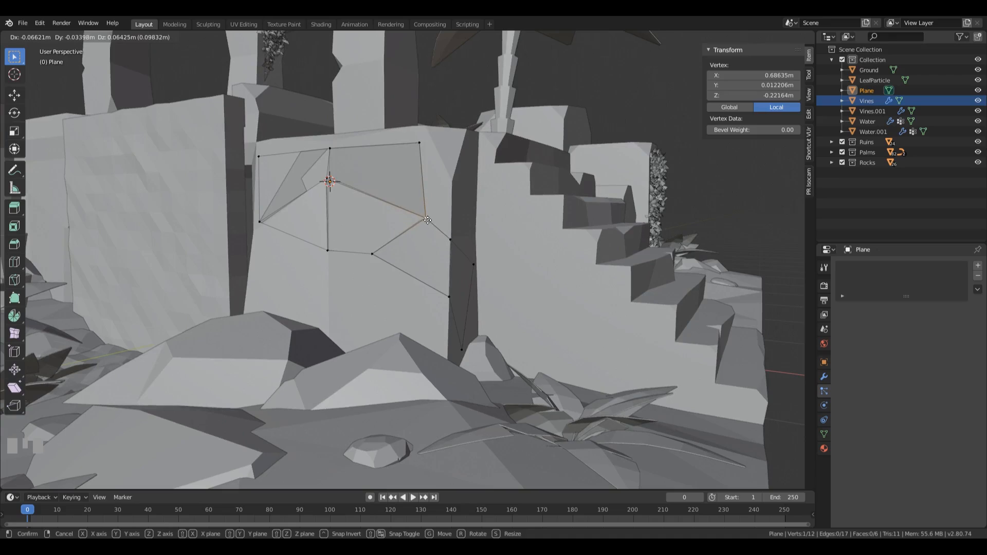
pyautogui.click(427, 219)
# Step: Fine-tune the upper corner vertex's height and move the side face's two outer vertices slightly down
pyautogui.click(451, 240)
pyautogui.press('g')
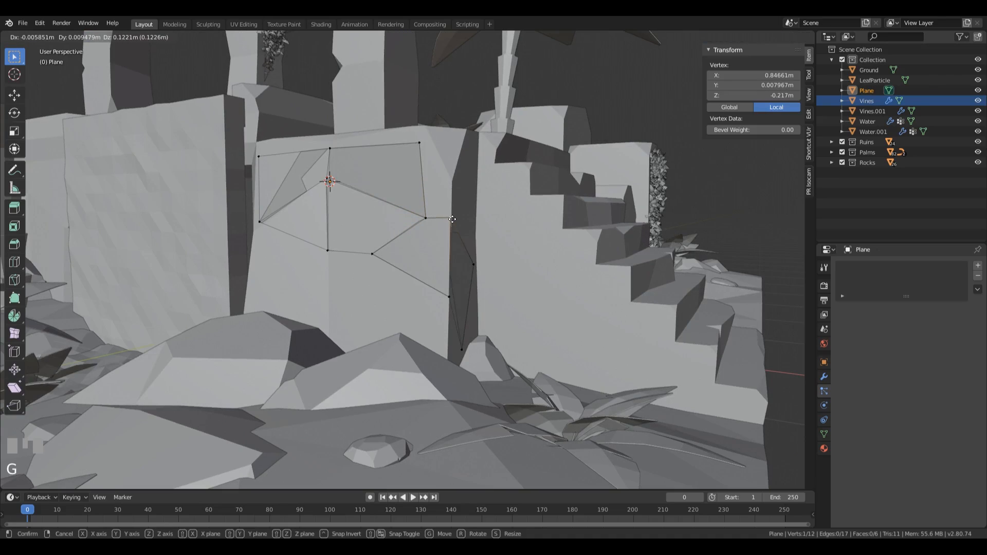
pyautogui.click(450, 237)
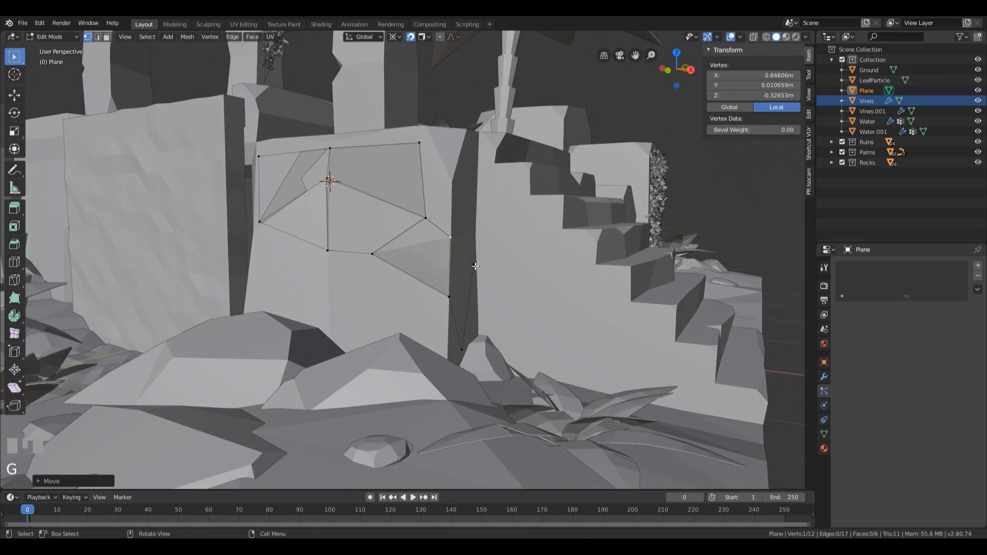
pyautogui.click(475, 266)
pyautogui.press('g')
pyautogui.click(471, 276)
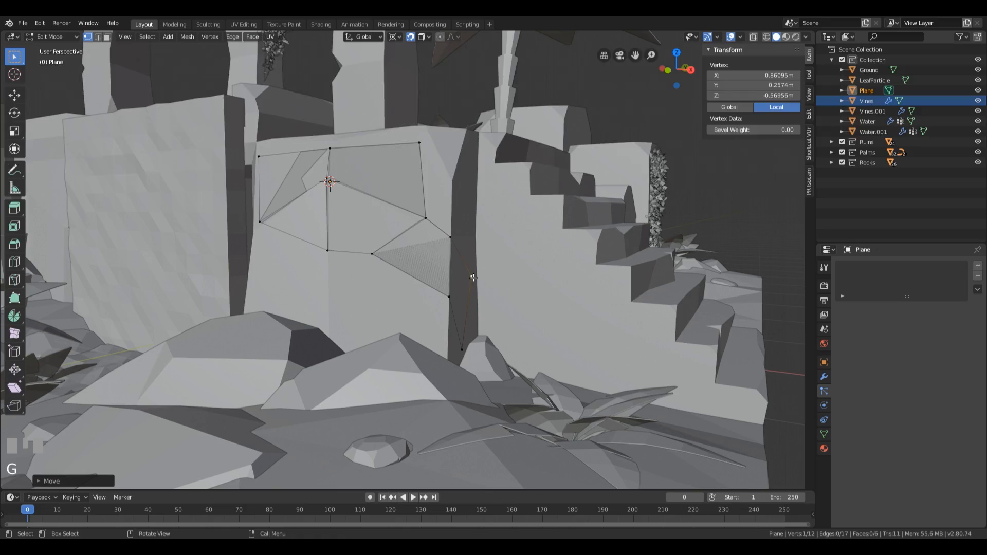
pyautogui.press('g')
pyautogui.click(458, 355)
# Step: Finish editing the patch mesh and rename the Plane object as Vines.002
pyautogui.moveTo(387, 225); pyautogui.dragTo(419, 246, button='middle')
pyautogui.press('Tab')
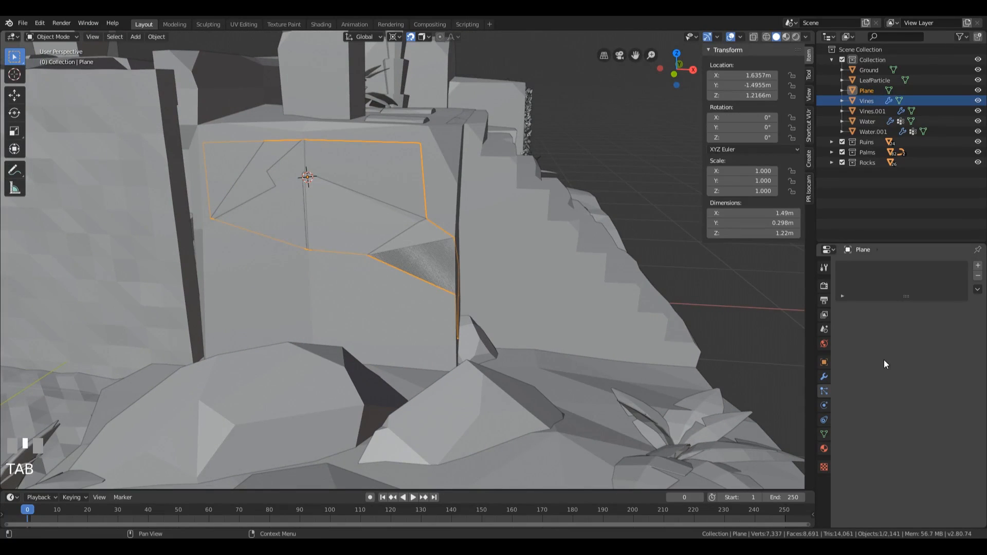
pyautogui.click(862, 91)
pyautogui.doubleClick(862, 91)
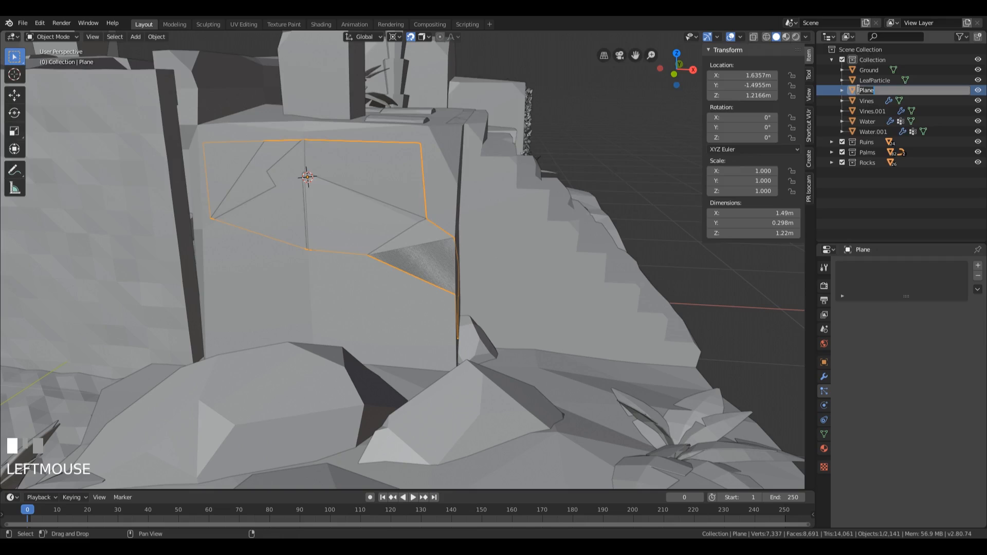
pyautogui.write('Vines.002')
pyautogui.press('Return')
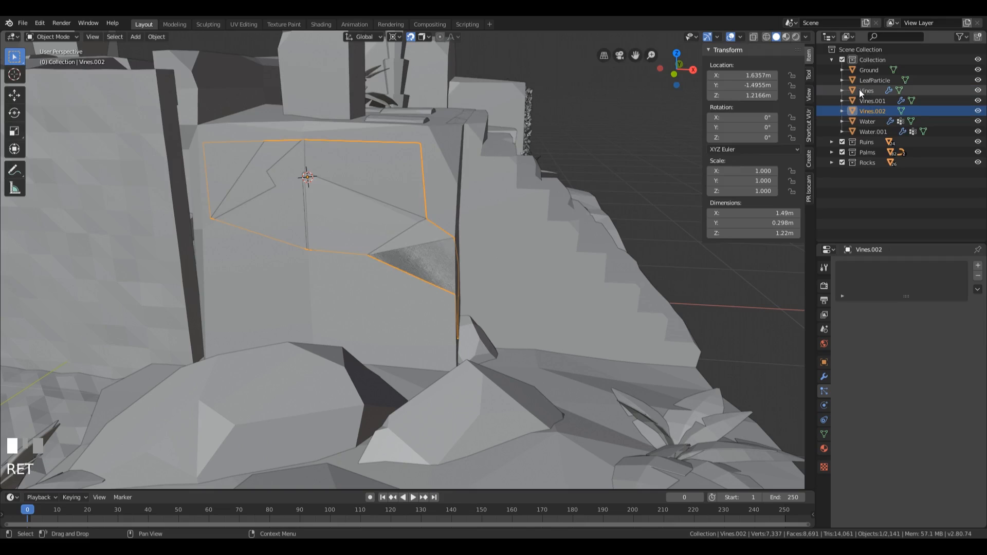
# Step: Add a particle system to Vines.002 using the existing Vines settings and check the vines across the ruins
pyautogui.click(978, 266)
pyautogui.click(842, 310)
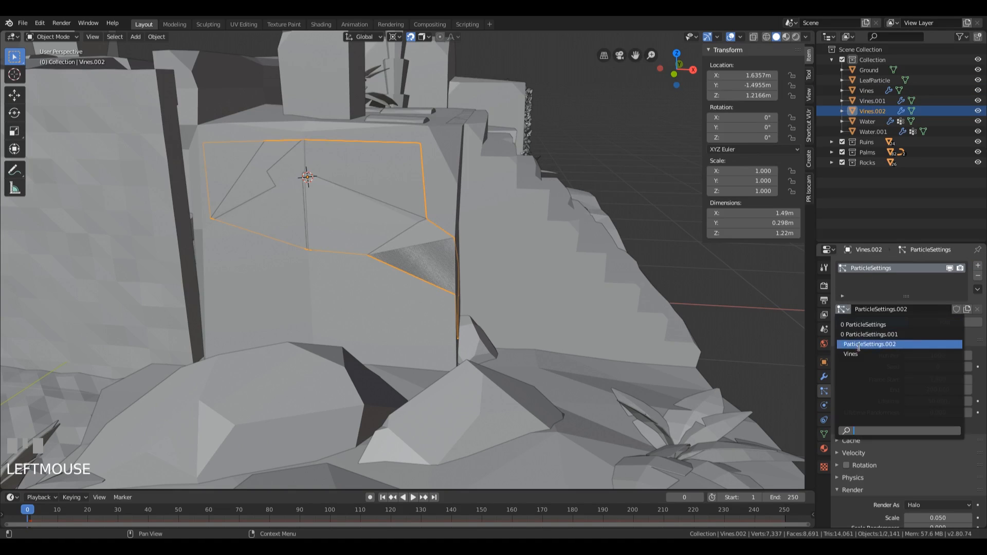
pyautogui.click(853, 354)
pyautogui.moveTo(486, 196); pyautogui.dragTo(379, 248, button='middle')
pyautogui.scroll(-3, 378, 247)
pyautogui.scroll(-2, 393, 246)
pyautogui.keyDown('shift'); pyautogui.moveTo(541, 212); pyautogui.dragTo(510, 242, button='middle'); pyautogui.keyUp('shift')
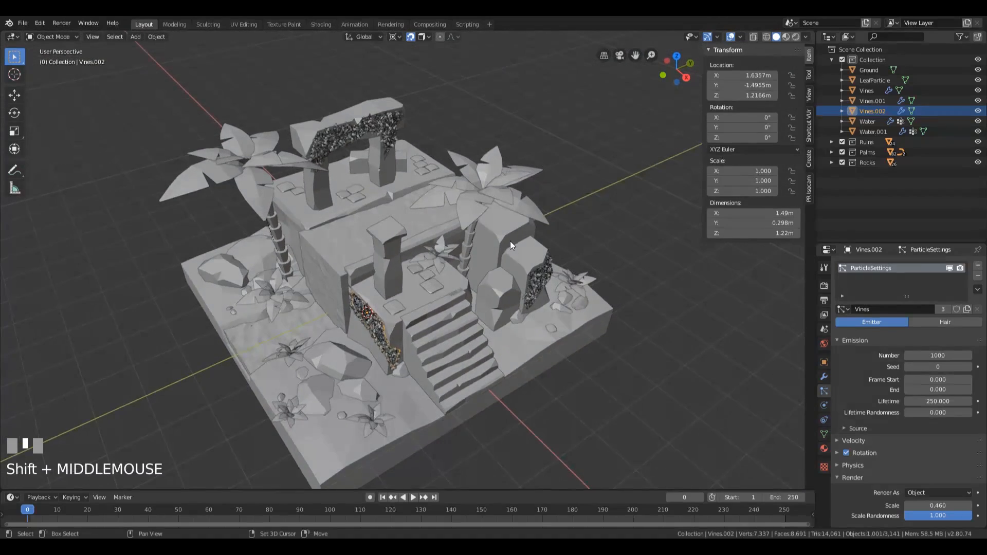
pyautogui.scroll(3, 451, 301)
pyautogui.moveTo(450, 301); pyautogui.dragTo(454, 254, button='middle')
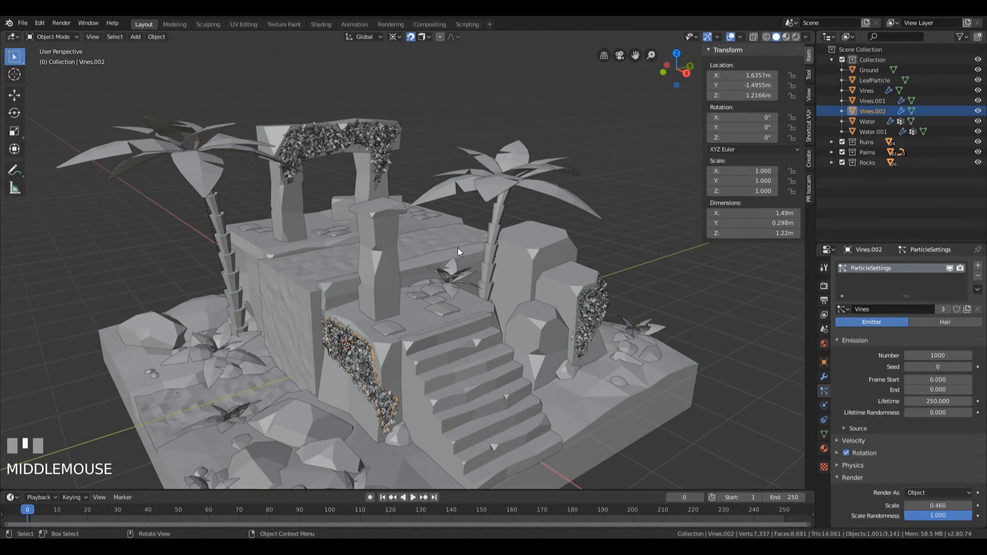